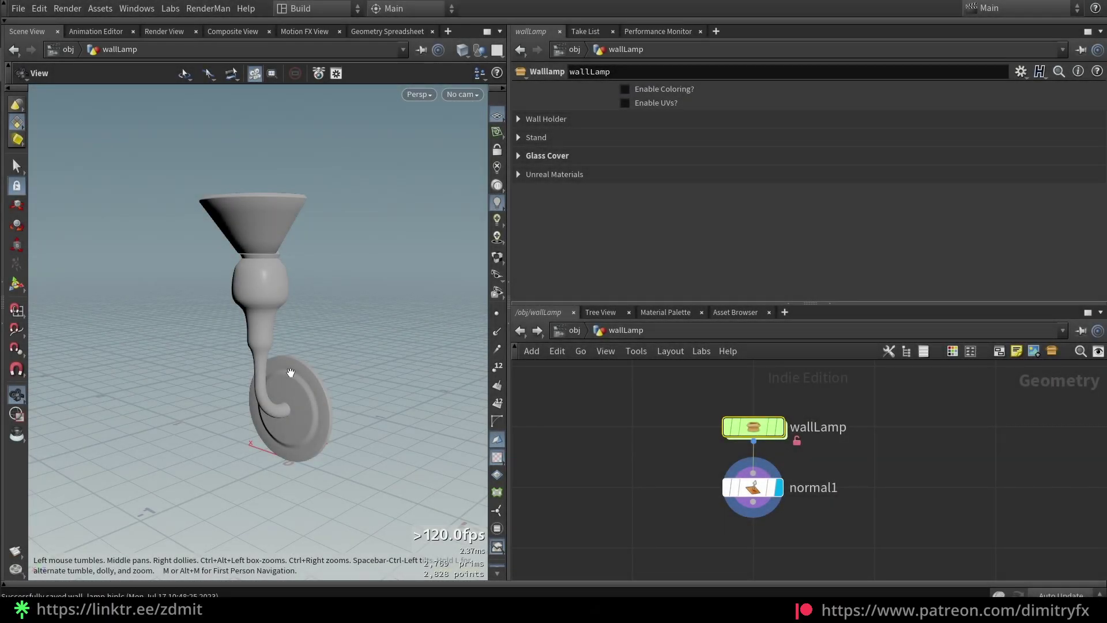
Step: Preview the lamp's wireframe over shading, and try the Enable Coloring option before switching both off again
{"action": "mouse_move", "coordinate": [294, 372]}
{"action": "left_mouse_down"}
{"action": "mouse_move", "coordinate": [490, 332]}
{"action": "mouse_move", "coordinate": [250, 363]}
{"action": "mouse_move", "coordinate": [301, 348]}
{"action": "left_mouse_up"}
{"action": "key", "text": "shift+w"}
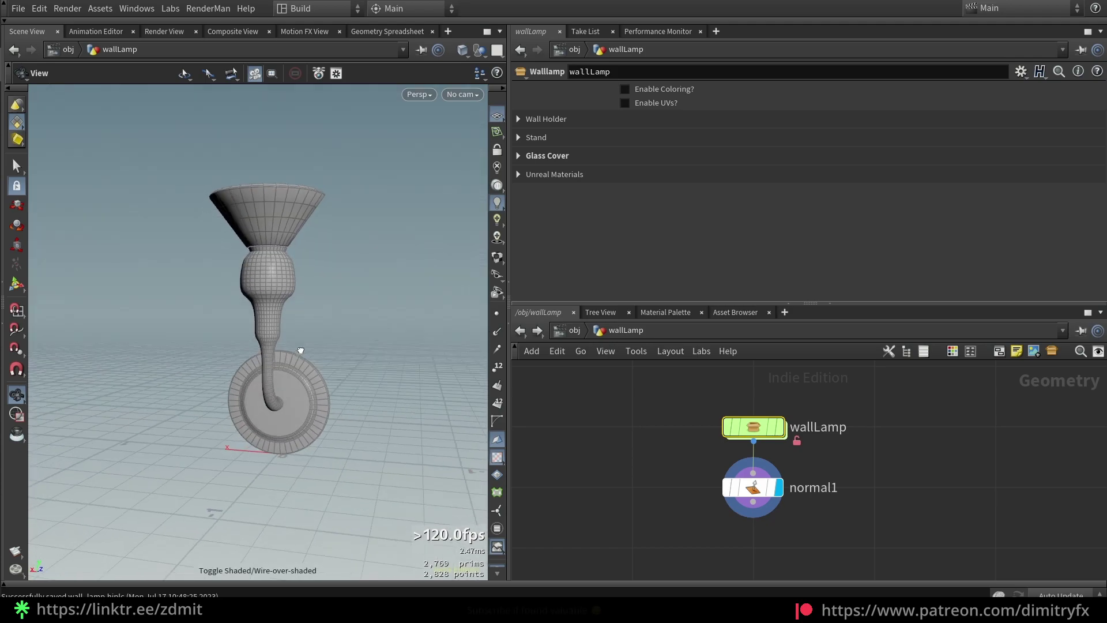
{"action": "key", "text": "shift+w"}
{"action": "left_click", "coordinate": [624, 89]}
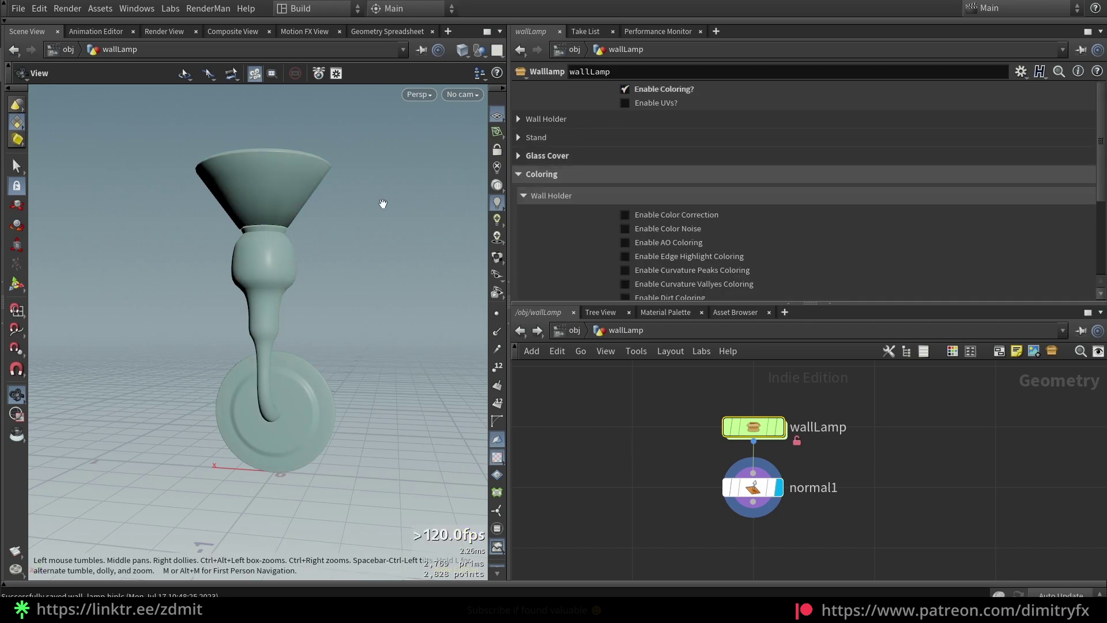
{"action": "left_click", "coordinate": [679, 89]}
Step: Expand the Wall Holder parameters and display the lamp with wireframe over shading, close up on the wall plate
{"action": "left_click", "coordinate": [649, 119]}
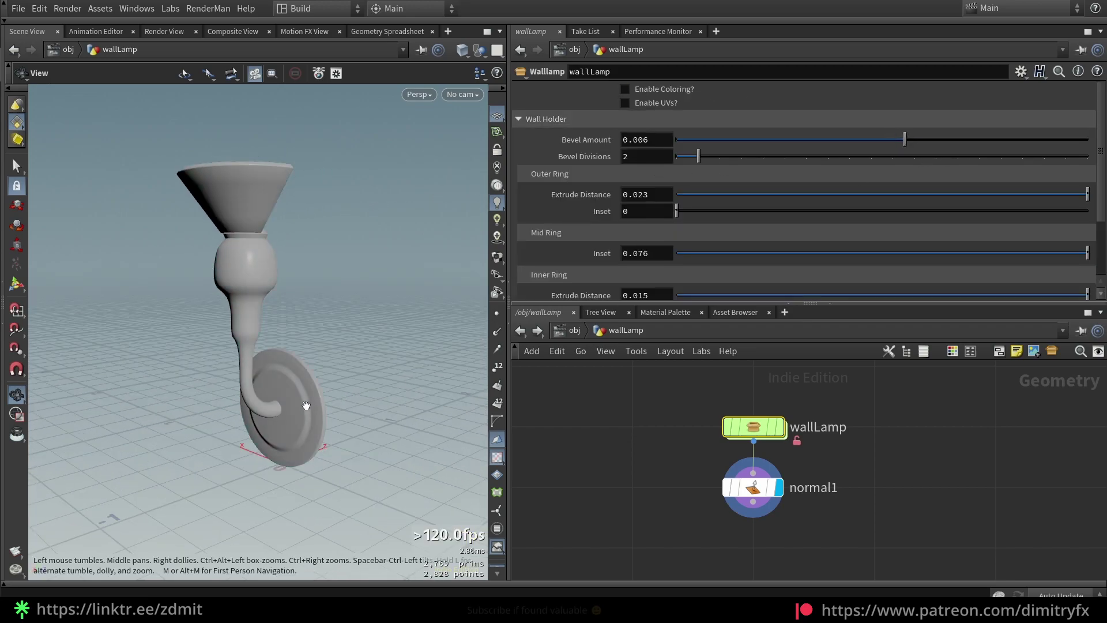
{"action": "key", "text": "shift+w"}
{"action": "scroll", "coordinate": [288, 415], "scroll_direction": "up", "scroll_amount": 8}
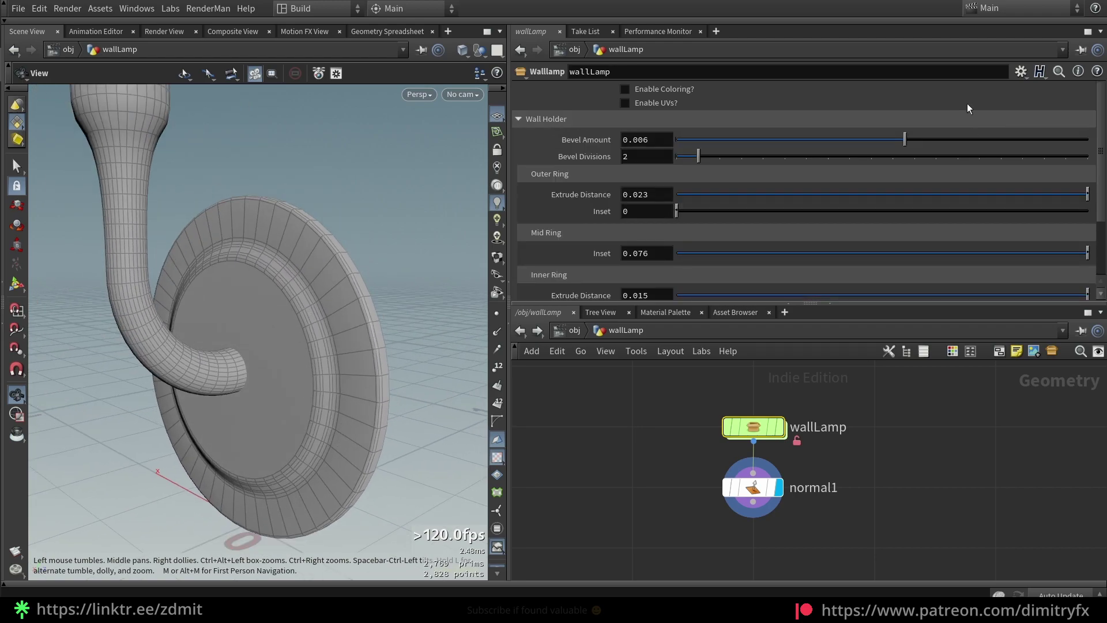
Step: Try other bevel, ring extrude and inset values on the wall holder, and undo the changes
{"action": "left_click_drag", "start_coordinate": [902, 138], "coordinate": [948, 142]}
{"action": "key", "text": "ctrl+z"}
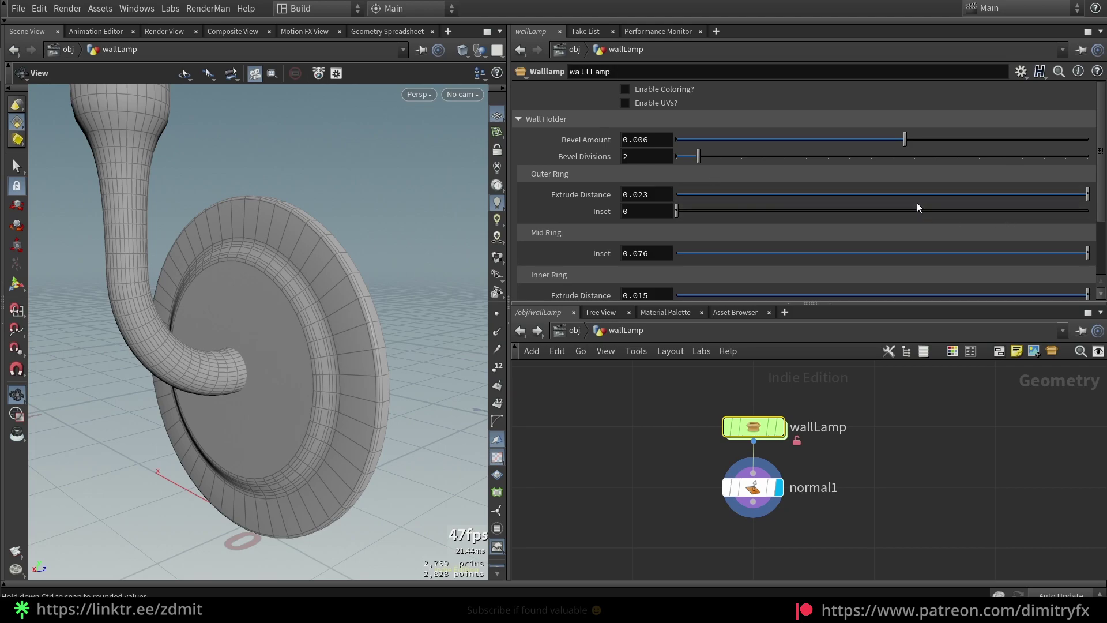
{"action": "middle_click_drag", "start_coordinate": [647, 203], "coordinate": [835, 256]}
{"action": "mouse_move", "coordinate": [655, 252]}
{"action": "middle_mouse_down"}
{"action": "mouse_move", "coordinate": [663, 301]}
{"action": "mouse_move", "coordinate": [638, 282]}
{"action": "mouse_move", "coordinate": [638, 250]}
{"action": "middle_mouse_up"}
{"action": "scroll", "coordinate": [643, 228], "scroll_direction": "down", "scroll_amount": 3}
{"action": "middle_click_drag", "start_coordinate": [640, 212], "coordinate": [673, 268]}
{"action": "mouse_move", "coordinate": [663, 229]}
{"action": "middle_mouse_down"}
{"action": "mouse_move", "coordinate": [672, 284]}
{"action": "mouse_move", "coordinate": [659, 233]}
{"action": "middle_mouse_up"}
{"action": "key", "text": "ctrl+z"}
{"action": "scroll", "coordinate": [609, 210], "scroll_direction": "up", "scroll_amount": 4}
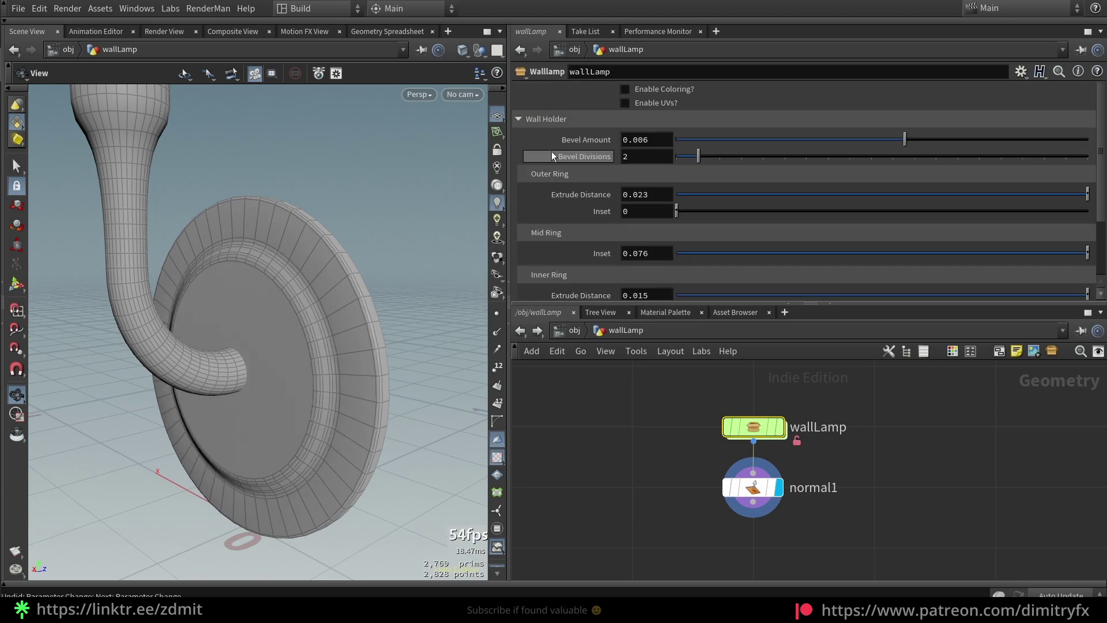
Step: Expand the Stand parameters, try another radius and an extra Stand Shape ramp point at position 0.348552, and undo the changes
{"action": "left_click", "coordinate": [545, 119]}
{"action": "left_click", "coordinate": [540, 139]}
{"action": "left_click_drag", "start_coordinate": [259, 259], "coordinate": [263, 358]}
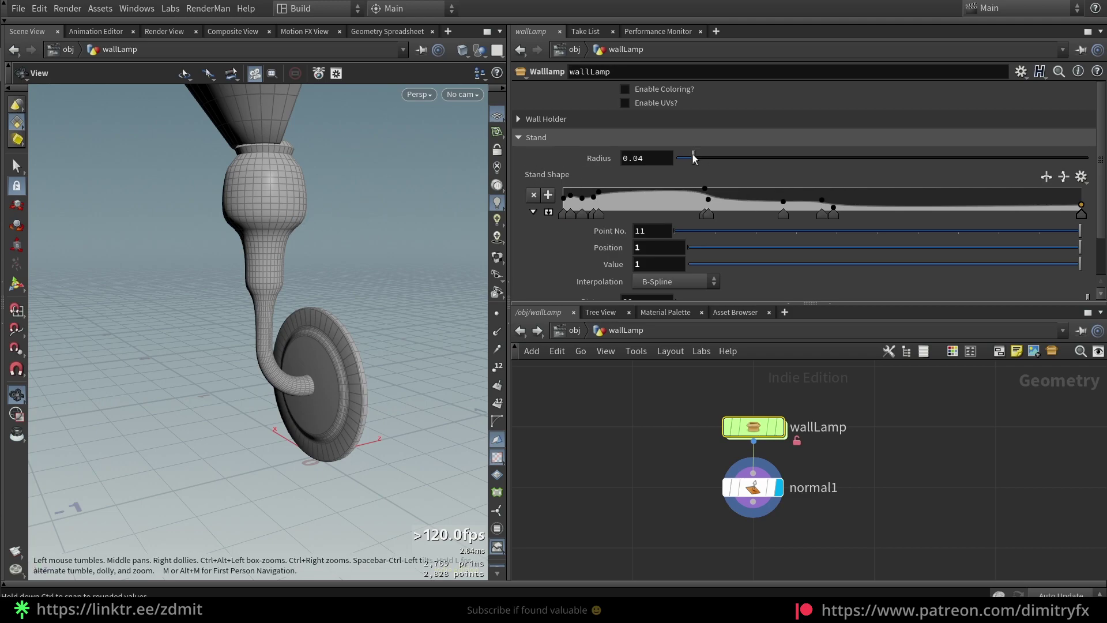
{"action": "mouse_move", "coordinate": [694, 158]}
{"action": "left_mouse_down"}
{"action": "mouse_move", "coordinate": [708, 158]}
{"action": "mouse_move", "coordinate": [694, 159]}
{"action": "left_mouse_up"}
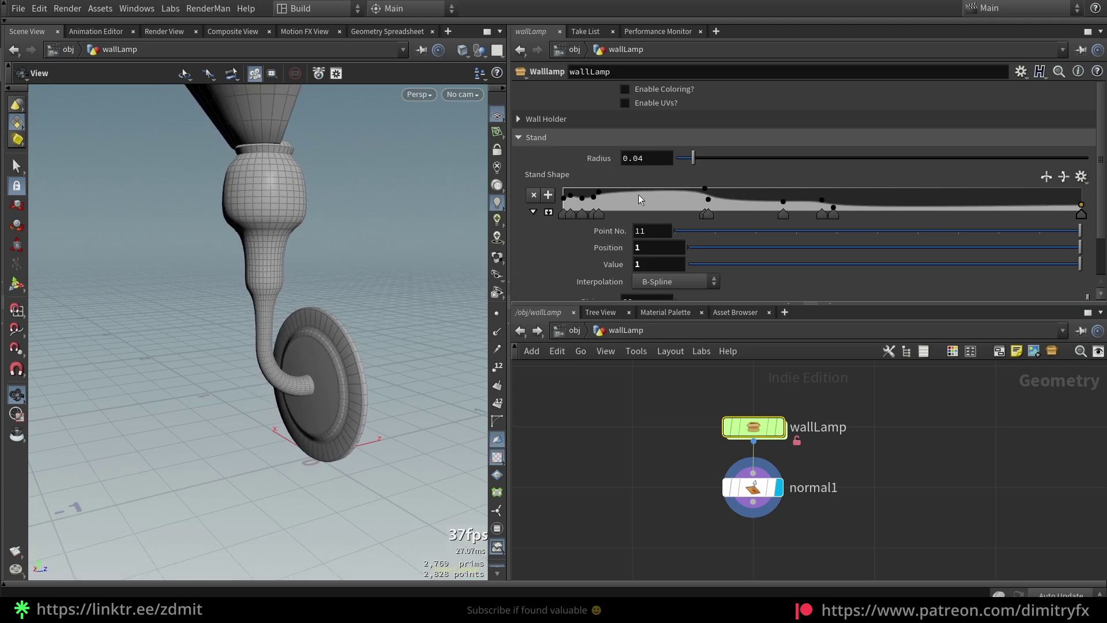
{"action": "left_click_drag", "start_coordinate": [632, 199], "coordinate": [745, 196]}
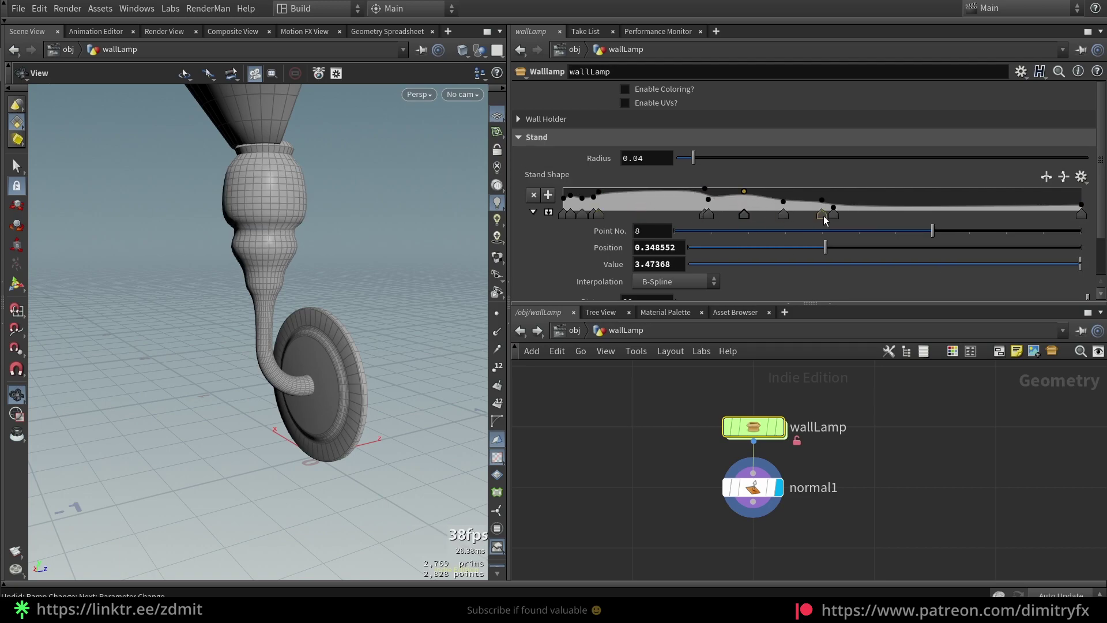
{"action": "left_click_drag", "start_coordinate": [824, 217], "coordinate": [425, 255]}
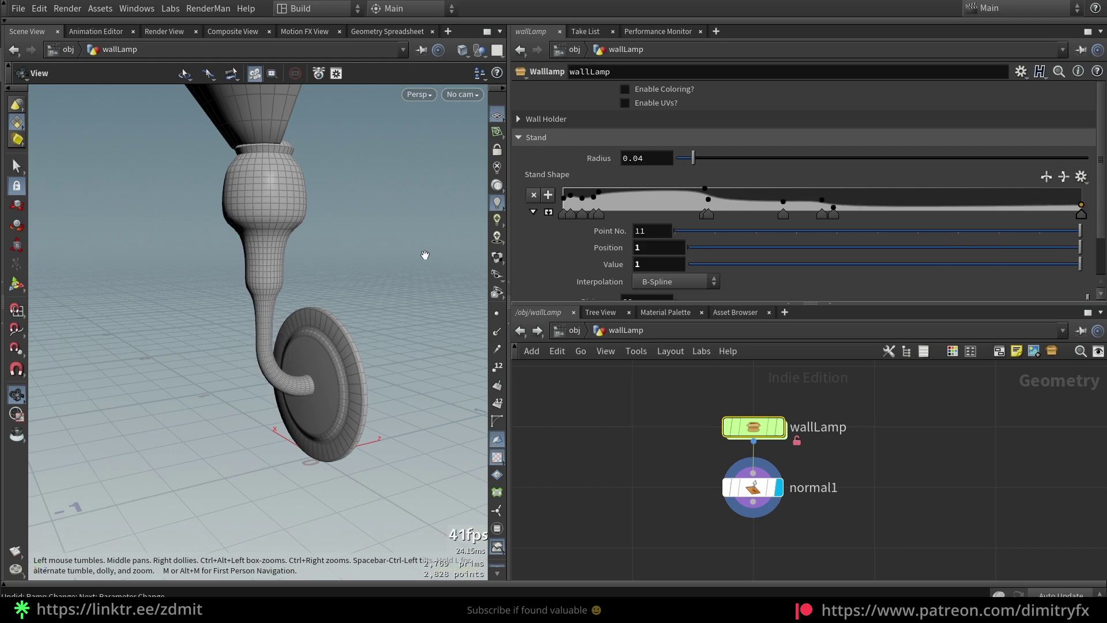
Step: Test the stand's divisions at 7, 12 and 22, and return them to 32
{"action": "scroll", "coordinate": [750, 253], "scroll_direction": "down", "scroll_amount": 3}
{"action": "left_click_drag", "start_coordinate": [758, 252], "coordinate": [784, 251]}
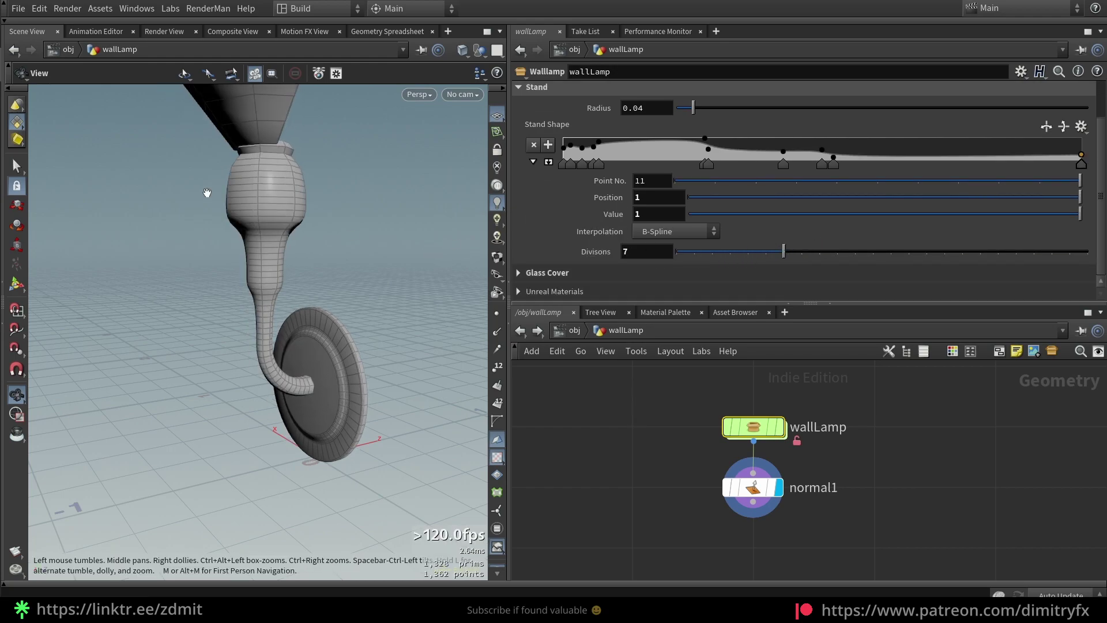
{"action": "left_click_drag", "start_coordinate": [207, 193], "coordinate": [306, 236]}
{"action": "left_click_drag", "start_coordinate": [784, 251], "coordinate": [873, 252]}
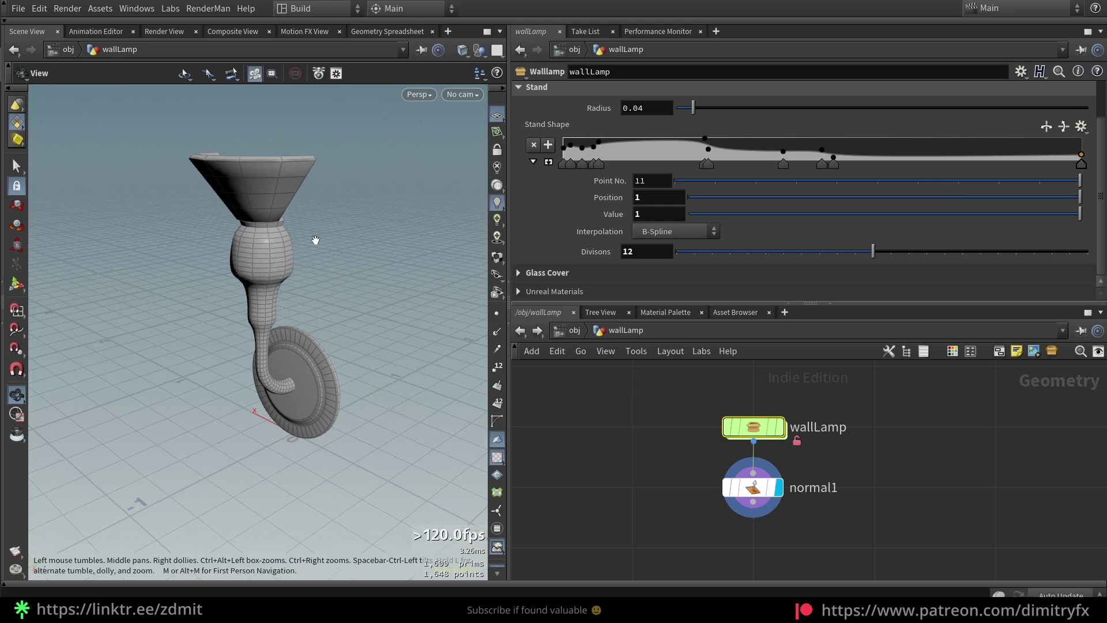
{"action": "left_click_drag", "start_coordinate": [315, 239], "coordinate": [126, 200]}
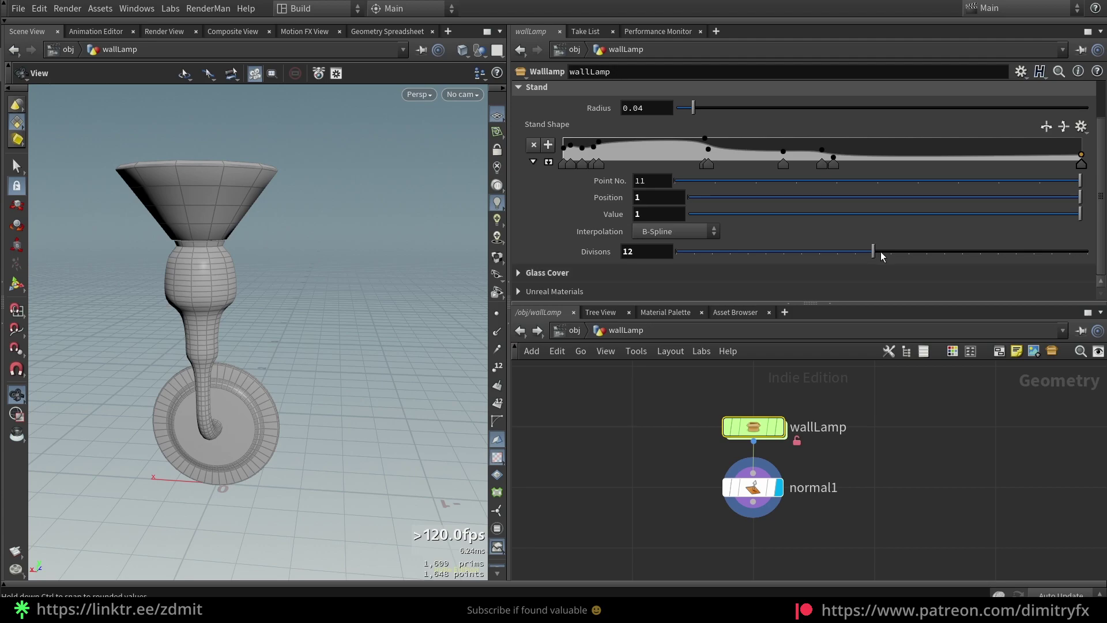
{"action": "left_click_drag", "start_coordinate": [880, 252], "coordinate": [1052, 253]}
{"action": "left_click_drag", "start_coordinate": [173, 288], "coordinate": [260, 237]}
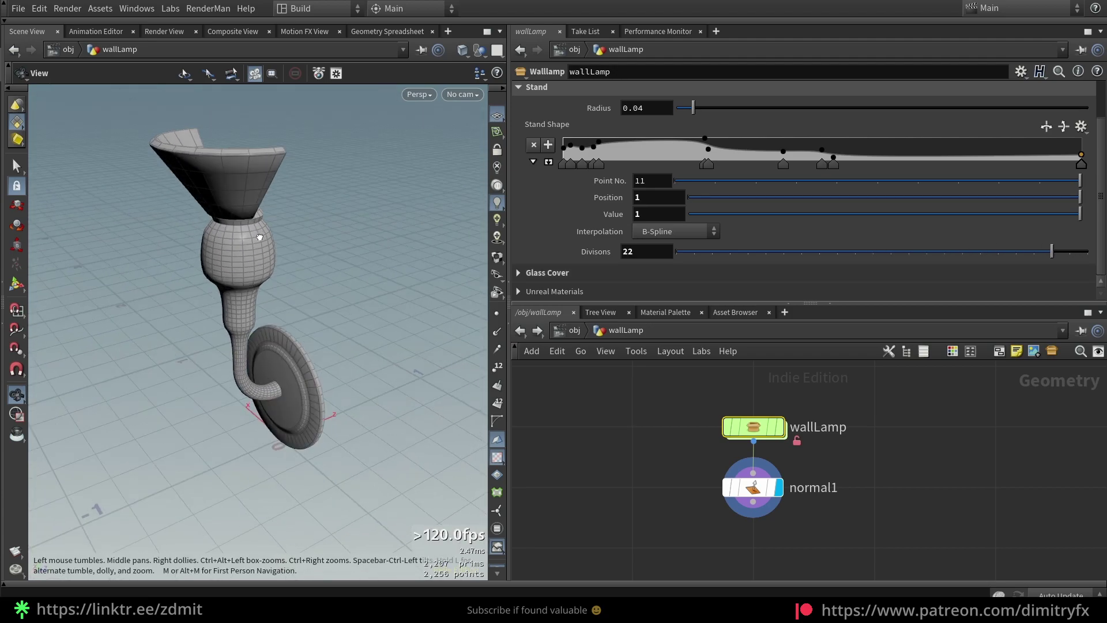
{"action": "left_click_drag", "start_coordinate": [1054, 252], "coordinate": [801, 252]}
{"action": "left_click_drag", "start_coordinate": [245, 271], "coordinate": [292, 340]}
{"action": "left_click_drag", "start_coordinate": [835, 252], "coordinate": [1084, 223]}
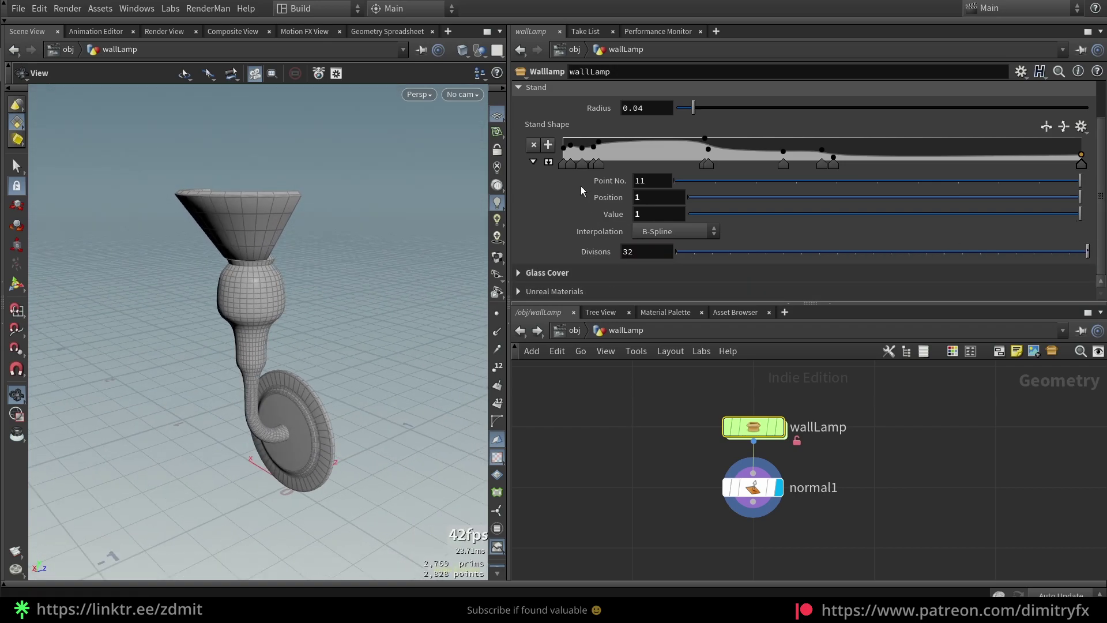
Step: Switch from the Stand to the Glass Cover parameters, try a different extrude radius on the cover, and undo it
{"action": "left_click", "coordinate": [536, 87]}
{"action": "left_click", "coordinate": [546, 156]}
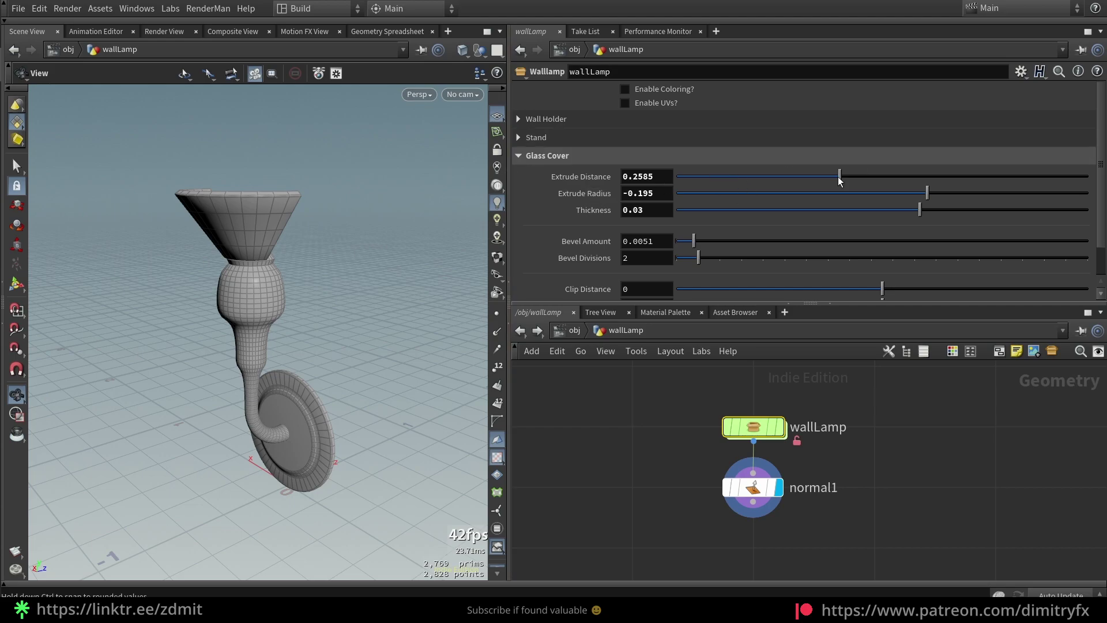
{"action": "mouse_move", "coordinate": [696, 195]}
{"action": "left_mouse_down"}
{"action": "mouse_move", "coordinate": [917, 160]}
{"action": "mouse_move", "coordinate": [856, 177]}
{"action": "mouse_move", "coordinate": [869, 201]}
{"action": "mouse_move", "coordinate": [1032, 194]}
{"action": "mouse_move", "coordinate": [708, 194]}
{"action": "left_mouse_up"}
{"action": "left_click_drag", "start_coordinate": [101, 250], "coordinate": [173, 248]}
{"action": "key", "text": "ctrl+z"}
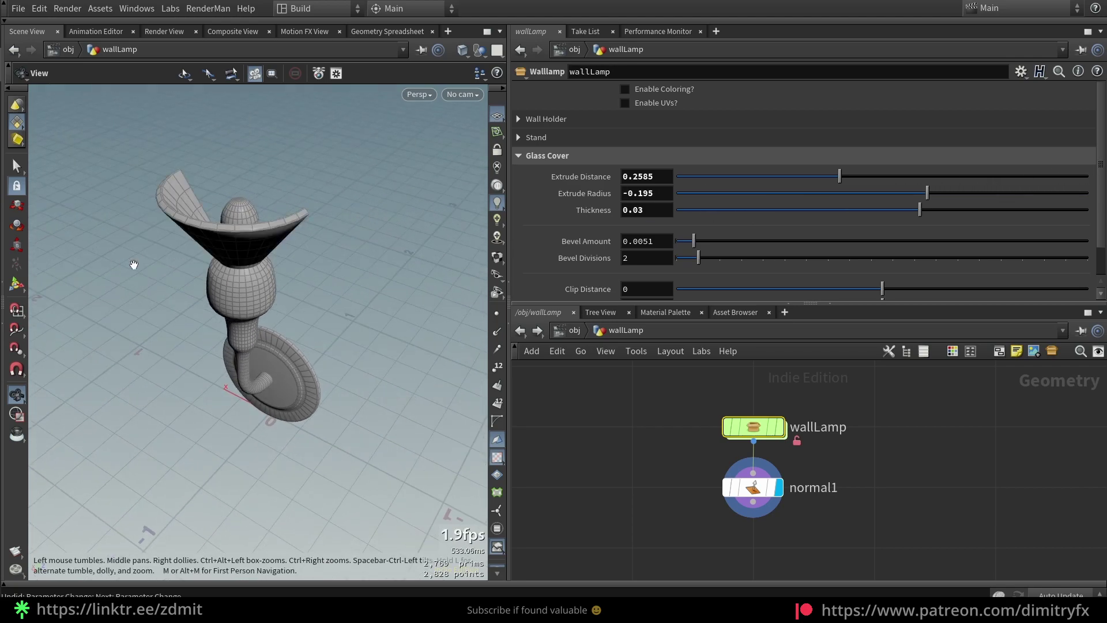
Step: Set the glass cover's thickness to 0.03674 and its bevel amount to 0.0118
{"action": "left_click_drag", "start_coordinate": [922, 211], "coordinate": [976, 210]}
{"action": "left_click_drag", "start_coordinate": [235, 258], "coordinate": [248, 236]}
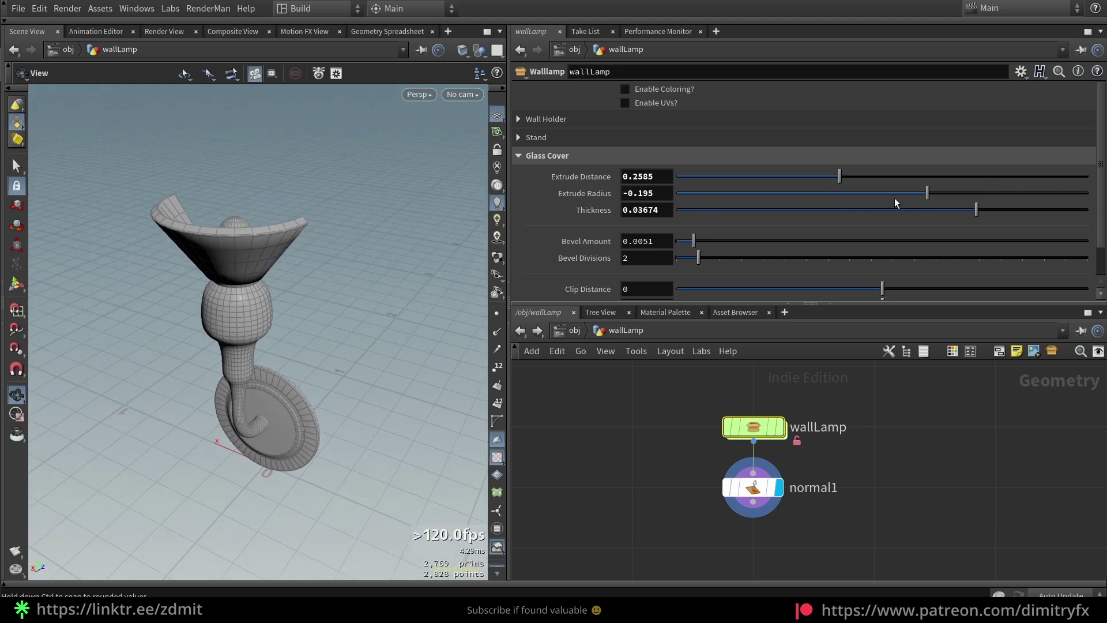
{"action": "left_click_drag", "start_coordinate": [967, 210], "coordinate": [774, 199]}
{"action": "key", "text": "ctrl+z"}
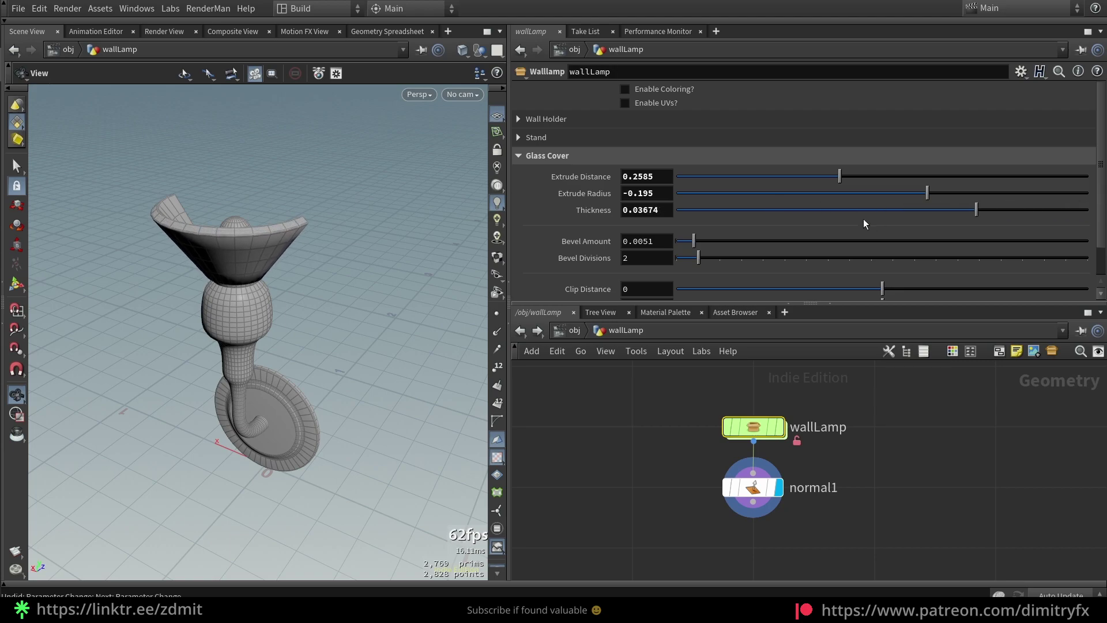
{"action": "left_click_drag", "start_coordinate": [693, 240], "coordinate": [718, 236]}
{"action": "scroll", "coordinate": [316, 202], "scroll_direction": "up", "scroll_amount": 5}
{"action": "key", "text": "ctrl+z"}
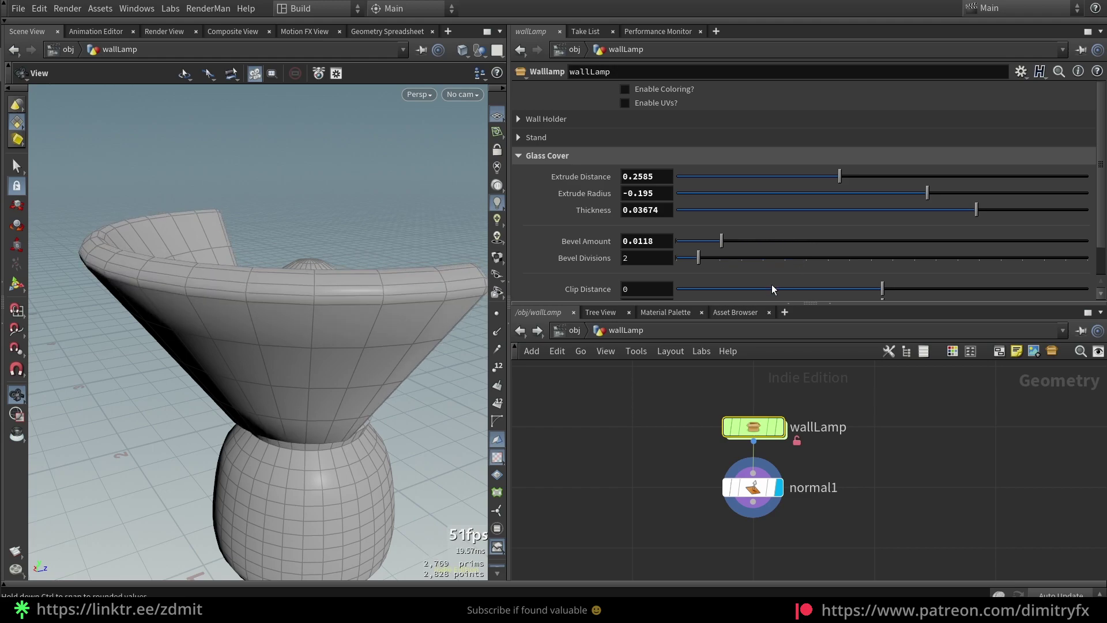
Step: Test the glass cover's clip distance at -0.3, -0.02 and -0.18, and return it to 0
{"action": "scroll", "coordinate": [771, 288], "scroll_direction": "down", "scroll_amount": 2}
{"action": "scroll", "coordinate": [205, 284], "scroll_direction": "down", "scroll_amount": 6}
{"action": "left_click_drag", "start_coordinate": [882, 254], "coordinate": [869, 253]}
{"action": "left_click_drag", "start_coordinate": [253, 300], "coordinate": [256, 364]}
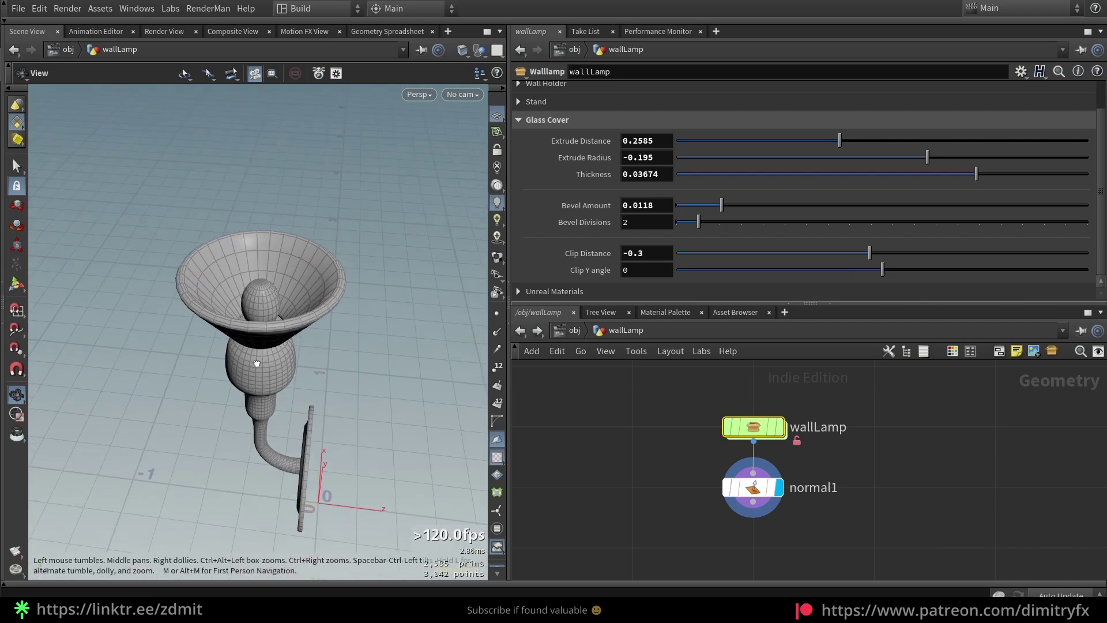
{"action": "left_click_drag", "start_coordinate": [864, 253], "coordinate": [881, 254]}
{"action": "left_click_drag", "start_coordinate": [243, 323], "coordinate": [398, 277]}
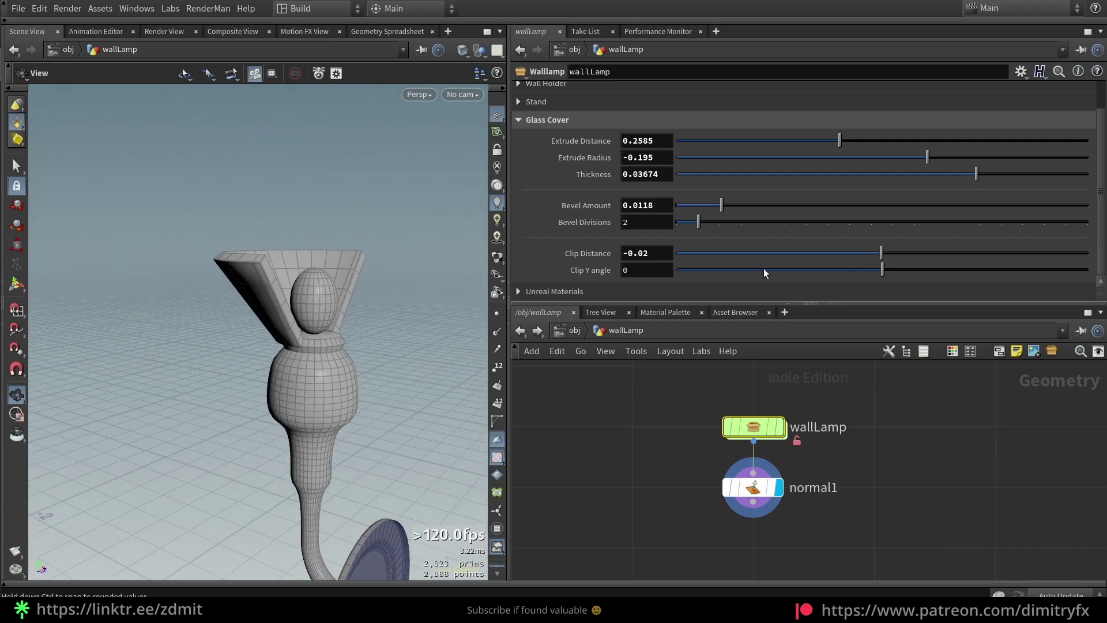
{"action": "left_click_drag", "start_coordinate": [878, 249], "coordinate": [875, 248]}
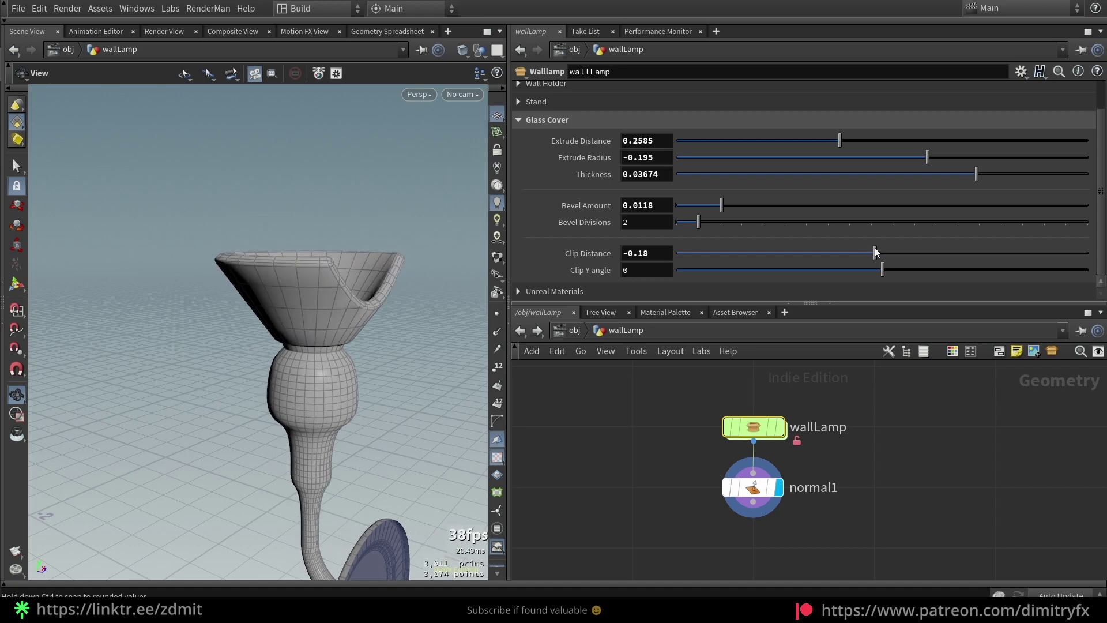
{"action": "mouse_move", "coordinate": [334, 323]}
{"action": "left_mouse_down"}
{"action": "mouse_move", "coordinate": [299, 335]}
{"action": "mouse_move", "coordinate": [331, 330]}
{"action": "left_mouse_up"}
{"action": "left_click_drag", "start_coordinate": [874, 253], "coordinate": [878, 251]}
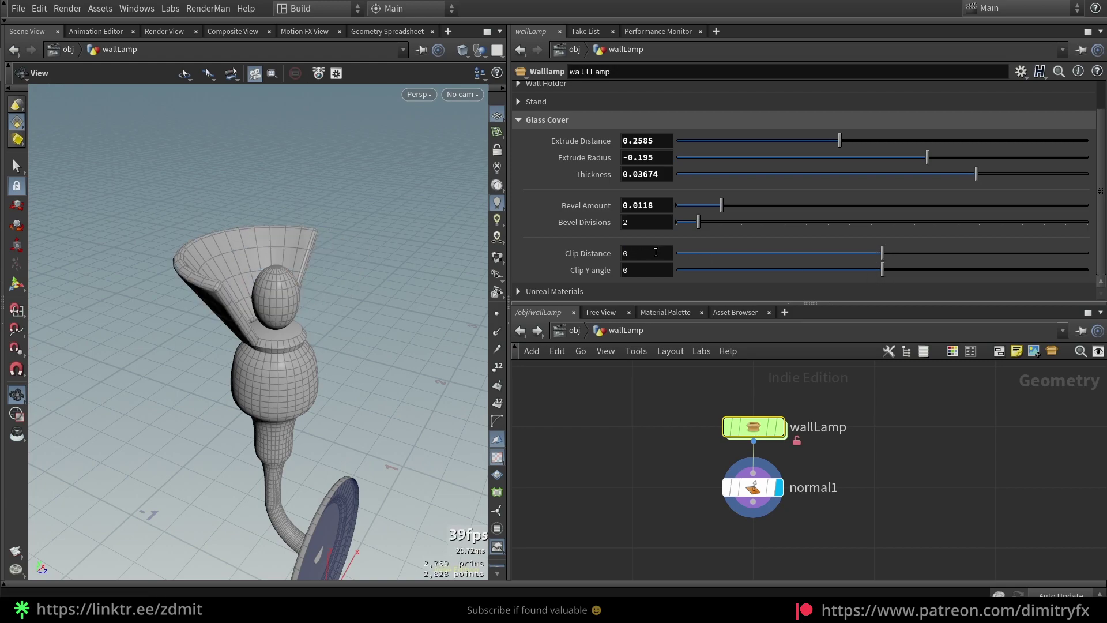
Step: Try a clip Y angle of 1 with a clip distance of 0.01 on the glass cover, and reset both to 0
{"action": "left_click_drag", "start_coordinate": [855, 275], "coordinate": [1097, 275]}
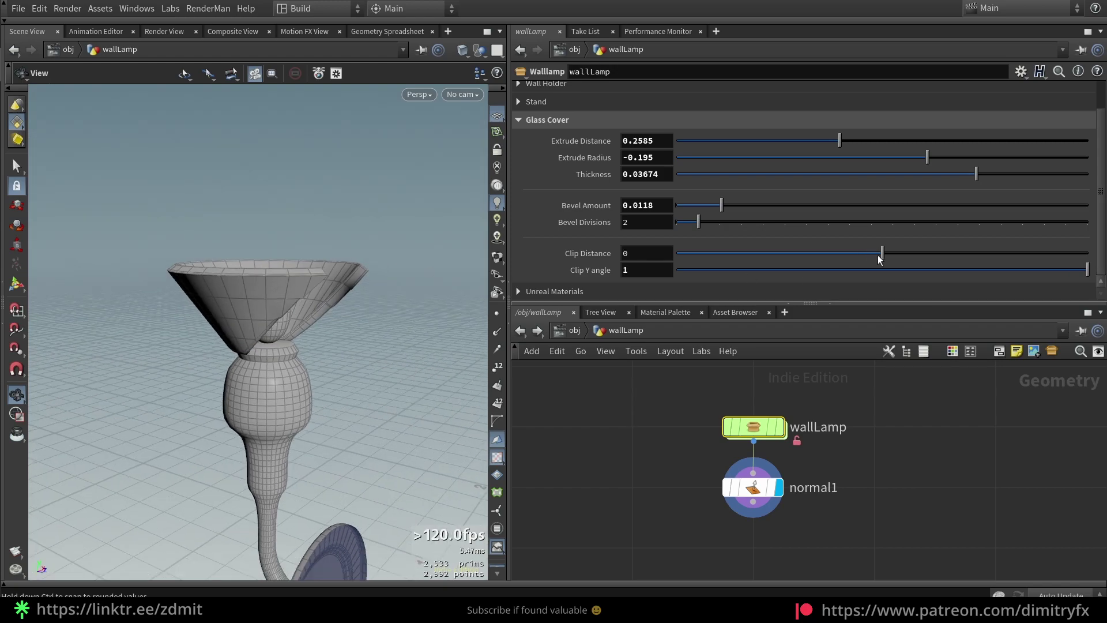
{"action": "left_click_drag", "start_coordinate": [880, 260], "coordinate": [884, 258]}
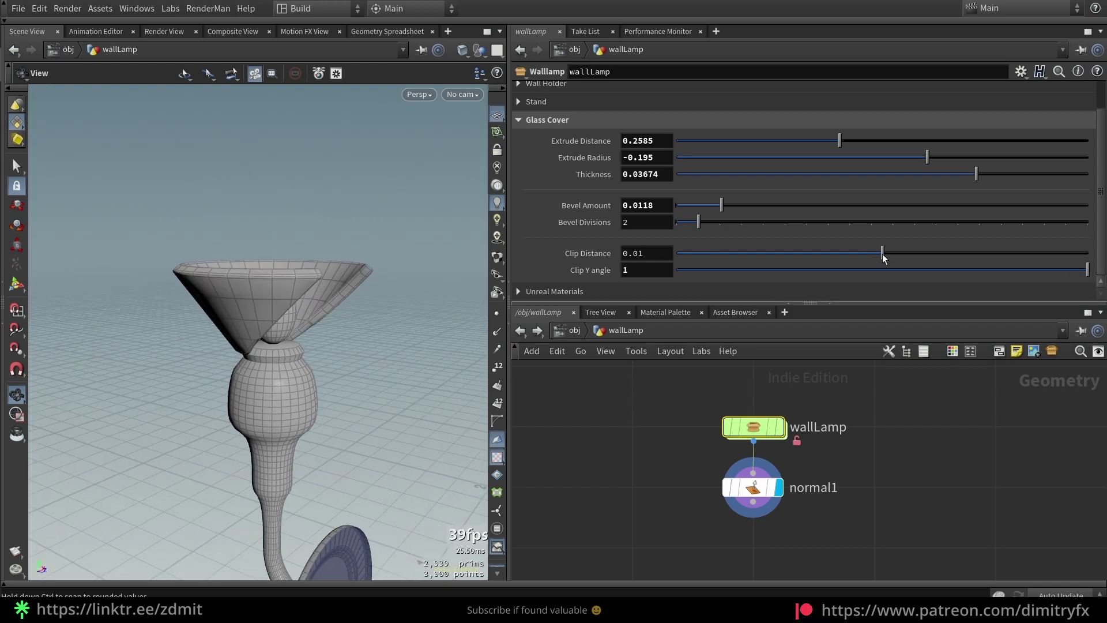
{"action": "left_click_drag", "start_coordinate": [1056, 282], "coordinate": [593, 301]}
{"action": "left_click_drag", "start_coordinate": [894, 255], "coordinate": [878, 253]}
{"action": "left_click_drag", "start_coordinate": [259, 288], "coordinate": [201, 327]}
{"action": "middle_click", "coordinate": [681, 270], "text": "ctrl"}
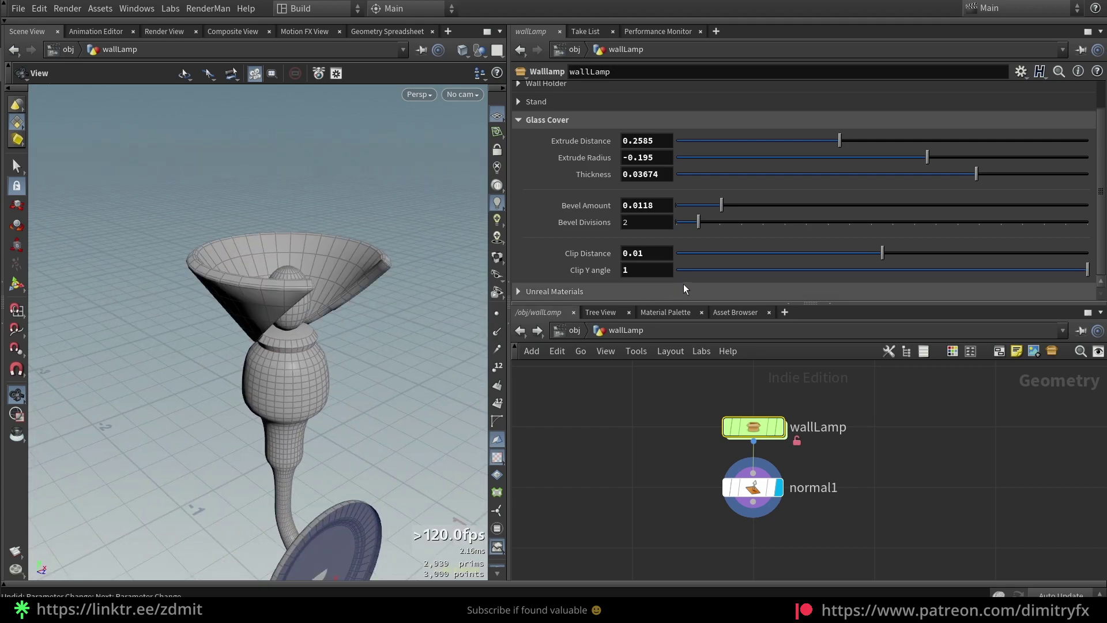
{"action": "middle_click", "coordinate": [634, 254], "text": "ctrl"}
Step: Collapse the Glass Cover parameters and expand the Unreal Materials parameters
{"action": "scroll", "coordinate": [600, 234], "scroll_direction": "up", "scroll_amount": 1}
{"action": "left_click", "coordinate": [577, 138]}
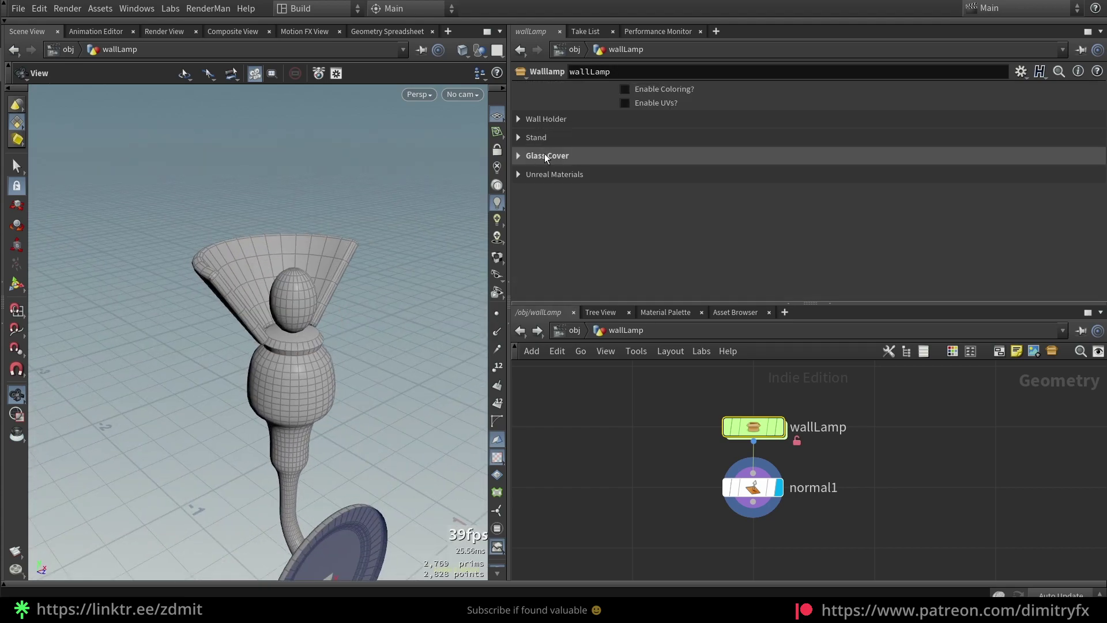
{"action": "left_click", "coordinate": [560, 161]}
{"action": "left_click", "coordinate": [557, 157]}
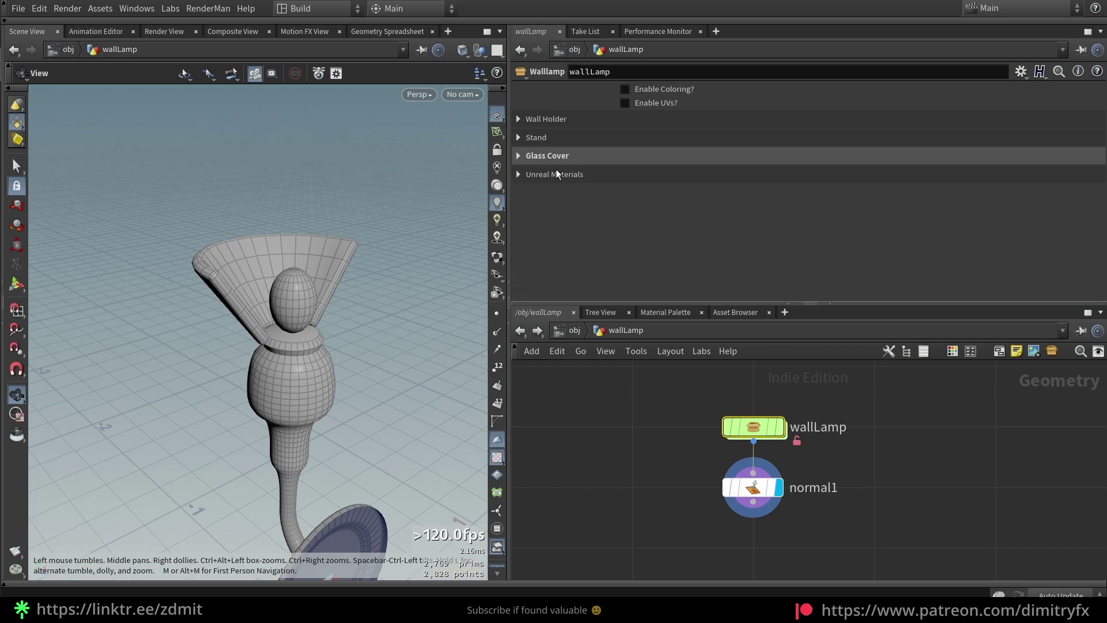
{"action": "left_click", "coordinate": [545, 156]}
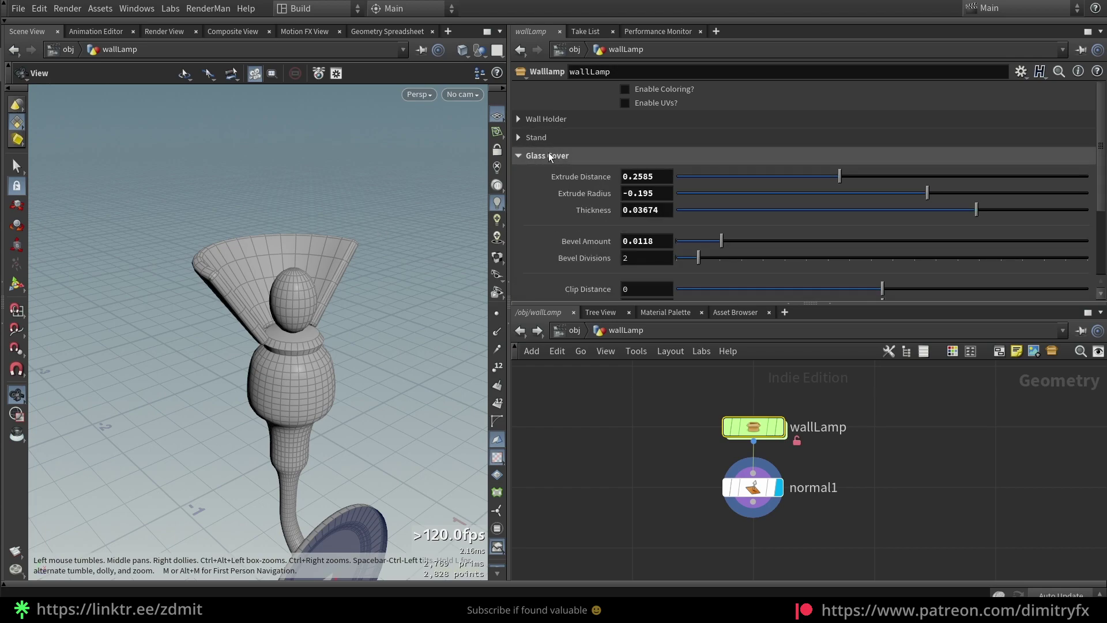
{"action": "left_click", "coordinate": [550, 157]}
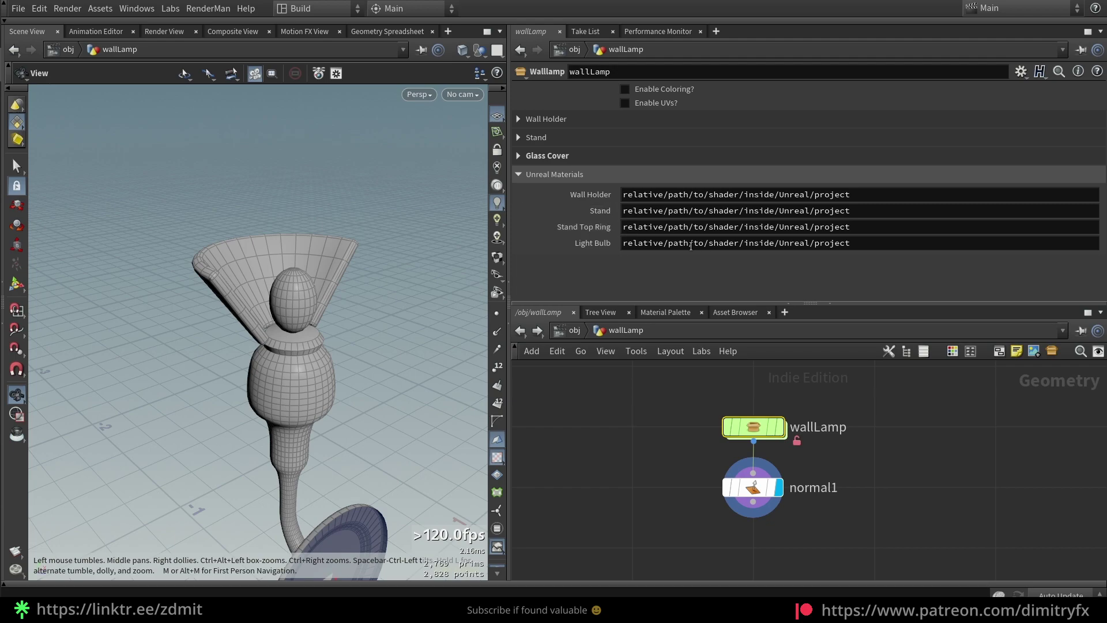
Step: Examine the Unreal shader path fields for the stand and light bulb alongside the matching lamp parts
{"action": "left_click", "coordinate": [662, 211]}
{"action": "left_click_drag", "start_coordinate": [416, 300], "coordinate": [312, 324]}
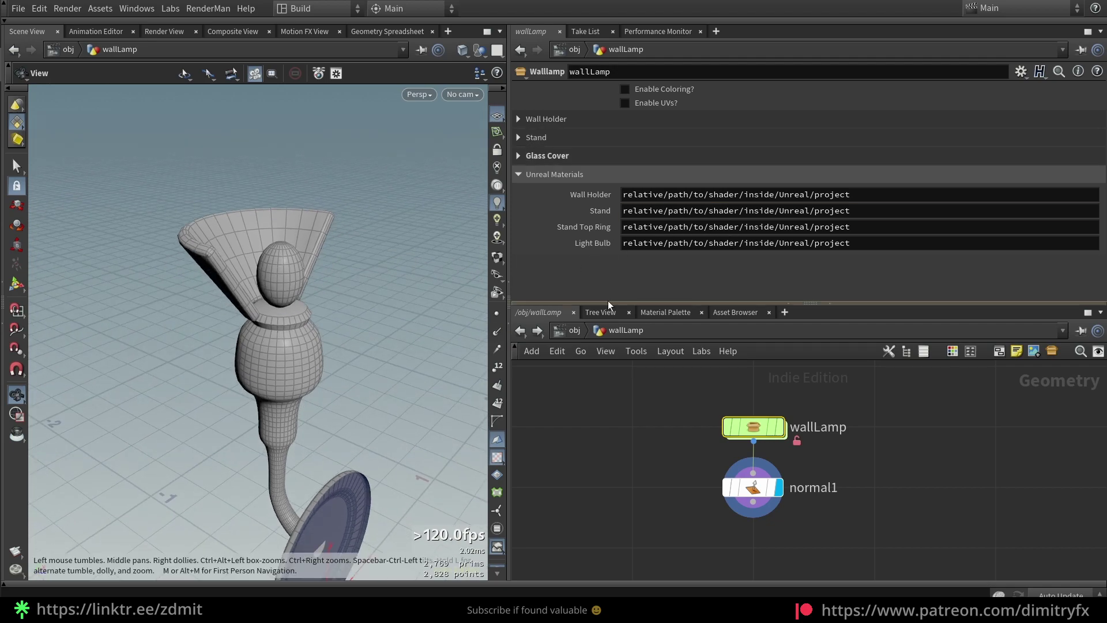
{"action": "left_click_drag", "start_coordinate": [333, 335], "coordinate": [285, 247]}
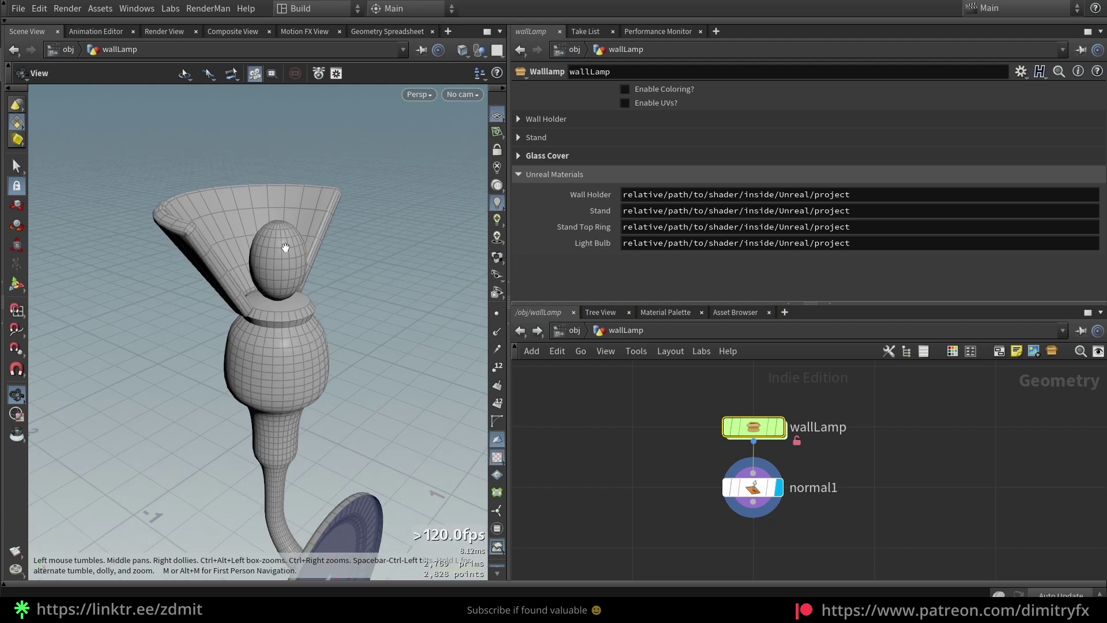
{"action": "left_click_drag", "start_coordinate": [667, 243], "coordinate": [724, 243]}
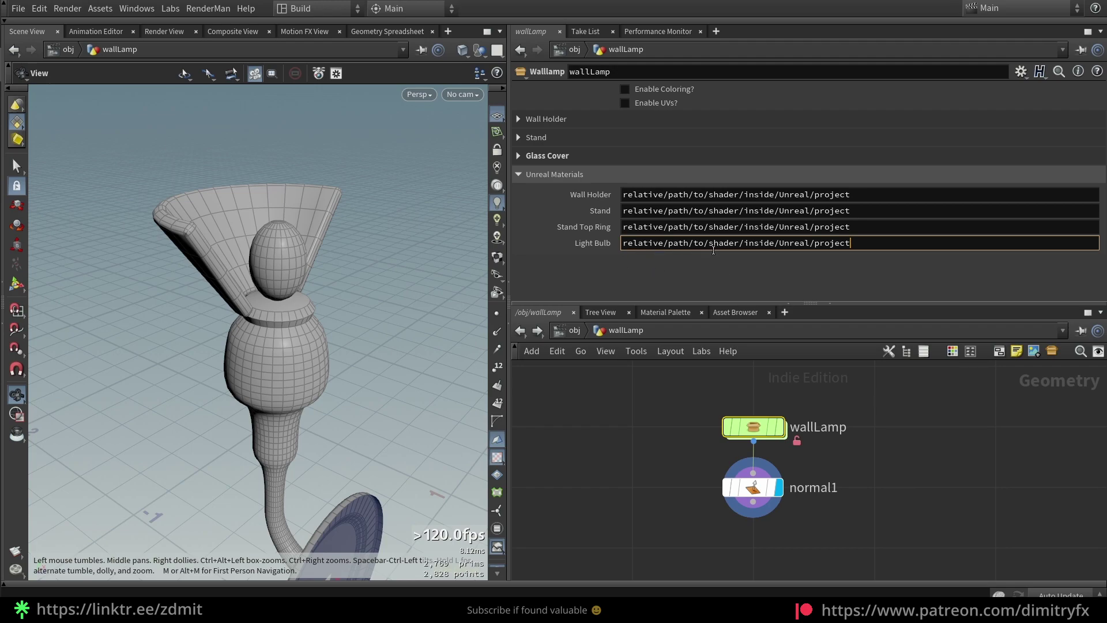
{"action": "left_click_drag", "start_coordinate": [623, 243], "coordinate": [853, 243]}
{"action": "left_click", "coordinate": [705, 284]}
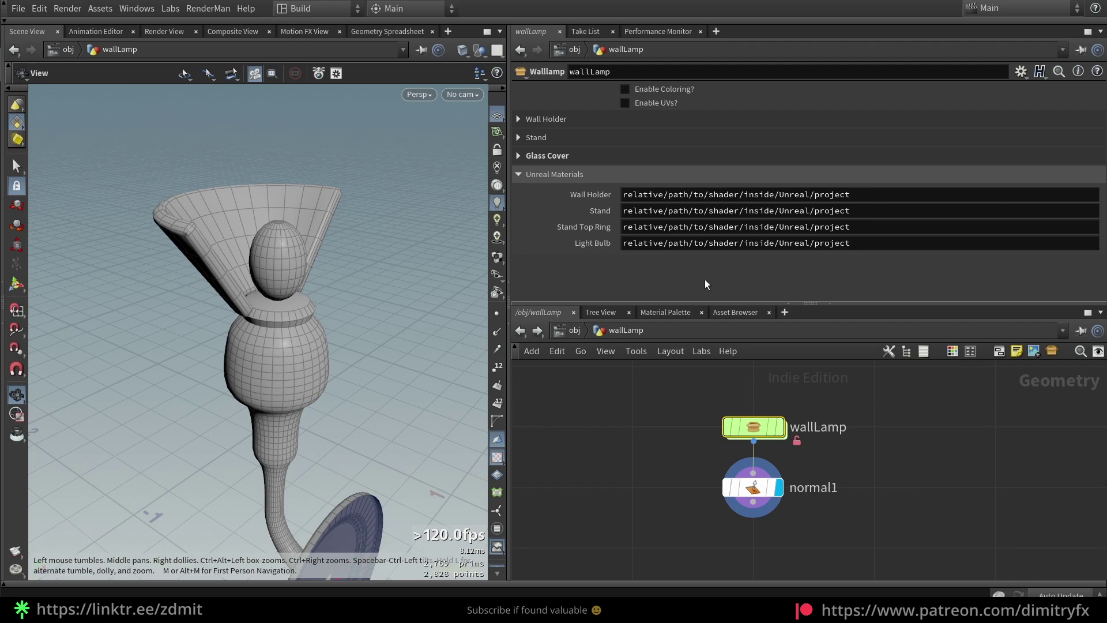
Step: Open the wallLamp asset's internal network and examine the whole node graph, including the material nodes closing each part's branch
{"action": "double_click", "coordinate": [749, 426]}
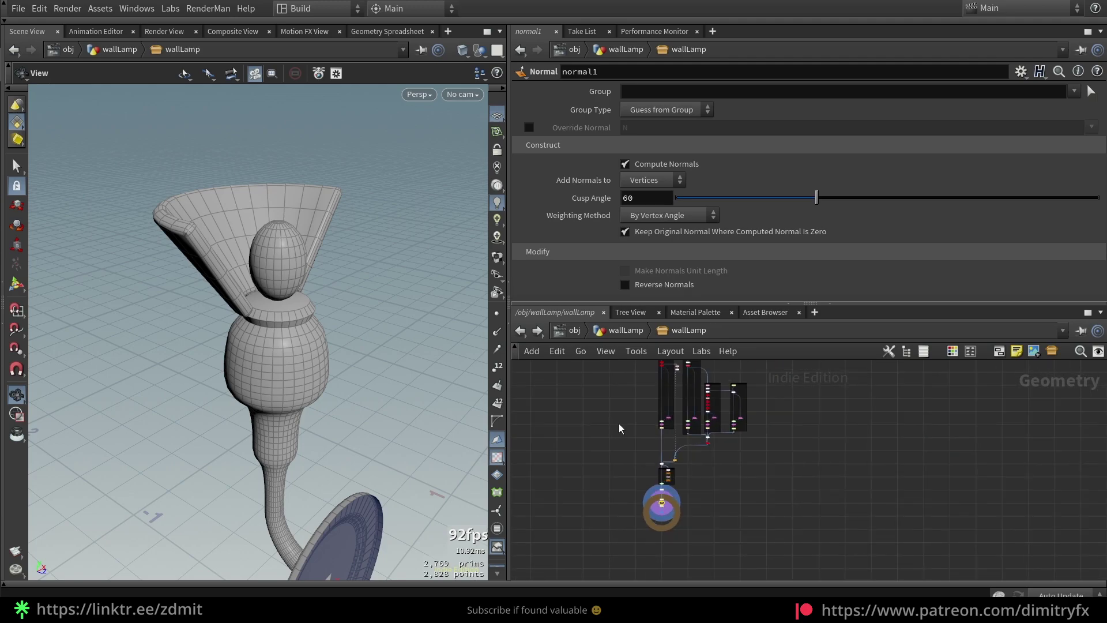
{"action": "key", "text": "f"}
{"action": "key", "text": "ctrl+b"}
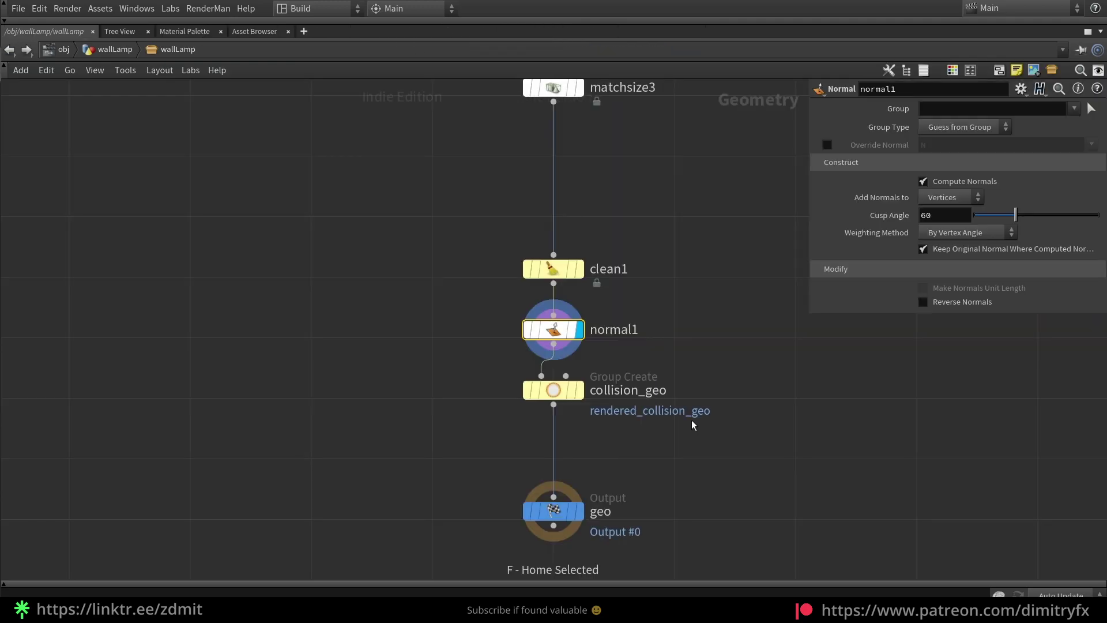
{"action": "key", "text": "h"}
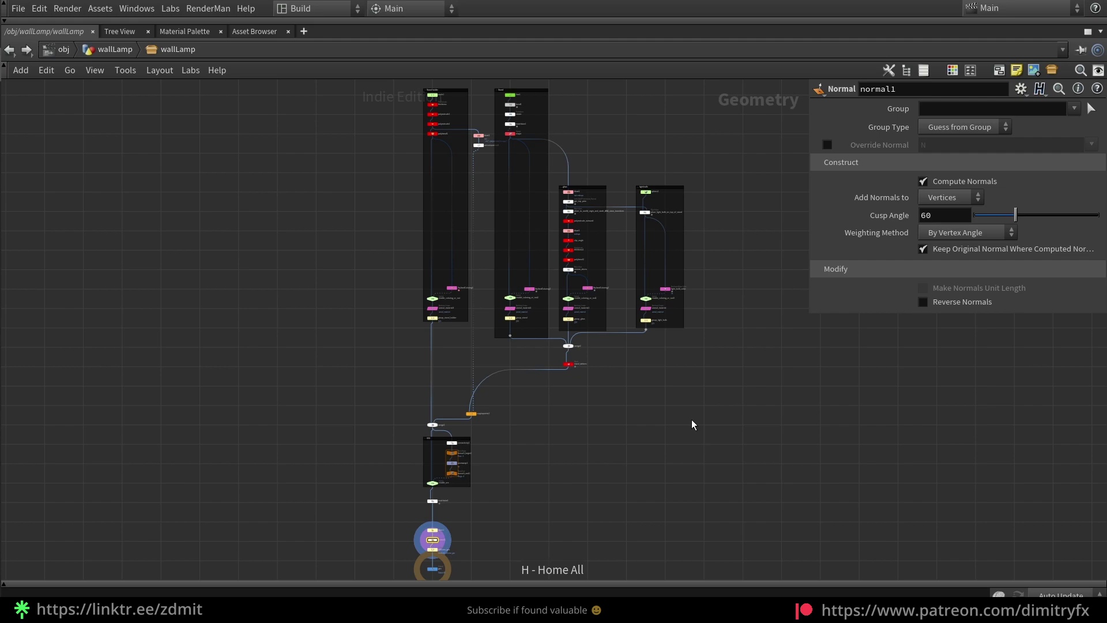
{"action": "left_click_drag", "start_coordinate": [375, 282], "coordinate": [709, 333]}
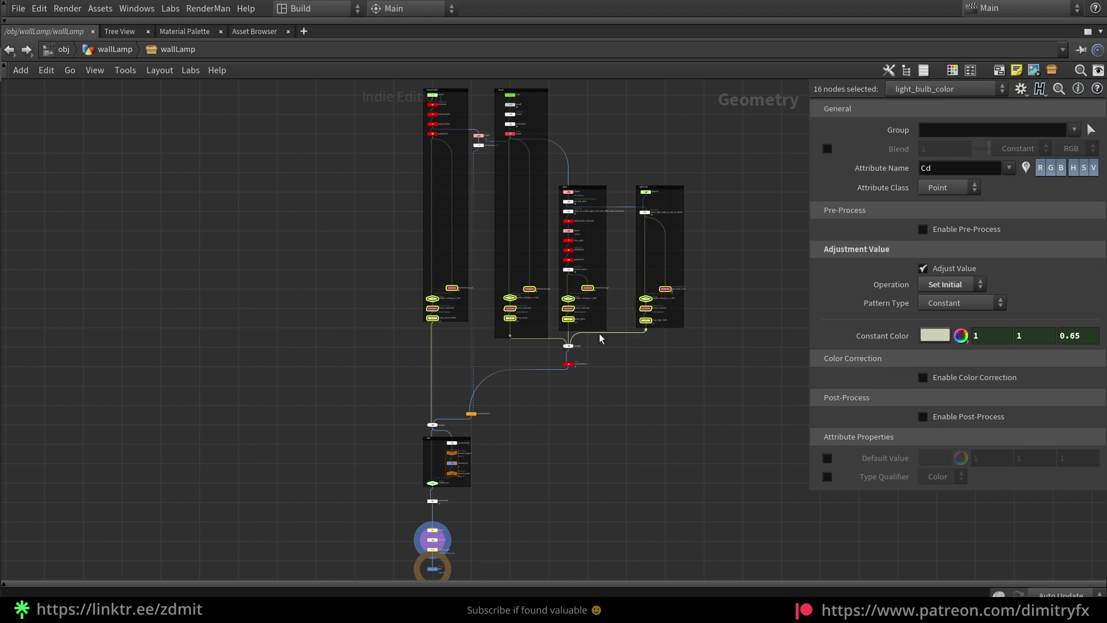
{"action": "key", "text": "ctrl+b"}
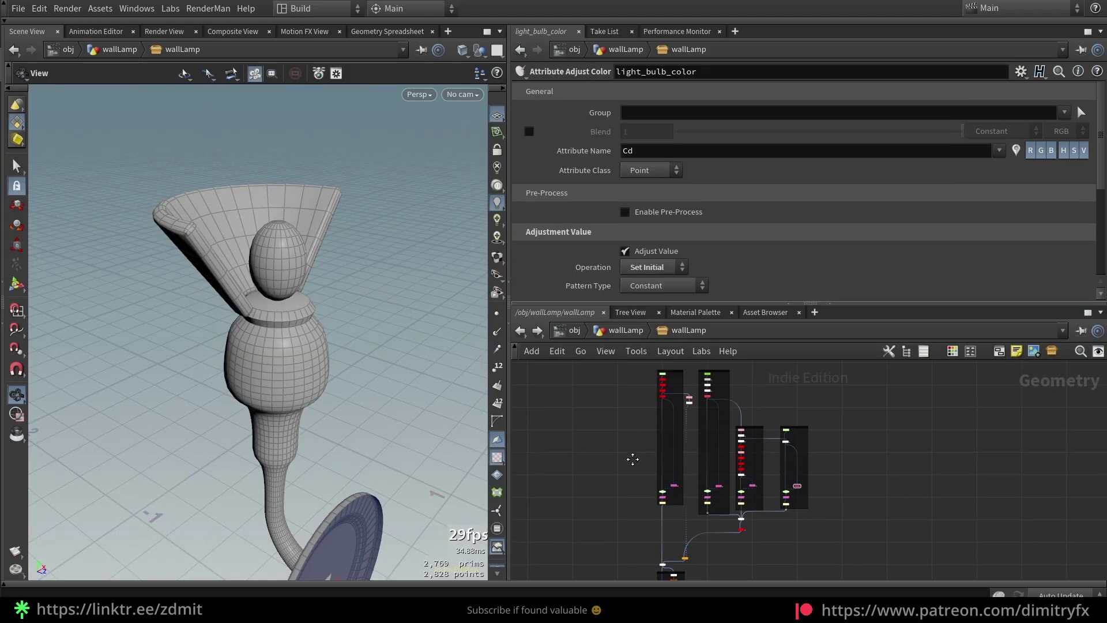
Step: Display the circle1 node in the Wall holder group and examine its Divisions parameter, leaving it at 50
{"action": "scroll", "coordinate": [630, 455], "scroll_direction": "up", "scroll_amount": 5}
{"action": "scroll", "coordinate": [338, 406], "scroll_direction": "down", "scroll_amount": 5}
{"action": "scroll", "coordinate": [338, 407], "scroll_direction": "up", "scroll_amount": 8}
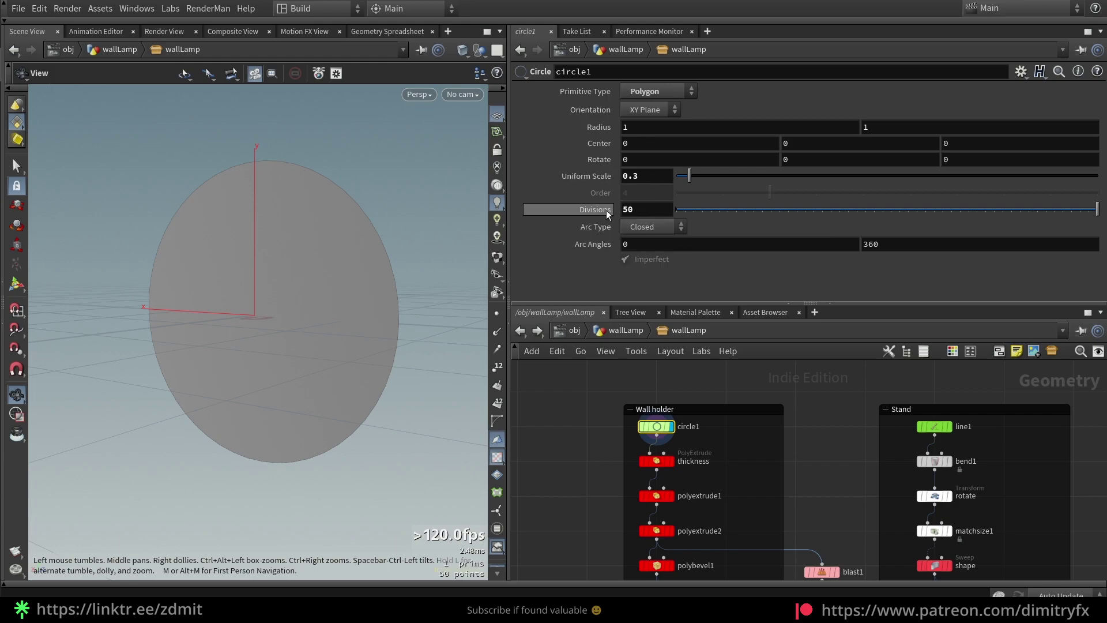
{"action": "type", "text": "ww"}
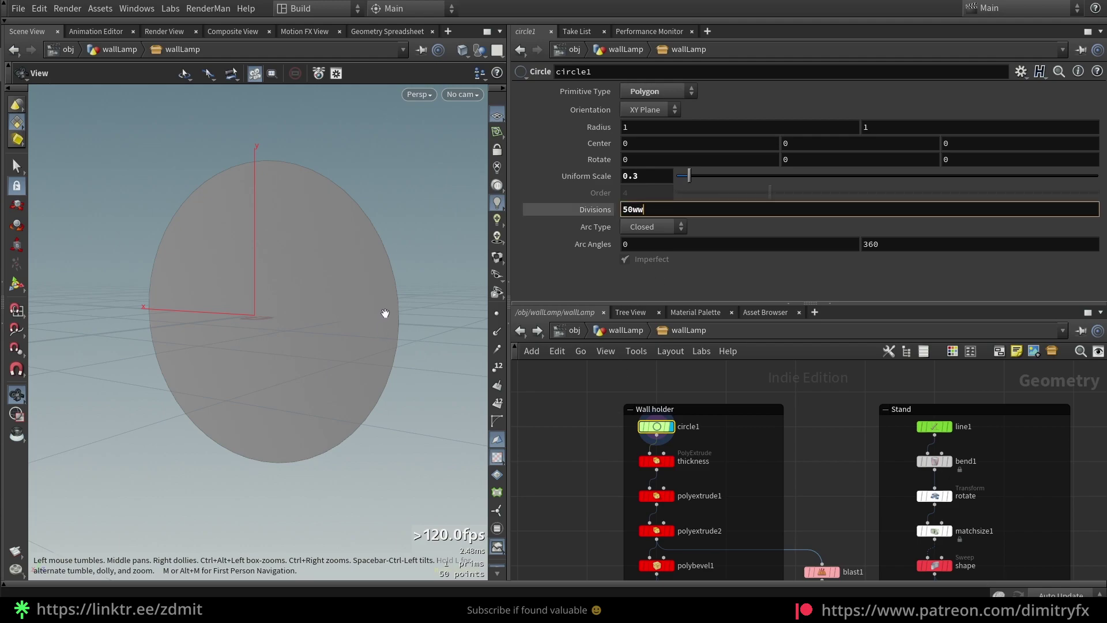
{"action": "key", "text": "Return"}
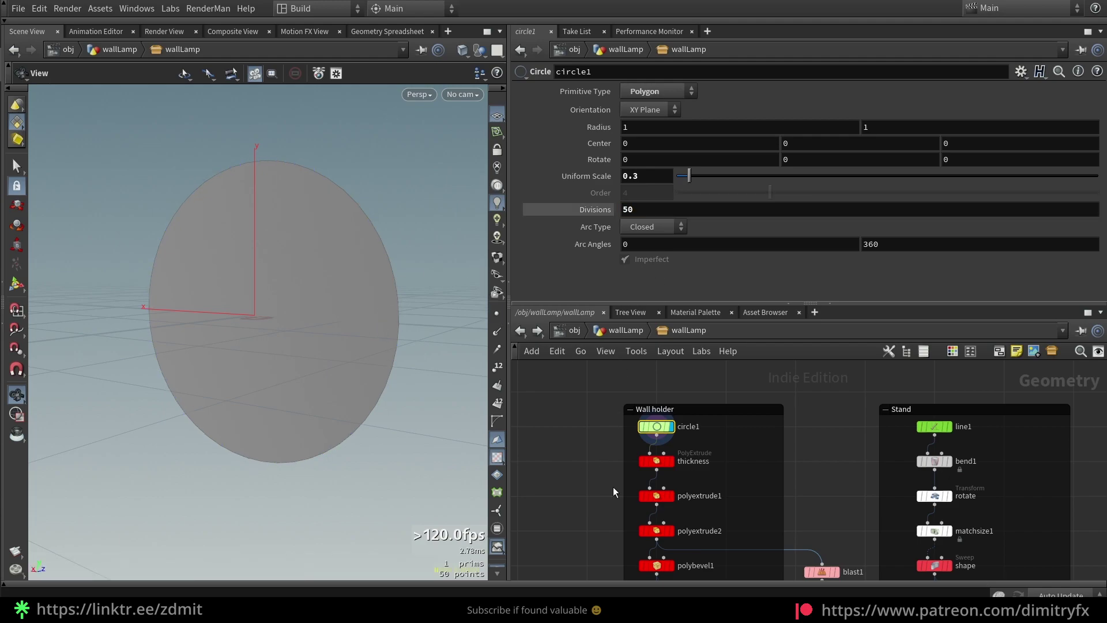
Step: Display the thickness PolyExtrude and try its Output Back option, inspecting the disc's rear, and switch the option off again
{"action": "left_click", "coordinate": [669, 461]}
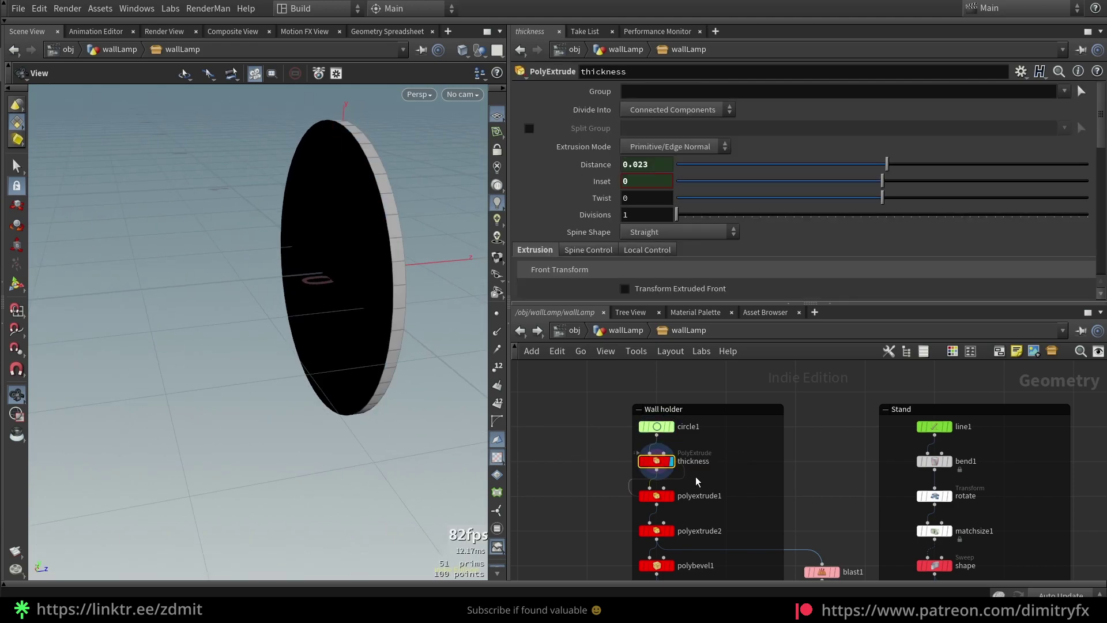
{"action": "left_click_drag", "start_coordinate": [404, 323], "coordinate": [282, 339]}
{"action": "scroll", "coordinate": [695, 247], "scroll_direction": "down", "scroll_amount": 3}
{"action": "scroll", "coordinate": [694, 247], "scroll_direction": "down", "scroll_amount": 2}
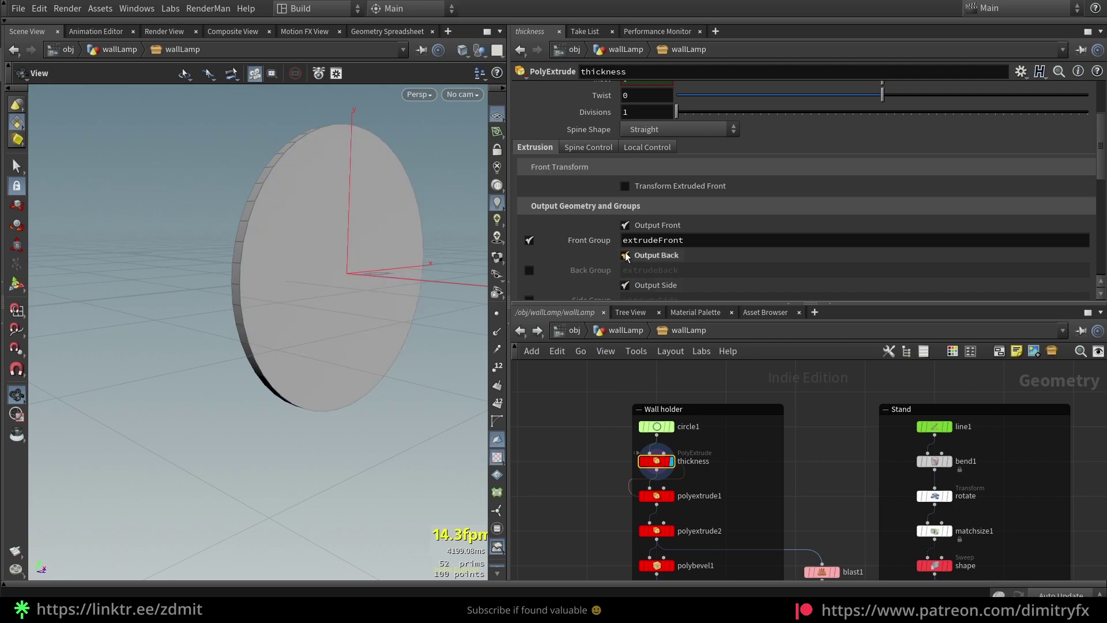
{"action": "left_click_drag", "start_coordinate": [450, 190], "coordinate": [400, 179]}
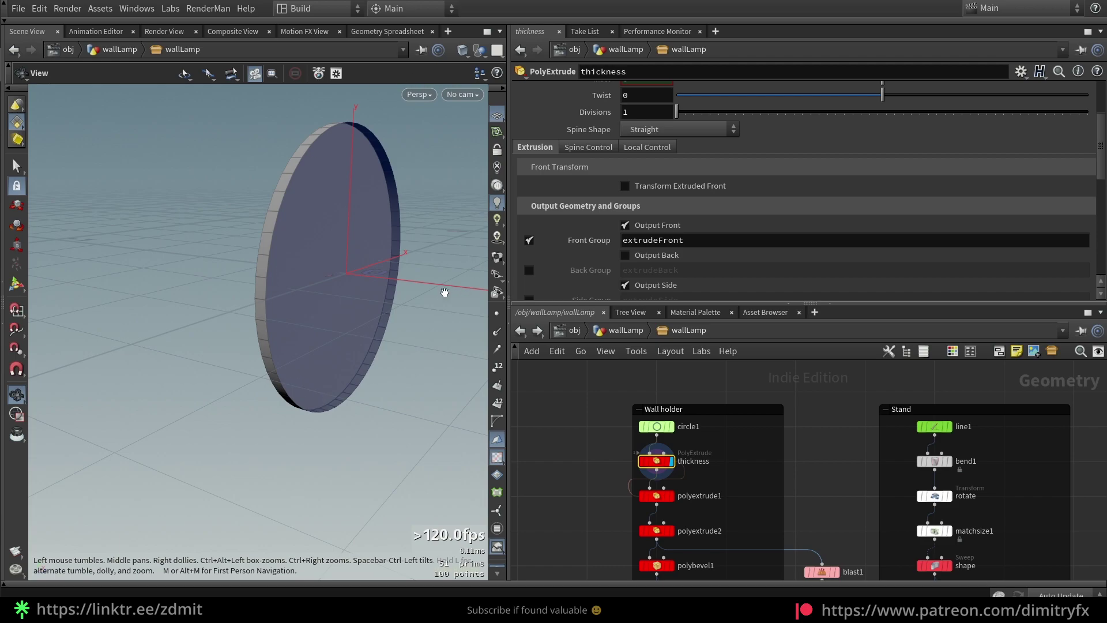
{"action": "left_click_drag", "start_coordinate": [444, 292], "coordinate": [372, 282]}
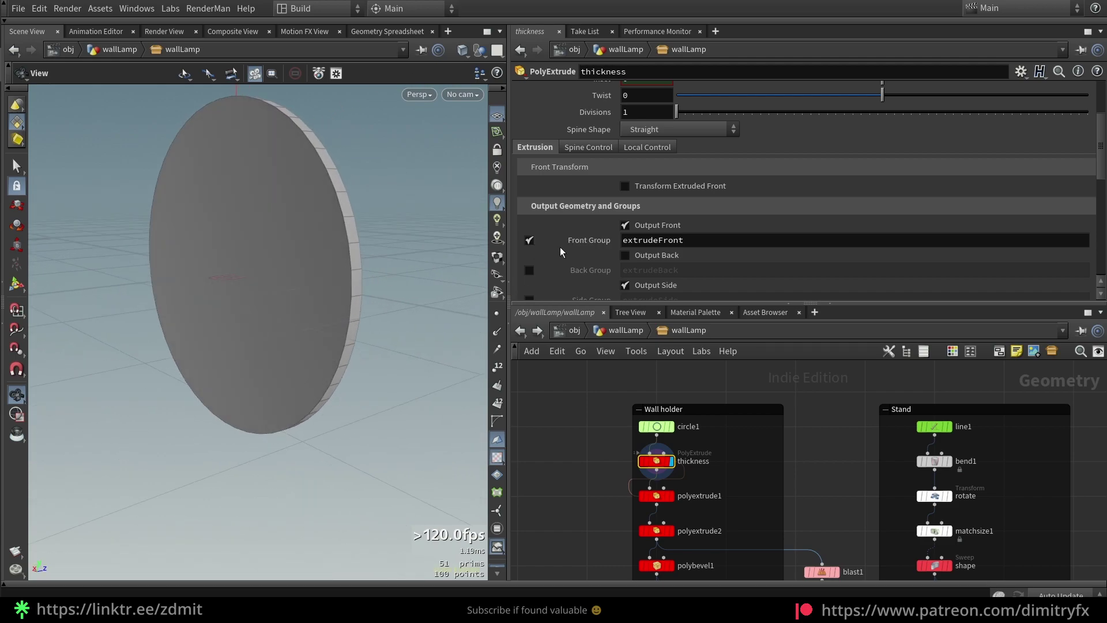
Step: Reveal the channel expressions behind the thickness node's Distance and Inset, and display polyextrude1
{"action": "scroll", "coordinate": [692, 238], "scroll_direction": "up", "scroll_amount": 4}
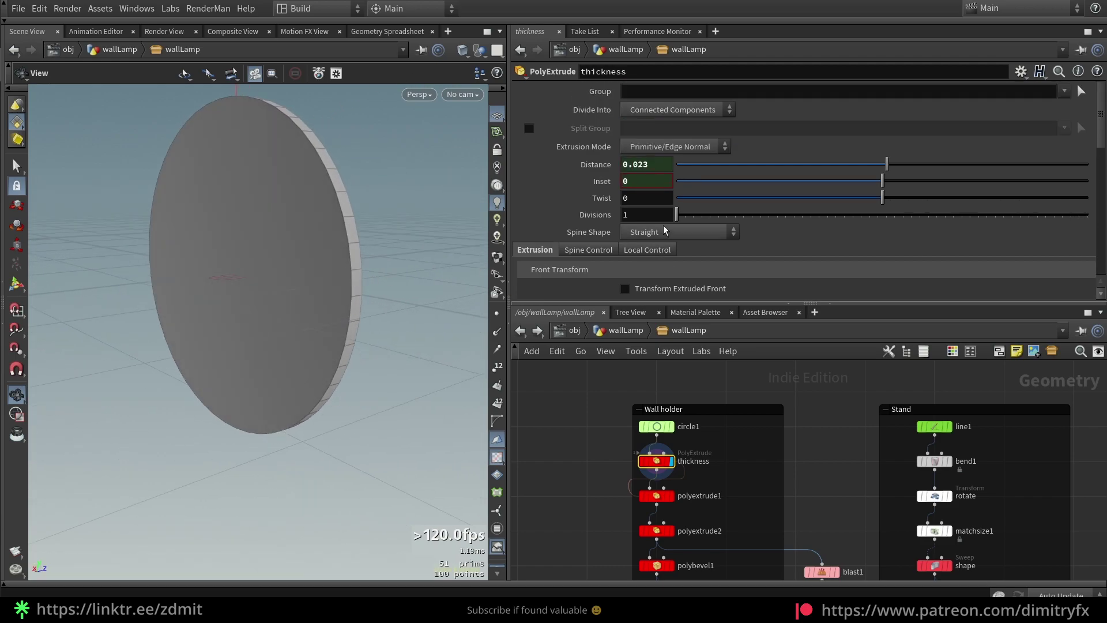
{"action": "left_click", "coordinate": [597, 182]}
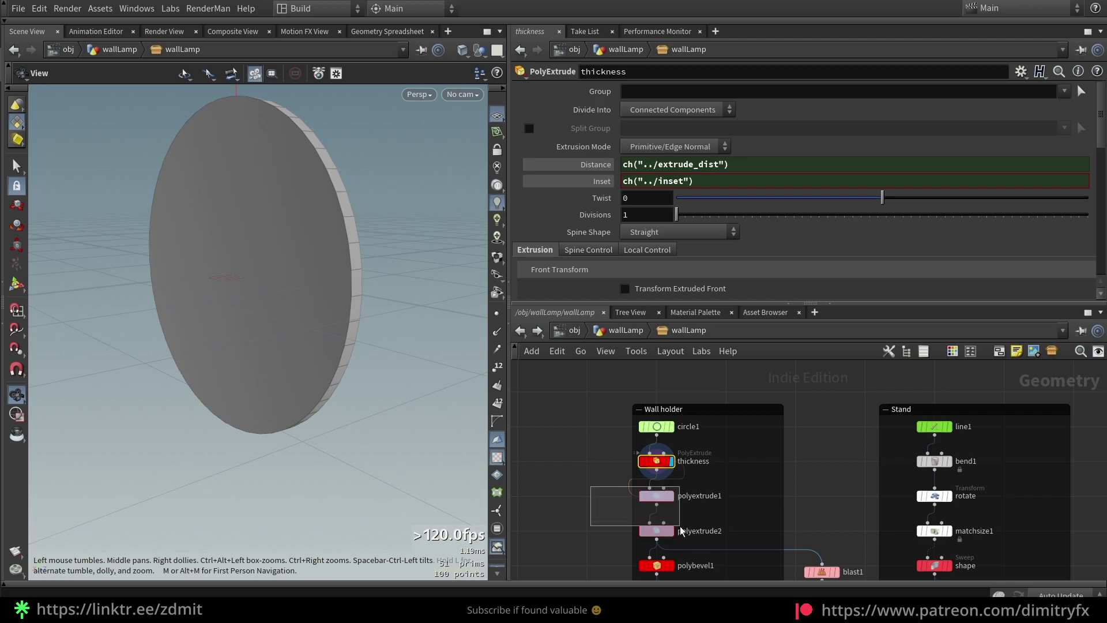
{"action": "left_click", "coordinate": [657, 531]}
{"action": "left_click", "coordinate": [655, 496]}
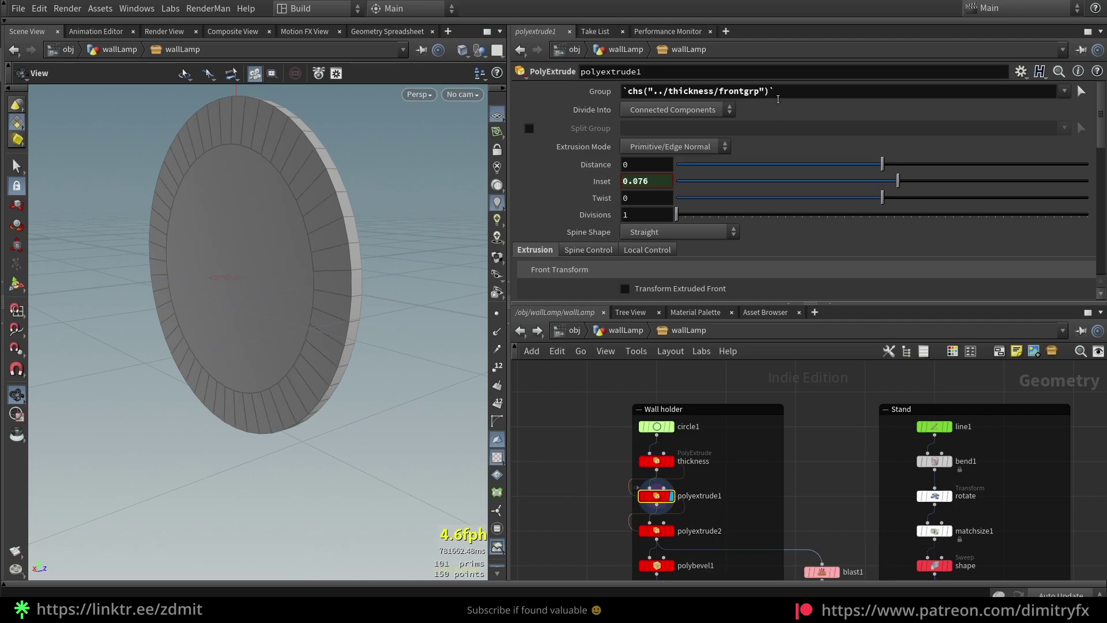
Step: Try to copy the thickness node's Front Group parameter and paste it as a relative reference into polyextrude1's Group
{"action": "left_click", "coordinate": [656, 461]}
{"action": "scroll", "coordinate": [670, 234], "scroll_direction": "down", "scroll_amount": 3}
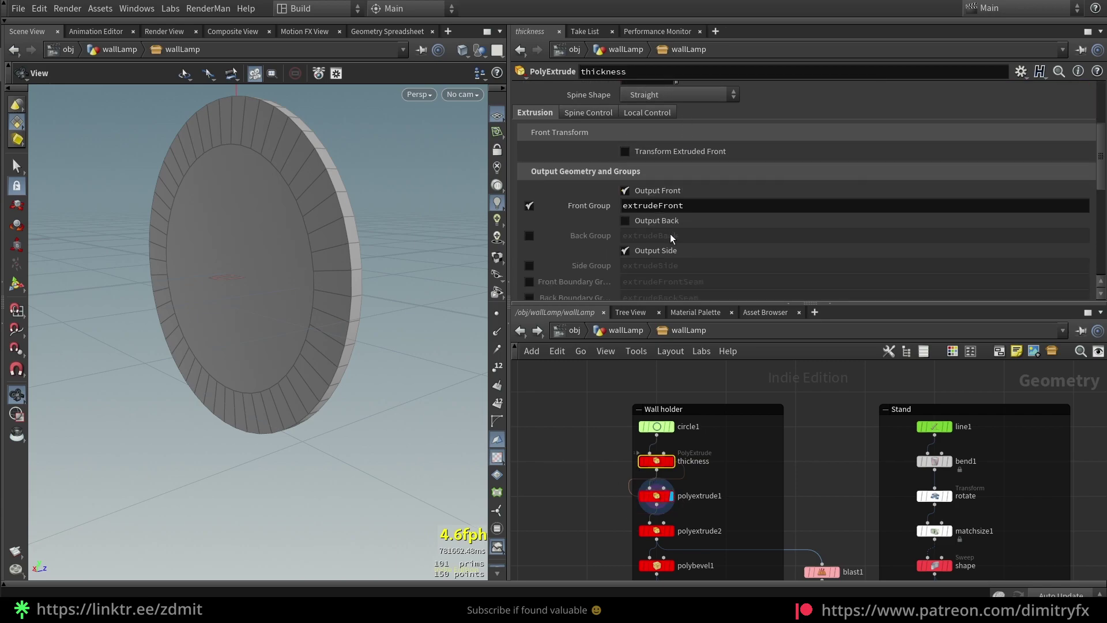
{"action": "scroll", "coordinate": [613, 519], "scroll_direction": "up", "scroll_amount": 3}
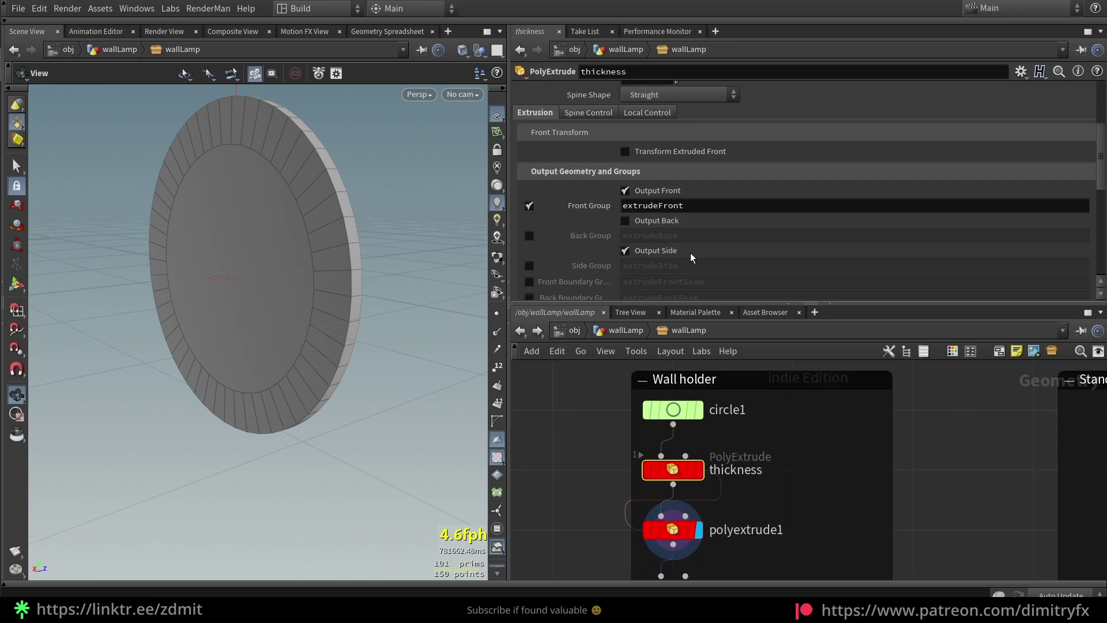
{"action": "right_click", "coordinate": [680, 240]}
{"action": "left_click", "coordinate": [744, 310]}
{"action": "left_click", "coordinate": [672, 530]}
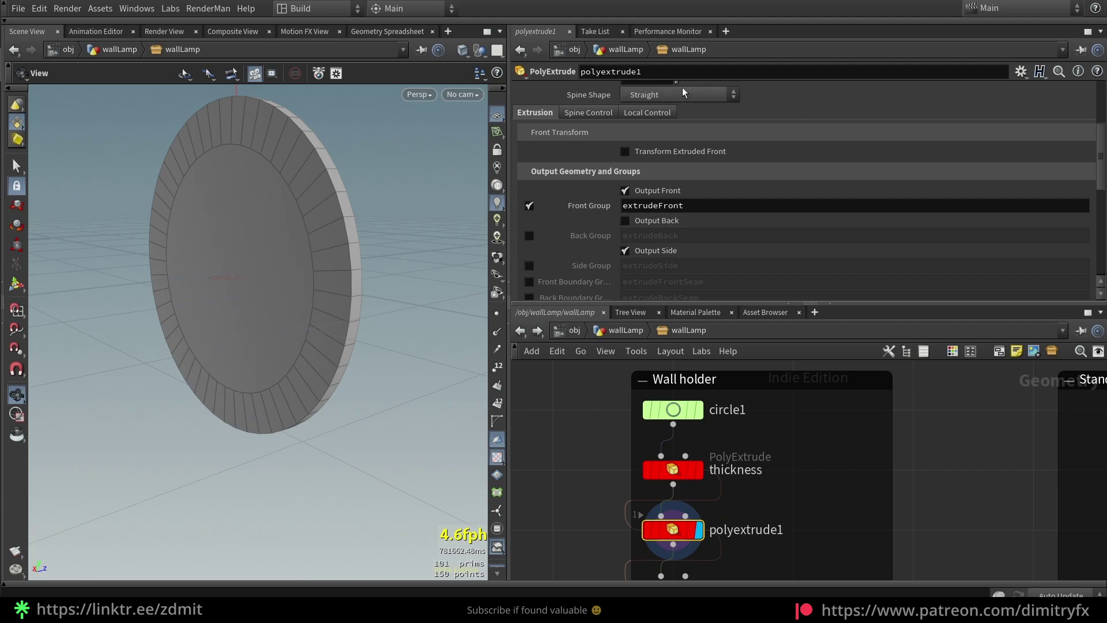
{"action": "scroll", "coordinate": [698, 87], "scroll_direction": "up", "scroll_amount": 2}
{"action": "right_click", "coordinate": [747, 91]}
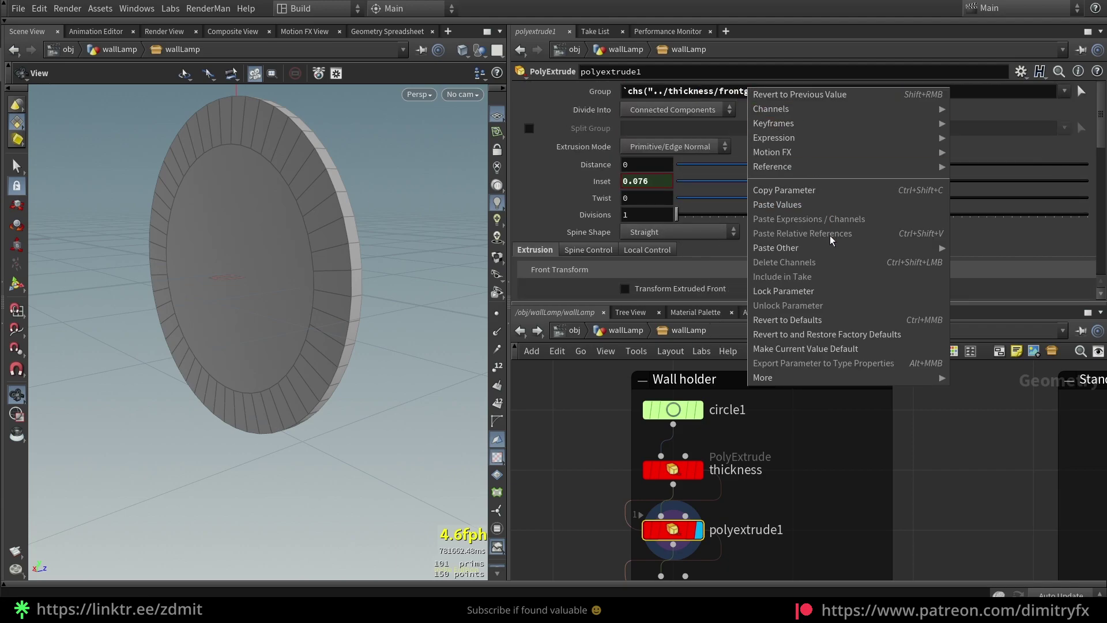
{"action": "left_click", "coordinate": [830, 240]}
{"action": "middle_click_drag", "start_coordinate": [583, 470], "coordinate": [572, 458]}
{"action": "scroll", "coordinate": [574, 457], "scroll_direction": "down", "scroll_amount": 2}
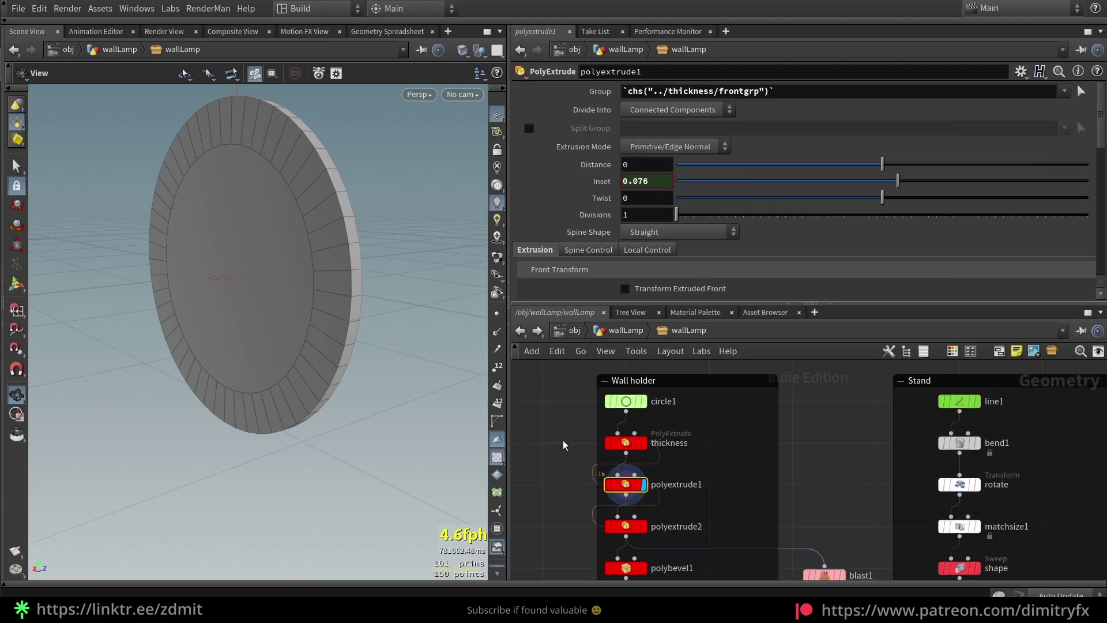
{"action": "left_click", "coordinate": [628, 452]}
{"action": "scroll", "coordinate": [707, 226], "scroll_direction": "down", "scroll_amount": 3}
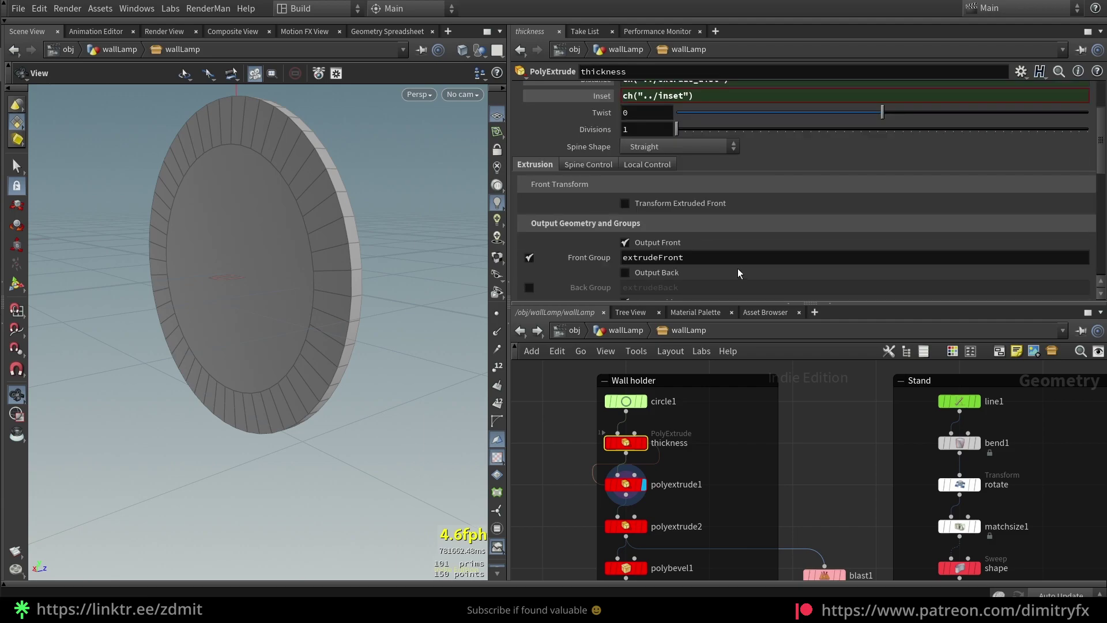
{"action": "left_click", "coordinate": [731, 258]}
{"action": "type", "text": "1111111111111"}
{"action": "key", "text": "Return"}
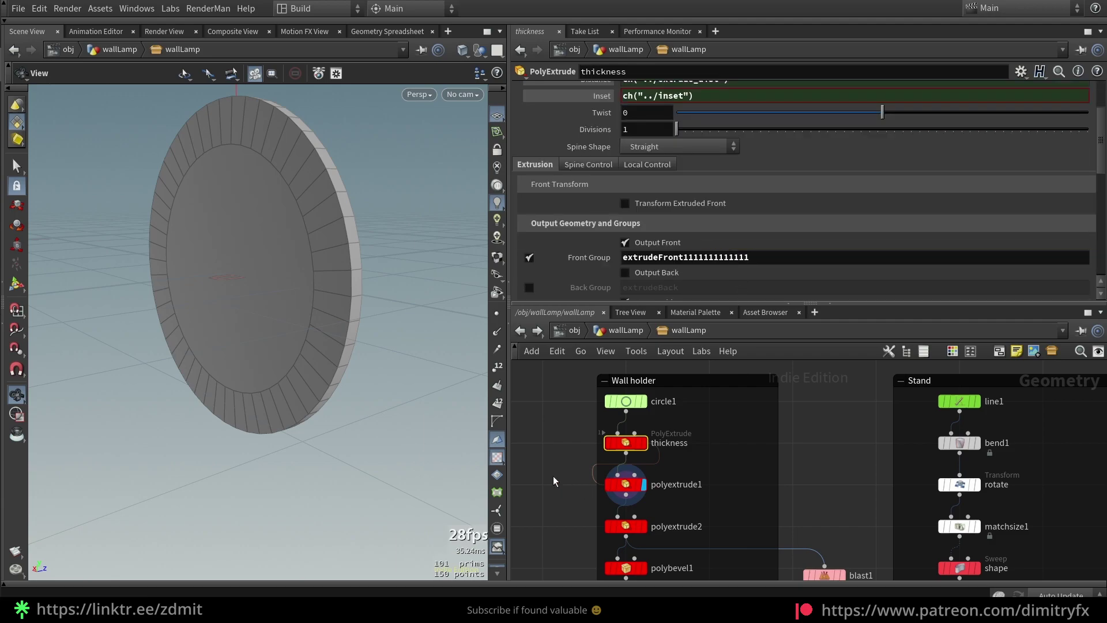
Step: Examine the Group expression on polyextrude1 that references the thickness node's front group
{"action": "left_click", "coordinate": [626, 484]}
{"action": "scroll", "coordinate": [643, 167], "scroll_direction": "up", "scroll_amount": 3}
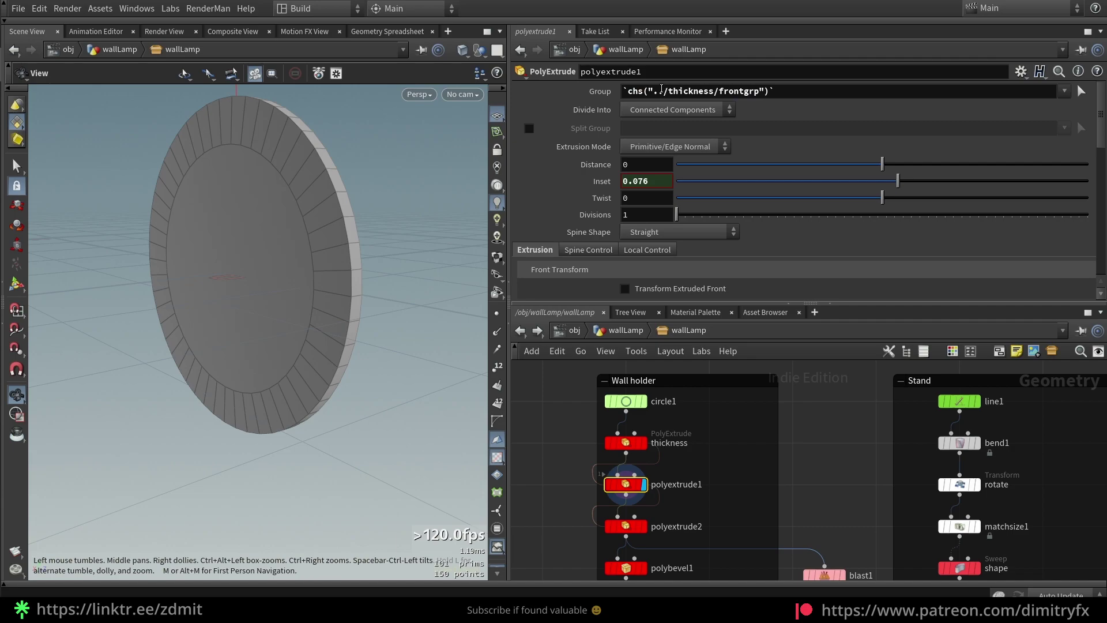
{"action": "left_click_drag", "start_coordinate": [776, 92], "coordinate": [678, 92]}
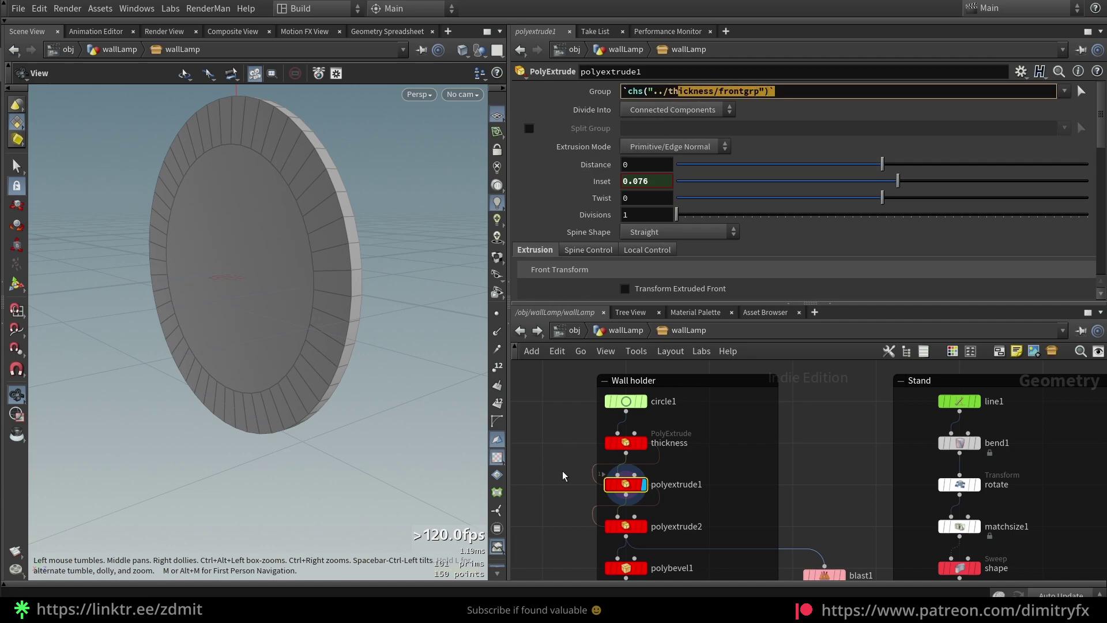
Step: Rename the thickness node's front group to extrudeFront111
{"action": "left_click", "coordinate": [646, 441]}
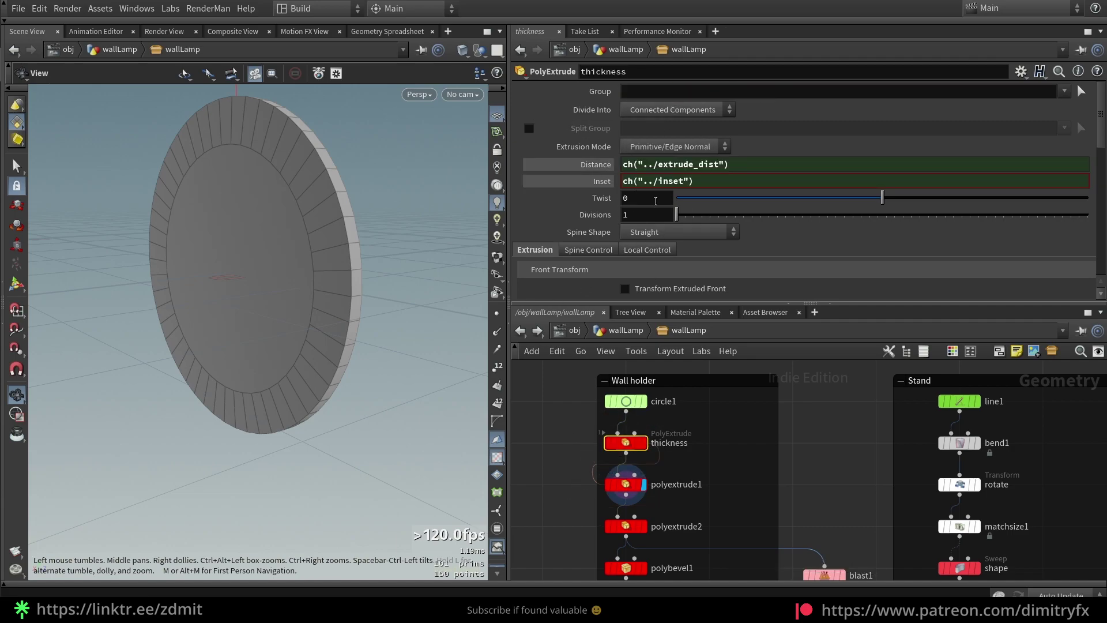
{"action": "scroll", "coordinate": [656, 200], "scroll_direction": "down", "scroll_amount": 3}
{"action": "left_click_drag", "start_coordinate": [750, 274], "coordinate": [688, 274]}
{"action": "key", "text": "BackSpace"}
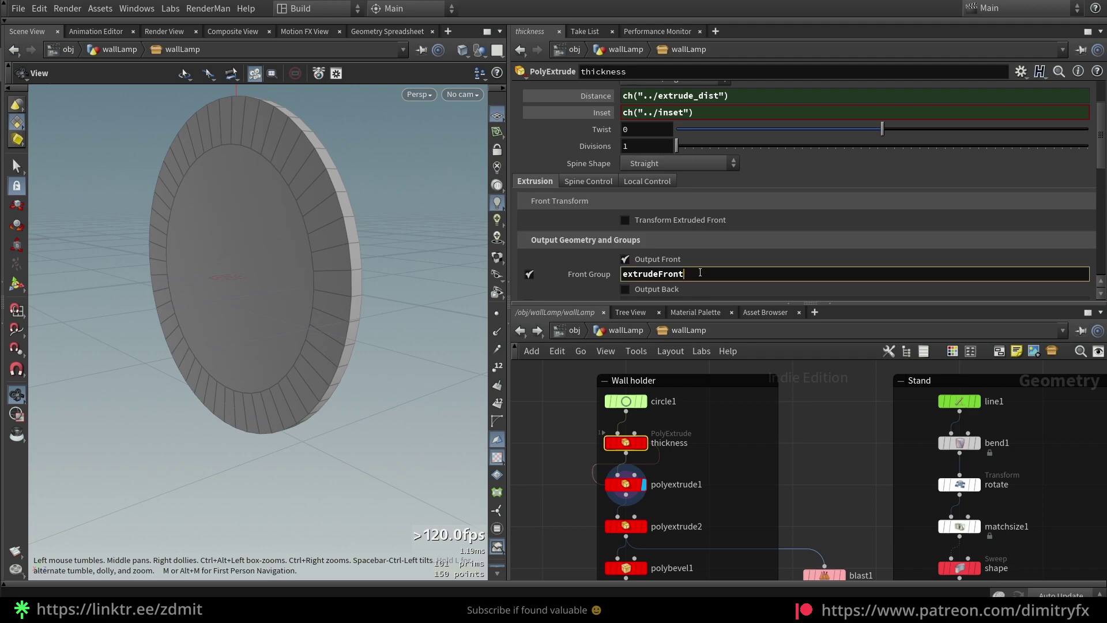
{"action": "type", "text": "111"}
Step: Reset polyextrude1's Group to its empty default
{"action": "left_click", "coordinate": [626, 484]}
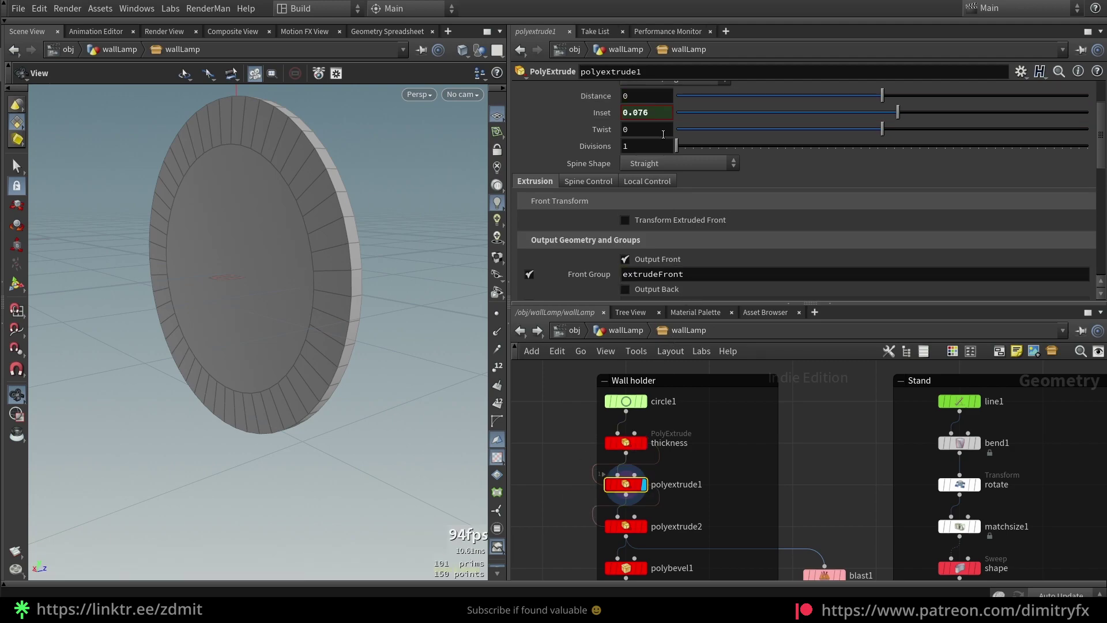
{"action": "scroll", "coordinate": [663, 127], "scroll_direction": "up", "scroll_amount": 3}
{"action": "middle_click", "coordinate": [771, 90], "text": "ctrl"}
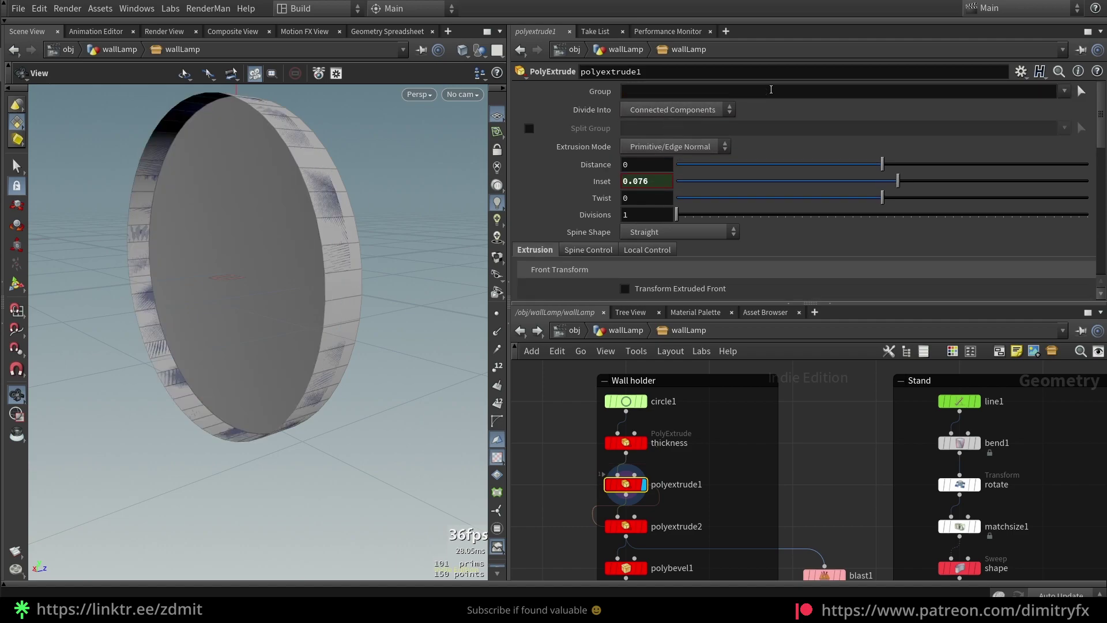
Step: Enter the plain name extrudeFront as polyextrude1's Group and check the node's info
{"action": "left_click", "coordinate": [625, 442]}
{"action": "scroll", "coordinate": [694, 248], "scroll_direction": "down", "scroll_amount": 3}
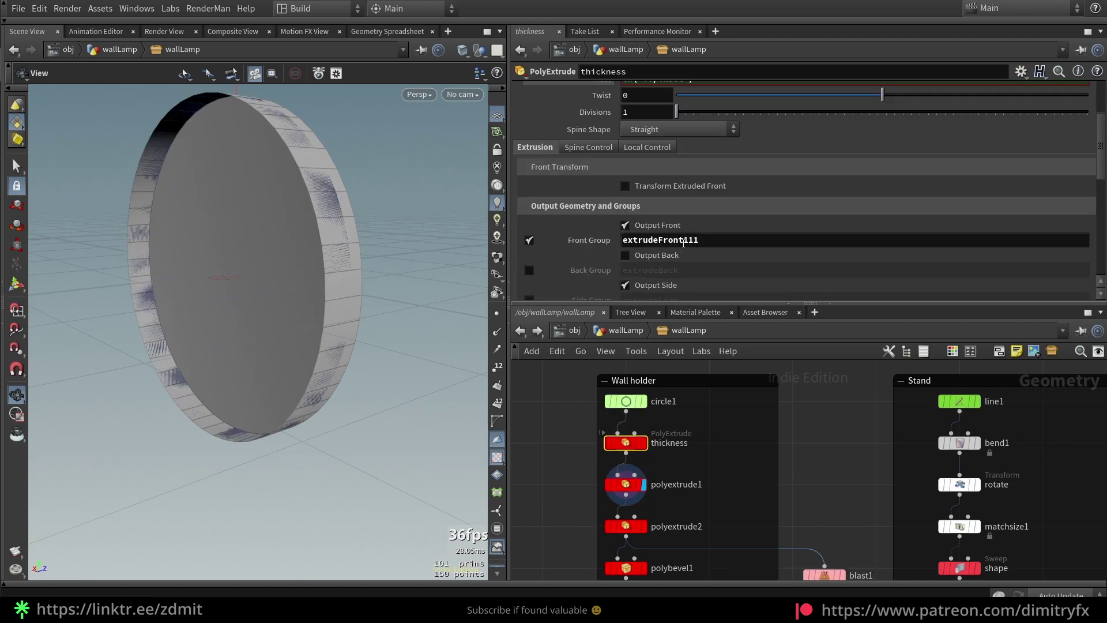
{"action": "double_click", "coordinate": [669, 237]}
{"action": "key", "text": "ctrl+c"}
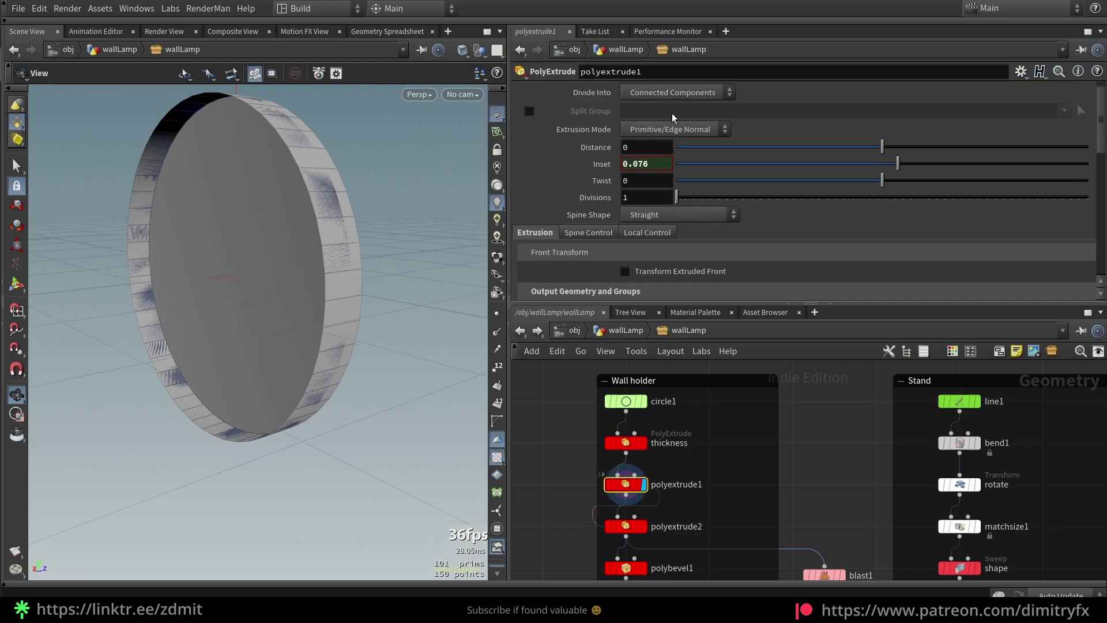
{"action": "scroll", "coordinate": [680, 86], "scroll_direction": "up", "scroll_amount": 1}
{"action": "left_click", "coordinate": [678, 91]}
{"action": "key", "text": "ctrl+v"}
{"action": "key", "text": "Return"}
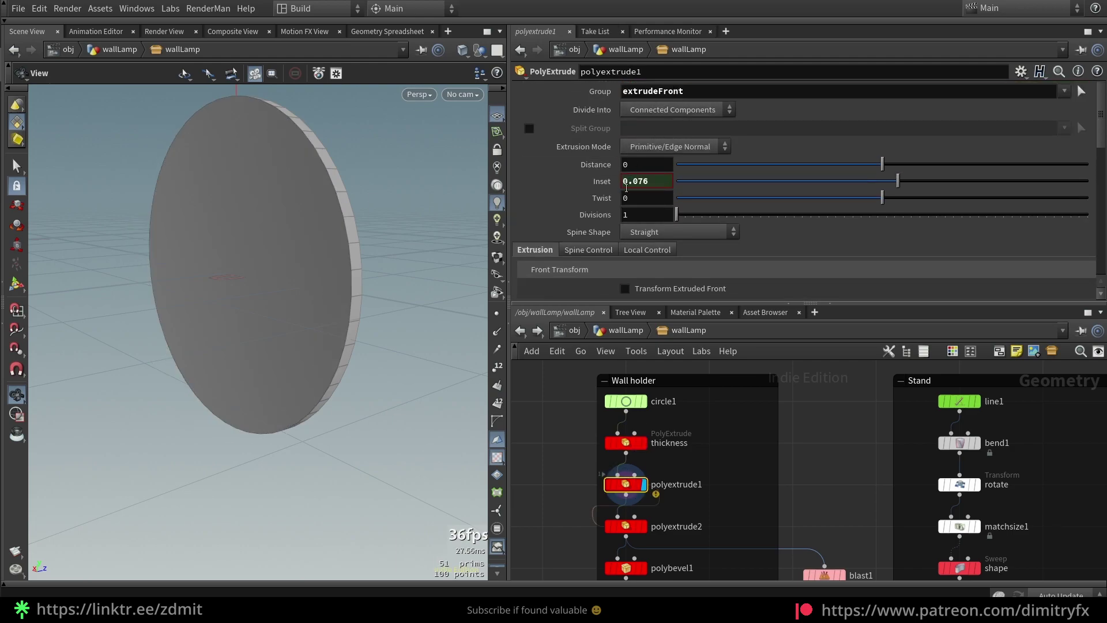
{"action": "middle_click", "coordinate": [638, 488]}
Step: Copy the thickness node's Front Group parameter and paste it as a relative reference into polyextrude1's Group
{"action": "left_click", "coordinate": [627, 442]}
{"action": "scroll", "coordinate": [669, 257], "scroll_direction": "down", "scroll_amount": 2}
{"action": "right_click", "coordinate": [668, 257]}
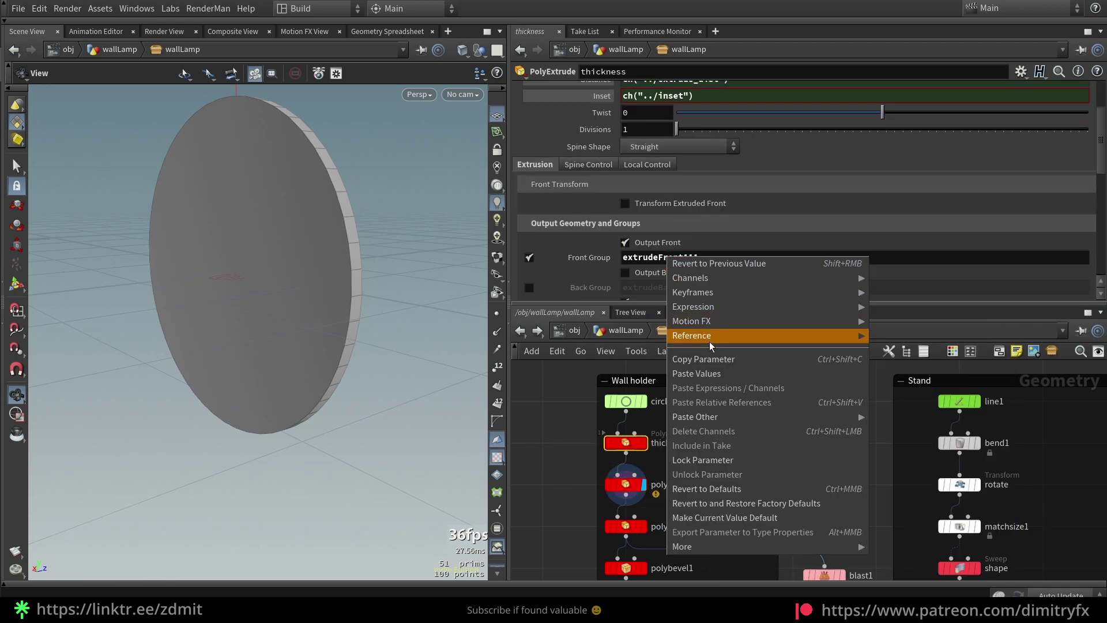
{"action": "key", "text": "Escape"}
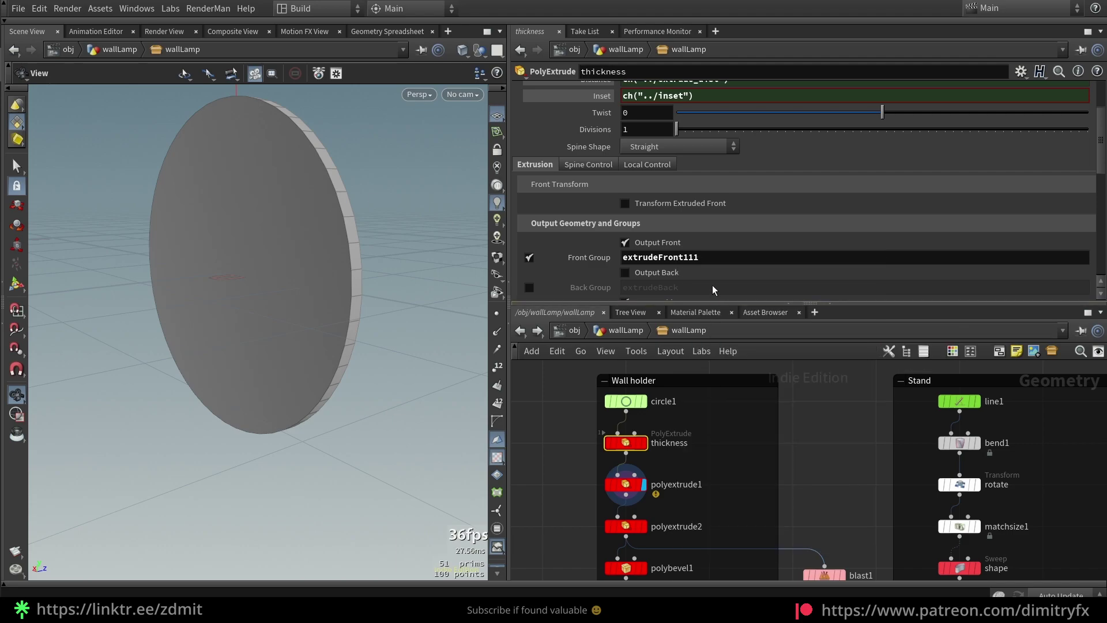
{"action": "right_click", "coordinate": [711, 285]}
{"action": "key", "text": "Escape"}
{"action": "left_click", "coordinate": [626, 484]}
{"action": "scroll", "coordinate": [750, 98], "scroll_direction": "up", "scroll_amount": 2}
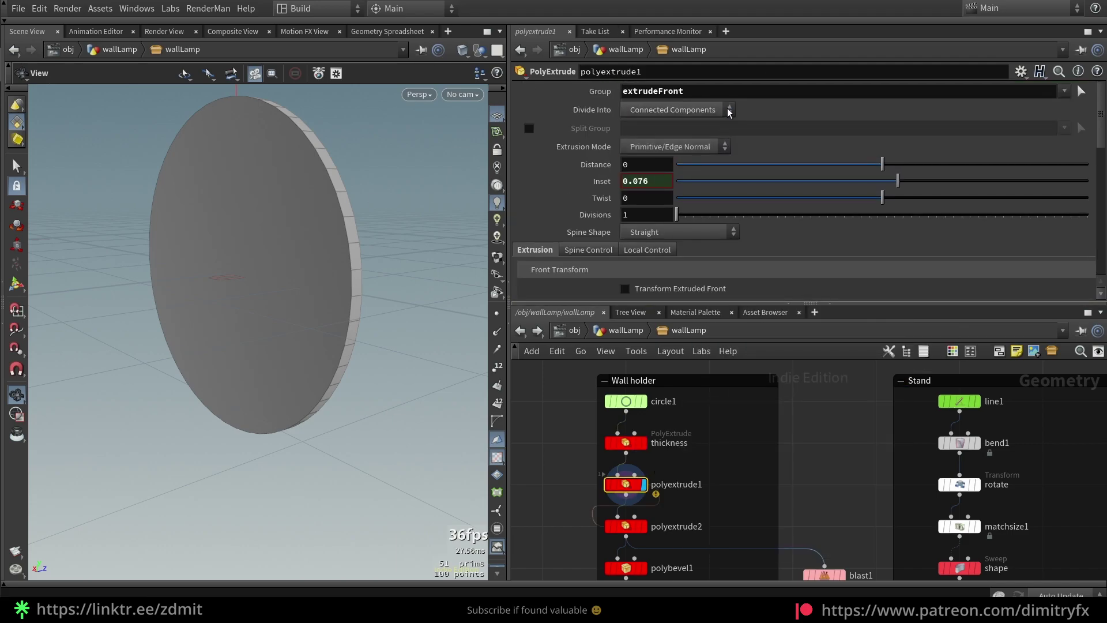
{"action": "right_click", "coordinate": [721, 91]}
{"action": "left_click", "coordinate": [749, 237]}
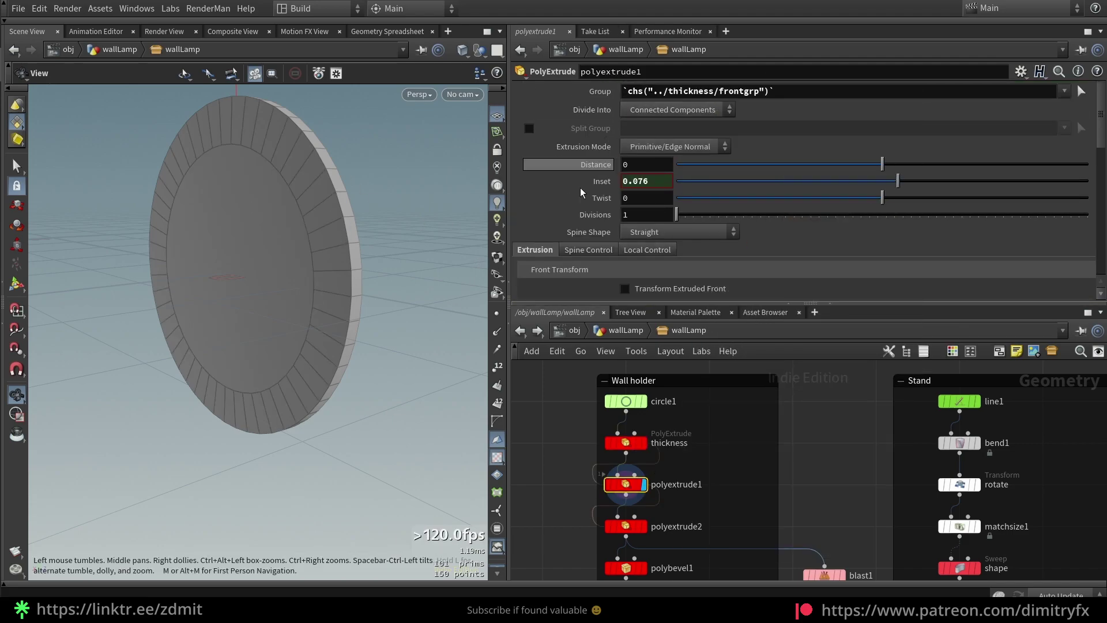
Step: Examine the thickness node's Front Group name and the Group reference that polyextrude1 makes to it
{"action": "left_click", "coordinate": [626, 442]}
{"action": "scroll", "coordinate": [727, 254], "scroll_direction": "down", "scroll_amount": 5}
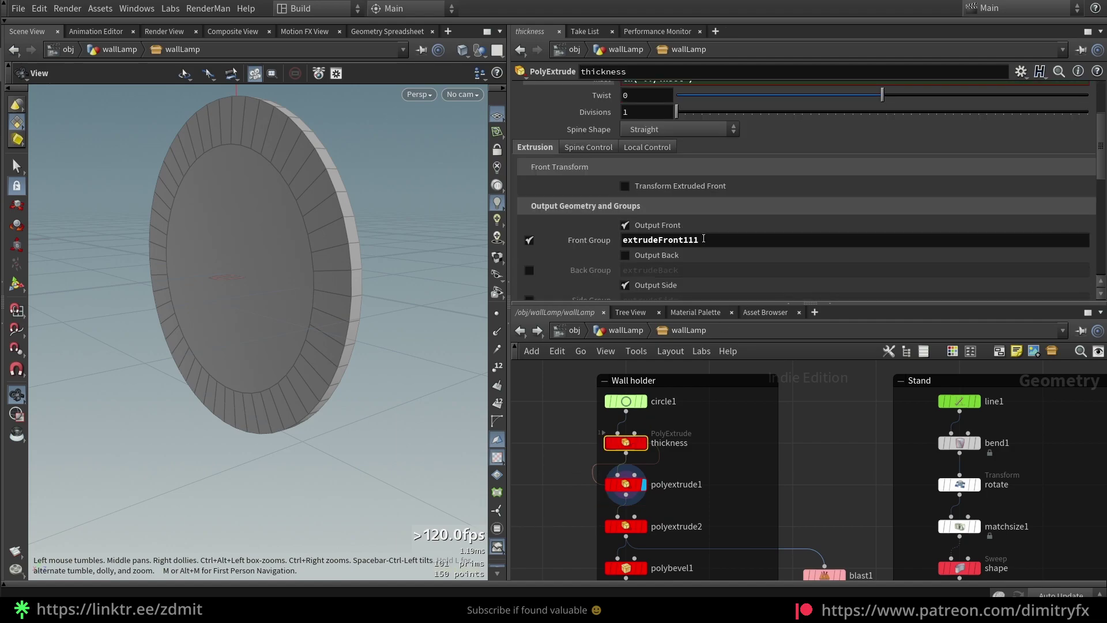
{"action": "scroll", "coordinate": [685, 240], "scroll_direction": "up", "scroll_amount": 2}
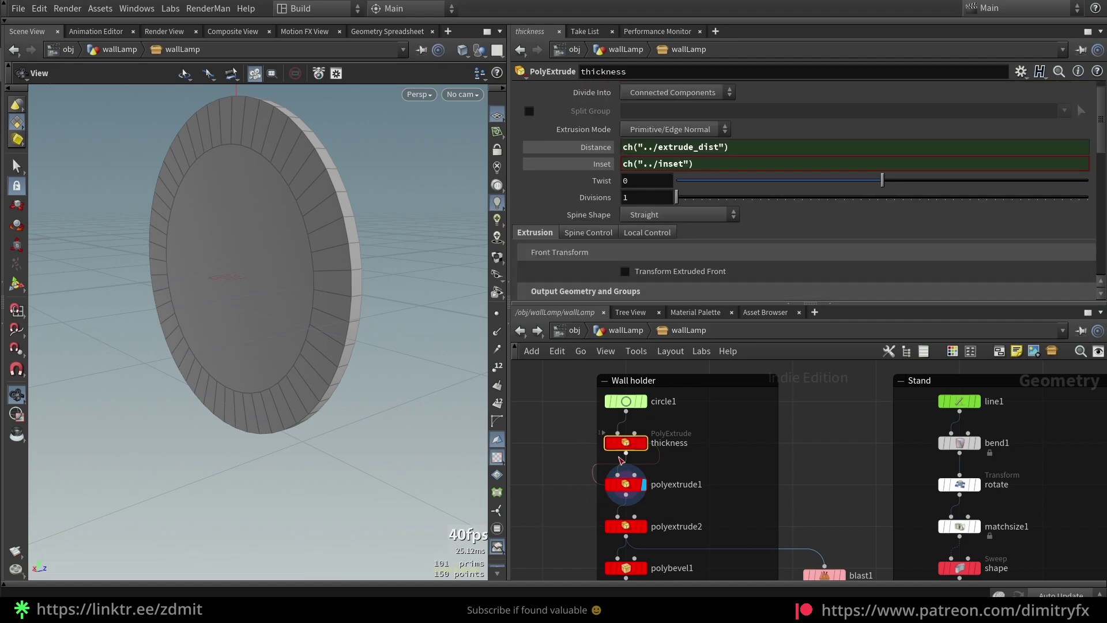
{"action": "left_click", "coordinate": [626, 483]}
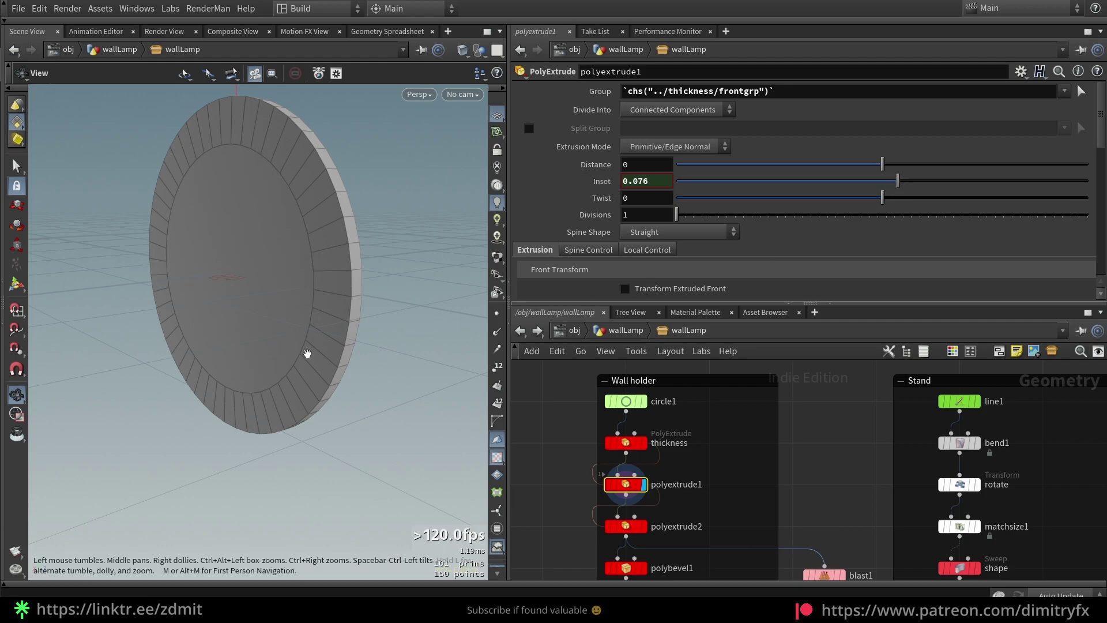
Step: Display the polyextrude2 node's result and inspect the raised centre of the wall holder disc from the side
{"action": "middle_click_drag", "start_coordinate": [579, 498], "coordinate": [585, 443]}
{"action": "left_click", "coordinate": [633, 471]}
{"action": "left_click_drag", "start_coordinate": [306, 323], "coordinate": [346, 312]}
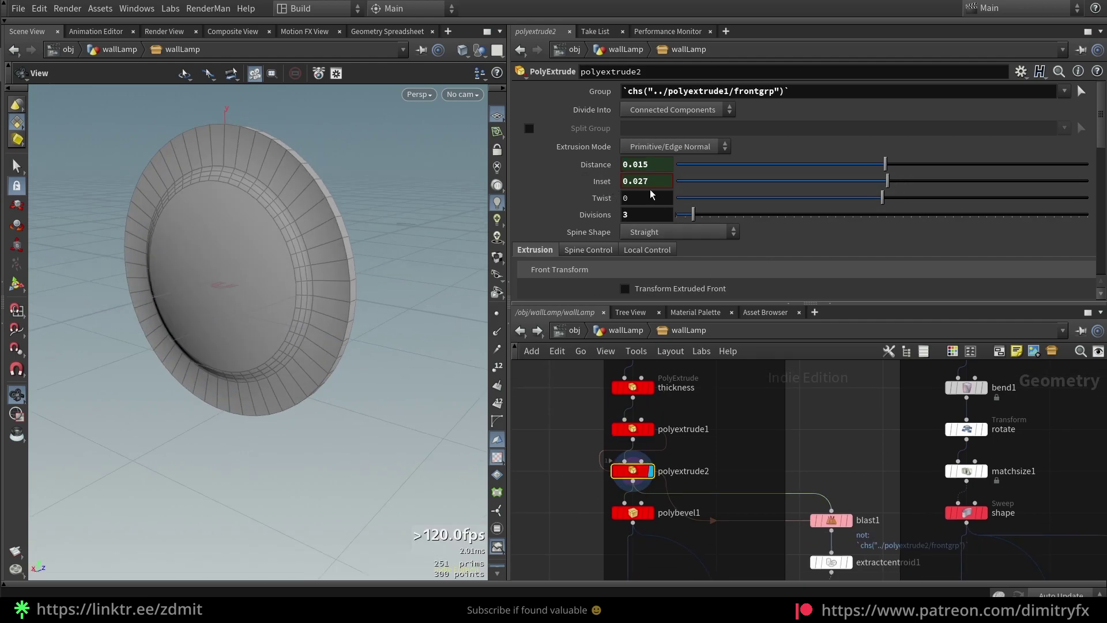
{"action": "left_click_drag", "start_coordinate": [296, 271], "coordinate": [355, 254]}
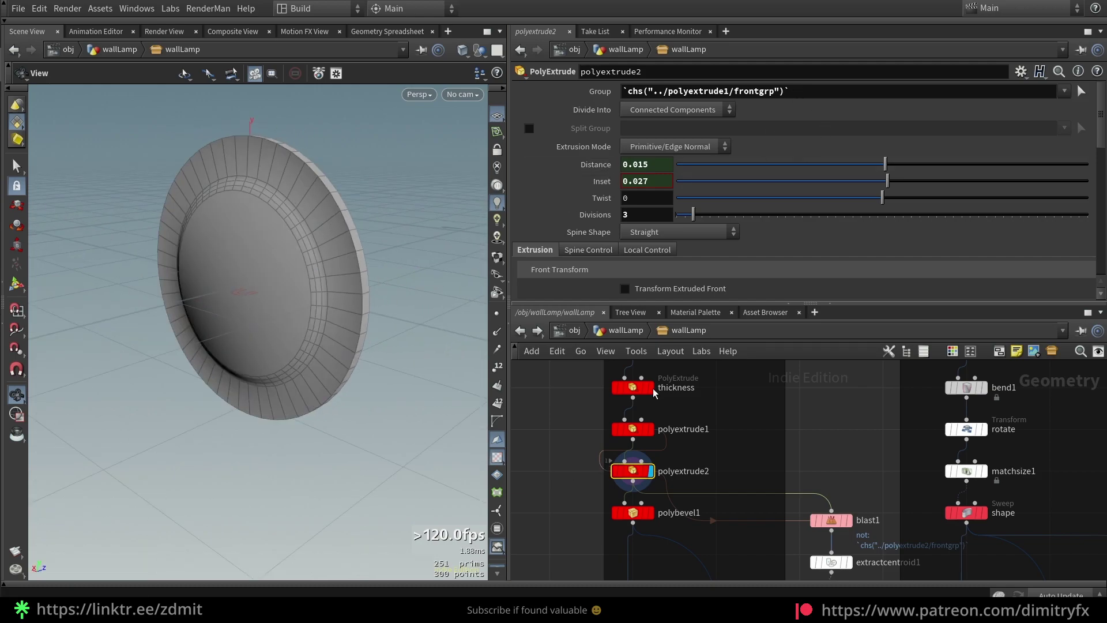
Step: Copy polyextrude1's Front Group parameter and paste it as a relative reference into polyextrude2's Group
{"action": "left_click", "coordinate": [635, 429]}
{"action": "scroll", "coordinate": [680, 441], "scroll_direction": "up", "scroll_amount": 2}
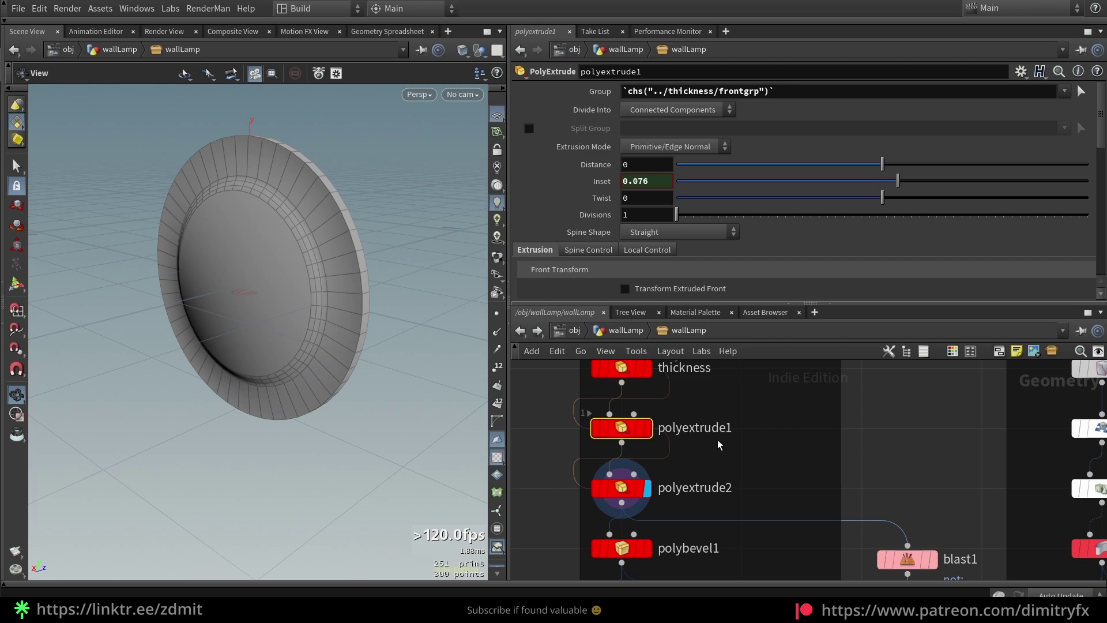
{"action": "scroll", "coordinate": [722, 161], "scroll_direction": "down", "scroll_amount": 4}
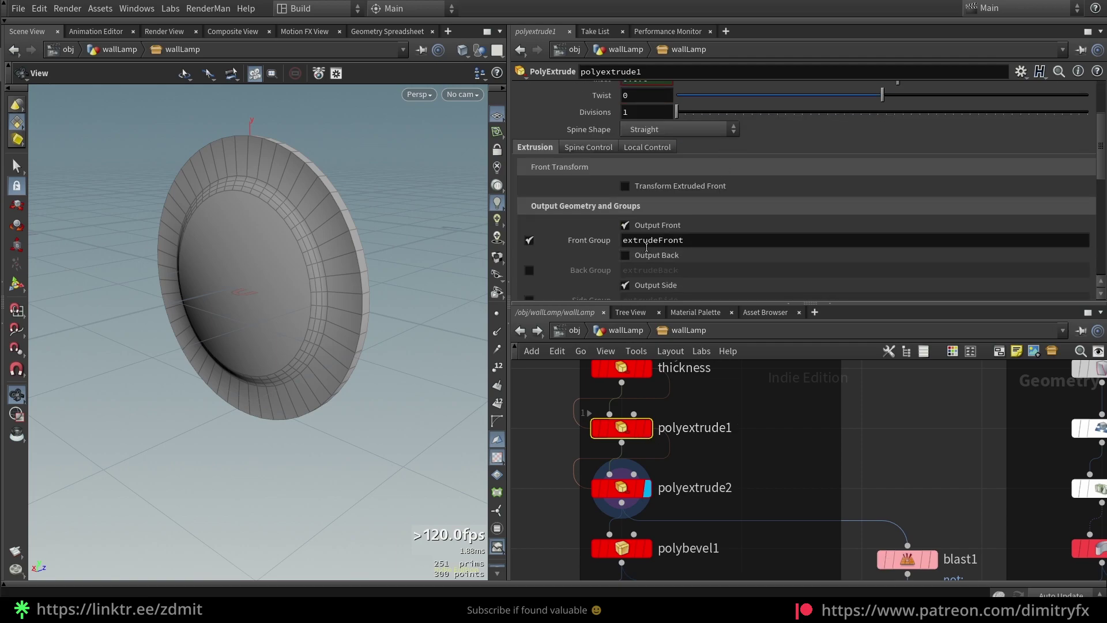
{"action": "right_click", "coordinate": [715, 242]}
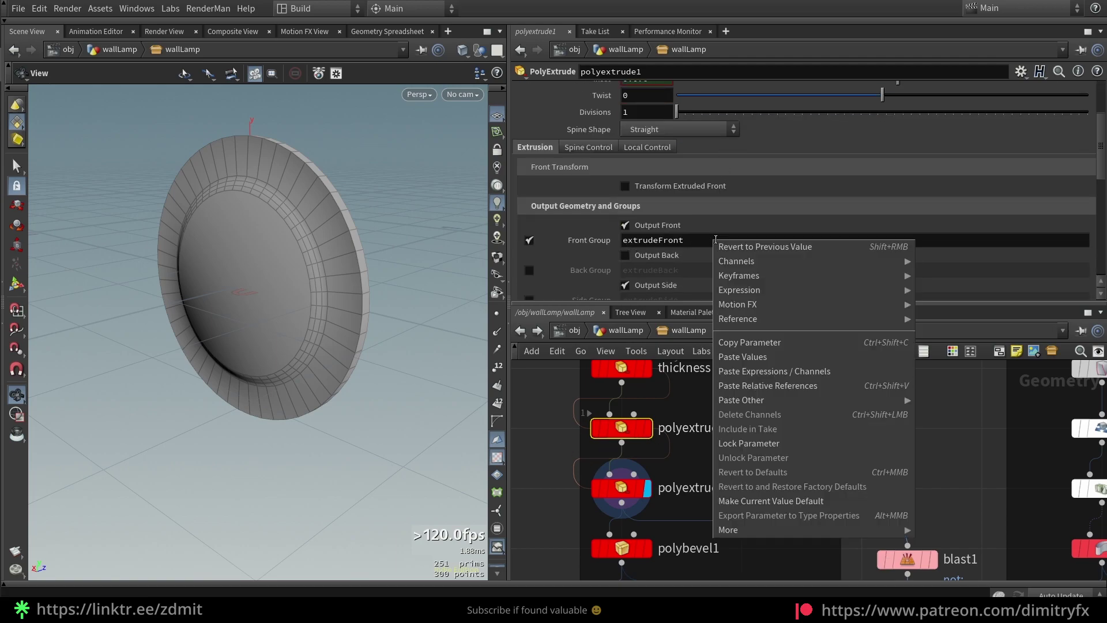
{"action": "left_click", "coordinate": [760, 345]}
{"action": "left_click", "coordinate": [621, 488]}
{"action": "right_click", "coordinate": [695, 92]}
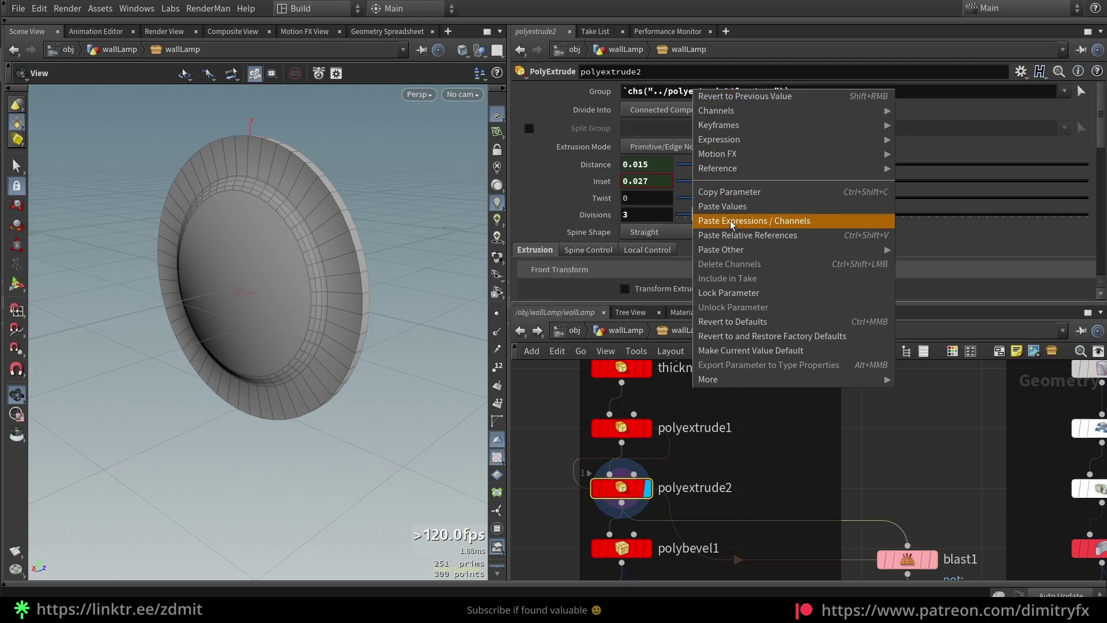
{"action": "left_click", "coordinate": [738, 234]}
Step: Review polyextrude2's Distance, Inset, Divisions and Front Group output parameters
{"action": "scroll", "coordinate": [682, 164], "scroll_direction": "down", "scroll_amount": 1}
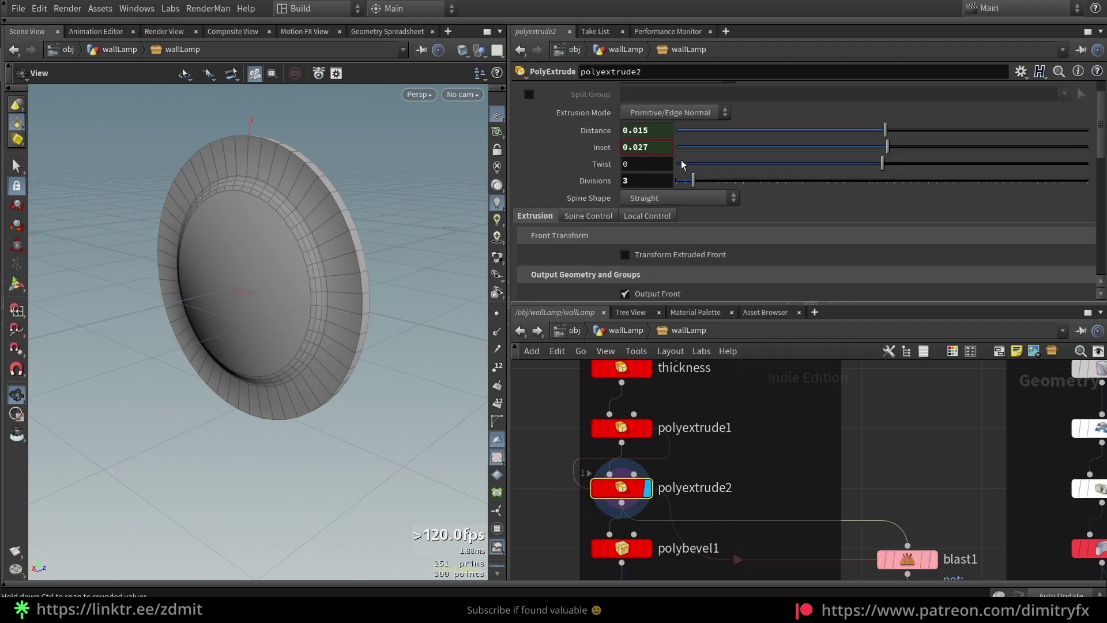
{"action": "scroll", "coordinate": [664, 181], "scroll_direction": "down", "scroll_amount": 3}
{"action": "scroll", "coordinate": [711, 159], "scroll_direction": "up", "scroll_amount": 4}
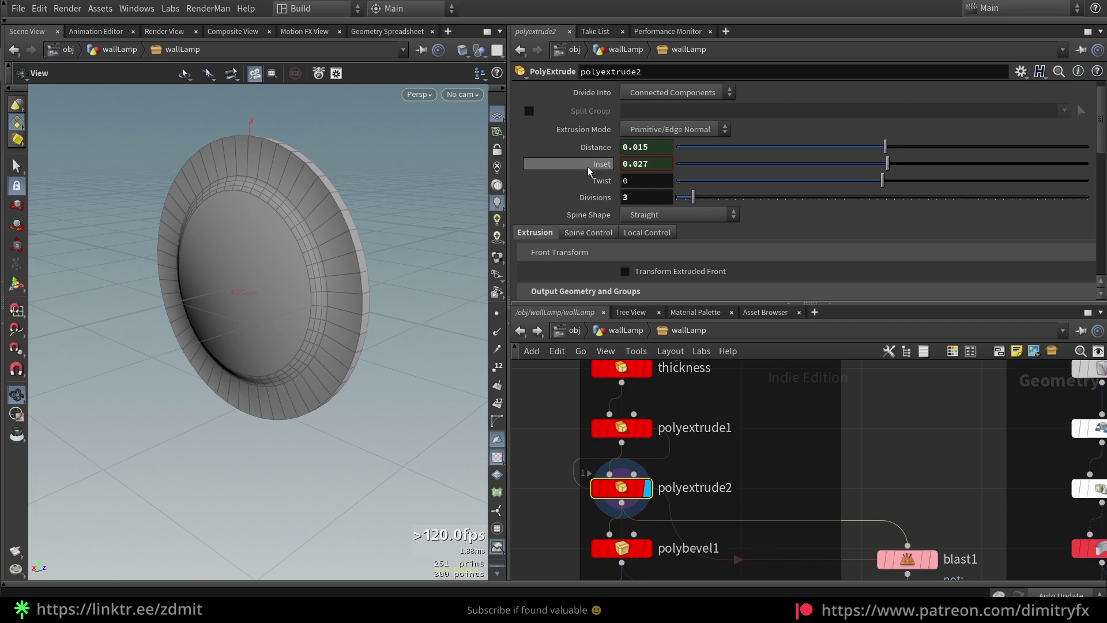
{"action": "key", "text": "ctrl+v"}
{"action": "scroll", "coordinate": [607, 241], "scroll_direction": "down", "scroll_amount": 2}
{"action": "scroll", "coordinate": [548, 265], "scroll_direction": "down", "scroll_amount": 2}
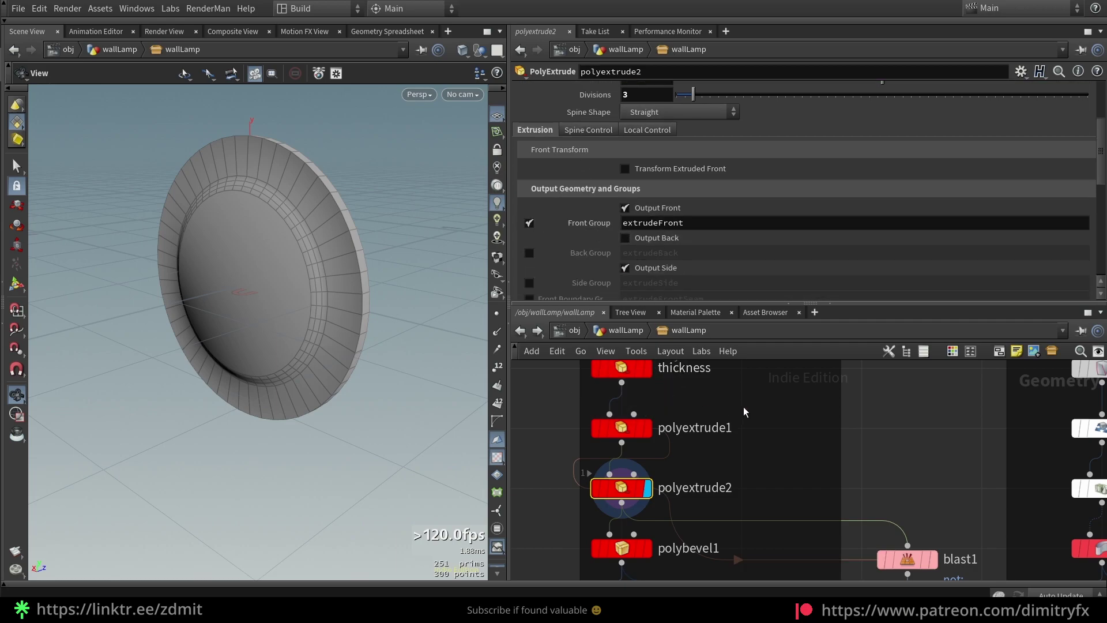
{"action": "scroll", "coordinate": [744, 412], "scroll_direction": "down", "scroll_amount": 2}
{"action": "scroll", "coordinate": [626, 465], "scroll_direction": "up", "scroll_amount": 2}
Step: Display the polybevel1 node's result and examine its Distance expression, collision limits and Fillet settings
{"action": "left_click", "coordinate": [670, 479]}
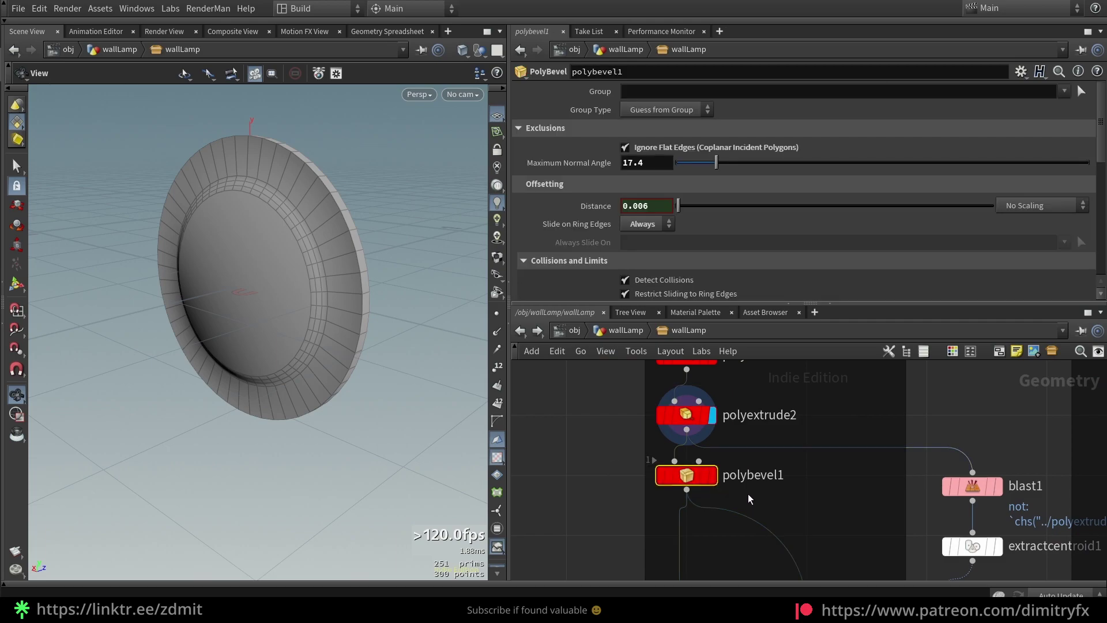
{"action": "key", "text": "r"}
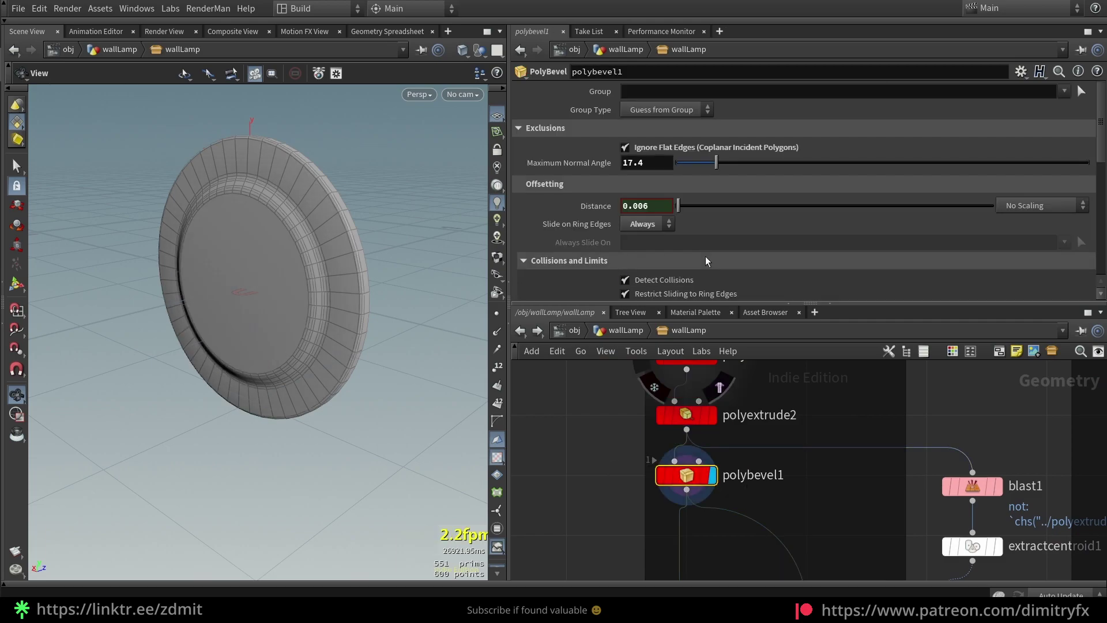
{"action": "key", "text": "ctrl+v"}
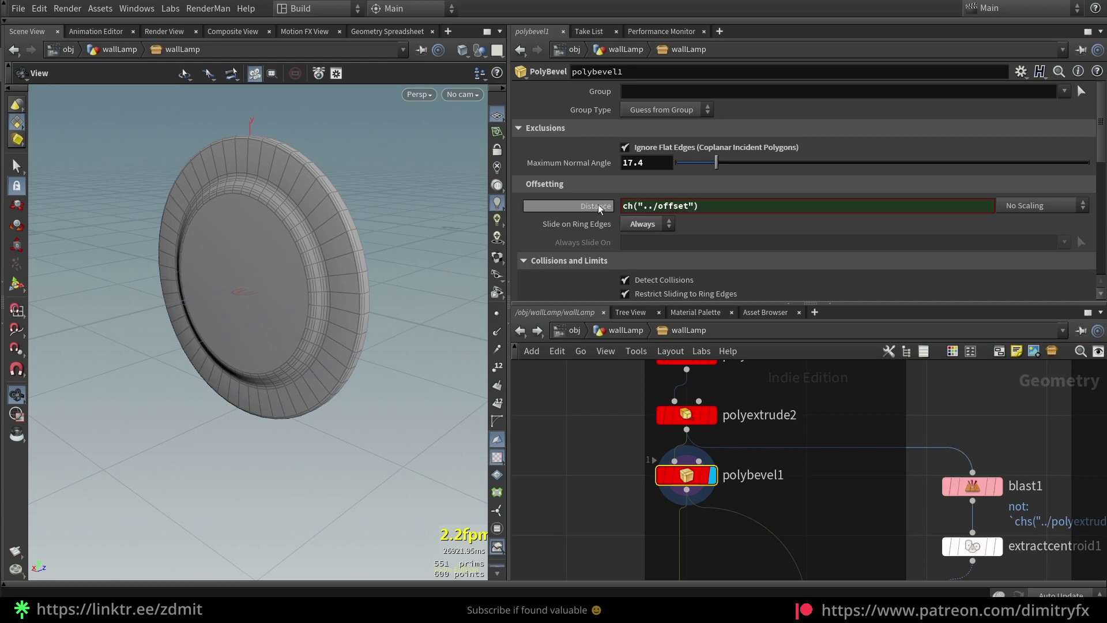
{"action": "scroll", "coordinate": [597, 205], "scroll_direction": "down", "scroll_amount": 4}
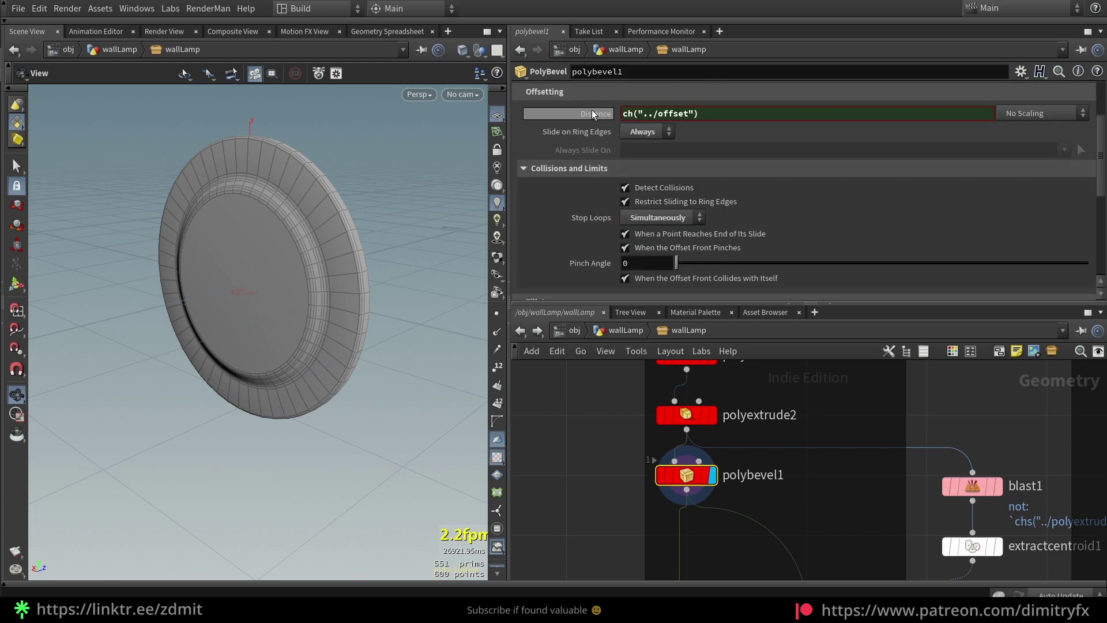
{"action": "scroll", "coordinate": [619, 227], "scroll_direction": "down", "scroll_amount": 5}
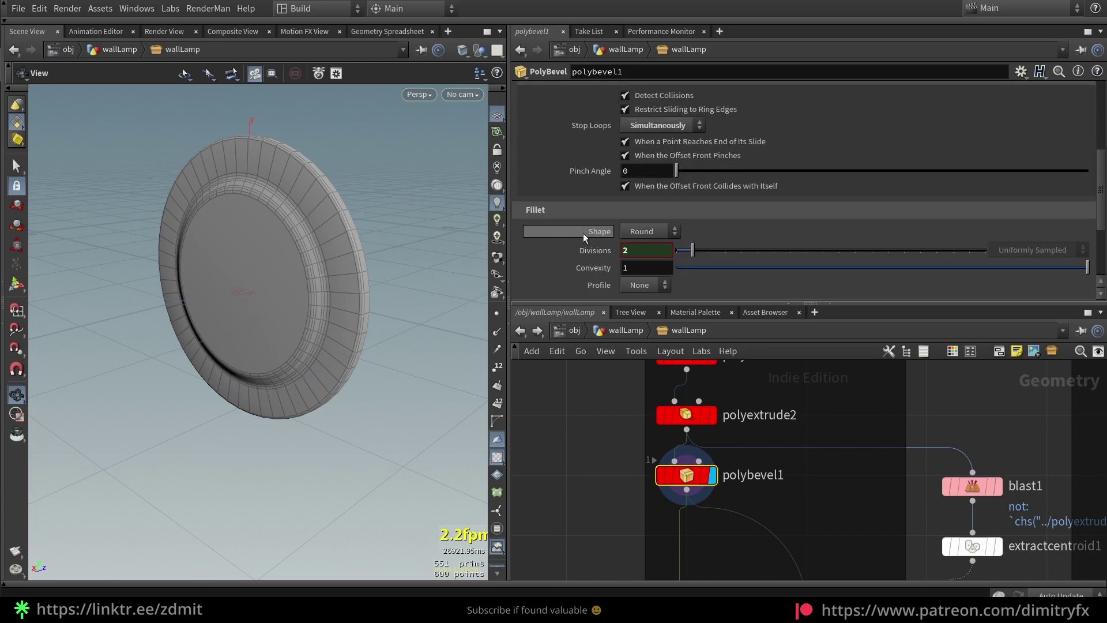
{"action": "scroll", "coordinate": [583, 233], "scroll_direction": "up", "scroll_amount": 4}
Step: Set polybevel1's Stop Loops to Individually and its Maximum Normal Angle to 25
{"action": "left_click", "coordinate": [646, 199]}
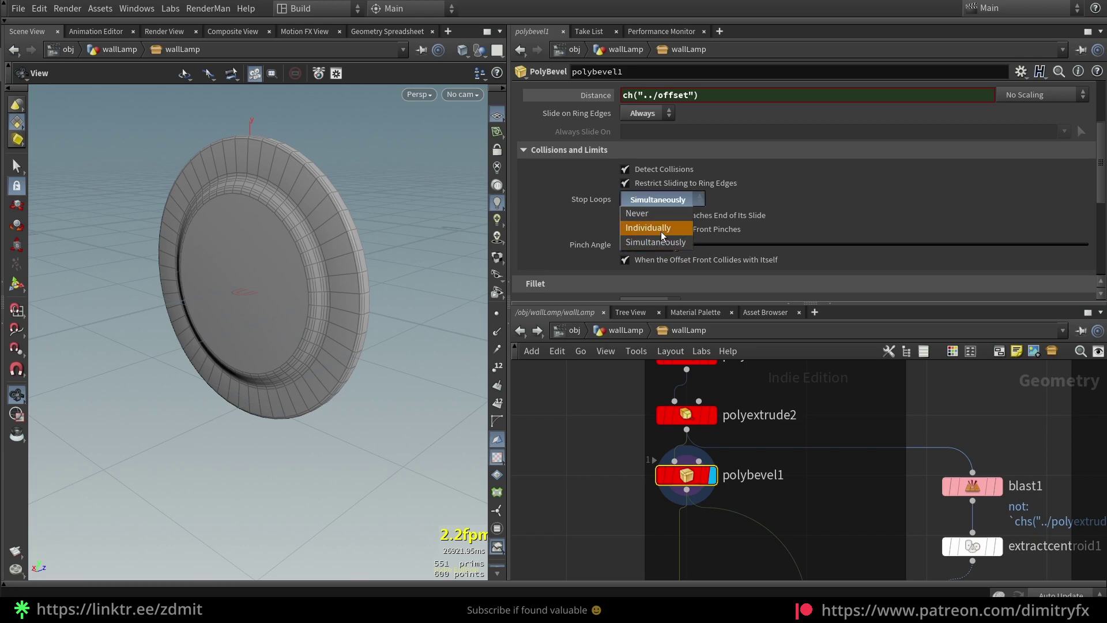
{"action": "left_click", "coordinate": [661, 230]}
{"action": "scroll", "coordinate": [706, 197], "scroll_direction": "up", "scroll_amount": 3}
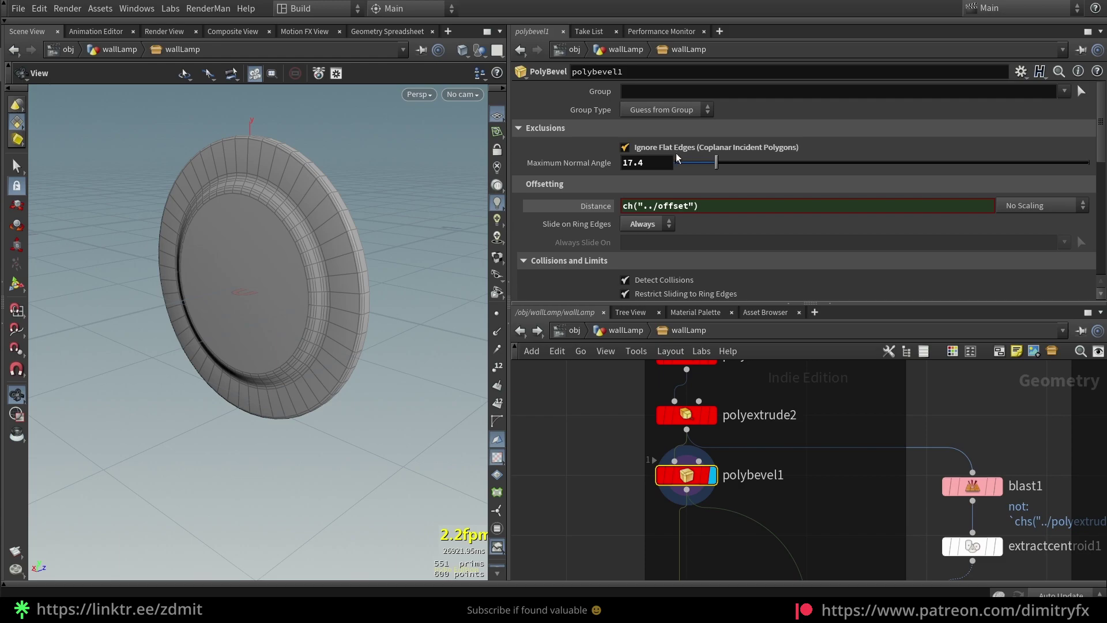
{"action": "left_click", "coordinate": [645, 162]}
{"action": "type", "text": "25"}
{"action": "key", "text": "Return"}
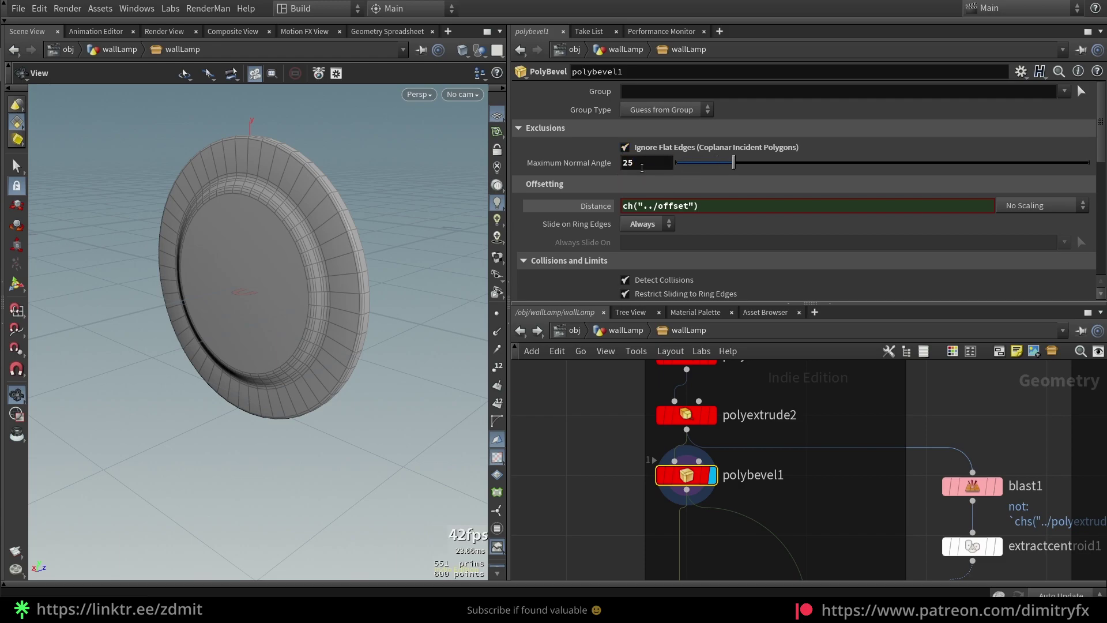
Step: Turn off polybevel1's Ignore Flat Edges, inspect the bevelled disc up close, and turn the option back on
{"action": "left_click", "coordinate": [624, 147]}
{"action": "scroll", "coordinate": [346, 277], "scroll_direction": "up", "scroll_amount": 5}
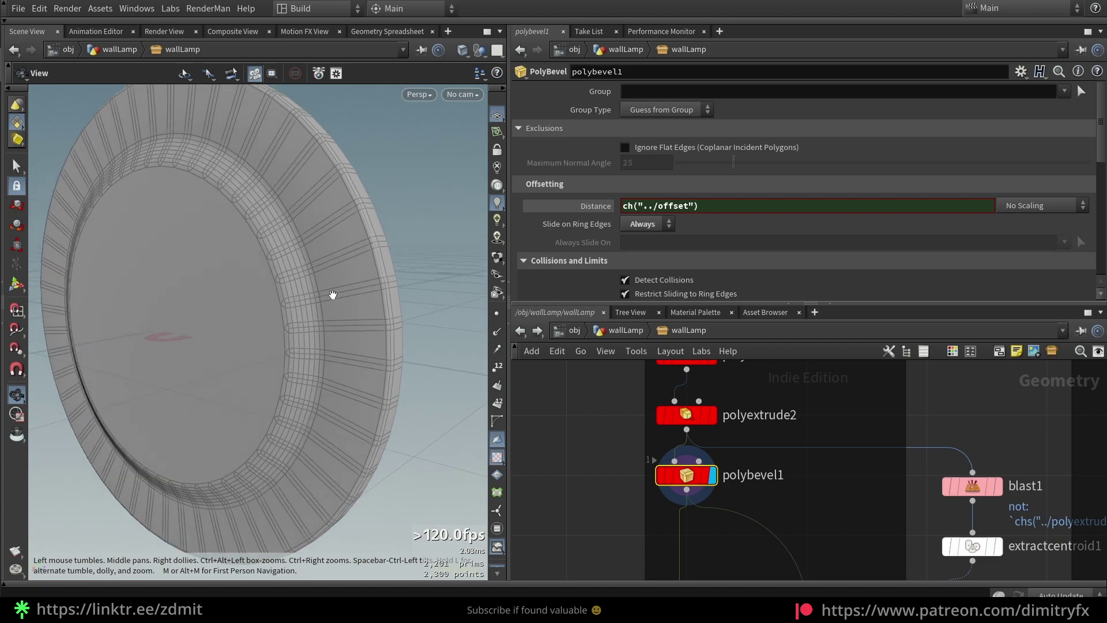
{"action": "scroll", "coordinate": [332, 294], "scroll_direction": "down", "scroll_amount": 3}
{"action": "left_click", "coordinate": [624, 147]}
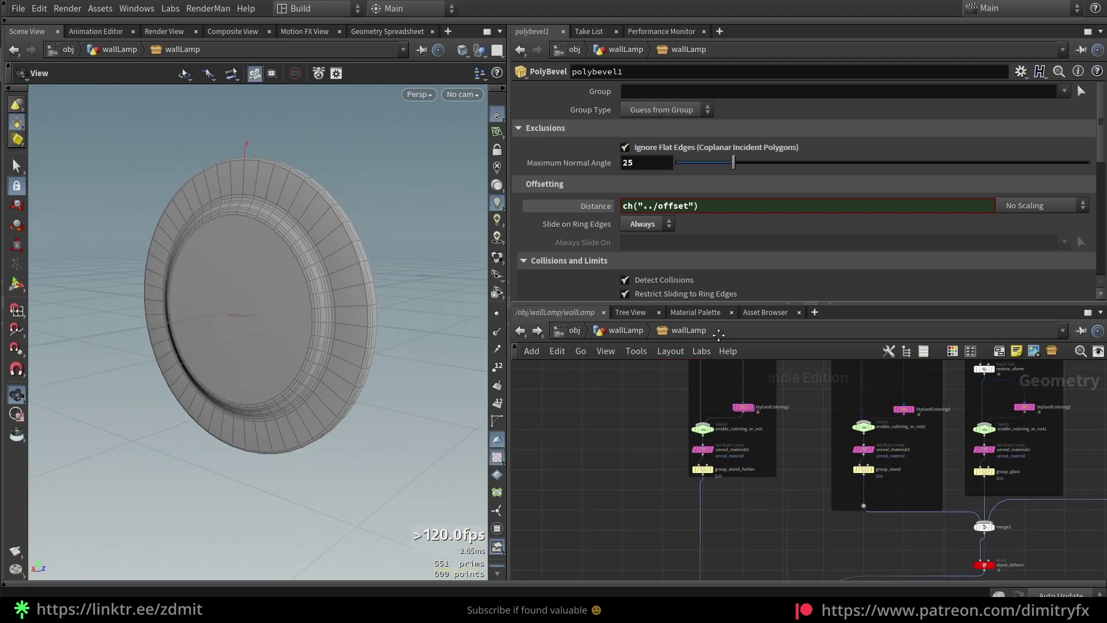
Step: Display the StylizedColoring1 node's result in the wall holder branch and check its parameters
{"action": "scroll", "coordinate": [718, 403], "scroll_direction": "up", "scroll_amount": 3}
{"action": "left_click", "coordinate": [717, 442]}
{"action": "left_click", "coordinate": [772, 411]}
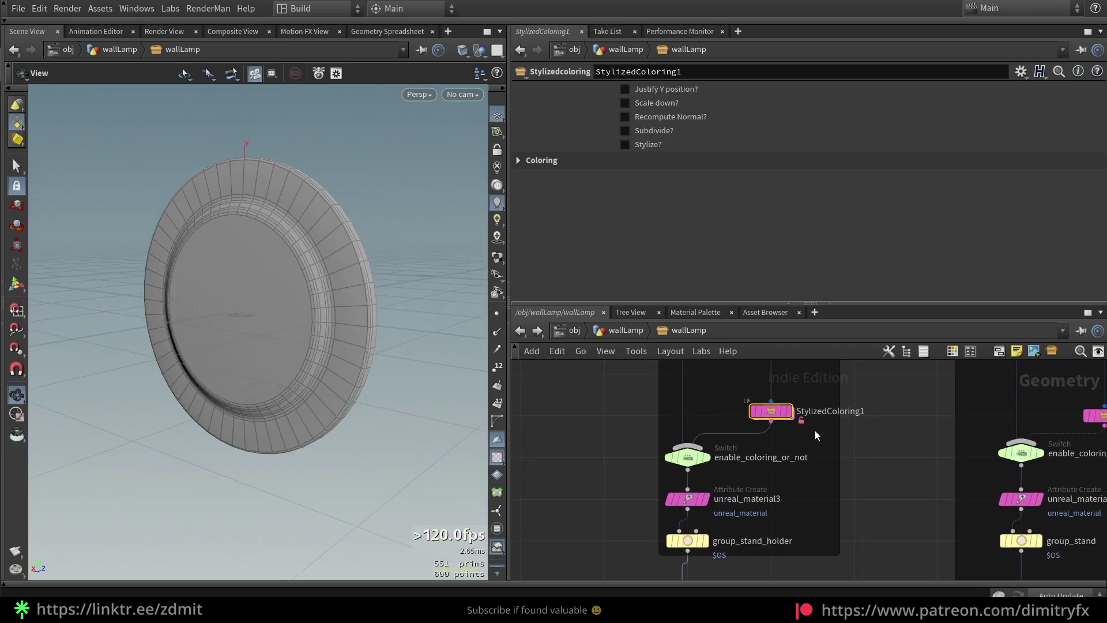
{"action": "left_click", "coordinate": [789, 412]}
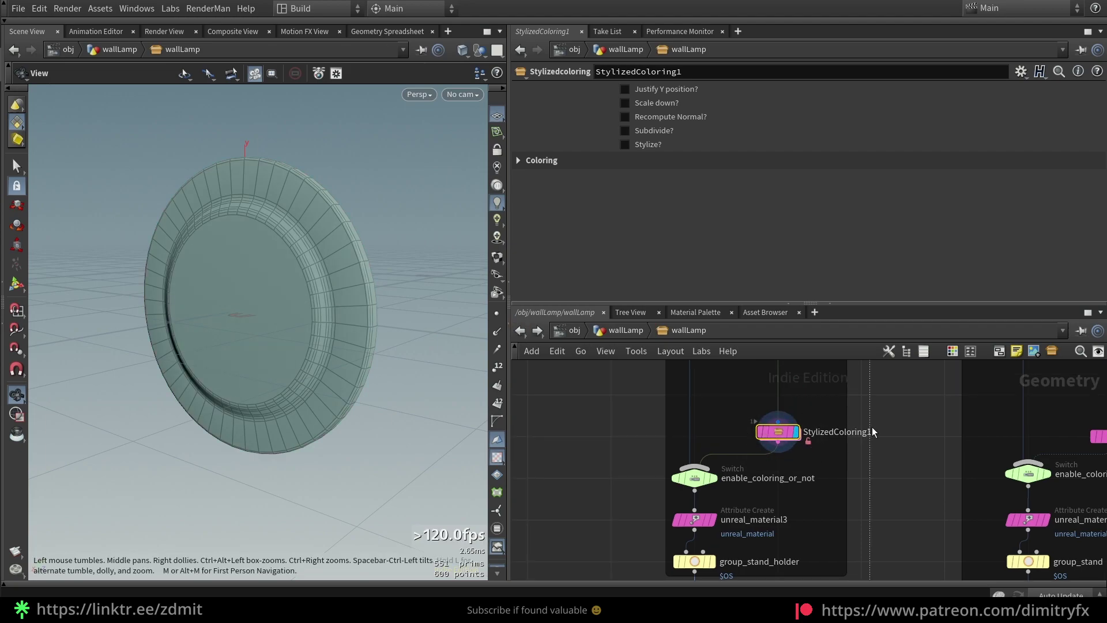
{"action": "mouse_move", "coordinate": [806, 427]}
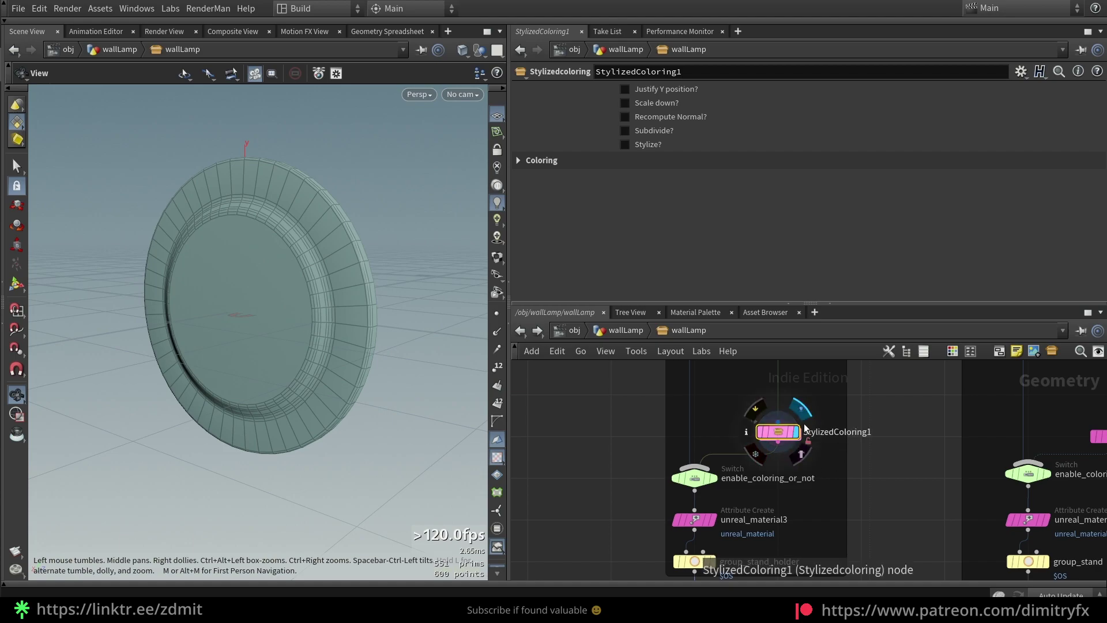
Step: Display the enable_coloring_or_not switch and paste the wallLamp asset's Enable Coloring? parameter into its Select Input as a relative reference
{"action": "left_click", "coordinate": [698, 478]}
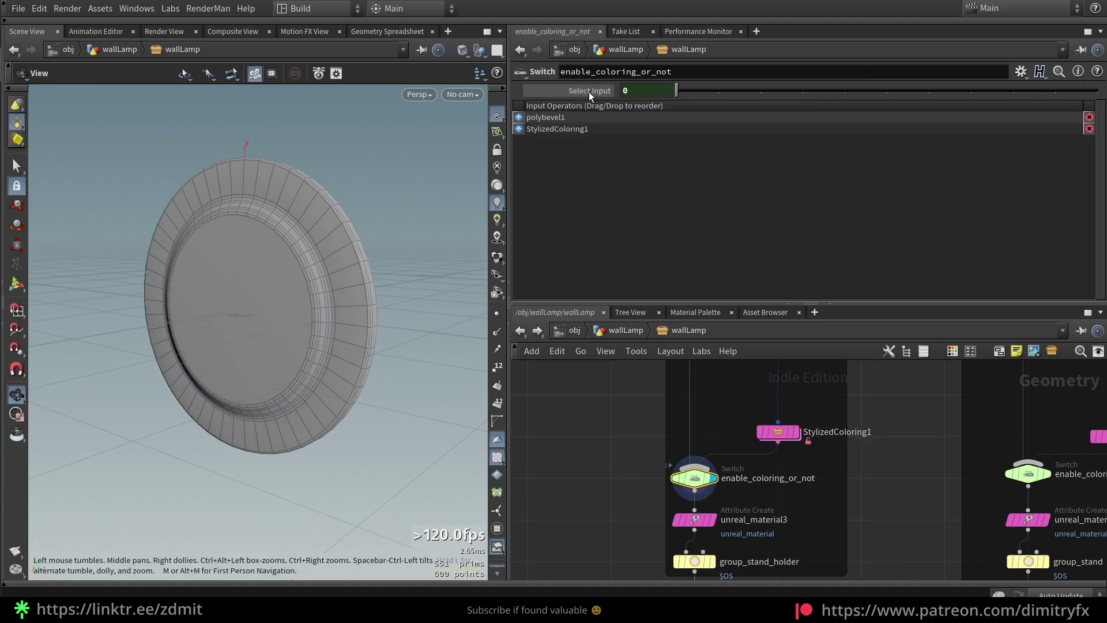
{"action": "left_click", "coordinate": [614, 323]}
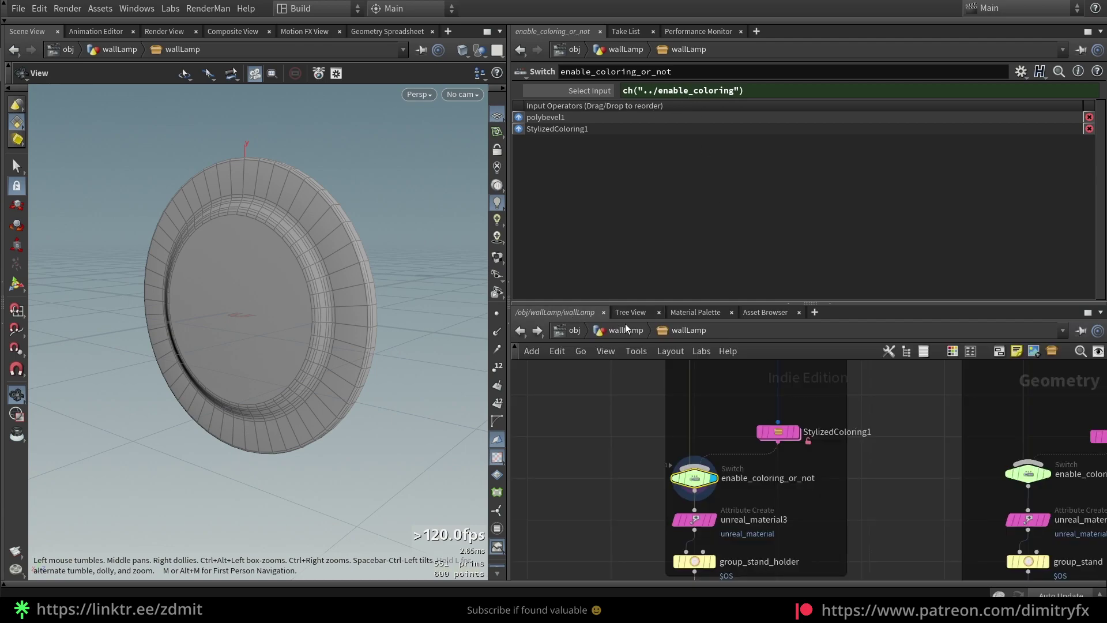
{"action": "left_click", "coordinate": [625, 326]}
{"action": "right_click", "coordinate": [647, 88]}
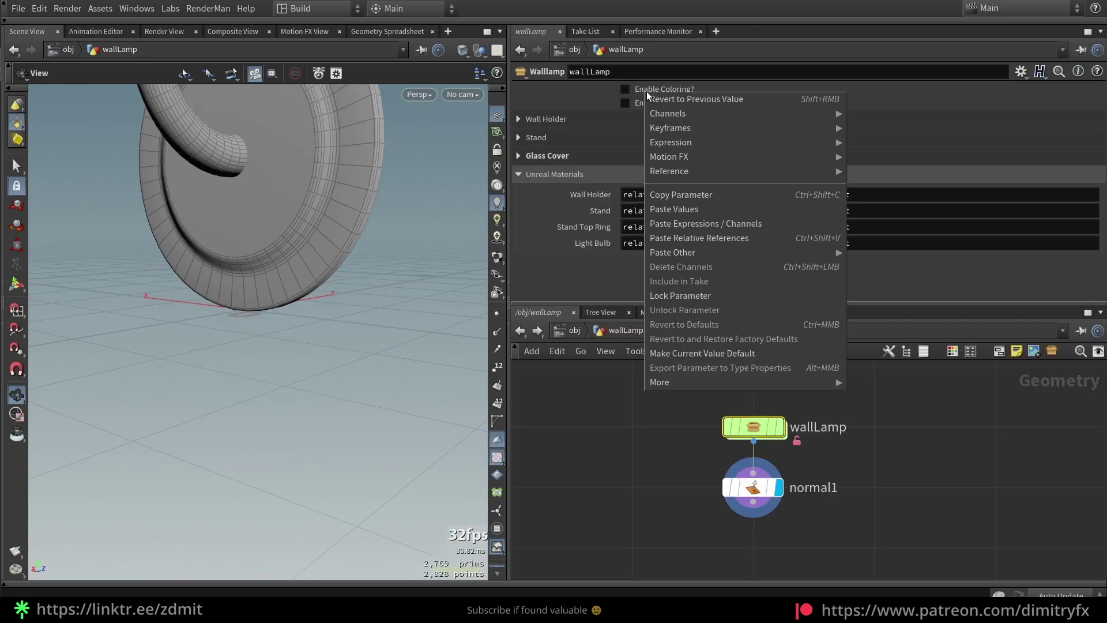
{"action": "left_click", "coordinate": [679, 196]}
{"action": "double_click", "coordinate": [763, 427]}
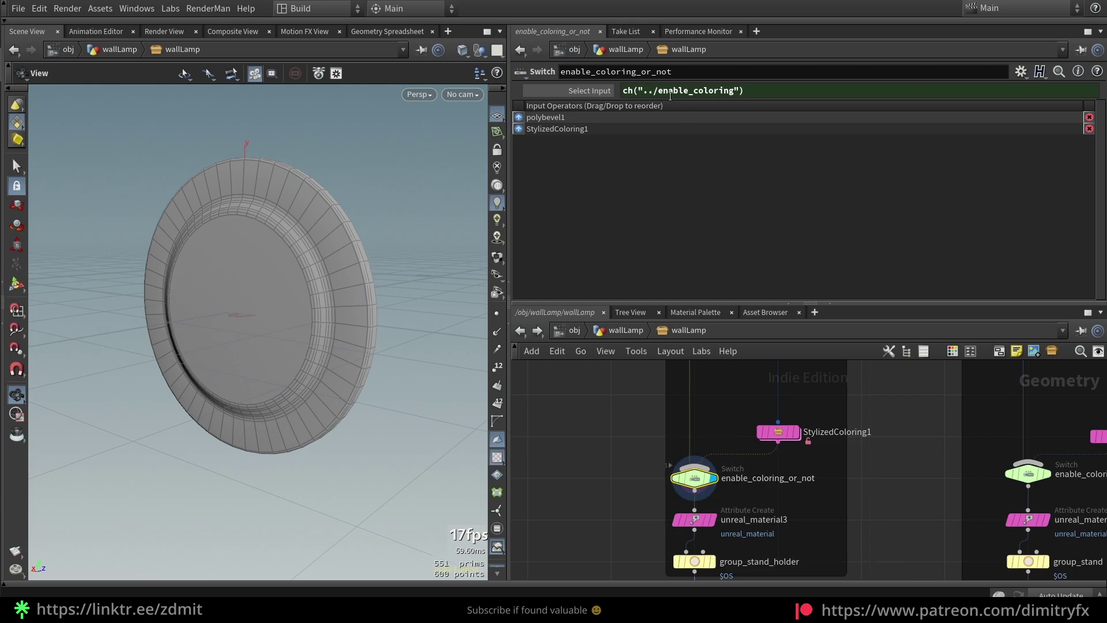
{"action": "right_click", "coordinate": [671, 91]}
{"action": "left_click", "coordinate": [703, 237]}
Step: Display the unreal_material3 attribute node in the wall holder branch and view its parameters
{"action": "middle_click_drag", "start_coordinate": [596, 504], "coordinate": [579, 436]}
{"action": "left_click", "coordinate": [682, 452]}
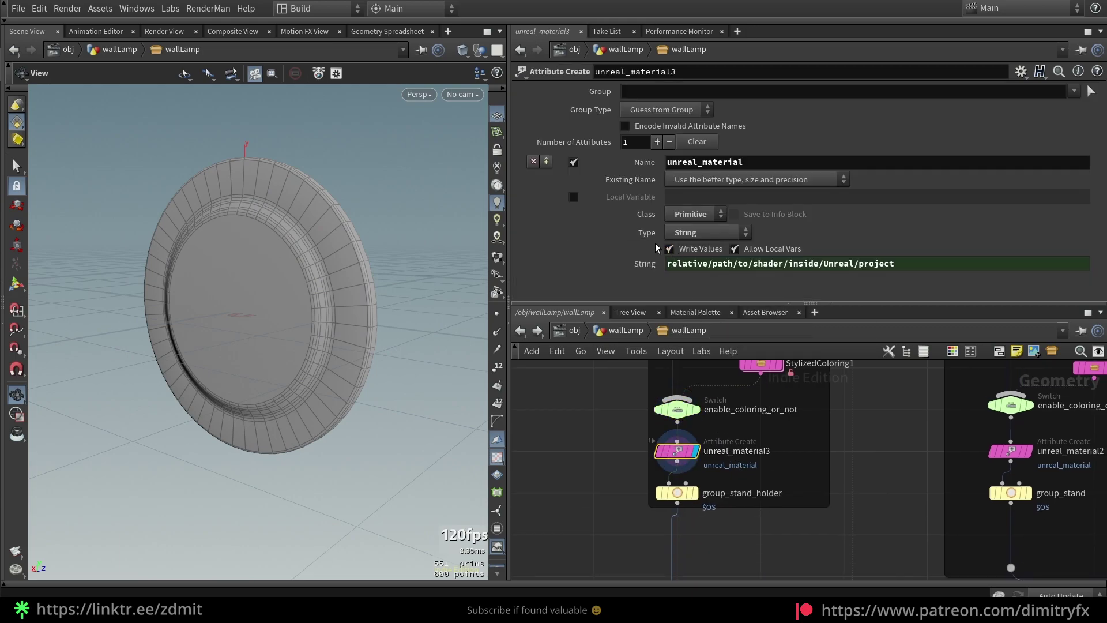
Step: Add an Unreal Material node to the network from a search for unreal, and delete it
{"action": "key", "text": "Tab"}
{"action": "type", "text": "unreal"}
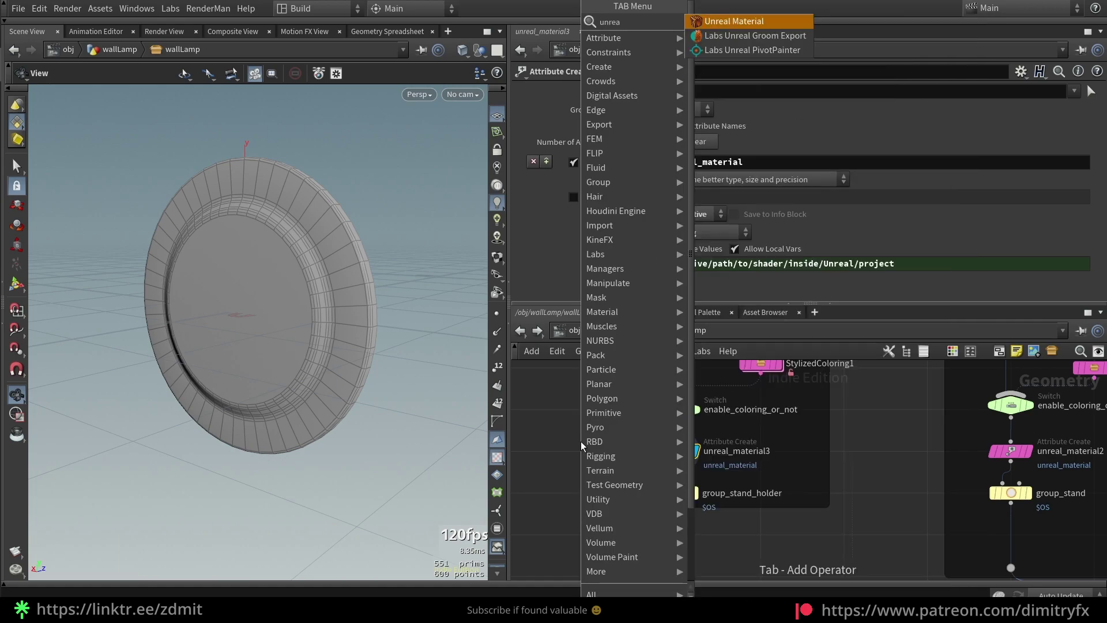
{"action": "key", "text": "Return"}
{"action": "key", "text": "Delete"}
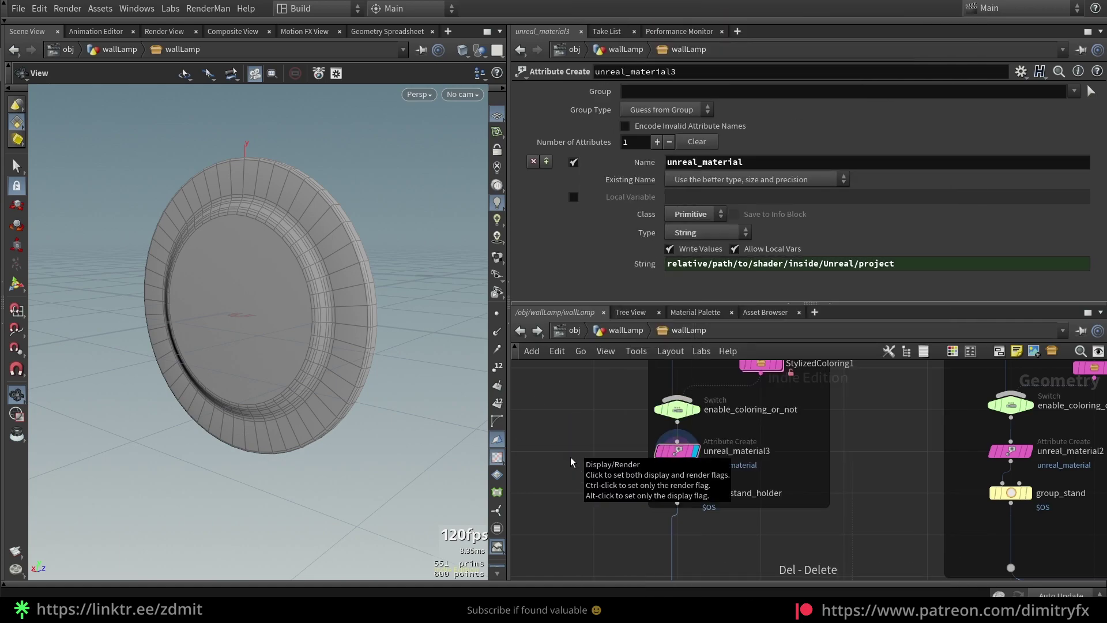
Step: Check the expression behind unreal_material3's String value and return to the wallLamp asset's Unreal Materials parameters
{"action": "left_click", "coordinate": [644, 263]}
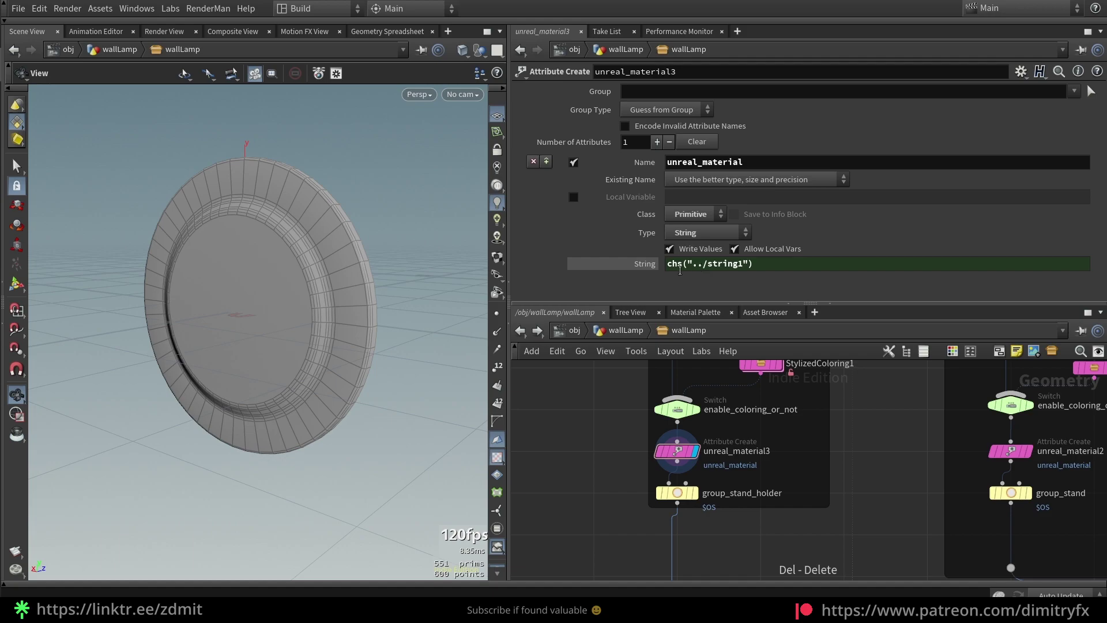
{"action": "left_click", "coordinate": [645, 267]}
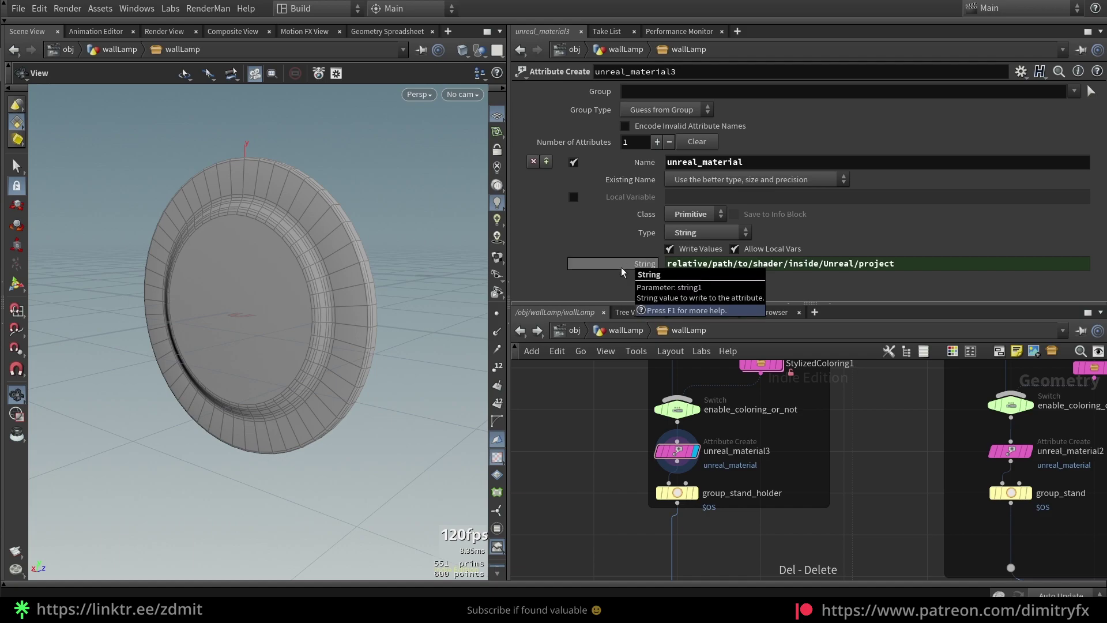
{"action": "key", "text": "u"}
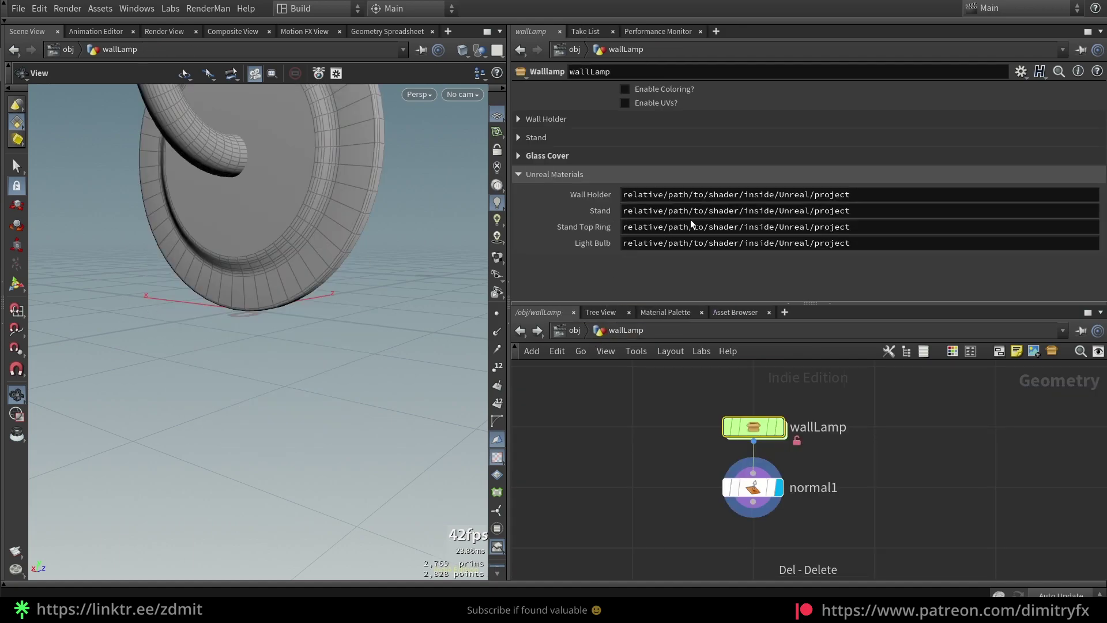
Step: Go back inside the wallLamp asset's network and display the group_stand_holder node with its parameters
{"action": "double_click", "coordinate": [753, 428]}
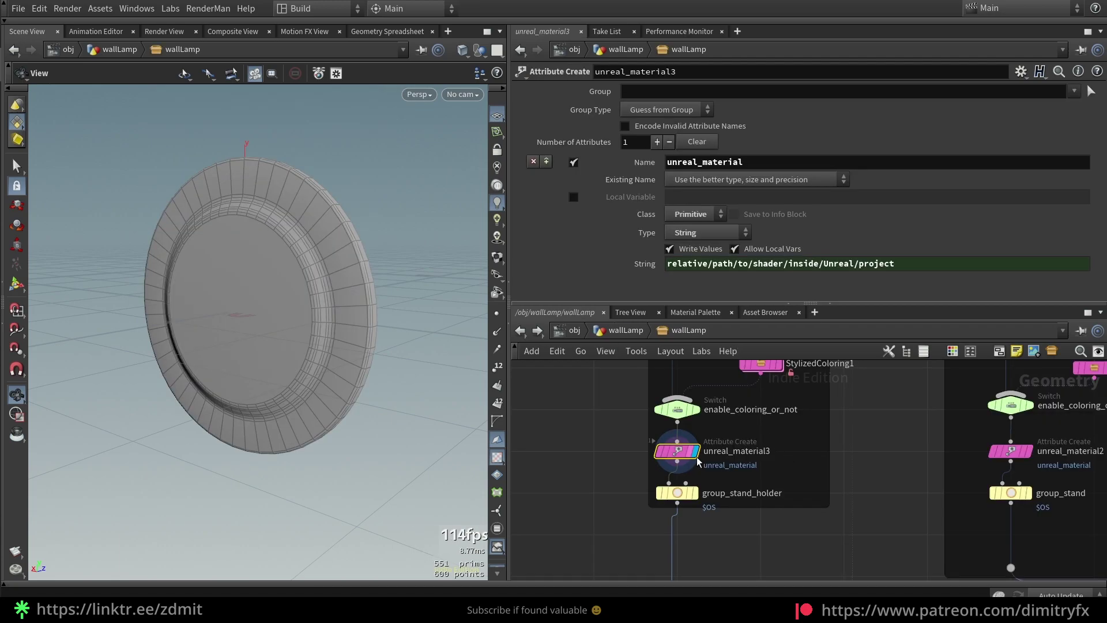
{"action": "left_click", "coordinate": [678, 493]}
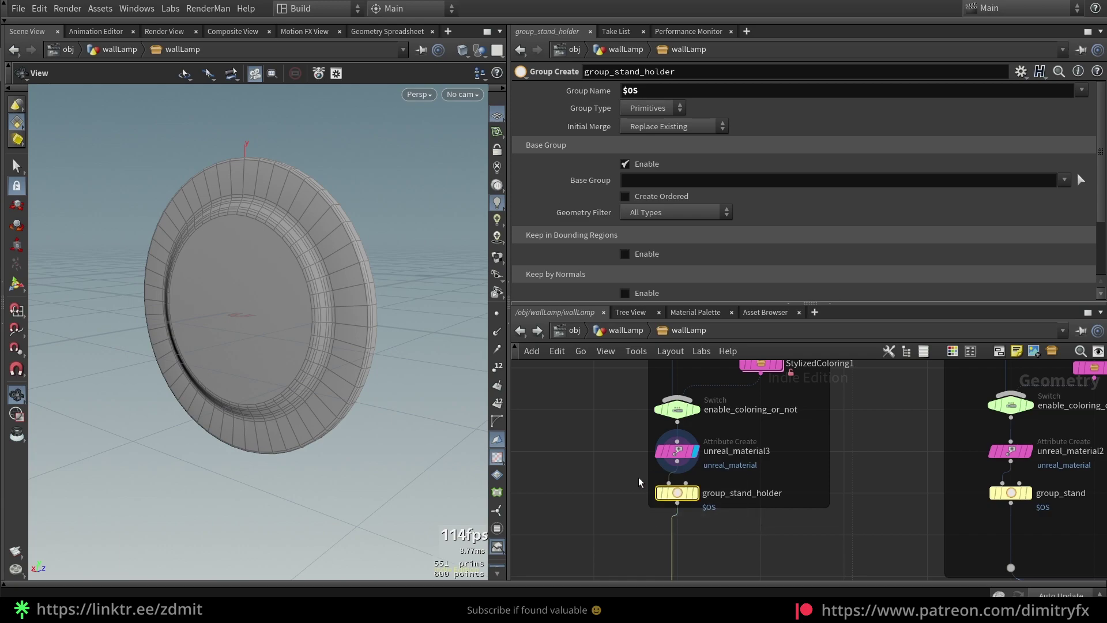
{"action": "left_click", "coordinate": [695, 492]}
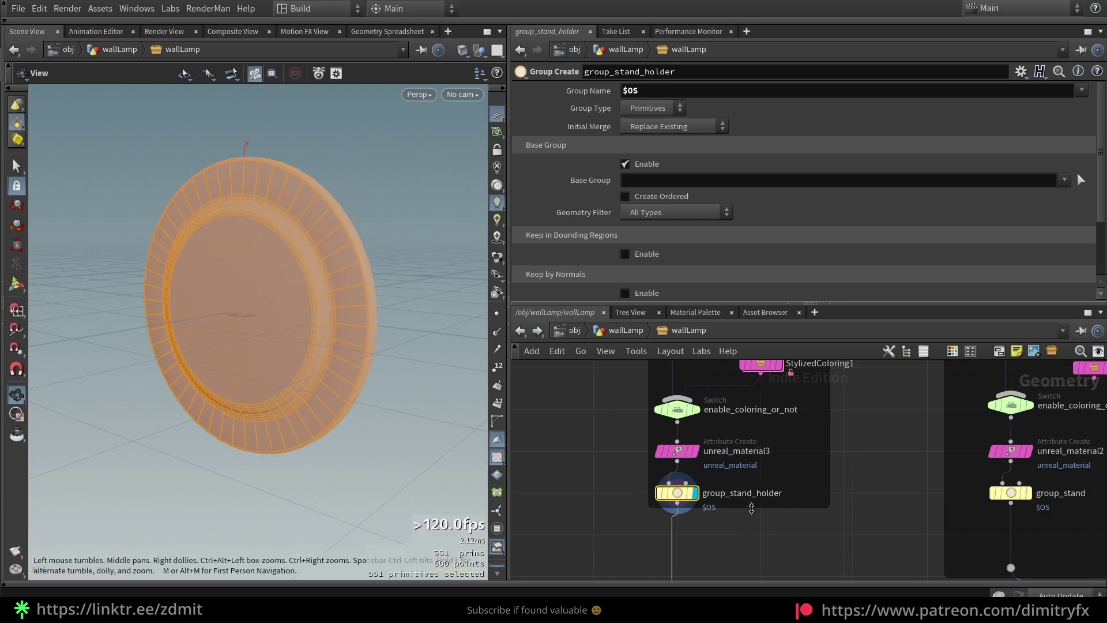
Step: Rename the group_stand_holder node in the wall holder branch to group_wall_holder
{"action": "double_click", "coordinate": [756, 494]}
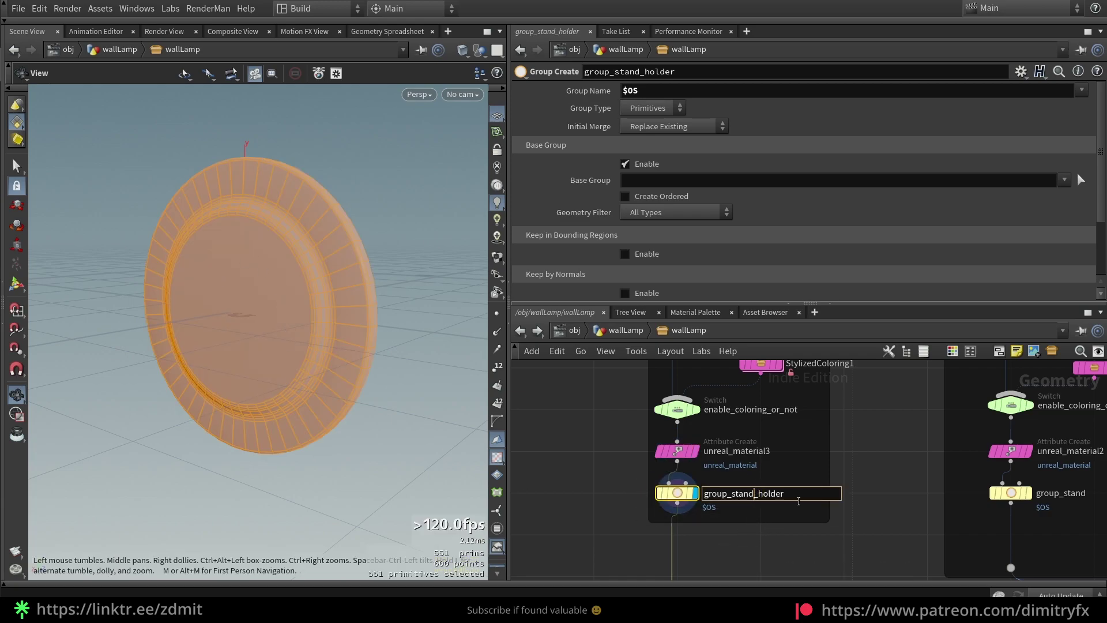
{"action": "key", "text": "BackSpace"}
{"action": "key", "text": "BackSpace"}
{"action": "key", "text": "BackSpace"}
{"action": "key", "text": "BackSpace"}
{"action": "key", "text": "BackSpace"}
{"action": "type", "text": "wall"}
{"action": "key", "text": "Return"}
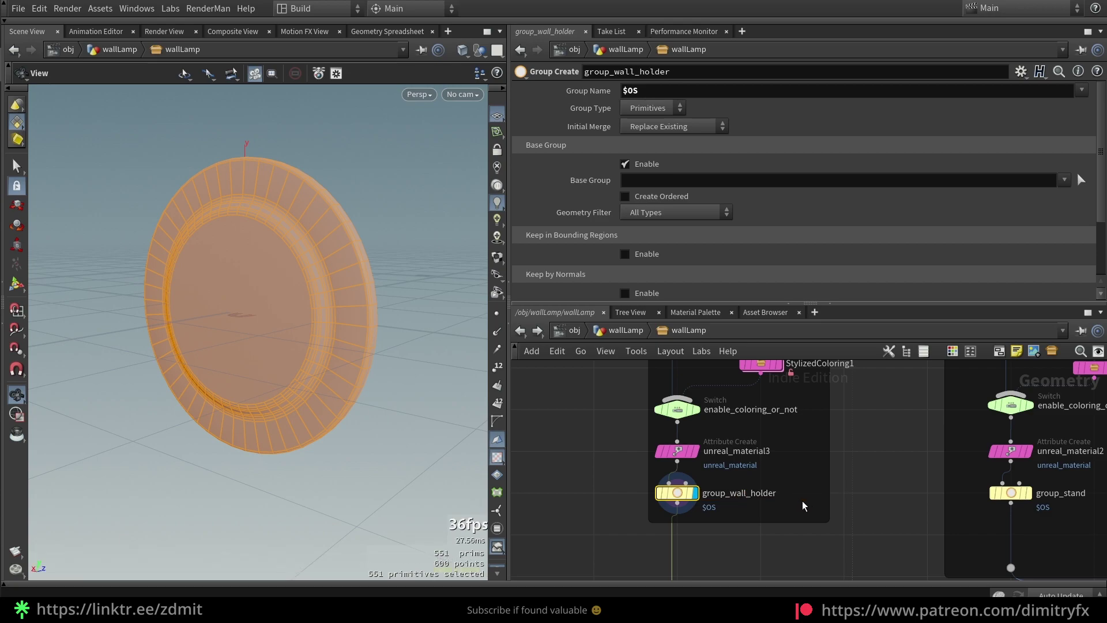
Step: Widen the network box around the wall holder branch and undo the change to its height
{"action": "left_click_drag", "start_coordinate": [827, 489], "coordinate": [845, 490]}
{"action": "left_click_drag", "start_coordinate": [729, 525], "coordinate": [741, 533]}
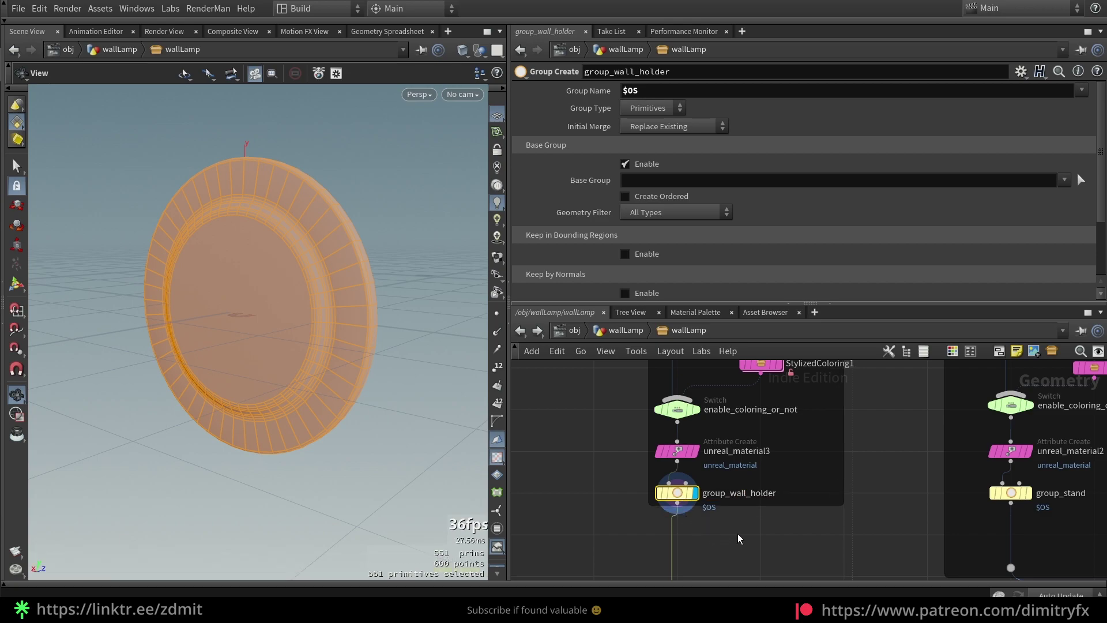
{"action": "key", "text": "ctrl+z"}
Step: Locate the blast1 node between the wall holder and Stand branches and examine its Group expression
{"action": "scroll", "coordinate": [811, 408], "scroll_direction": "down", "scroll_amount": 5}
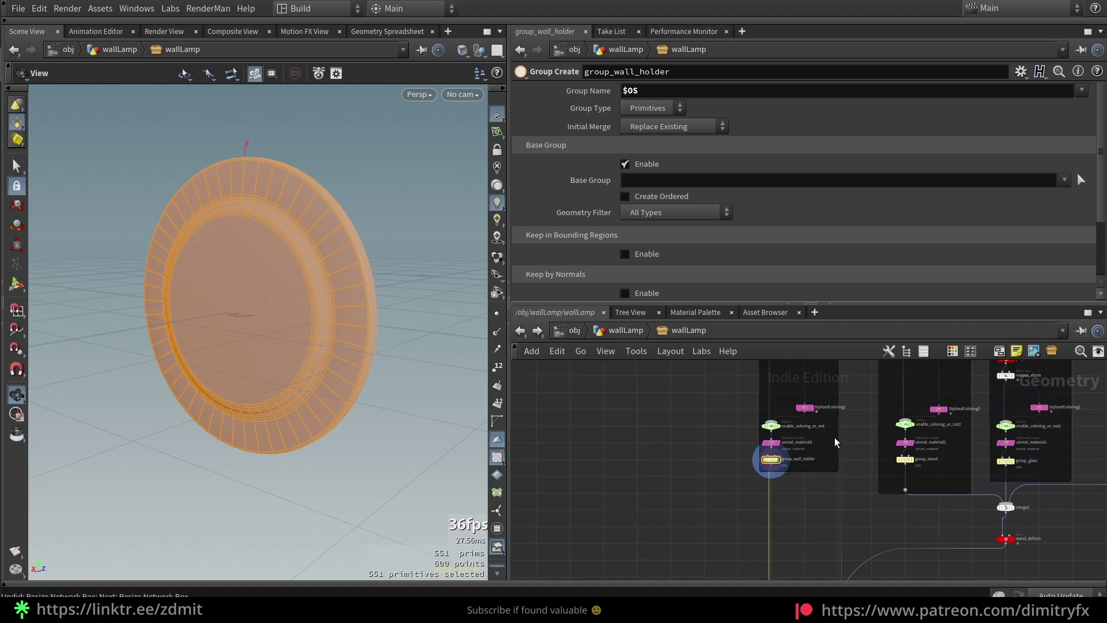
{"action": "scroll", "coordinate": [744, 539], "scroll_direction": "up", "scroll_amount": 8}
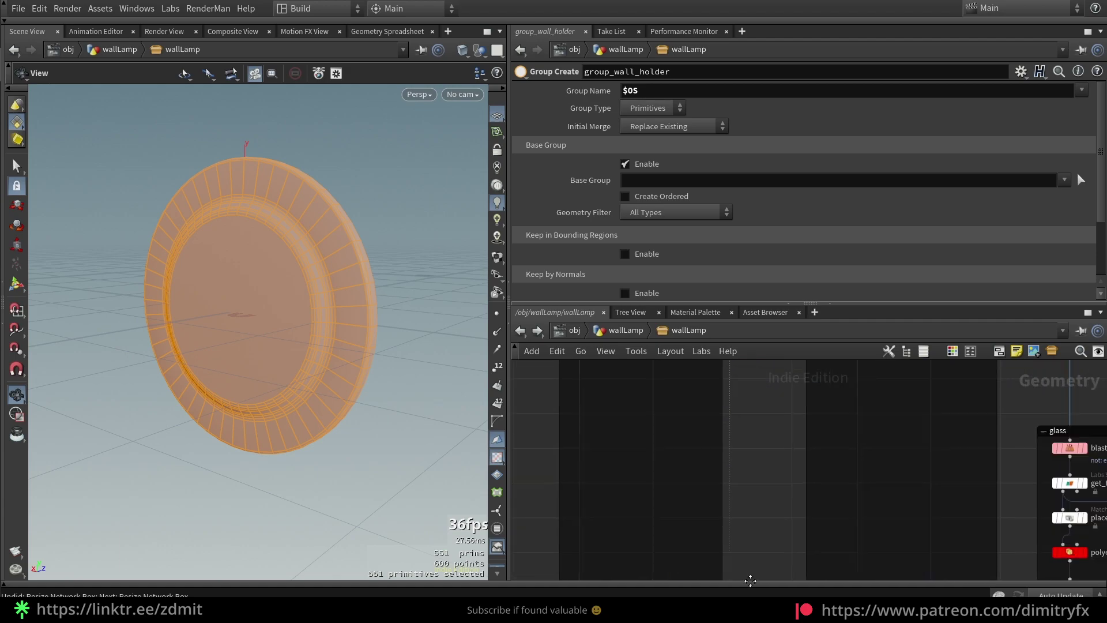
{"action": "scroll", "coordinate": [648, 457], "scroll_direction": "down", "scroll_amount": 2}
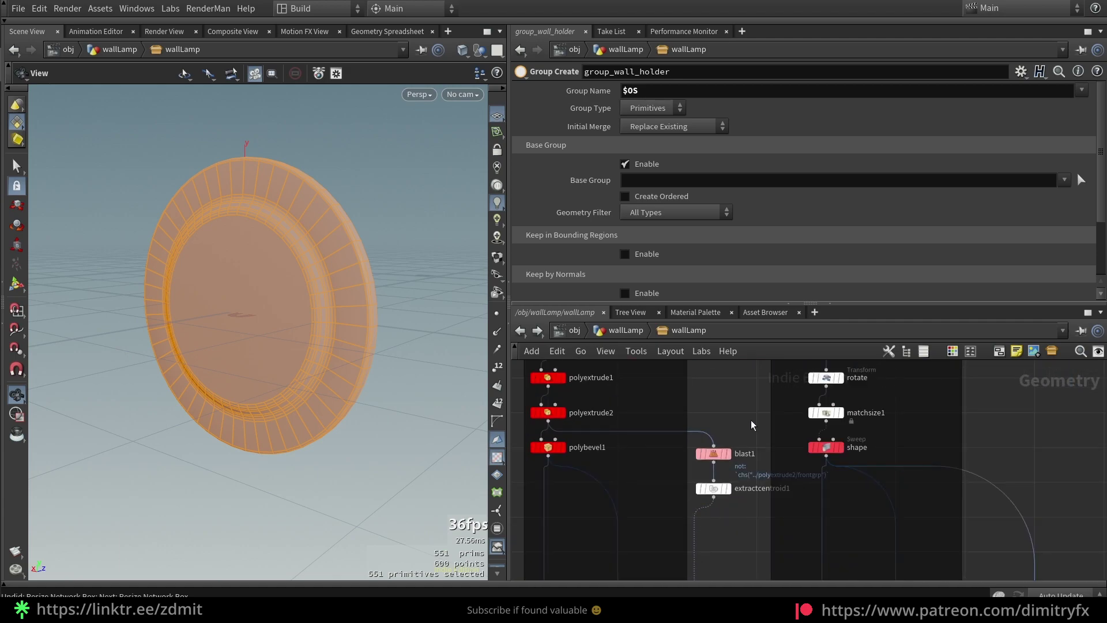
{"action": "scroll", "coordinate": [753, 425], "scroll_direction": "down", "scroll_amount": 2}
{"action": "scroll", "coordinate": [743, 452], "scroll_direction": "down", "scroll_amount": 1}
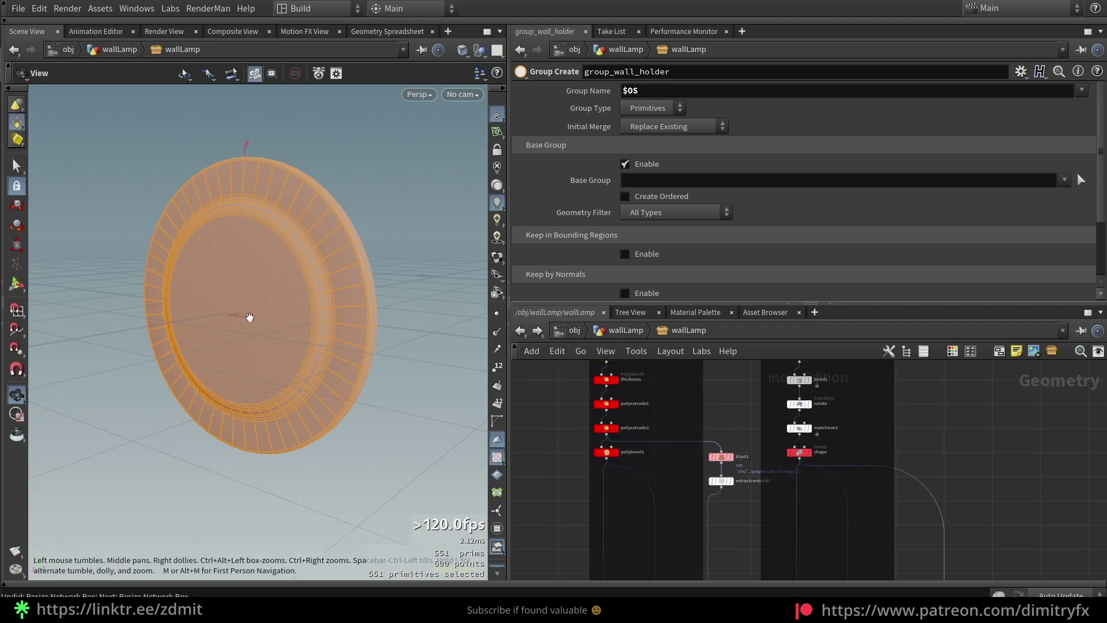
{"action": "scroll", "coordinate": [741, 502], "scroll_direction": "up", "scroll_amount": 2}
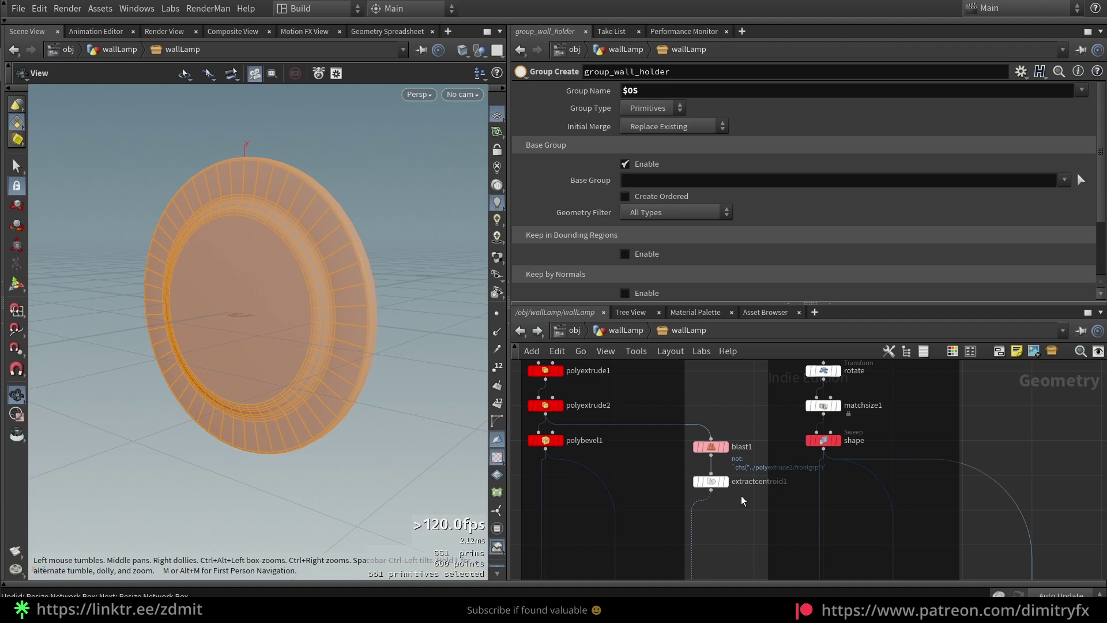
{"action": "left_click", "coordinate": [711, 446]}
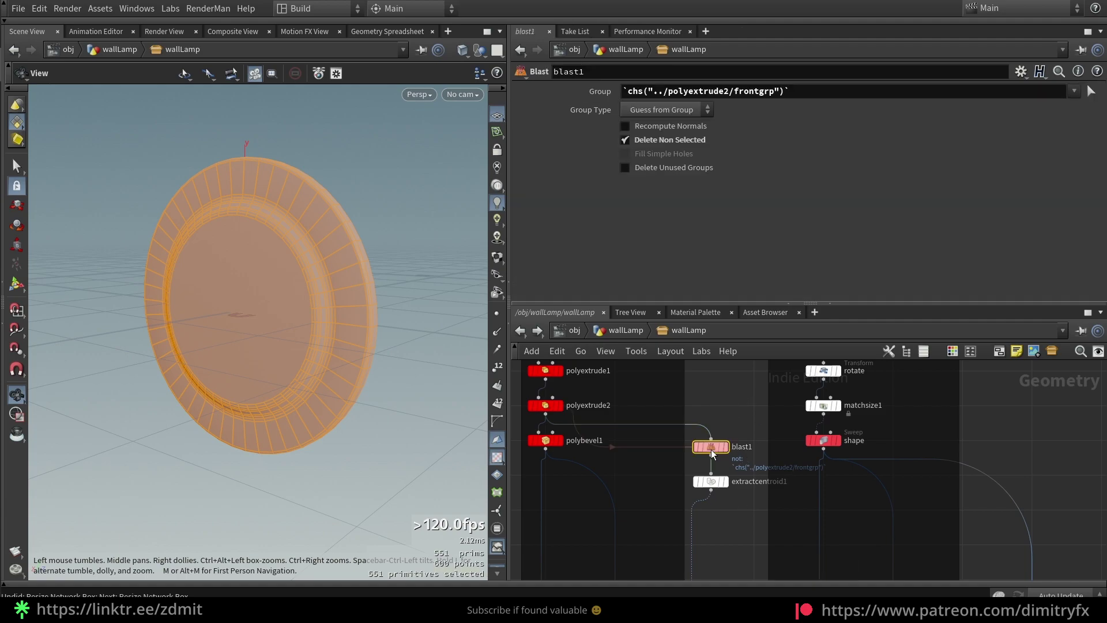
{"action": "left_click", "coordinate": [726, 446]}
Step: Display the polyextrude2 node and check its Front Group output setting
{"action": "scroll", "coordinate": [694, 392], "scroll_direction": "up", "scroll_amount": 2}
{"action": "left_click", "coordinate": [782, 379]}
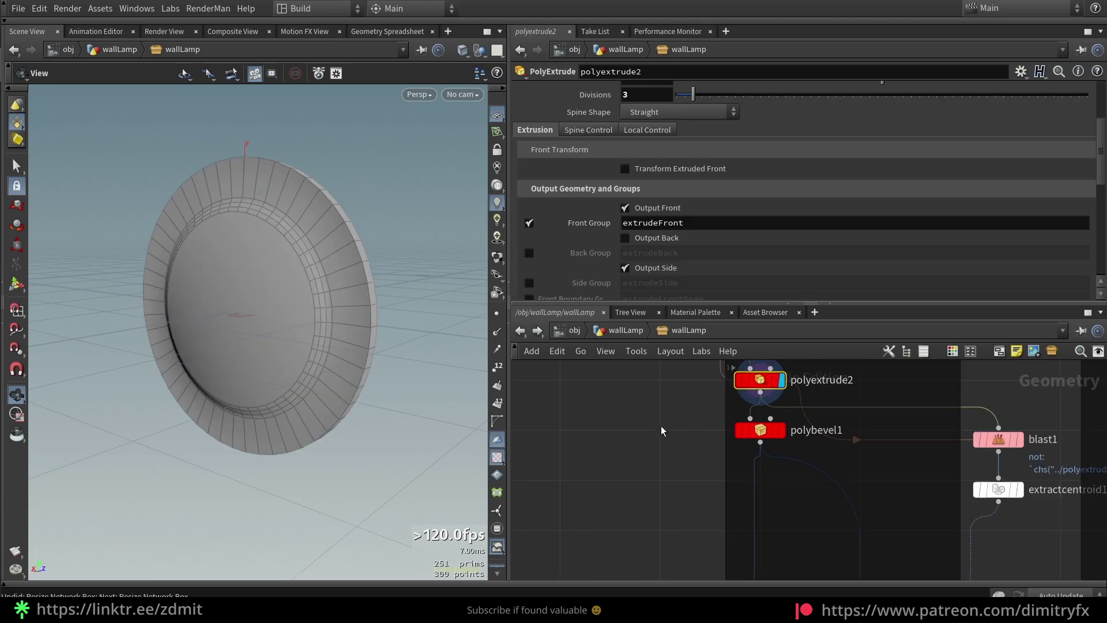
{"action": "middle_click_drag", "start_coordinate": [715, 360], "coordinate": [663, 414]}
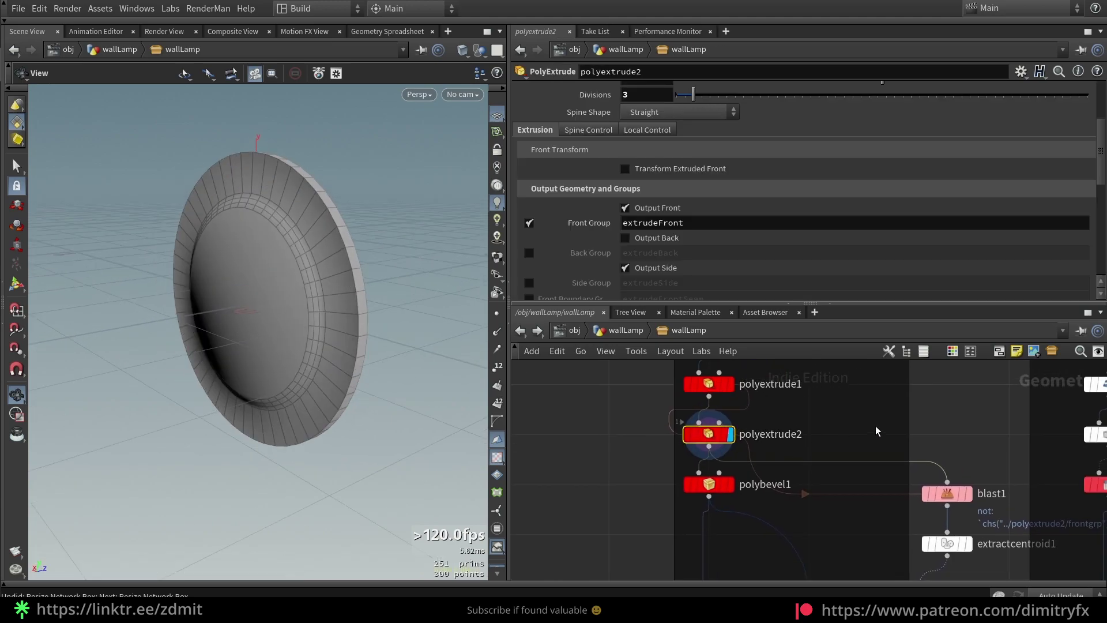
Step: Display the blast1 node and examine the isolated front face of the wall holder
{"action": "middle_click_drag", "start_coordinate": [950, 464], "coordinate": [742, 408]}
{"action": "left_click", "coordinate": [740, 437]}
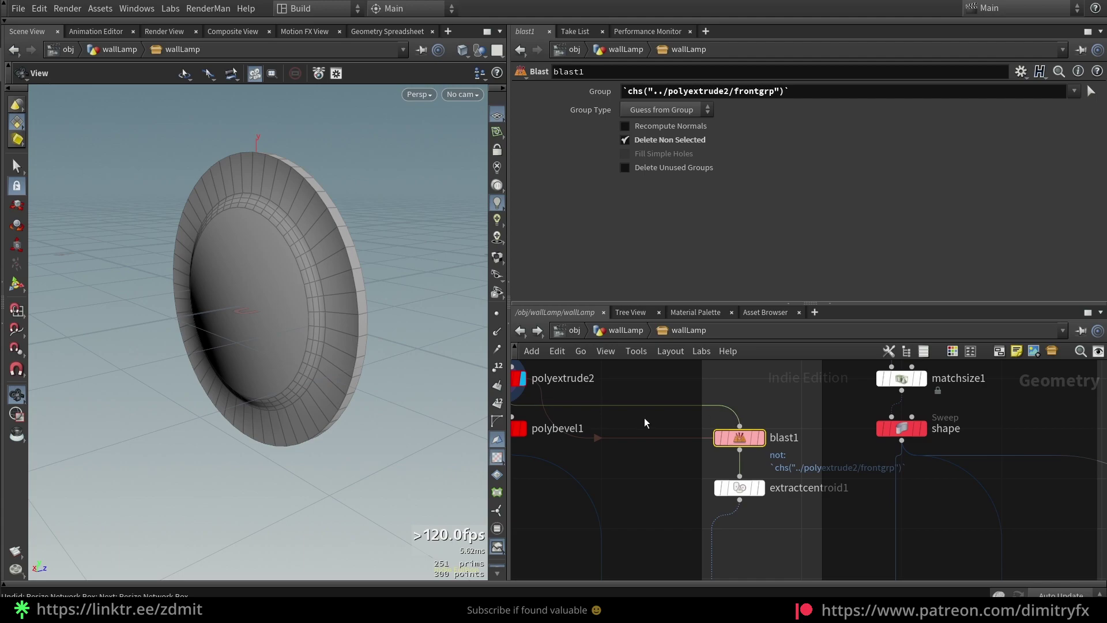
{"action": "middle_click_drag", "start_coordinate": [645, 423], "coordinate": [690, 438]}
{"action": "left_click", "coordinate": [876, 464]}
{"action": "mouse_move", "coordinate": [284, 314]}
{"action": "left_mouse_down"}
{"action": "mouse_move", "coordinate": [255, 316]}
{"action": "mouse_move", "coordinate": [301, 316]}
{"action": "mouse_move", "coordinate": [225, 310]}
{"action": "mouse_move", "coordinate": [277, 299]}
{"action": "left_mouse_up"}
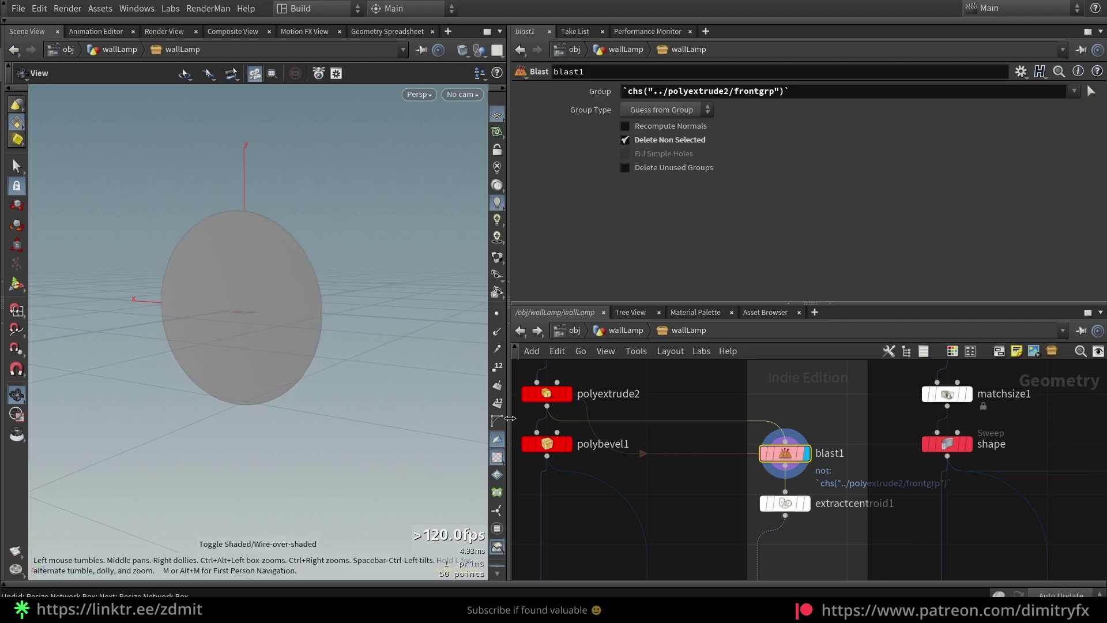
Step: Display extractcentroid1, check its Run Over options while keeping Detail, and examine the centroid point in the viewport
{"action": "left_click", "coordinate": [788, 504]}
{"action": "middle_click_drag", "start_coordinate": [818, 541], "coordinate": [783, 517]}
{"action": "key", "text": "r"}
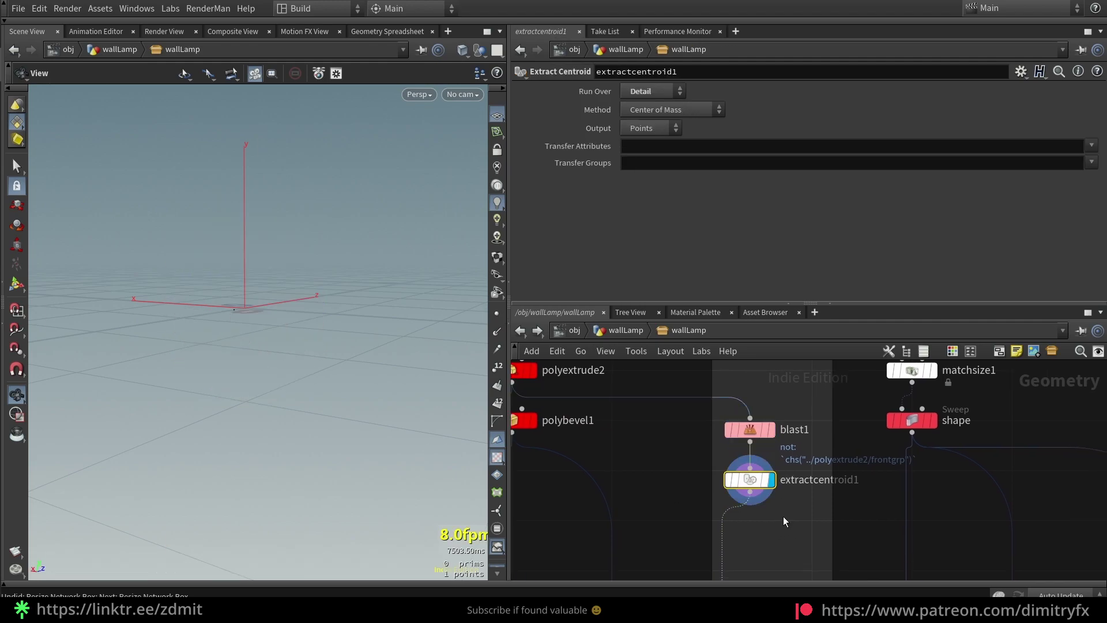
{"action": "left_click", "coordinate": [647, 91]}
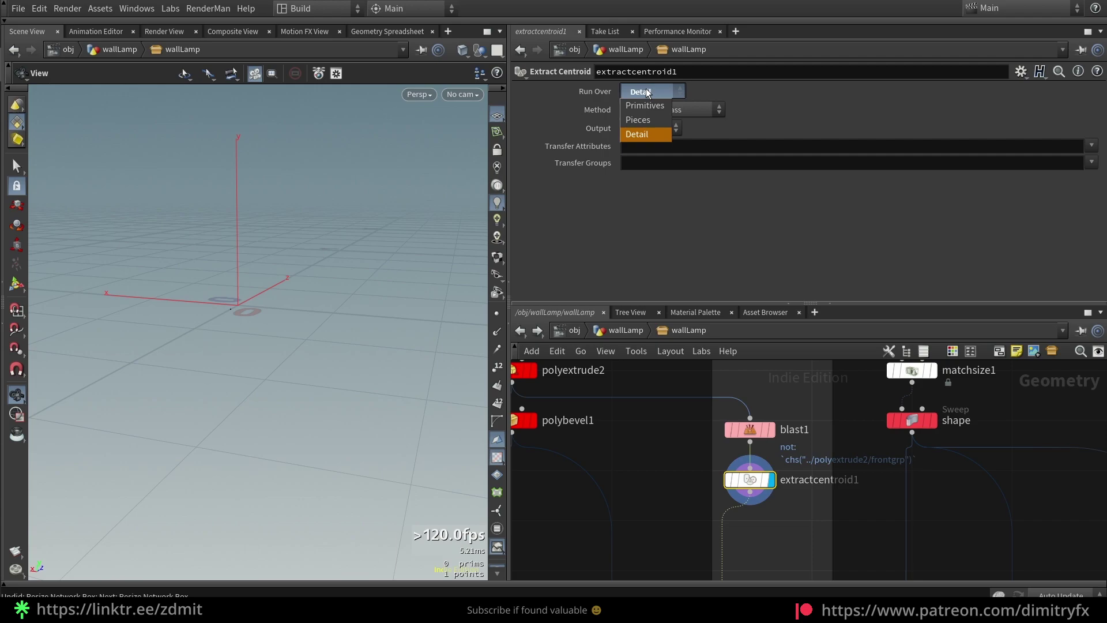
{"action": "left_click", "coordinate": [638, 120]}
{"action": "middle_click", "coordinate": [662, 99], "text": "ctrl"}
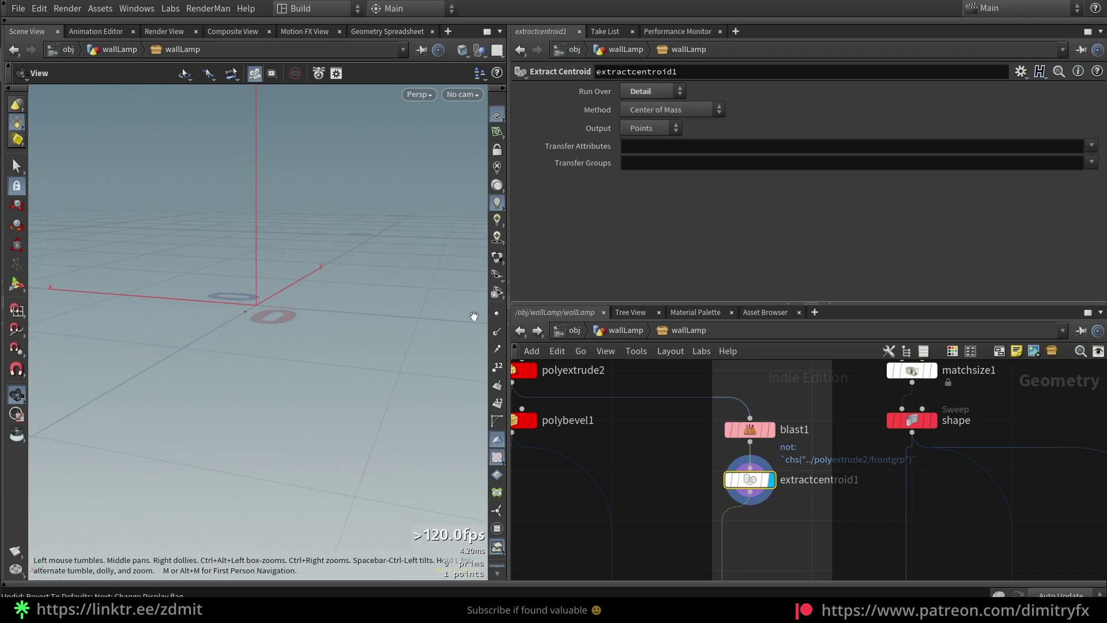
{"action": "left_click_drag", "start_coordinate": [471, 315], "coordinate": [313, 260]}
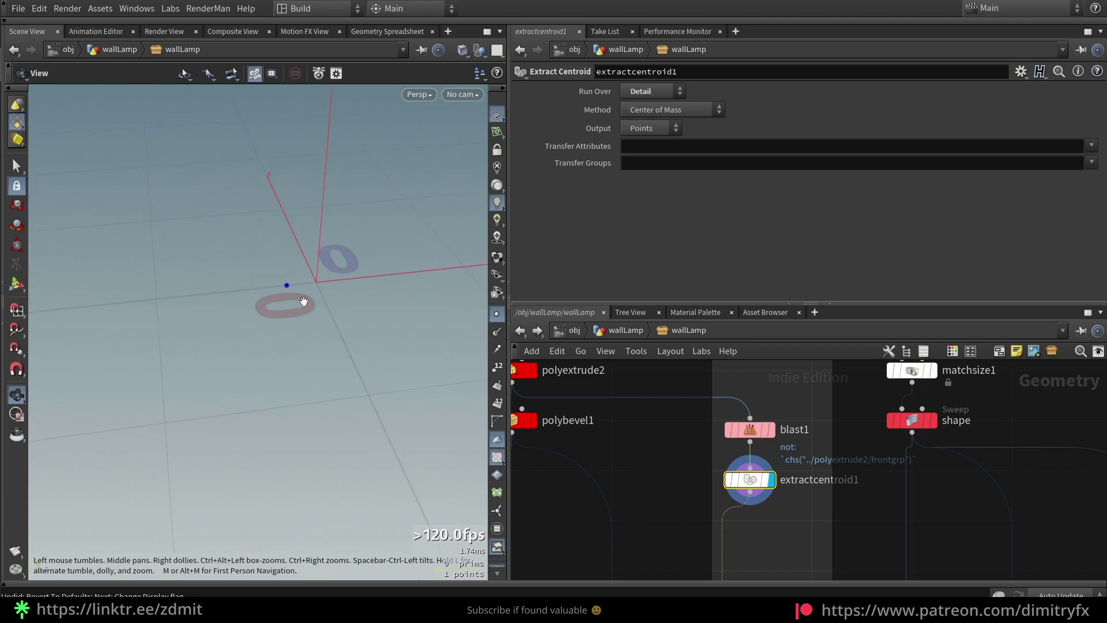
{"action": "left_click_drag", "start_coordinate": [283, 350], "coordinate": [336, 344]}
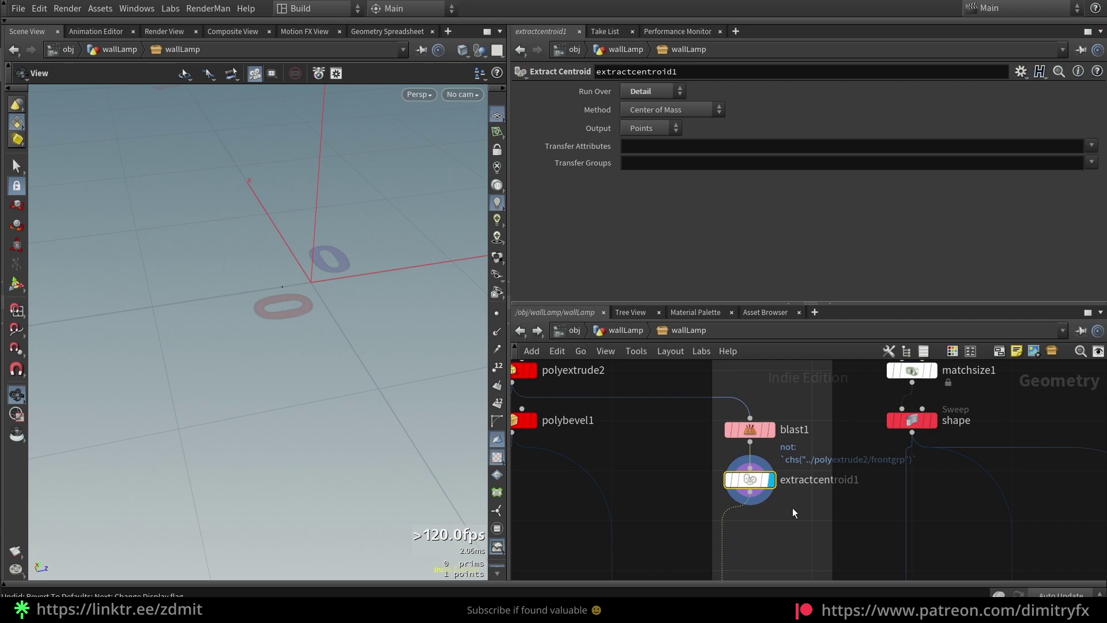
Step: Display the shape Sweep node and trace the Stand branch through the network up to its first node
{"action": "left_click", "coordinate": [922, 418]}
{"action": "scroll", "coordinate": [316, 305], "scroll_direction": "down", "scroll_amount": 8}
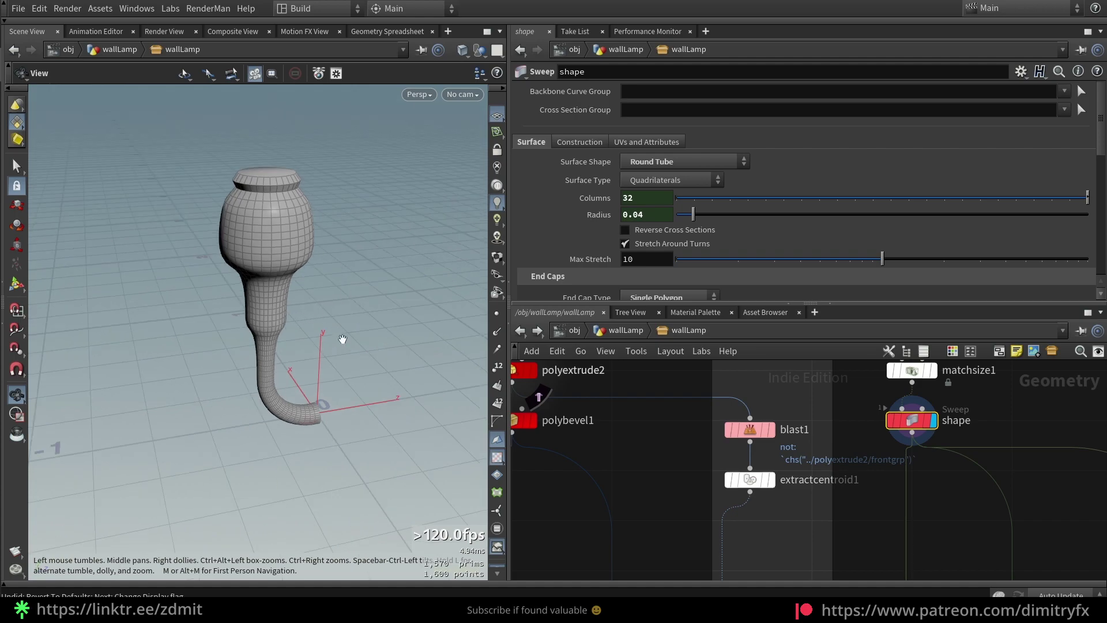
{"action": "scroll", "coordinate": [783, 513], "scroll_direction": "down", "scroll_amount": 3}
{"action": "scroll", "coordinate": [738, 450], "scroll_direction": "down", "scroll_amount": 3}
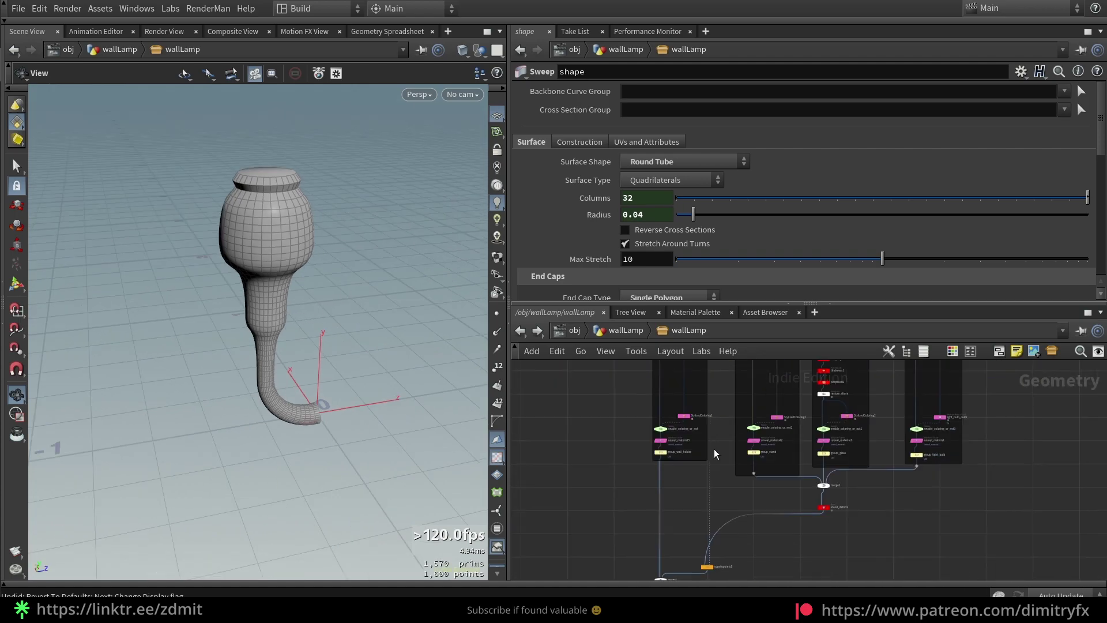
{"action": "scroll", "coordinate": [692, 416], "scroll_direction": "up", "scroll_amount": 5}
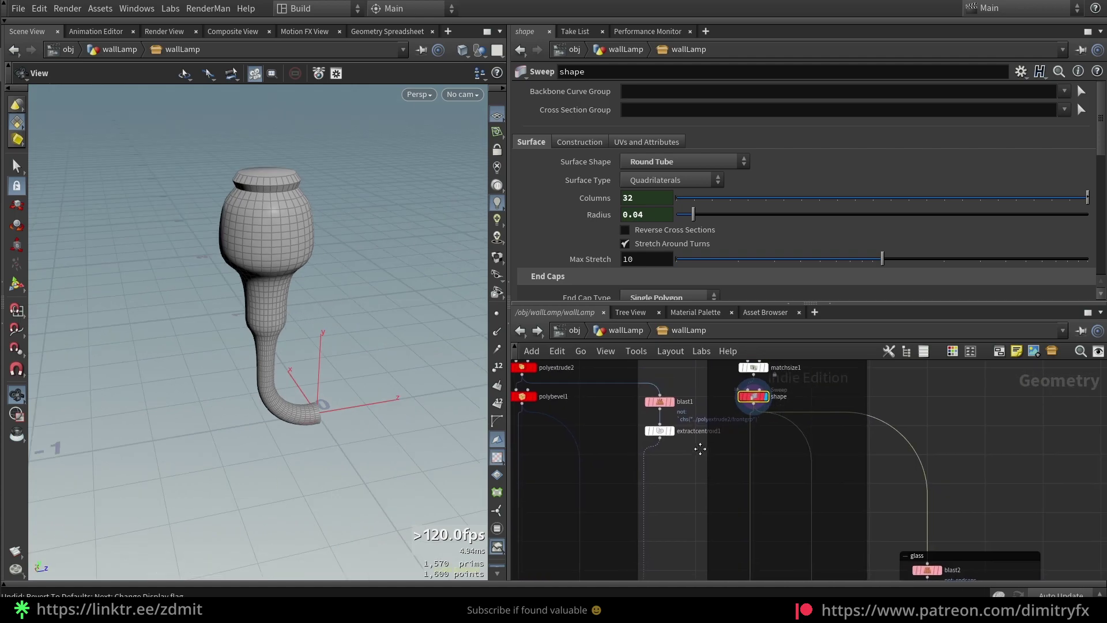
{"action": "middle_click_drag", "start_coordinate": [652, 391], "coordinate": [650, 421]}
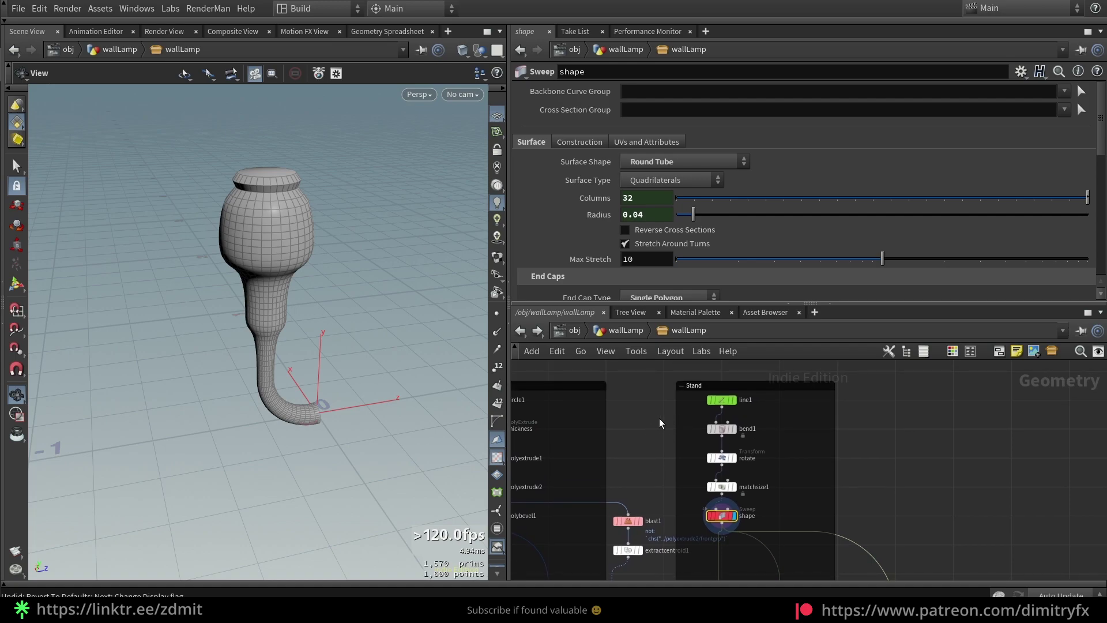
{"action": "scroll", "coordinate": [661, 423], "scroll_direction": "up", "scroll_amount": 2}
Step: Display the line1 node of the Stand branch, frame it in the viewport and view its parameters
{"action": "left_click", "coordinate": [721, 397]}
{"action": "left_click", "coordinate": [748, 396]}
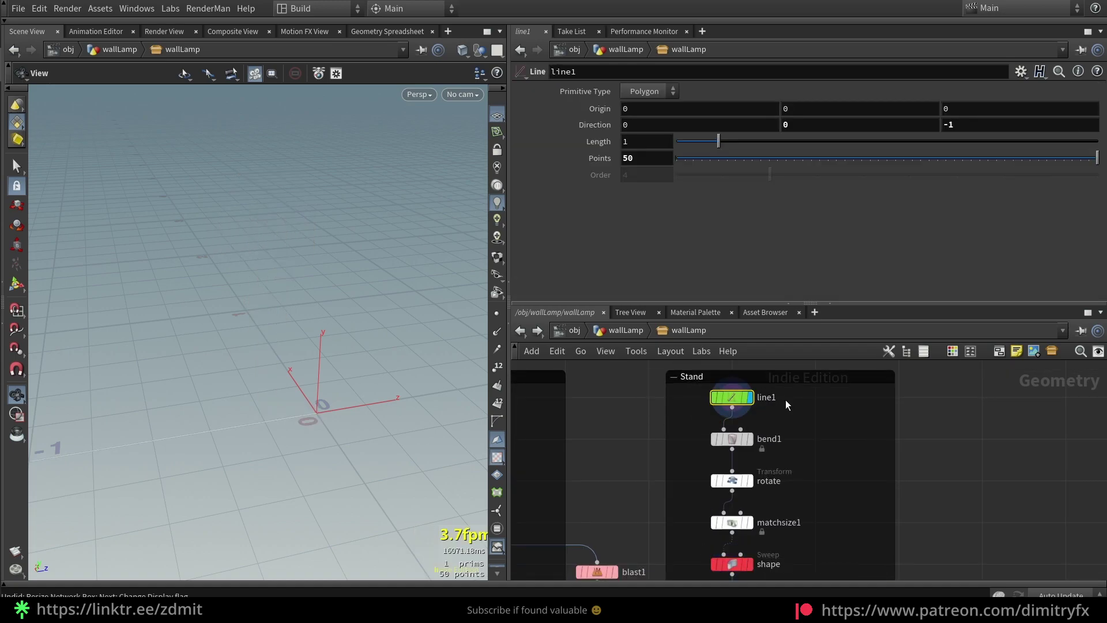
{"action": "key", "text": "space+h"}
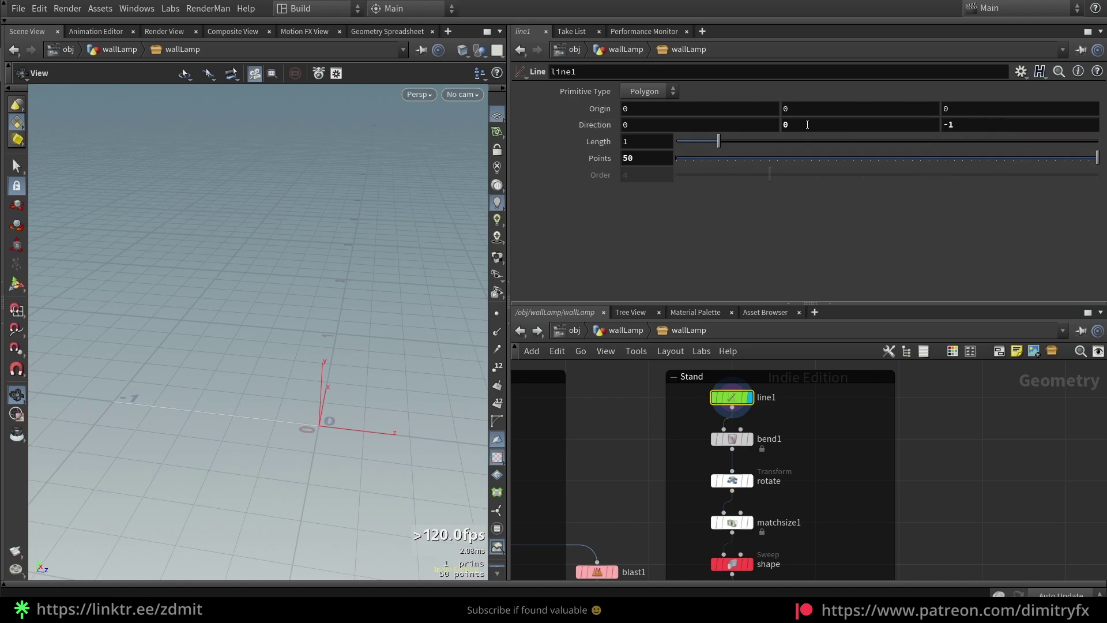
Step: Display the bend1 node and examine the bent line together with its Bend parameters
{"action": "left_click", "coordinate": [731, 438]}
{"action": "left_click", "coordinate": [749, 438]}
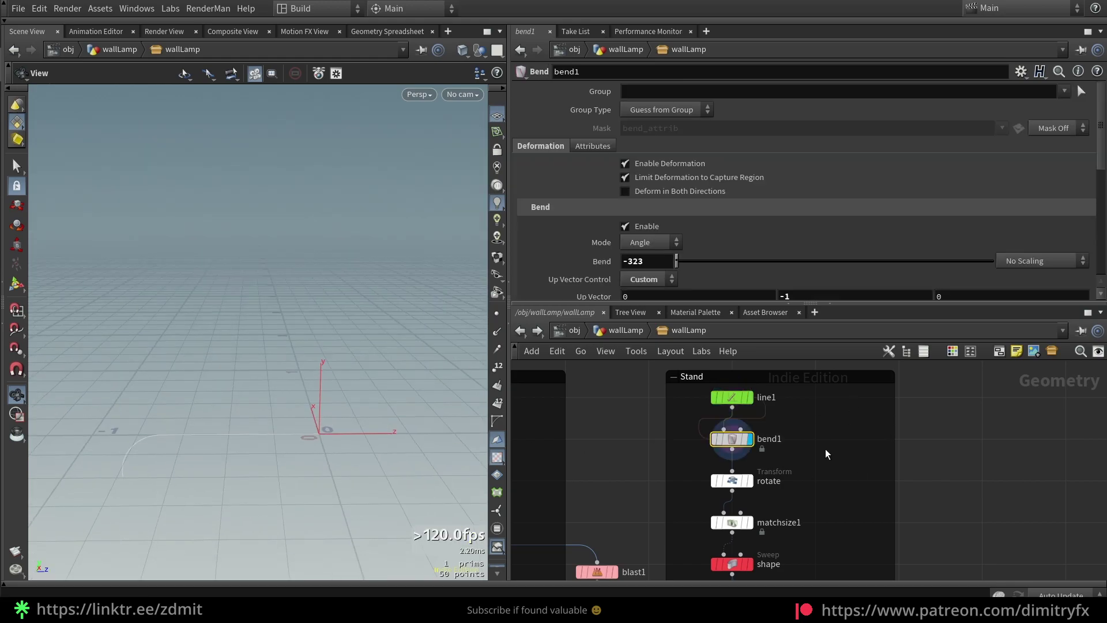
{"action": "left_click_drag", "start_coordinate": [159, 470], "coordinate": [158, 399]}
{"action": "scroll", "coordinate": [645, 444], "scroll_direction": "down", "scroll_amount": 3}
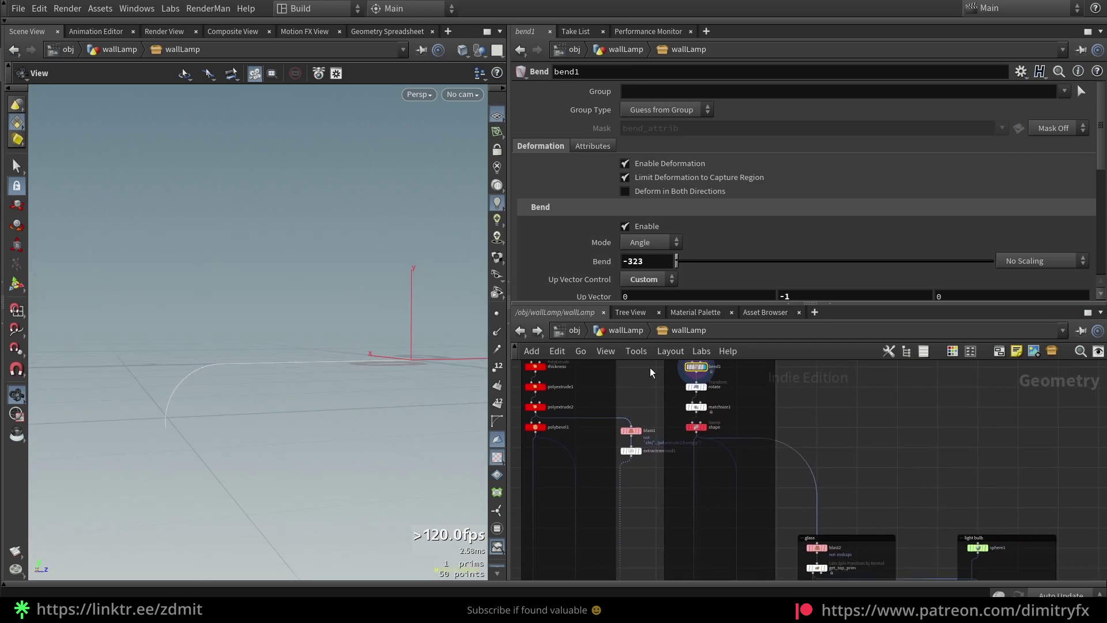
Step: Display the rotate Transform node in the Stand branch and set its Translate Y to 0.8
{"action": "scroll", "coordinate": [645, 444], "scroll_direction": "up", "scroll_amount": 3}
{"action": "left_click", "coordinate": [697, 442]}
{"action": "left_click", "coordinate": [712, 442]}
{"action": "left_click_drag", "start_coordinate": [362, 397], "coordinate": [393, 385]}
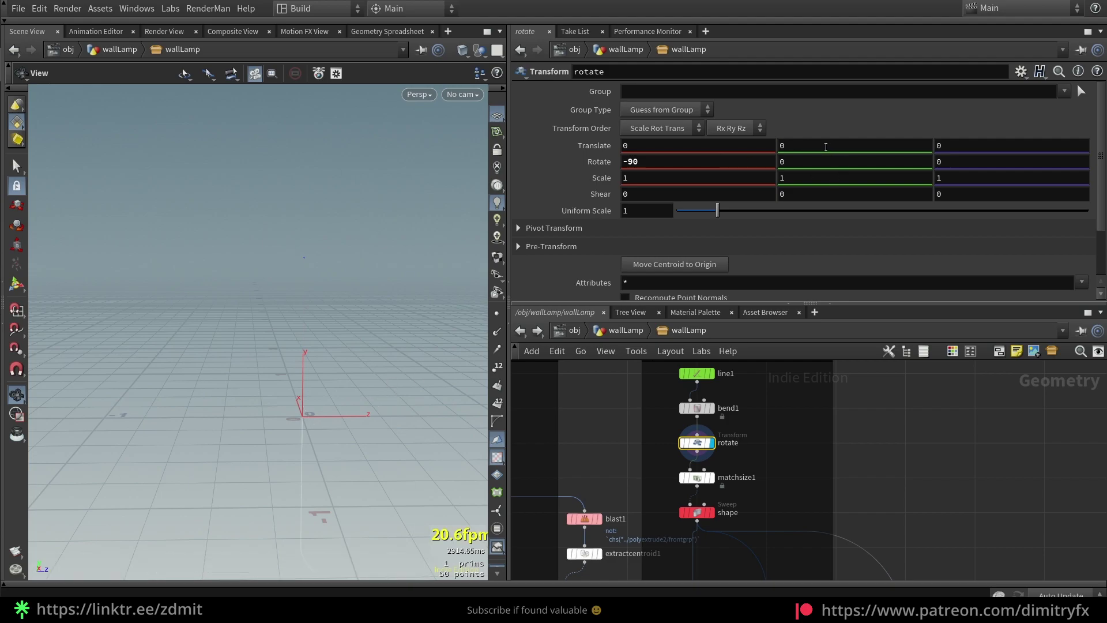
{"action": "middle_click_drag", "start_coordinate": [349, 345], "coordinate": [360, 340]}
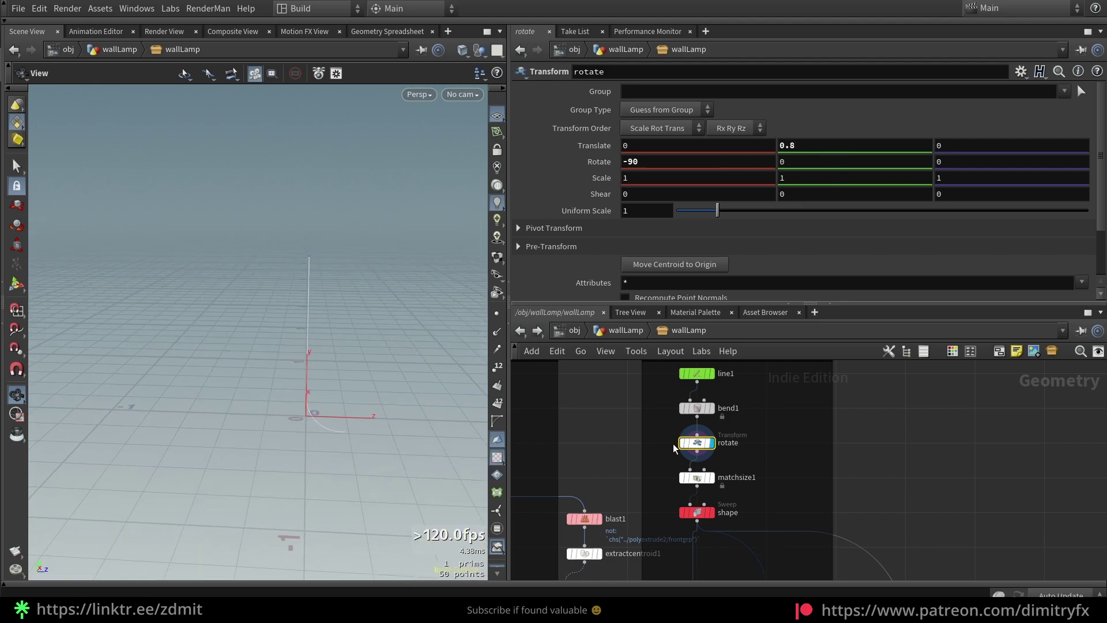
Step: Display the matchsize1 node in the Stand branch, examine the line's alignment to the origin and set Justify Y to Center
{"action": "left_click", "coordinate": [697, 478]}
{"action": "left_click", "coordinate": [711, 477]}
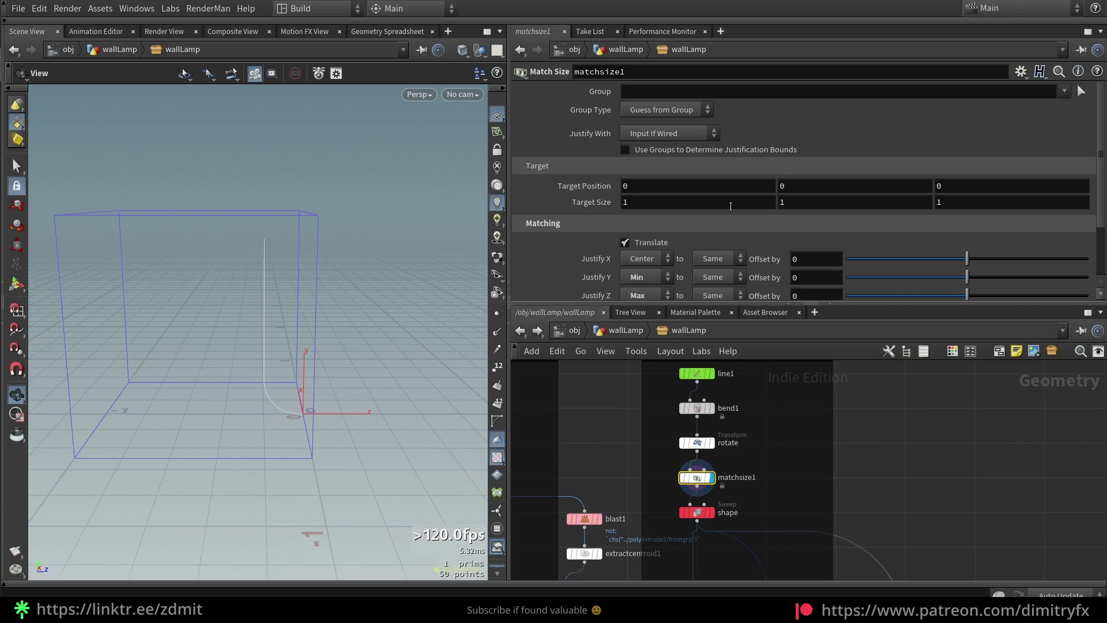
{"action": "left_click_drag", "start_coordinate": [383, 388], "coordinate": [265, 439]}
{"action": "right_click_drag", "start_coordinate": [265, 439], "coordinate": [316, 424]}
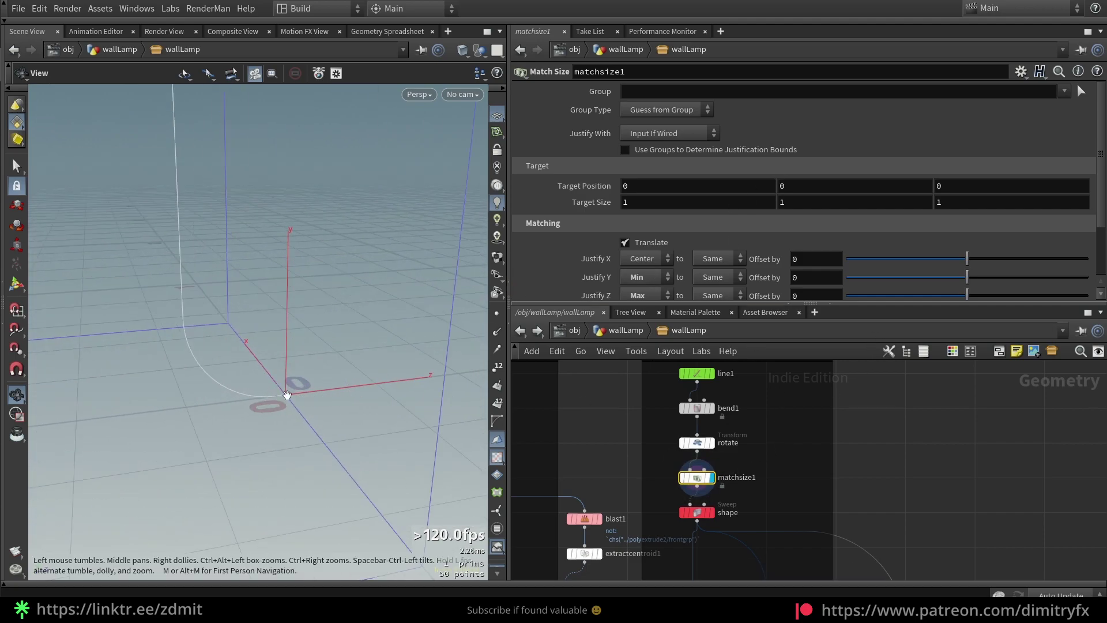
{"action": "scroll", "coordinate": [623, 267], "scroll_direction": "down", "scroll_amount": 2}
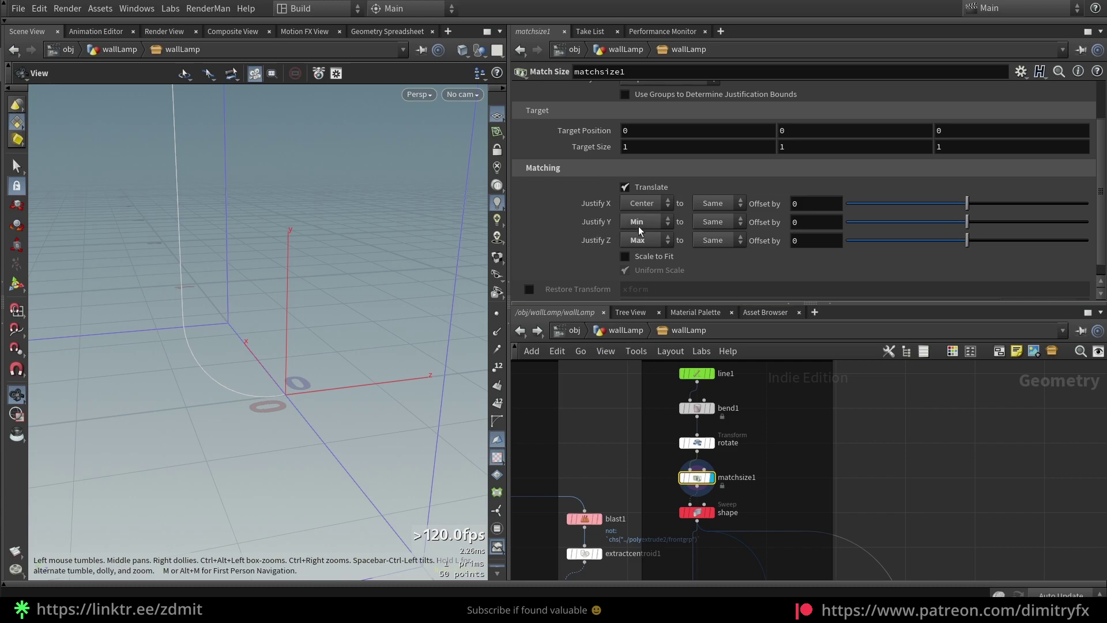
{"action": "left_click", "coordinate": [639, 230]}
{"action": "left_click", "coordinate": [640, 241]}
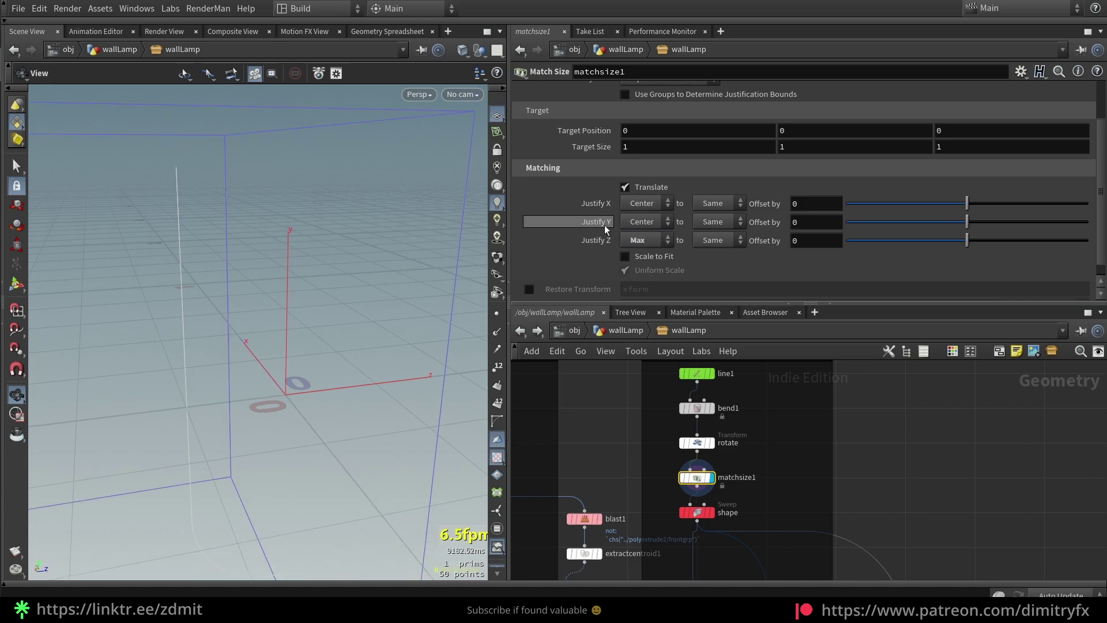
Step: Undo the Justify Y change on matchsize1 and display the shape Sweep node of the Stand branch
{"action": "key", "text": "ctrl+z"}
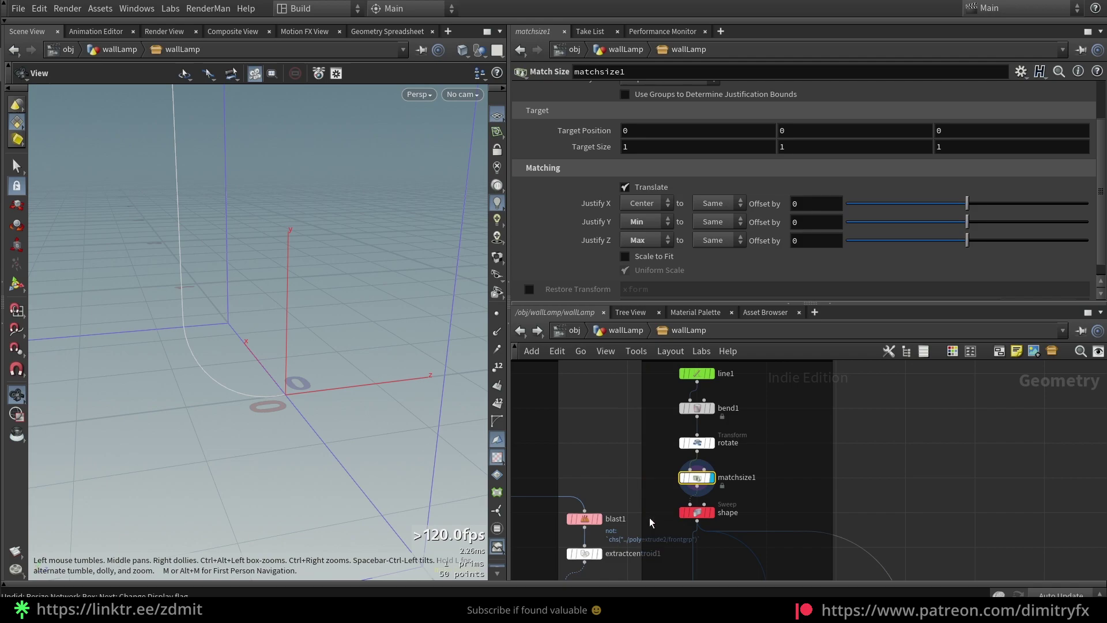
{"action": "left_click", "coordinate": [696, 512]}
{"action": "left_click", "coordinate": [711, 513]}
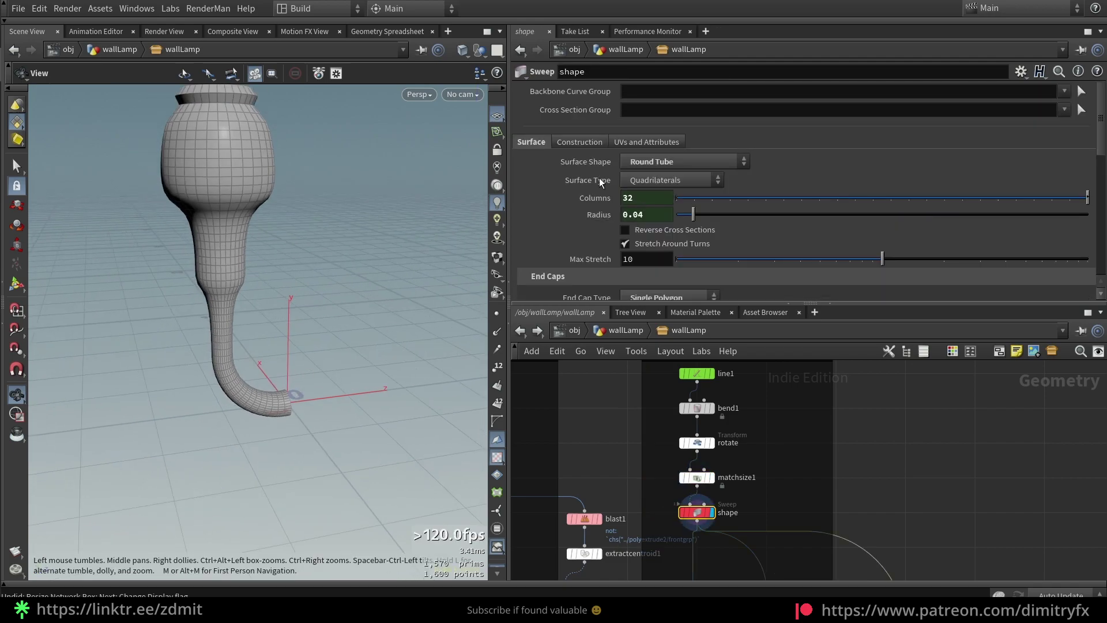
Step: Examine the shape node's Sweep parameters, including Surface Type, Columns, Radius, End Cap Type and End Caps Group, along with the swept stand
{"action": "scroll", "coordinate": [756, 516], "scroll_direction": "up", "scroll_amount": 5}
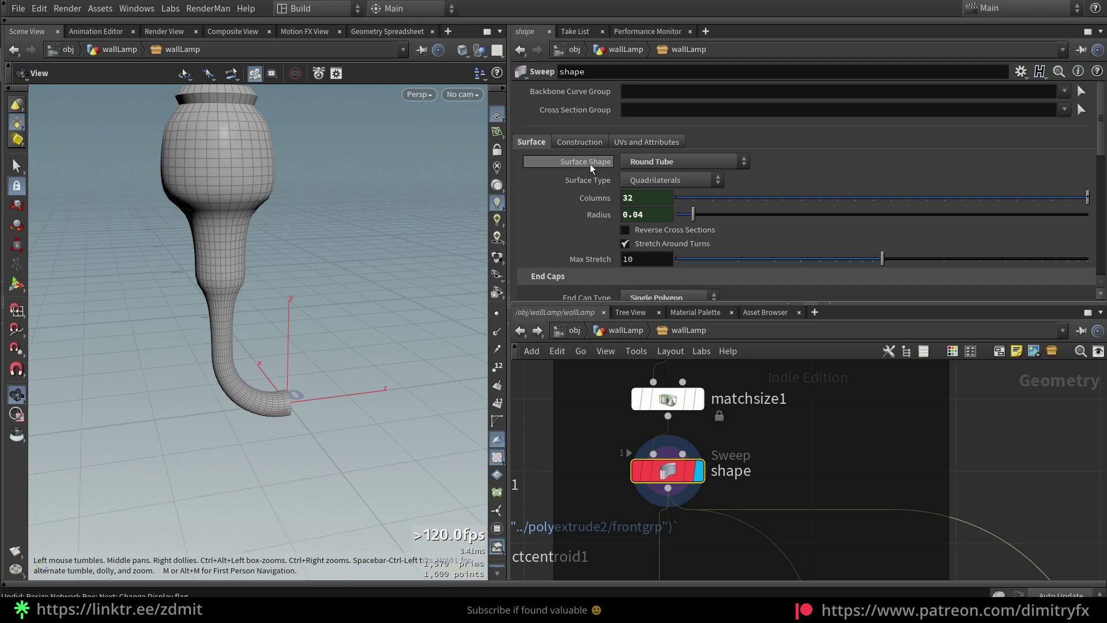
{"action": "left_click", "coordinate": [646, 181]}
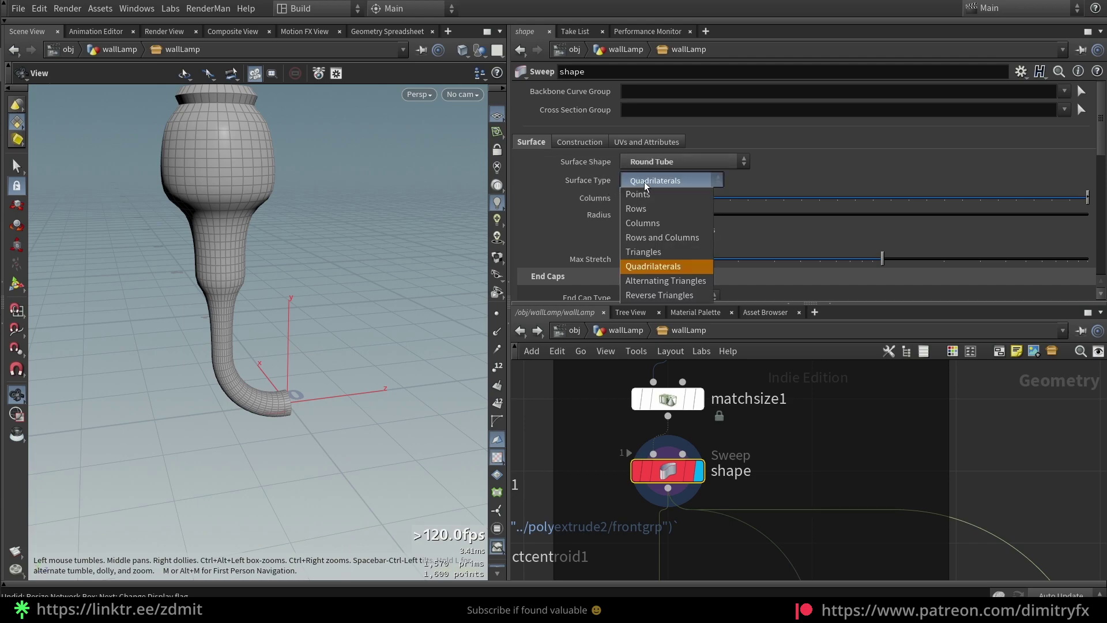
{"action": "left_click", "coordinate": [646, 183]}
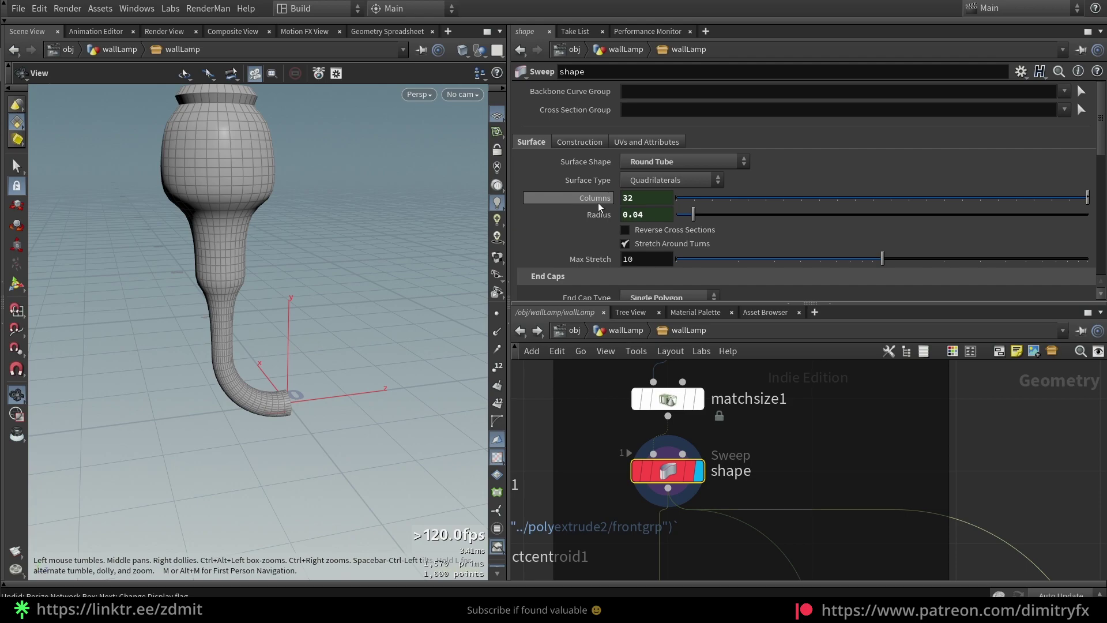
{"action": "left_click_drag", "start_coordinate": [677, 222], "coordinate": [684, 214]}
{"action": "scroll", "coordinate": [589, 269], "scroll_direction": "down", "scroll_amount": 3}
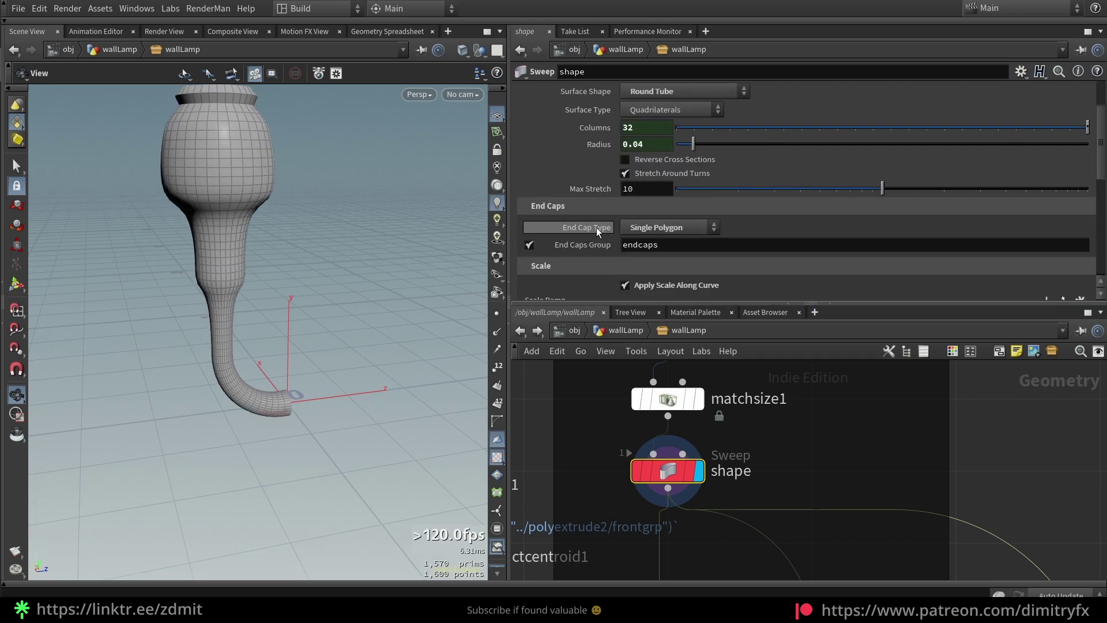
{"action": "left_click", "coordinate": [666, 230]}
{"action": "left_click", "coordinate": [665, 230]}
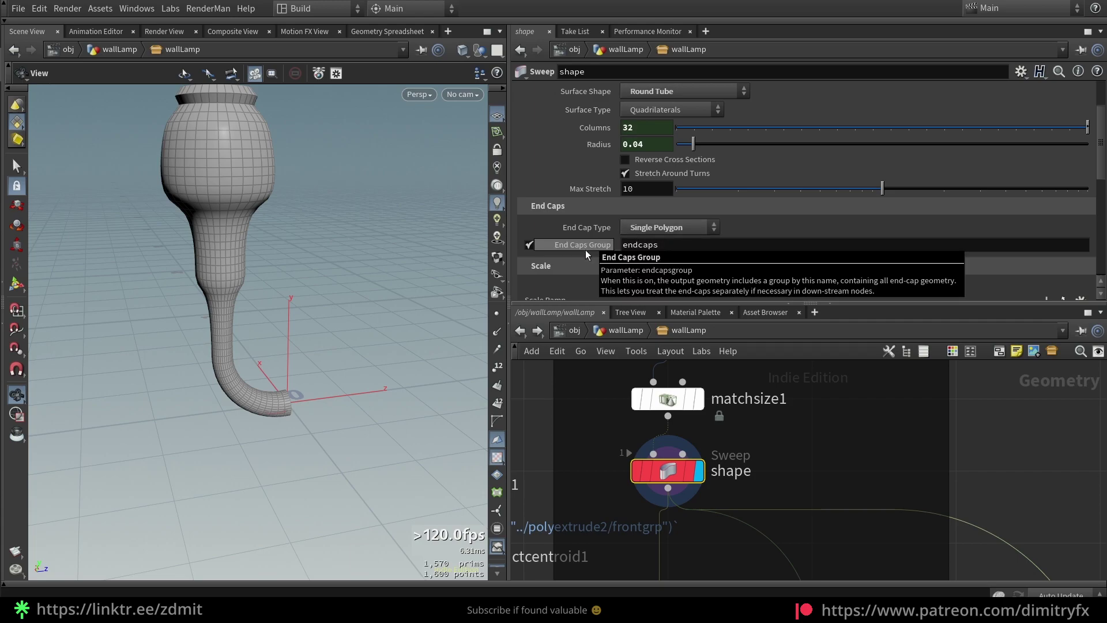
{"action": "scroll", "coordinate": [841, 449], "scroll_direction": "down", "scroll_amount": 3}
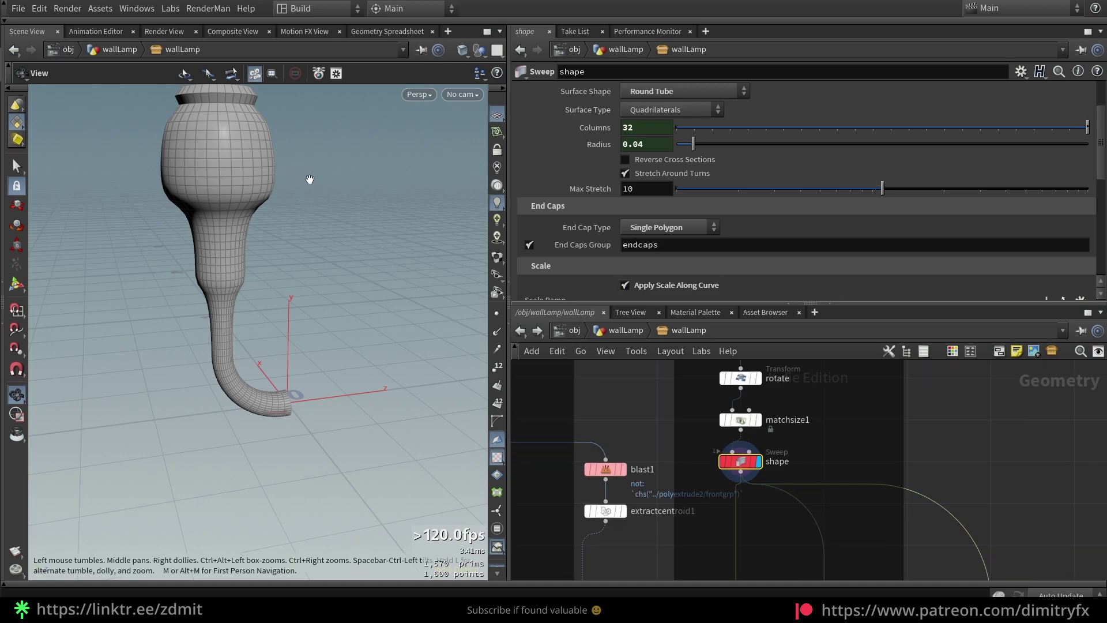
{"action": "left_click_drag", "start_coordinate": [309, 178], "coordinate": [284, 229]}
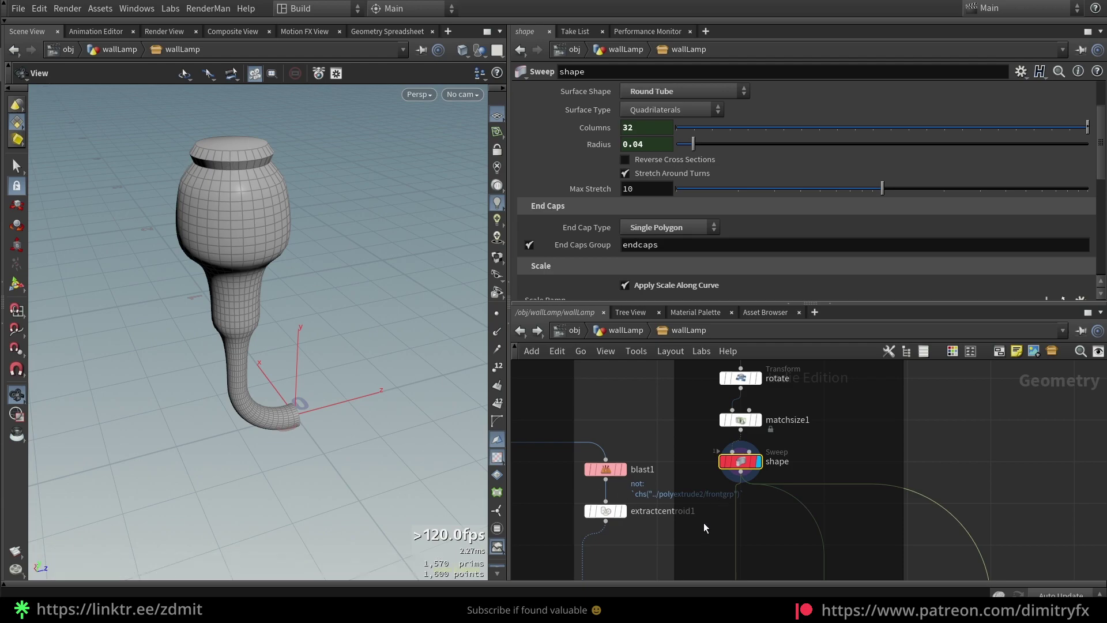
Step: Display extractcentroid1 and the shape node alternately to compare the centroid point with the stand geometry
{"action": "scroll", "coordinate": [719, 520], "scroll_direction": "down", "scroll_amount": 3}
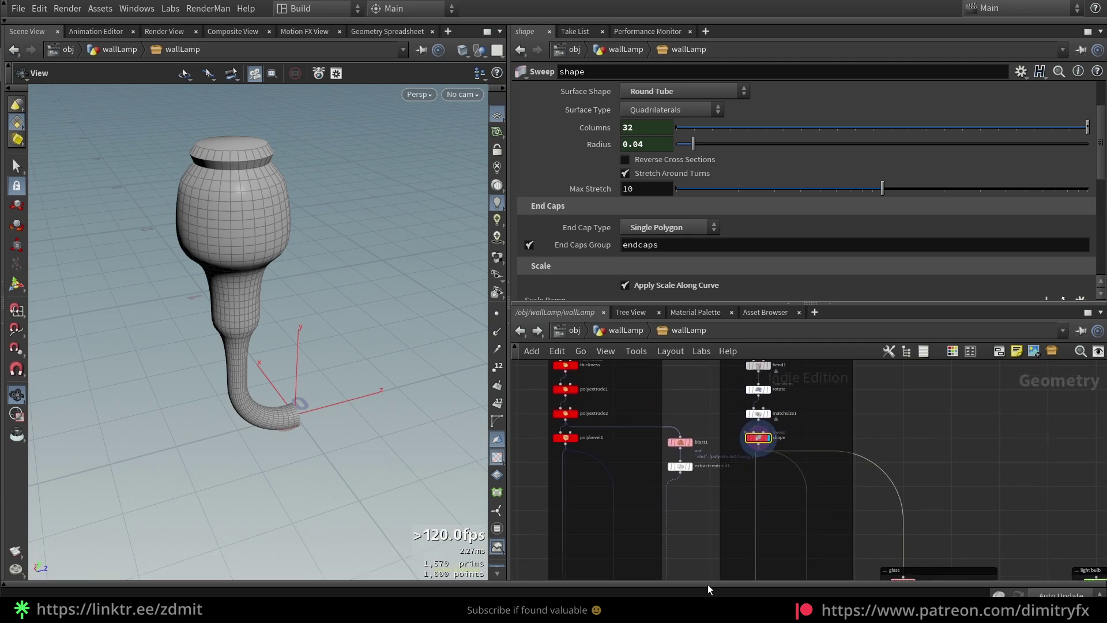
{"action": "scroll", "coordinate": [671, 458], "scroll_direction": "up", "scroll_amount": 3}
{"action": "left_click", "coordinate": [651, 441]}
{"action": "left_click", "coordinate": [672, 441]}
{"action": "middle_click_drag", "start_coordinate": [783, 408], "coordinate": [763, 450]}
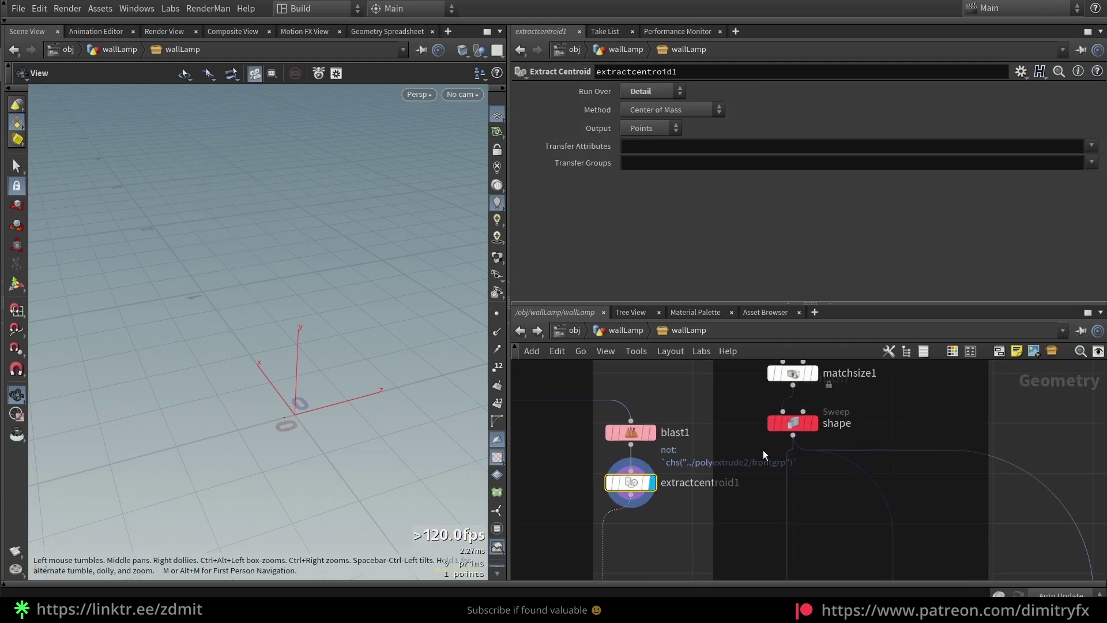
{"action": "left_click", "coordinate": [814, 423]}
{"action": "left_click", "coordinate": [780, 424]}
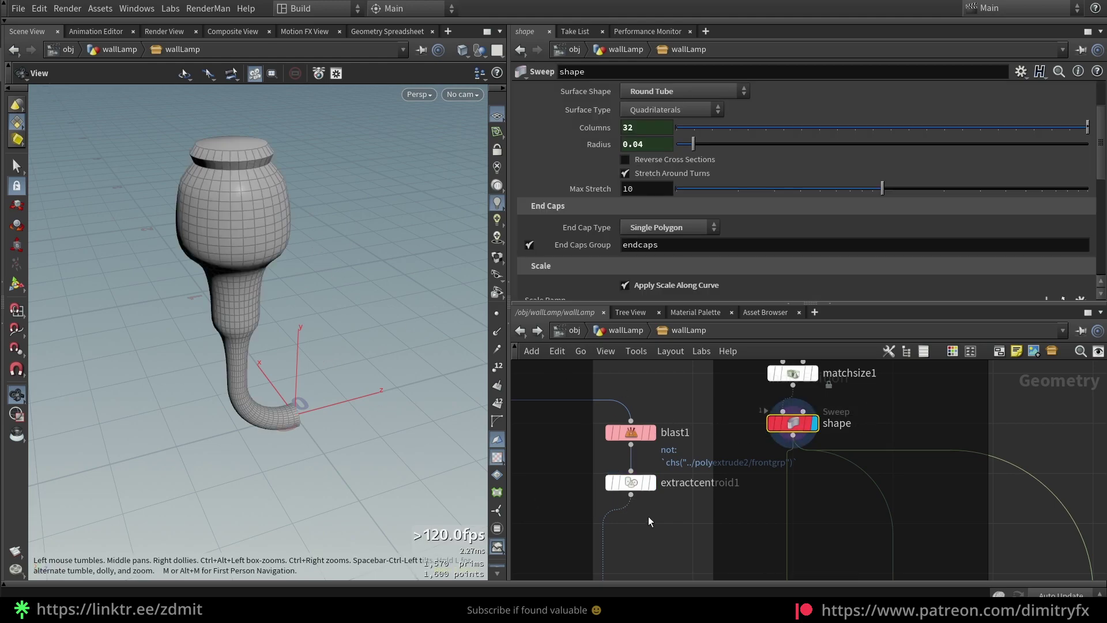
{"action": "left_click", "coordinate": [632, 482]}
{"action": "left_click", "coordinate": [653, 482]}
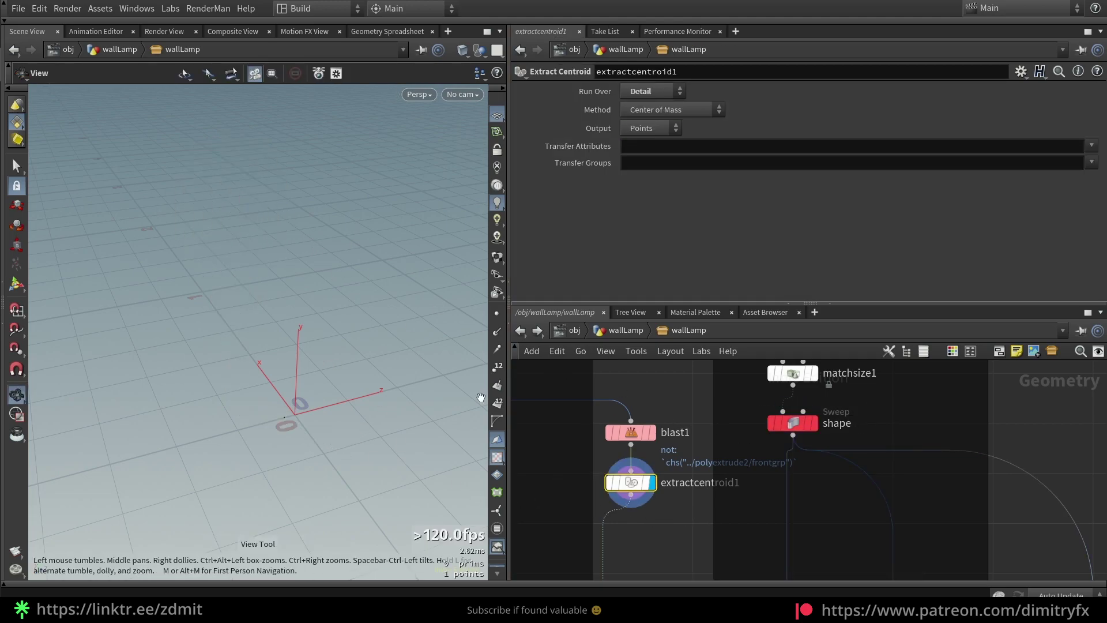
Step: Show points in the viewport and compare blast1's isolated front face with the point extracted by extractcentroid1
{"action": "left_click", "coordinate": [497, 315]}
{"action": "left_click", "coordinate": [631, 431]}
{"action": "left_click", "coordinate": [653, 432]}
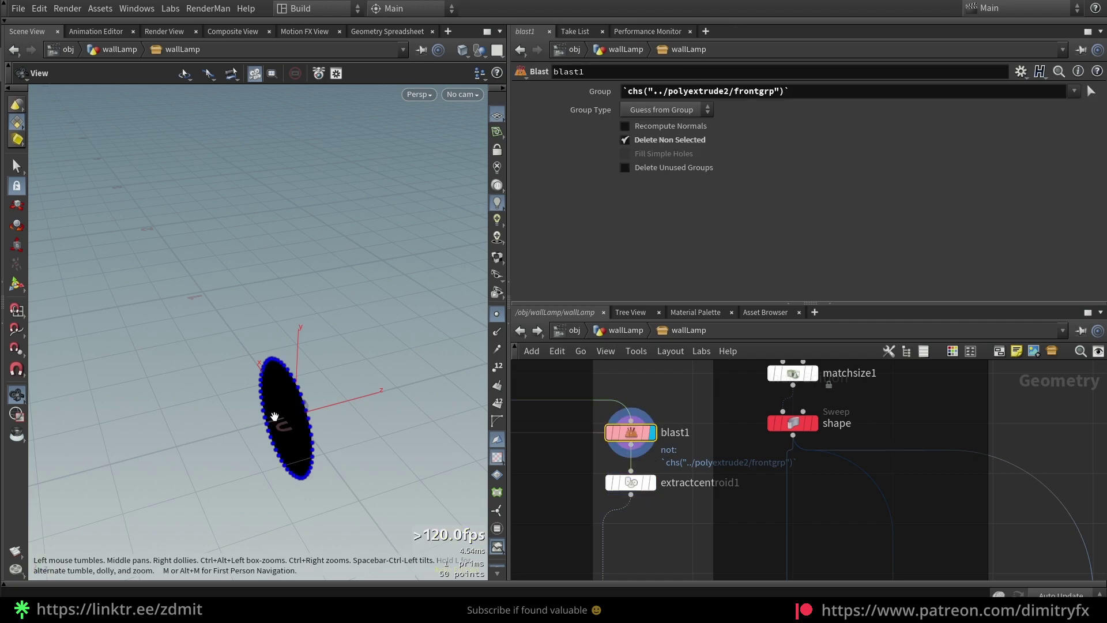
{"action": "left_click_drag", "start_coordinate": [277, 392], "coordinate": [317, 383]}
{"action": "left_click", "coordinate": [634, 485]}
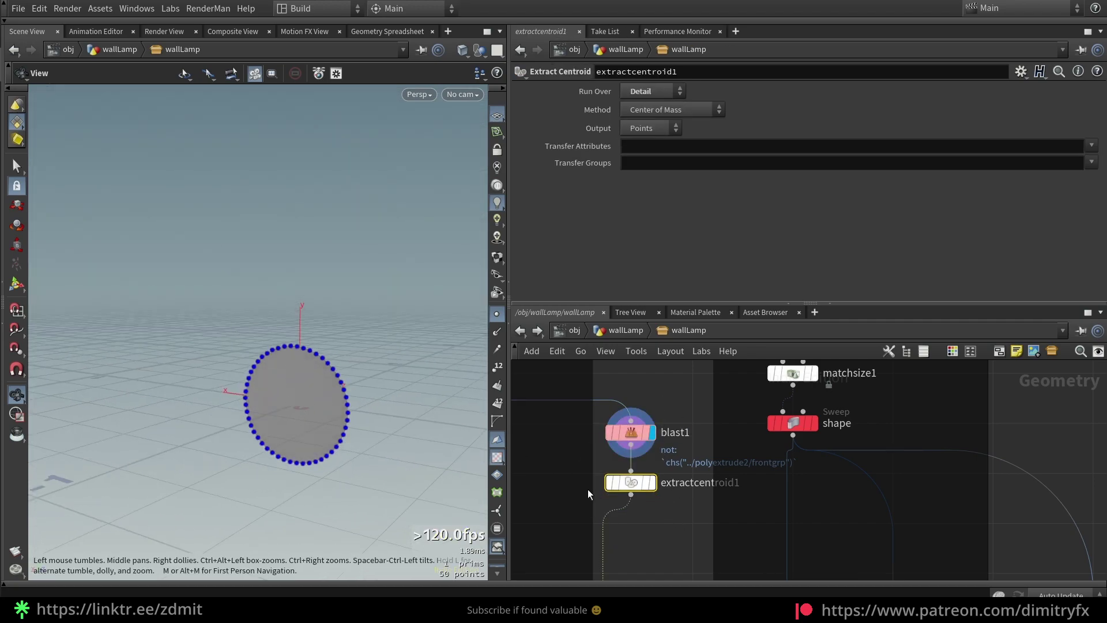
{"action": "left_click", "coordinate": [652, 482]}
Step: Display the copytopoints1 node and examine how the stand is placed on the centroid point
{"action": "scroll", "coordinate": [664, 519], "scroll_direction": "down", "scroll_amount": 6}
{"action": "scroll", "coordinate": [663, 504], "scroll_direction": "up", "scroll_amount": 6}
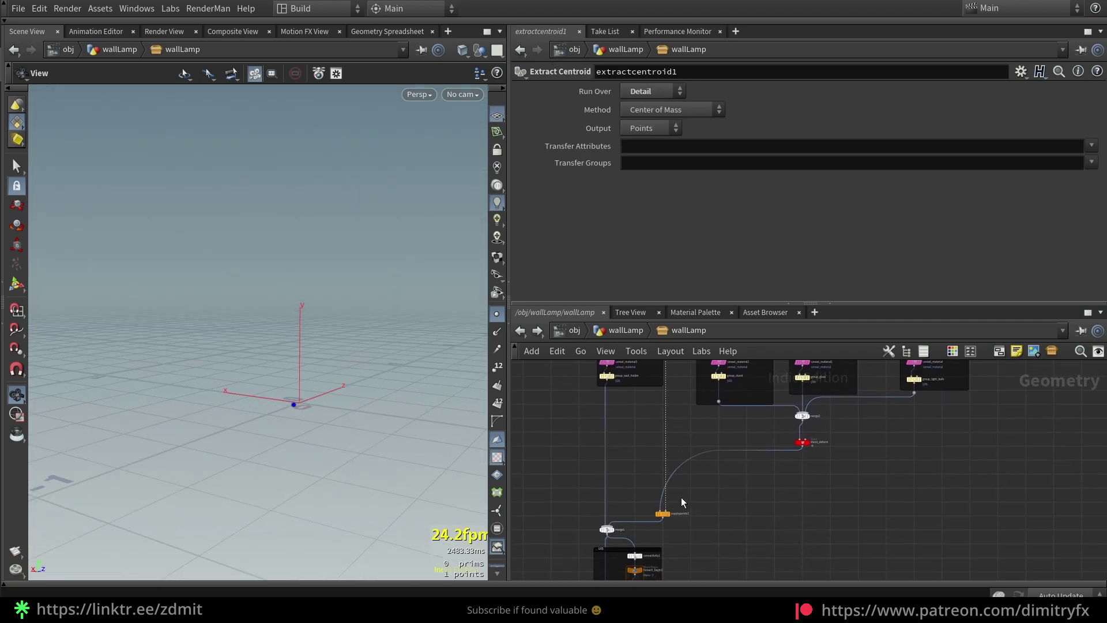
{"action": "left_click", "coordinate": [637, 526]}
{"action": "left_click", "coordinate": [652, 526]}
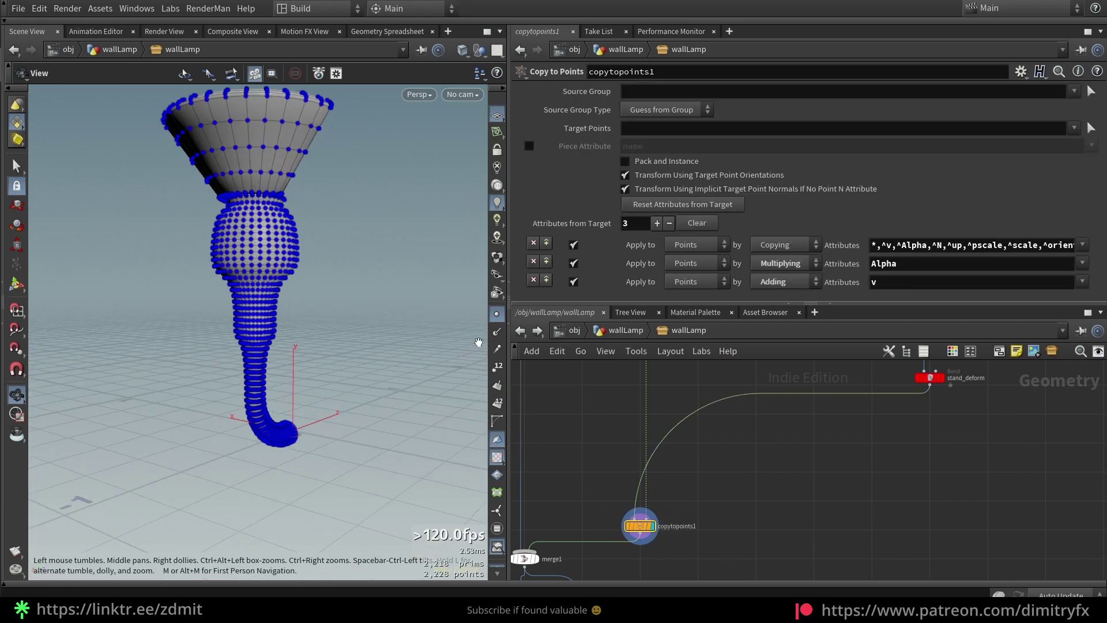
{"action": "left_click_drag", "start_coordinate": [292, 367], "coordinate": [279, 419]}
{"action": "scroll", "coordinate": [281, 421], "scroll_direction": "up", "scroll_amount": 6}
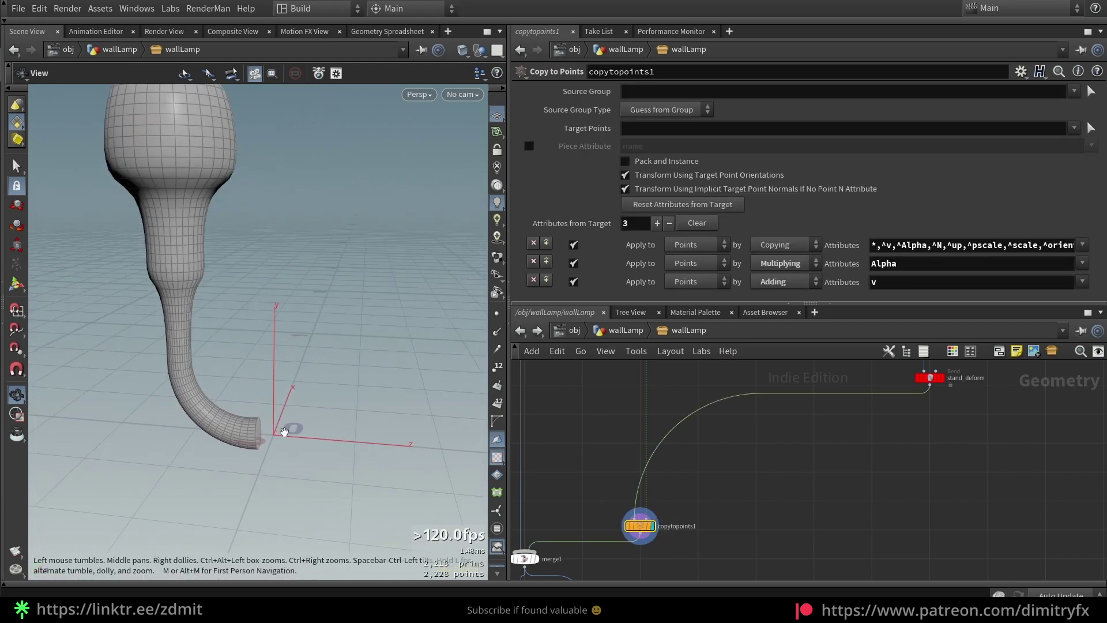
Step: View extractcentroid1's node info, template the node and inspect the stand's end in wireframe
{"action": "scroll", "coordinate": [686, 543], "scroll_direction": "down", "scroll_amount": 6}
{"action": "scroll", "coordinate": [685, 543], "scroll_direction": "up", "scroll_amount": 5}
{"action": "middle_click", "coordinate": [670, 426]}
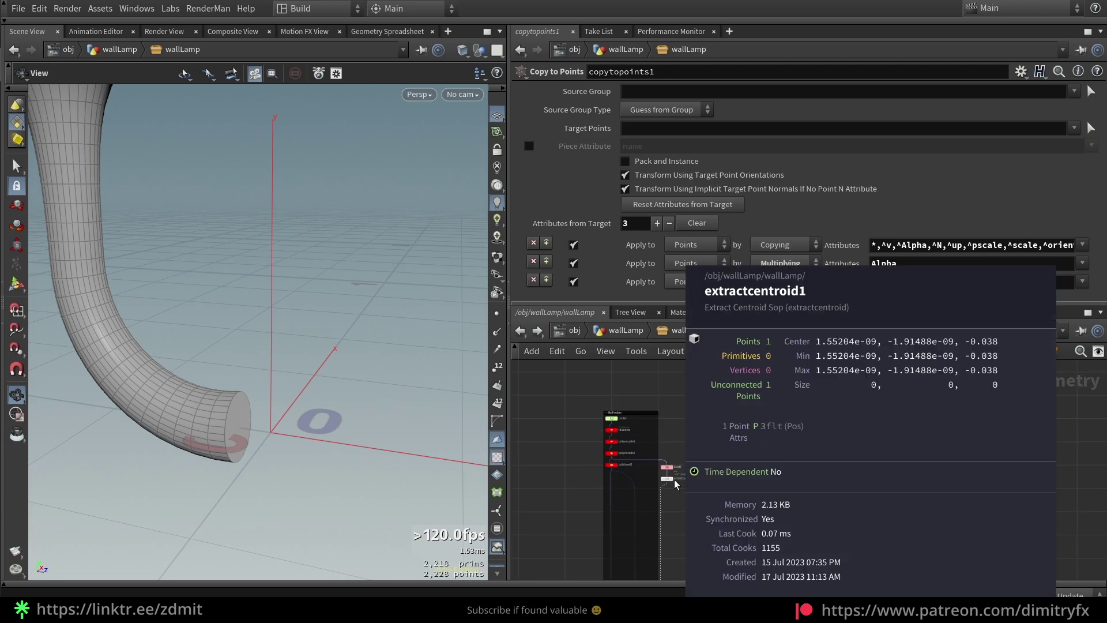
{"action": "left_click", "coordinate": [670, 427]}
{"action": "scroll", "coordinate": [263, 423], "scroll_direction": "up", "scroll_amount": 3}
{"action": "scroll", "coordinate": [262, 423], "scroll_direction": "down", "scroll_amount": 4}
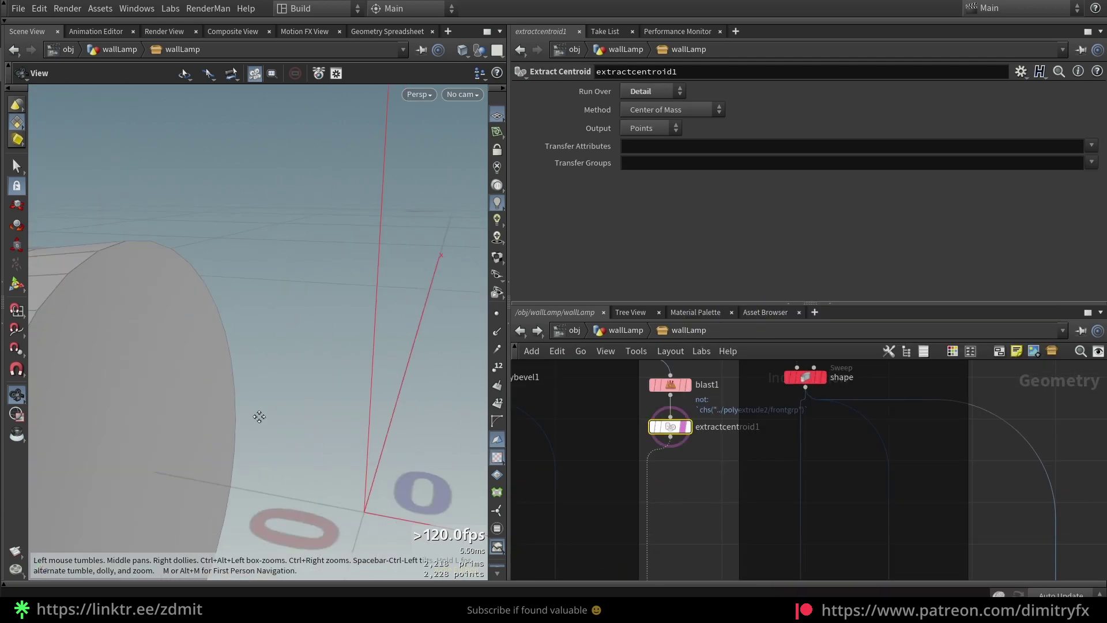
{"action": "left_click_drag", "start_coordinate": [260, 416], "coordinate": [240, 408]}
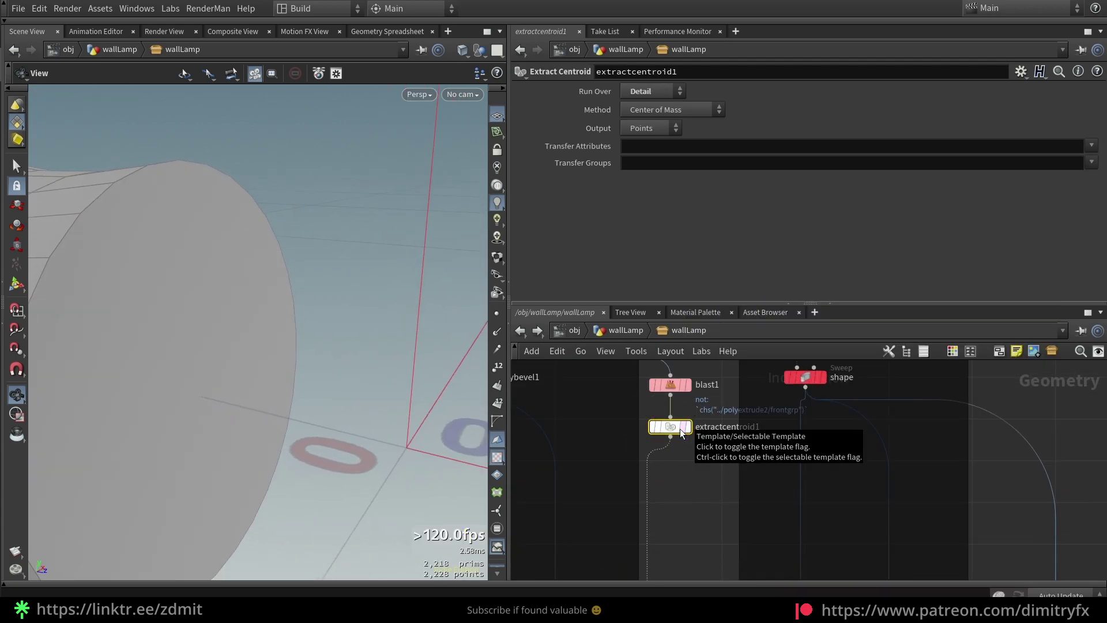
{"action": "key", "text": "w"}
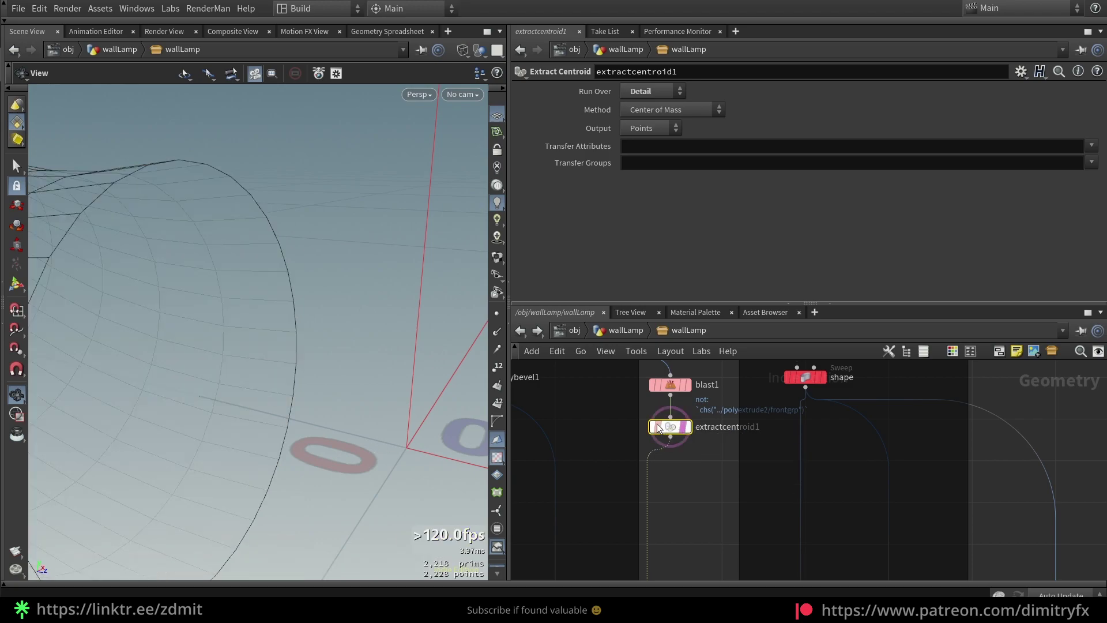
{"action": "left_click_drag", "start_coordinate": [192, 390], "coordinate": [215, 385]}
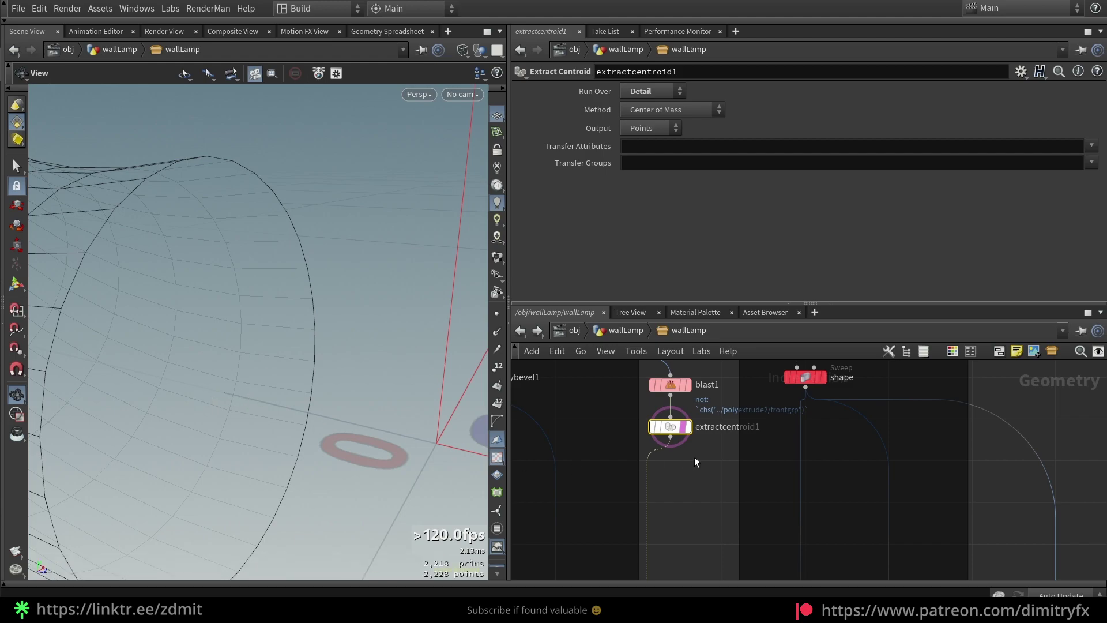
{"action": "mouse_move", "coordinate": [657, 426]}
Step: Display enable_coloring_or_not2 framed in the viewport, view unreal_material2's parameters, and display the group_stand node
{"action": "scroll", "coordinate": [682, 452], "scroll_direction": "down", "scroll_amount": 5}
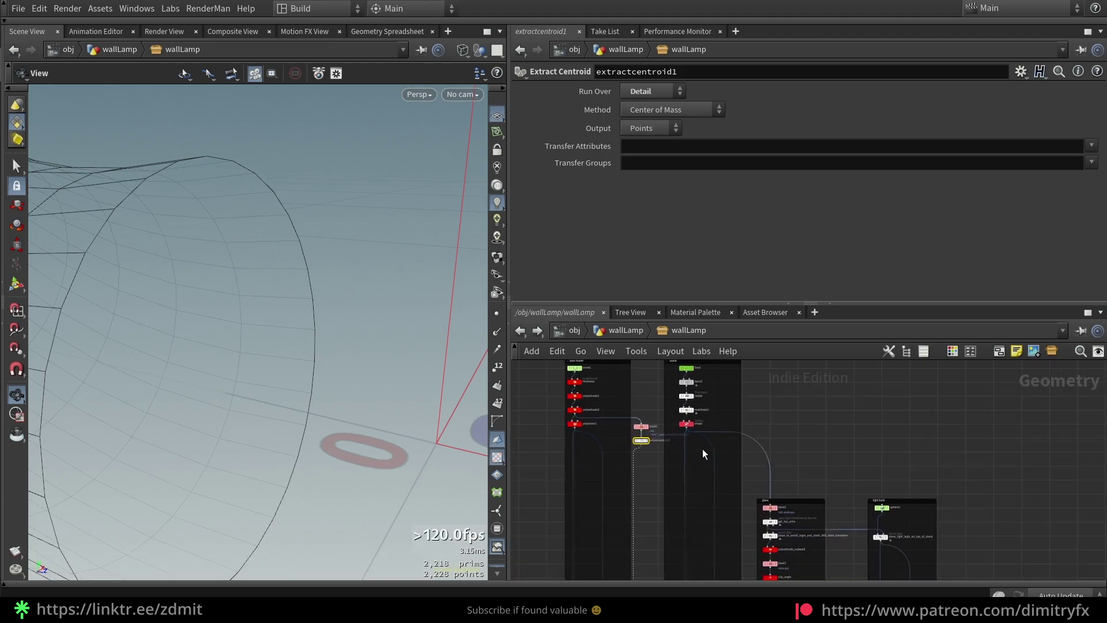
{"action": "scroll", "coordinate": [714, 452], "scroll_direction": "up", "scroll_amount": 5}
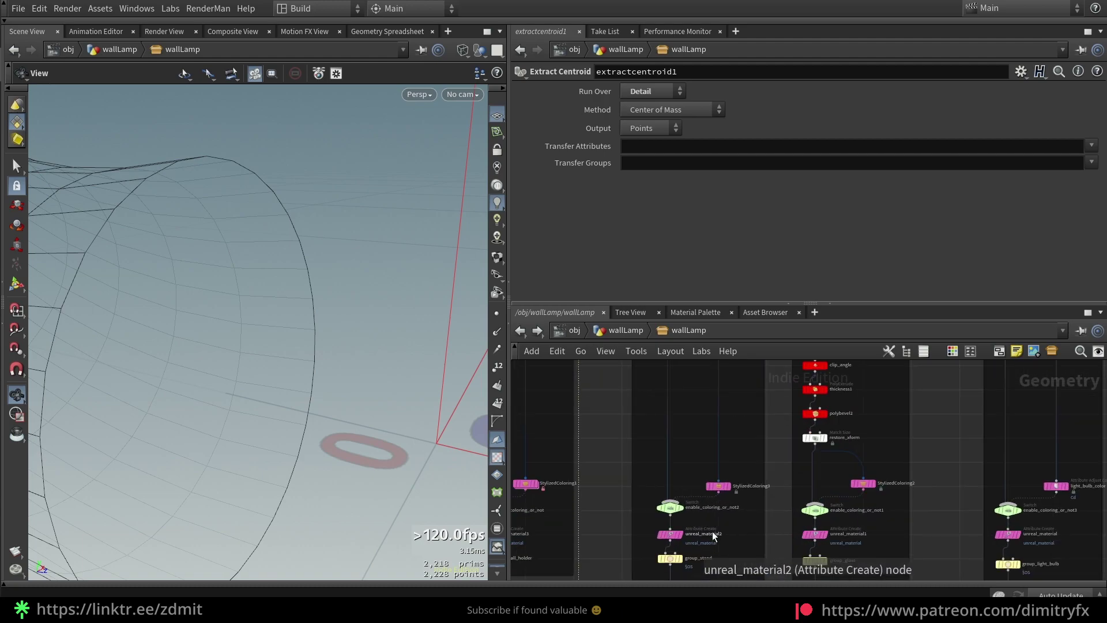
{"action": "left_click", "coordinate": [675, 508]}
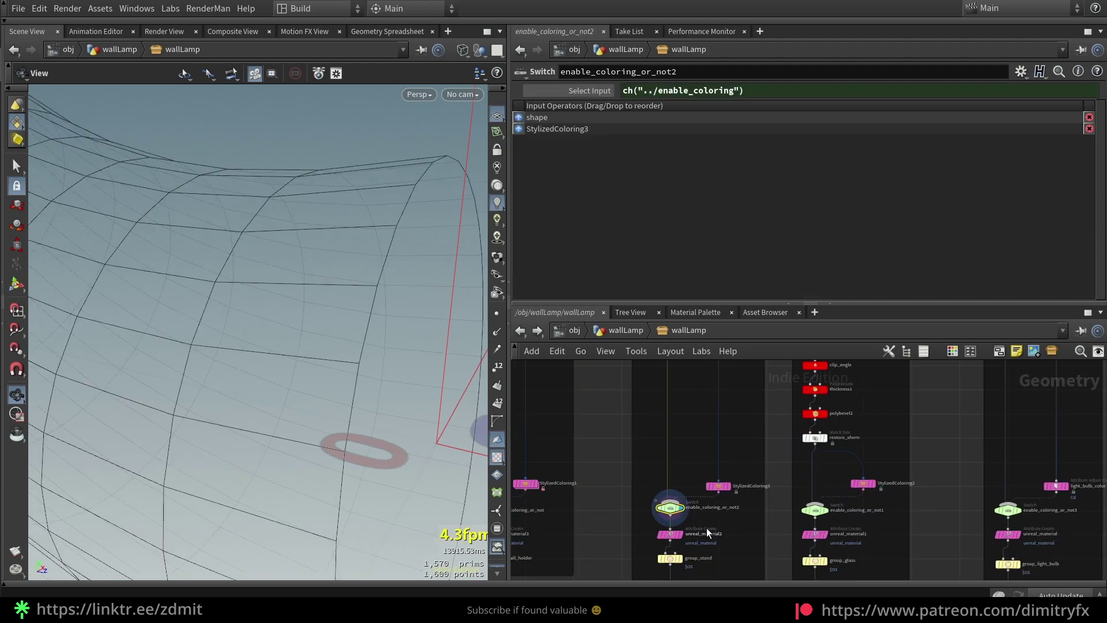
{"action": "key", "text": "f"}
{"action": "scroll", "coordinate": [729, 487], "scroll_direction": "up", "scroll_amount": 4}
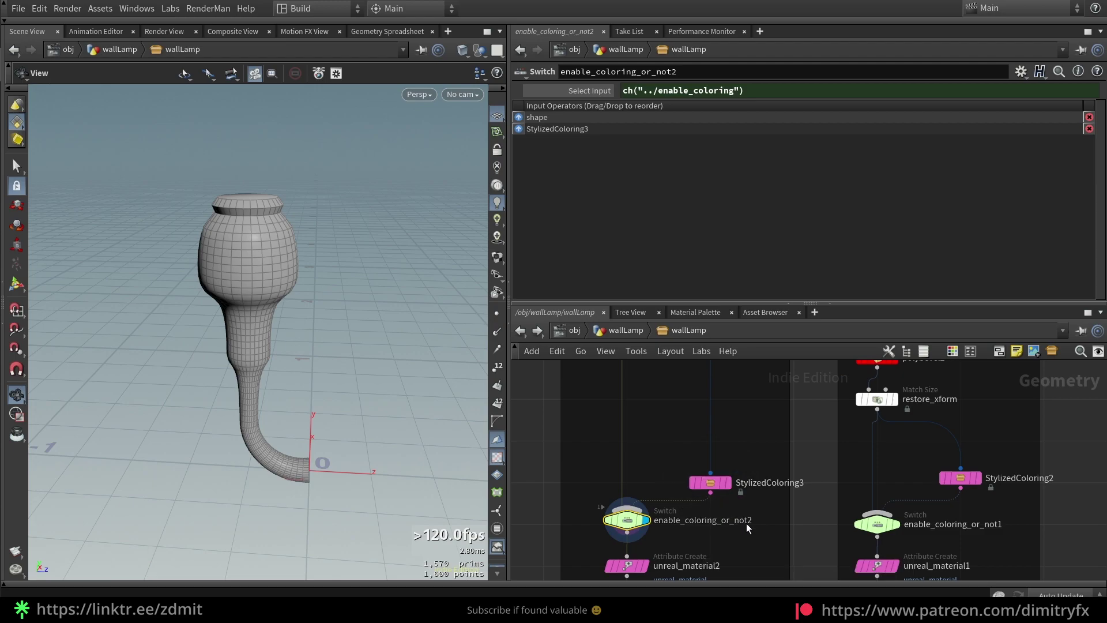
{"action": "left_click", "coordinate": [689, 489]}
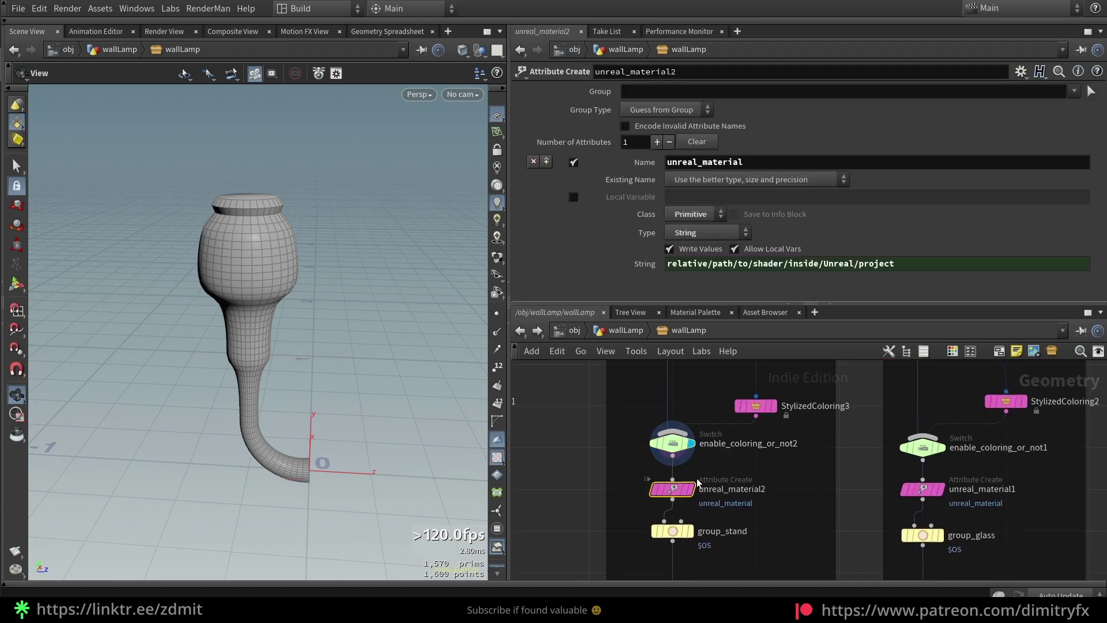
{"action": "left_click", "coordinate": [689, 531]}
{"action": "scroll", "coordinate": [724, 522], "scroll_direction": "down", "scroll_amount": 5}
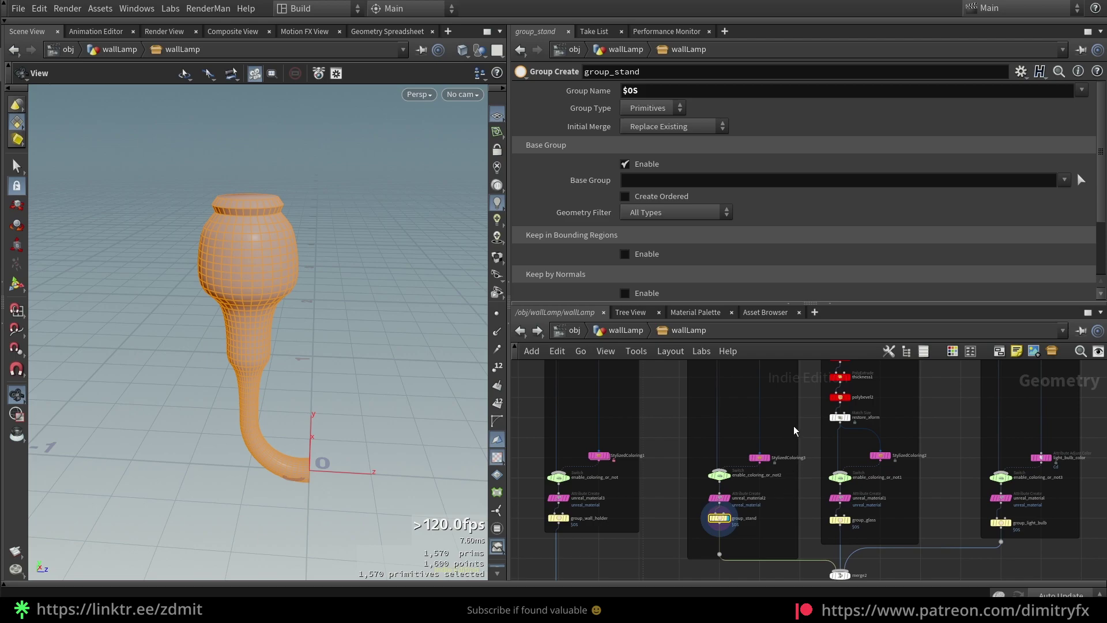
Step: Display the blast2 node in the glass branch and view its Group parameter
{"action": "scroll", "coordinate": [792, 409], "scroll_direction": "up", "scroll_amount": 4}
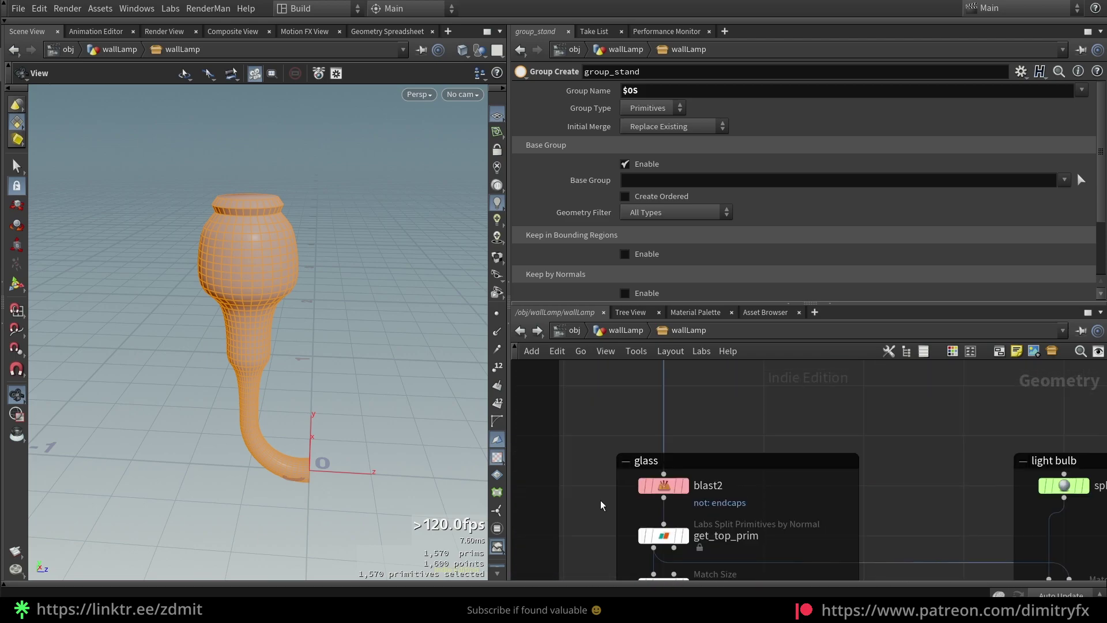
{"action": "left_click", "coordinate": [676, 474]}
{"action": "left_click", "coordinate": [696, 474]}
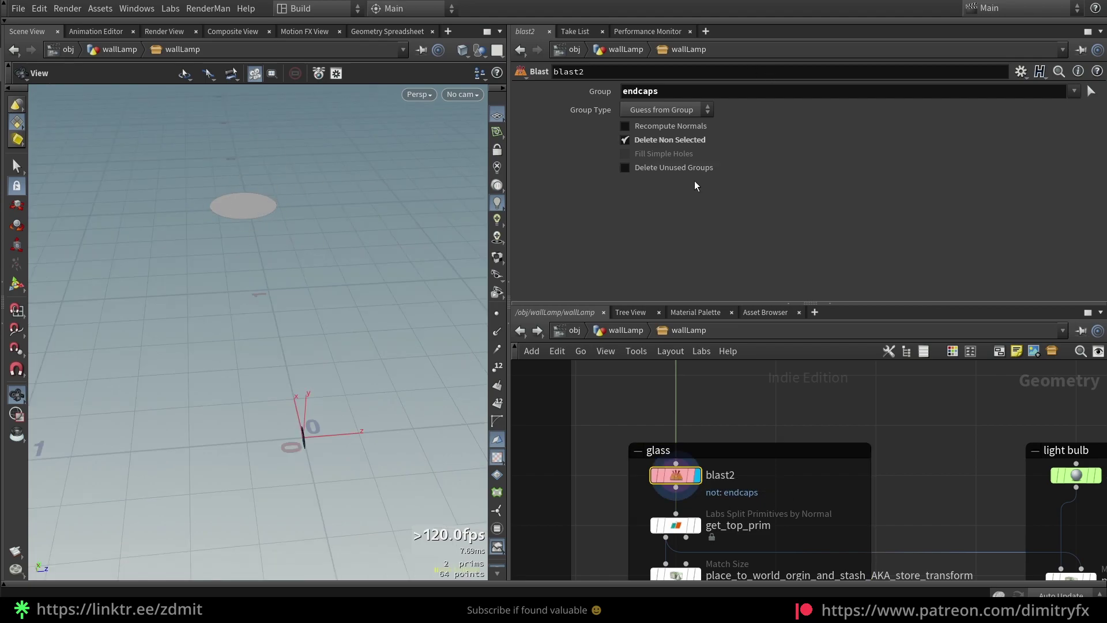
Step: Reference the shape node's End Caps Group in blast2 by setting its Group to `chs("../shape/endcapsgroup")`
{"action": "scroll", "coordinate": [733, 411], "scroll_direction": "down", "scroll_amount": 4}
{"action": "scroll", "coordinate": [649, 466], "scroll_direction": "up", "scroll_amount": 4}
{"action": "left_click", "coordinate": [656, 389]}
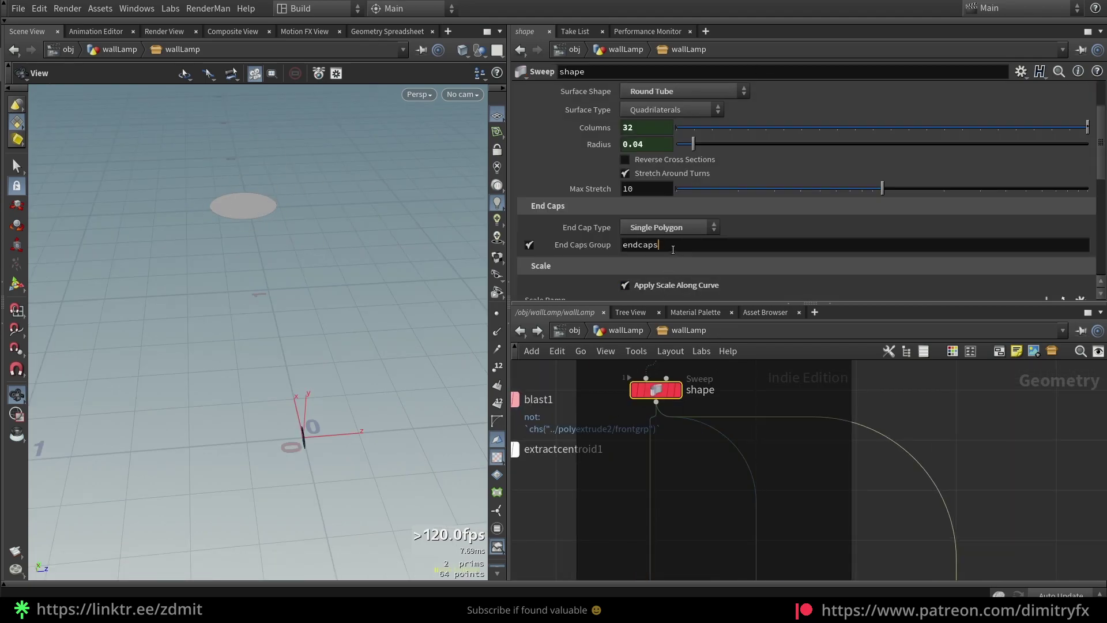
{"action": "middle_click_drag", "start_coordinate": [1028, 537], "coordinate": [805, 510]}
{"action": "left_click", "coordinate": [802, 501]}
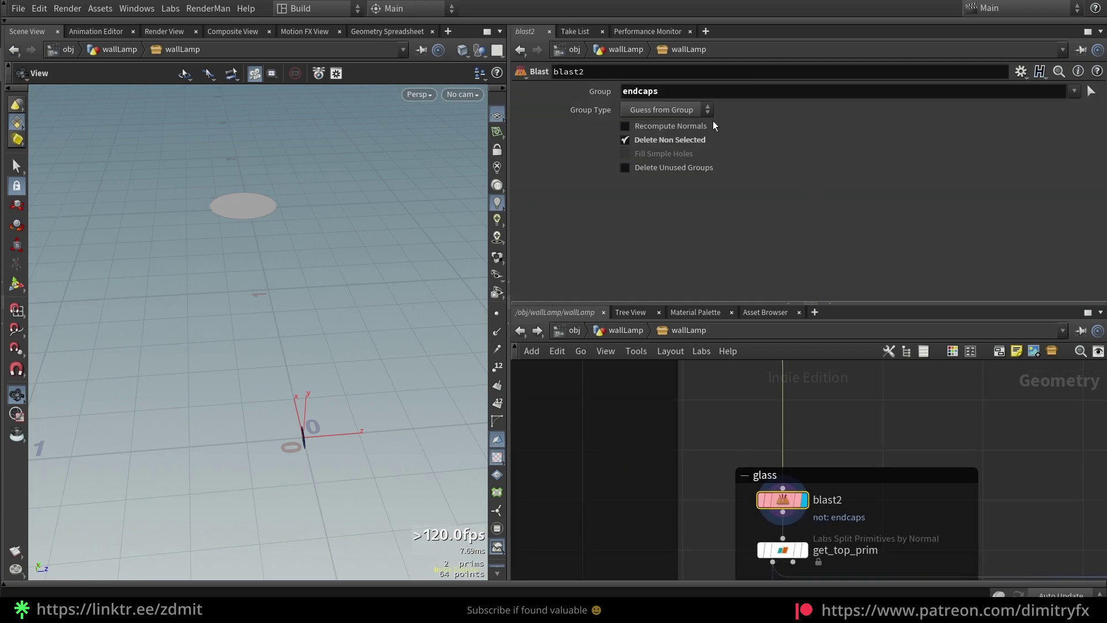
{"action": "type", "text": "chs(\"../shape/endcapsgroup\")"}
Step: Check the End Caps Group on the shape node against the referenced Group parameter of blast2
{"action": "middle_click_drag", "start_coordinate": [729, 346], "coordinate": [712, 440]}
{"action": "left_click", "coordinate": [663, 396]}
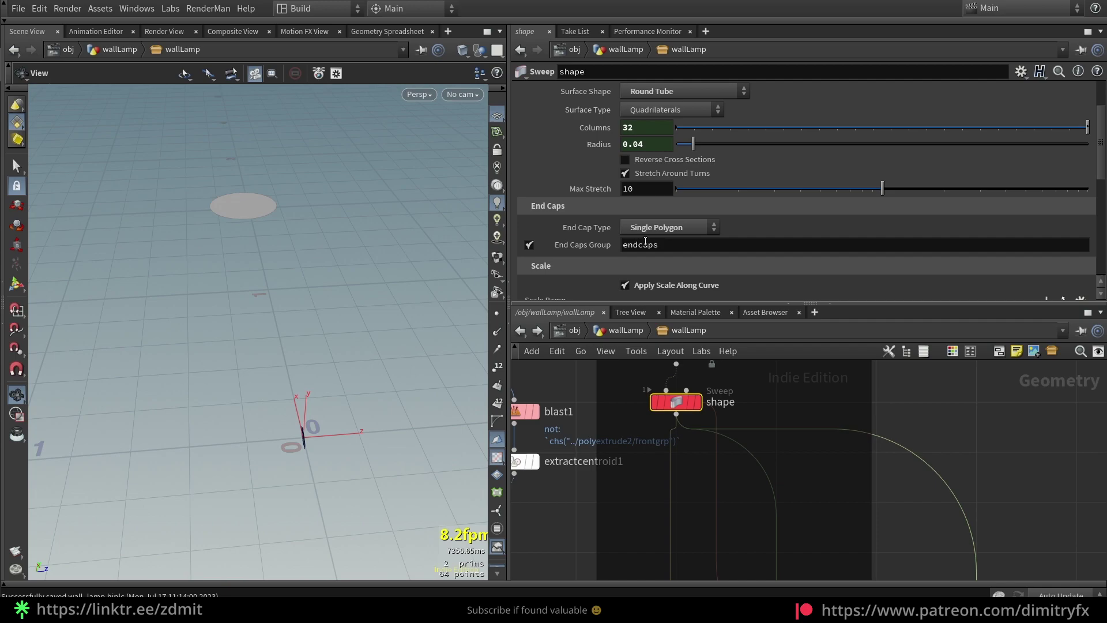
{"action": "middle_click_drag", "start_coordinate": [952, 574], "coordinate": [669, 399]}
{"action": "left_click", "coordinate": [733, 403]}
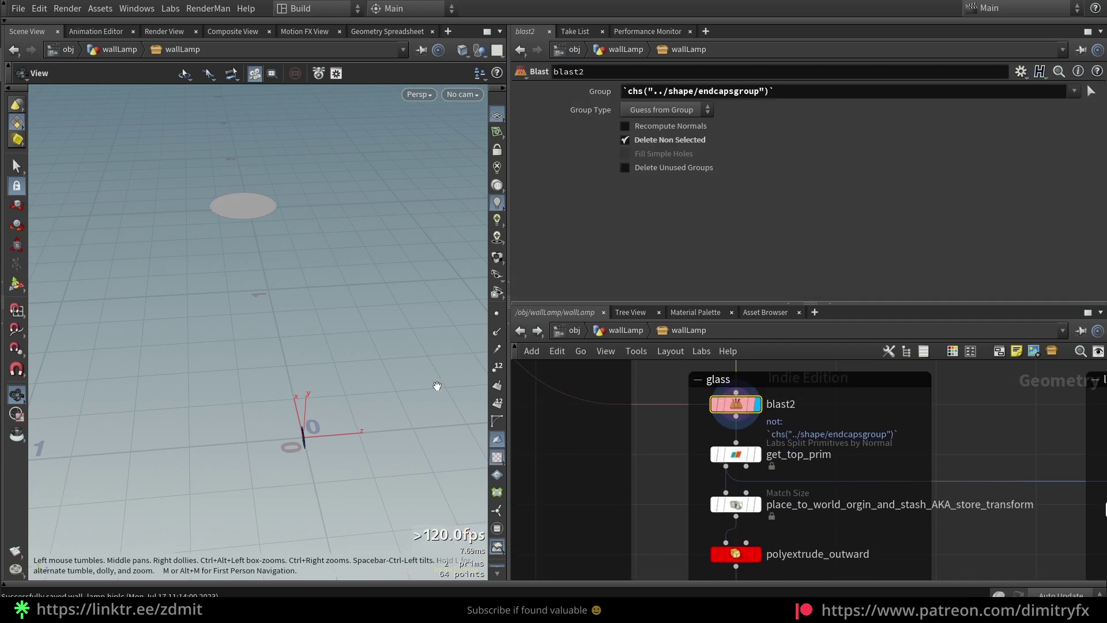
Step: Examine the end caps kept by blast2 from several angles, and display the get_top_prim node
{"action": "left_click_drag", "start_coordinate": [365, 412], "coordinate": [296, 363]}
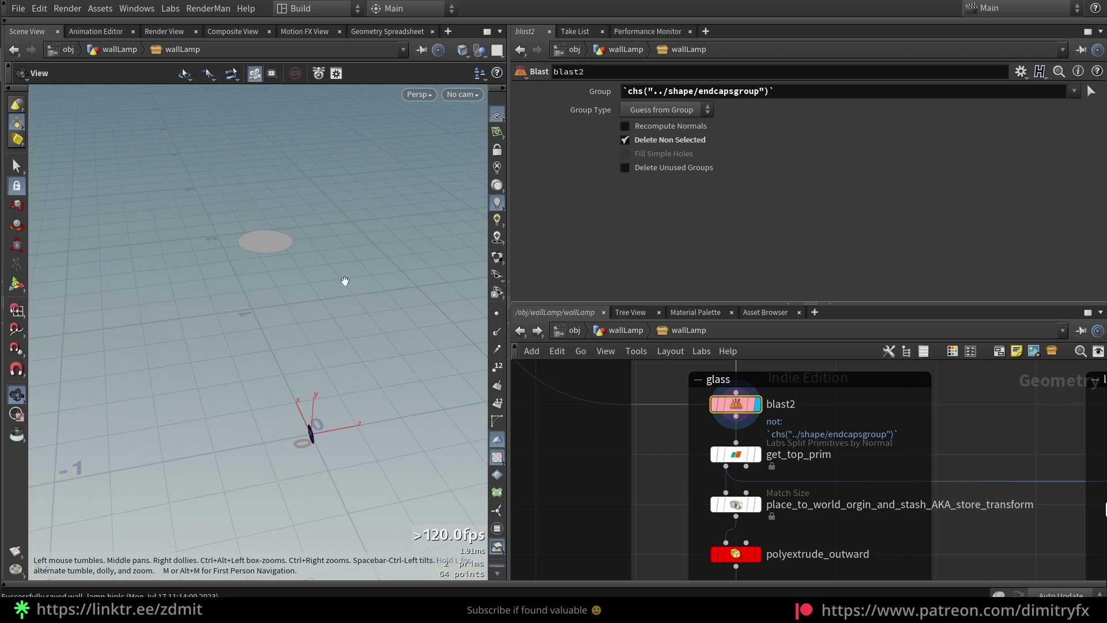
{"action": "left_click_drag", "start_coordinate": [345, 281], "coordinate": [309, 240]}
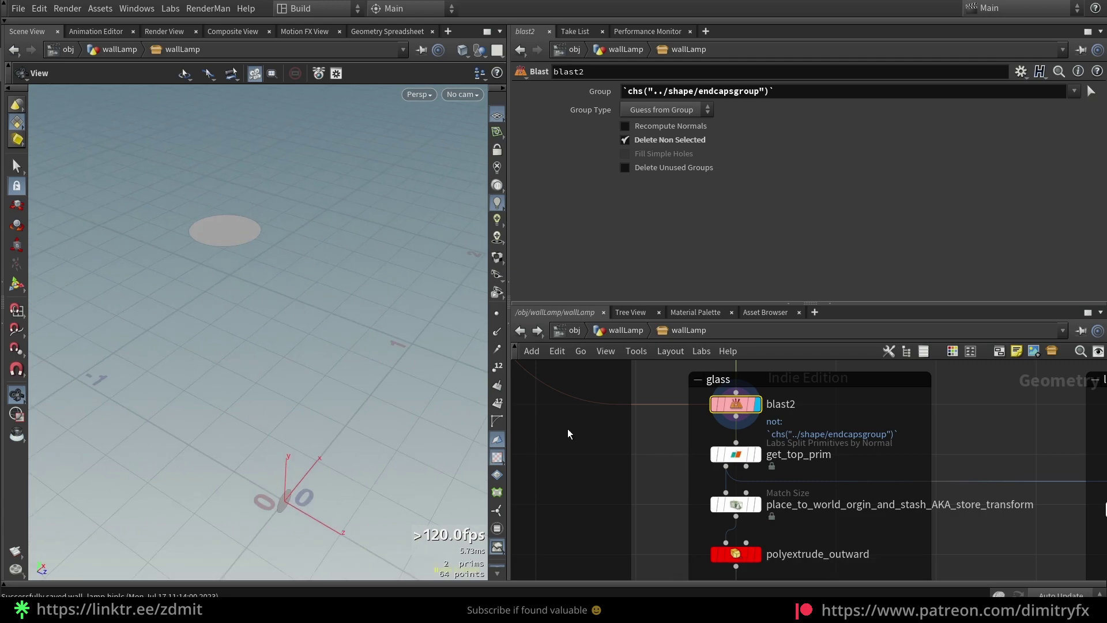
{"action": "left_click_drag", "start_coordinate": [271, 190], "coordinate": [268, 227]}
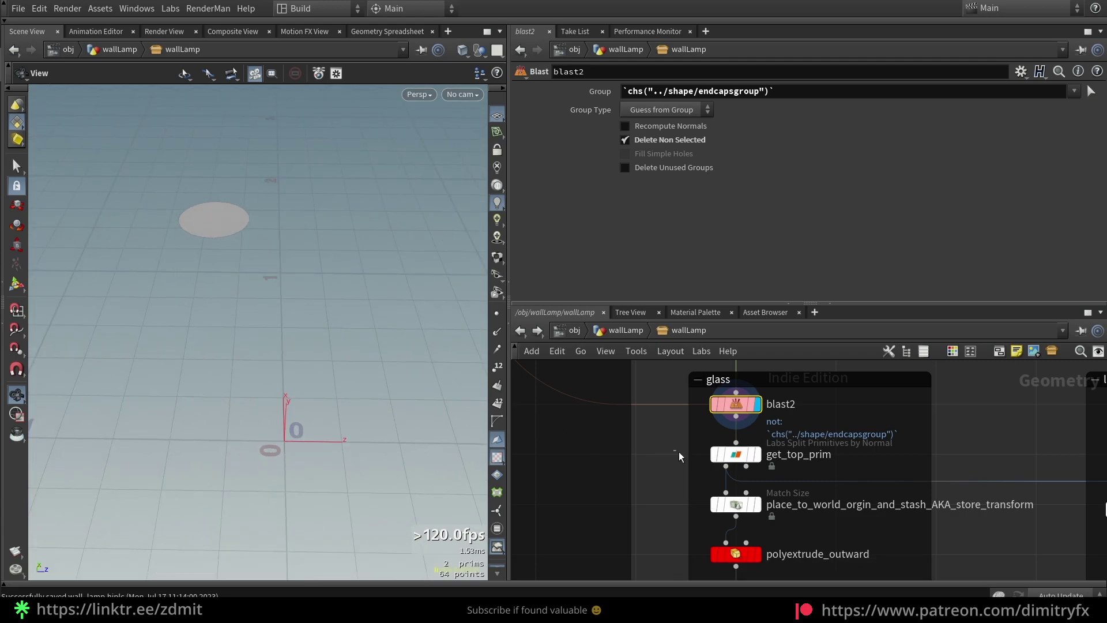
{"action": "left_click", "coordinate": [746, 459]}
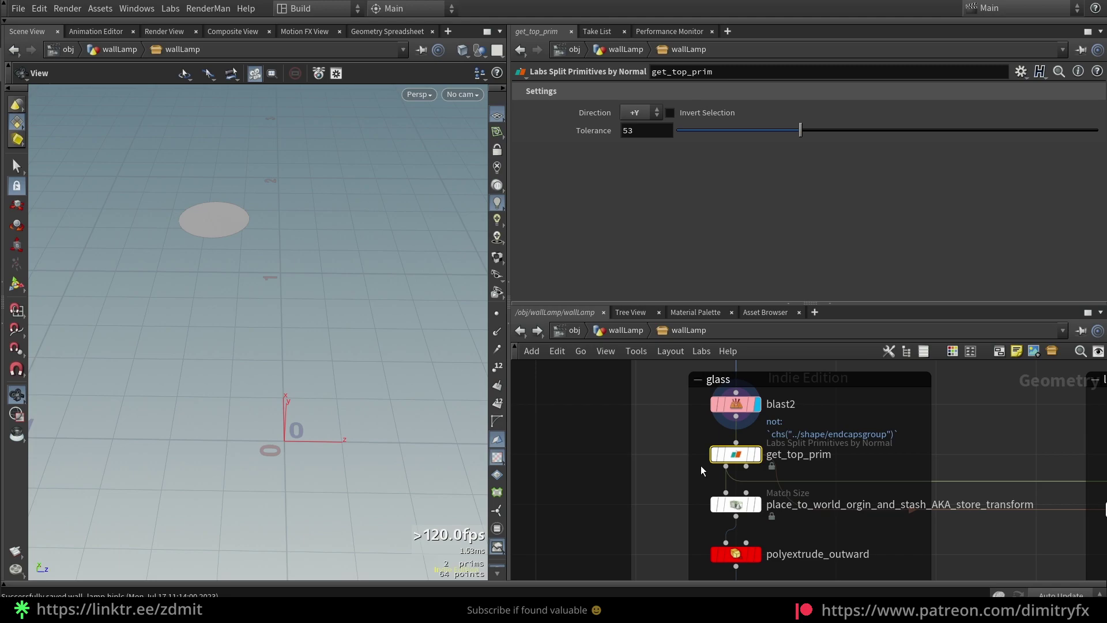
{"action": "key", "text": "r"}
{"action": "left_click_drag", "start_coordinate": [427, 317], "coordinate": [371, 388]}
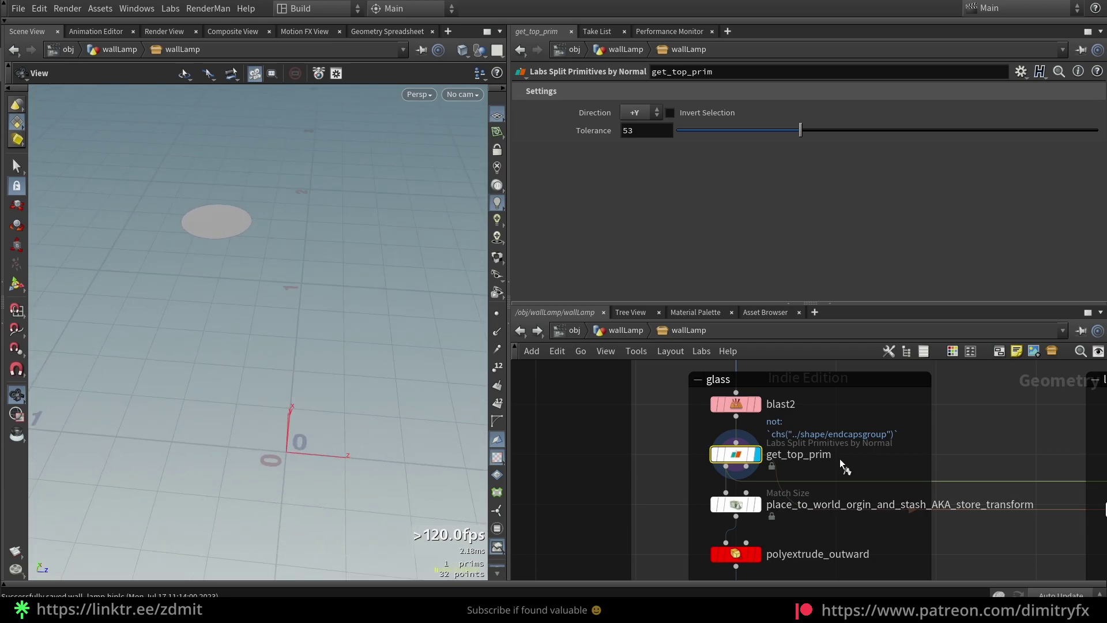
{"action": "left_click_drag", "start_coordinate": [451, 430], "coordinate": [346, 335]}
Step: Compare get_top_prim bypassed and active, and view its Direction options, keeping +Y
{"action": "key", "text": "q"}
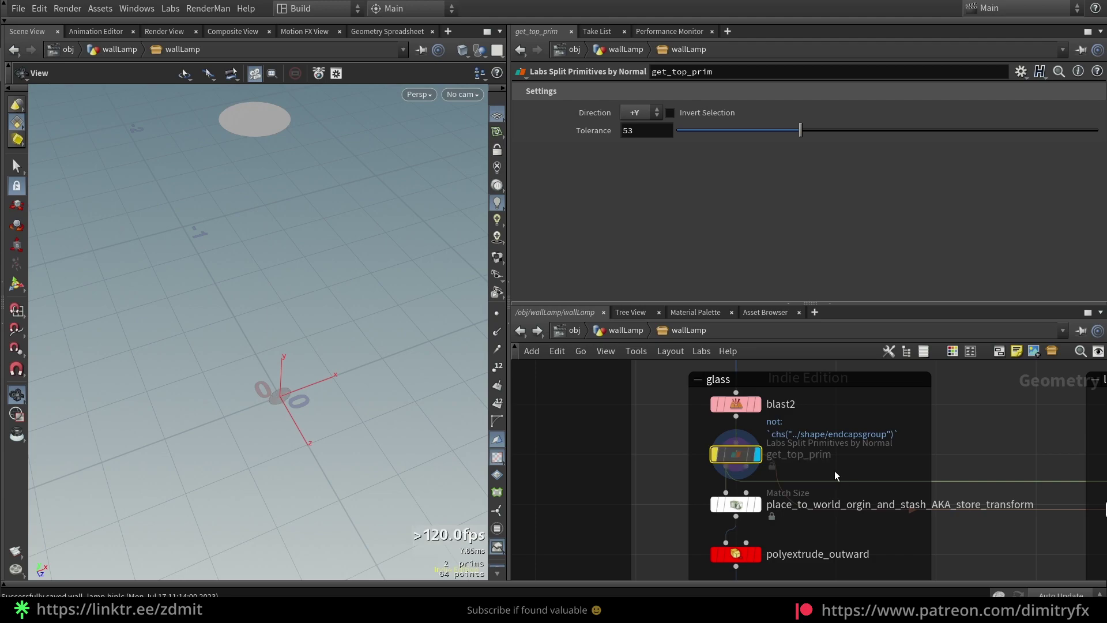
{"action": "key", "text": "q"}
{"action": "left_click", "coordinate": [651, 114]}
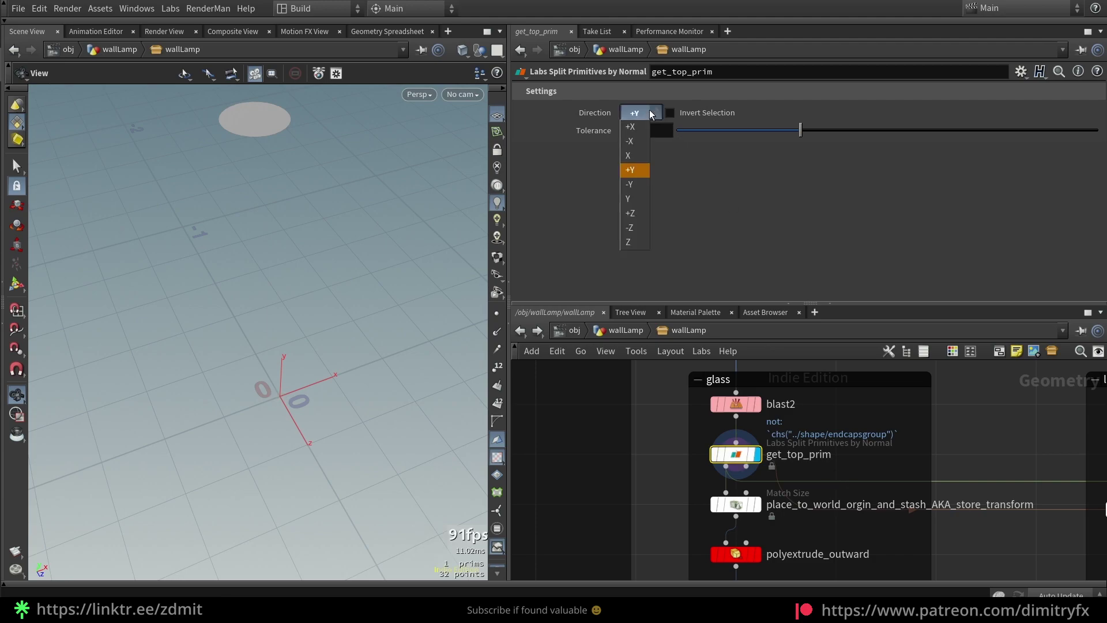
{"action": "left_click", "coordinate": [636, 171]}
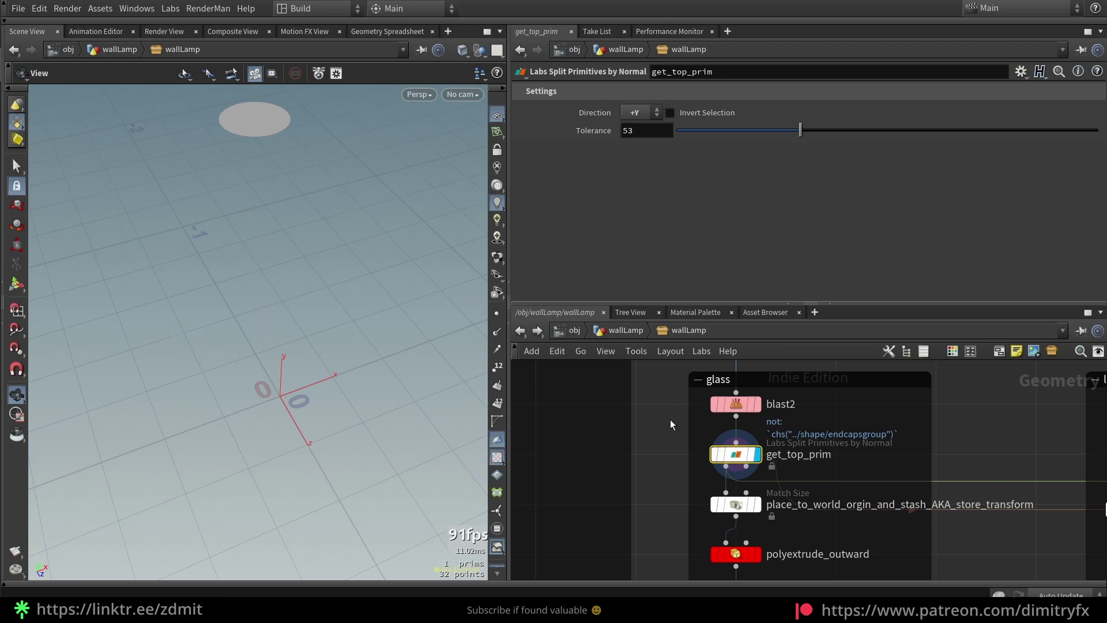
Step: Display place_to_world_orgin_and_stash_AKA_store_transform and view its Matching and Stash Transform parameters
{"action": "scroll", "coordinate": [663, 415], "scroll_direction": "down", "scroll_amount": 3}
{"action": "left_click", "coordinate": [708, 441]}
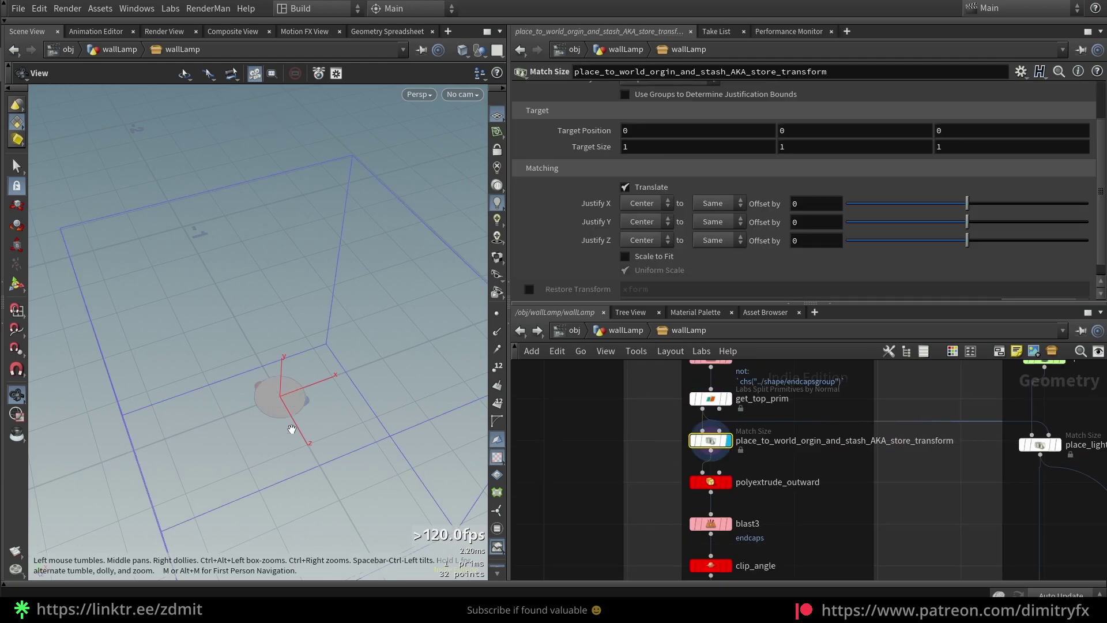
{"action": "left_click_drag", "start_coordinate": [292, 429], "coordinate": [357, 346]}
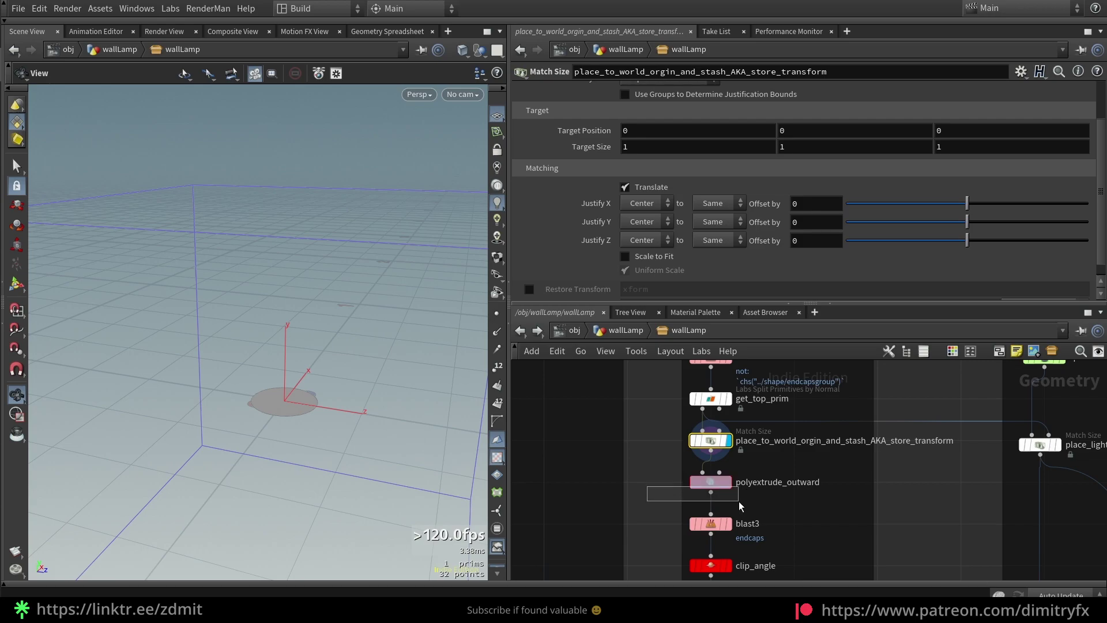
{"action": "left_click_drag", "start_coordinate": [738, 501], "coordinate": [739, 501]}
{"action": "left_click", "coordinate": [662, 437]}
{"action": "scroll", "coordinate": [610, 287], "scroll_direction": "down", "scroll_amount": 1}
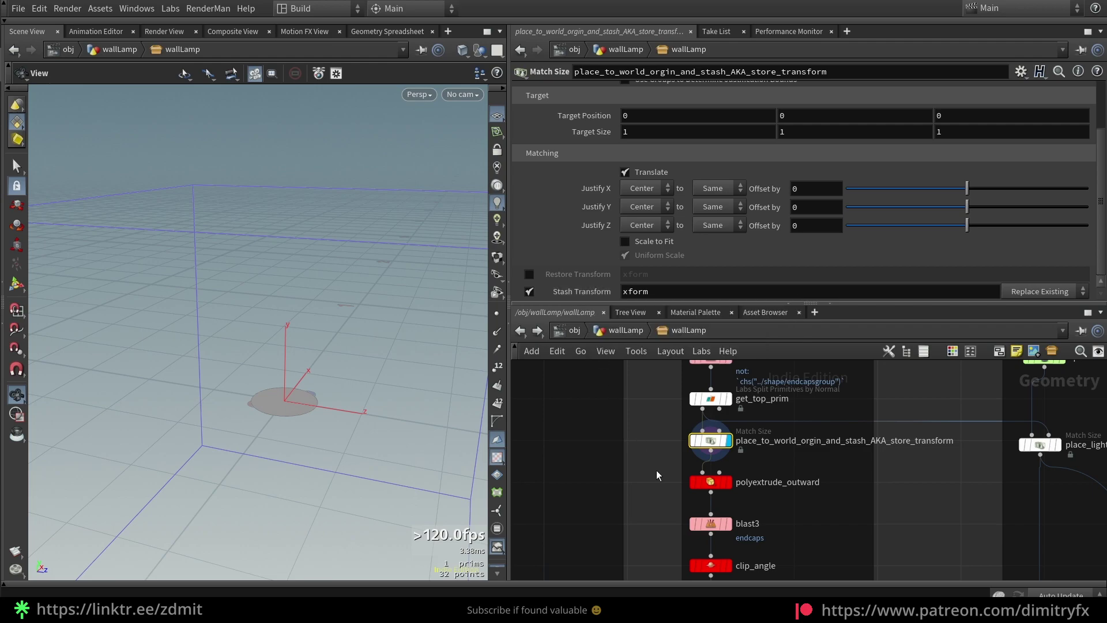
Step: Display the polyextrude_outward node and check the references behind its Distance and Inset
{"action": "left_click_drag", "start_coordinate": [648, 468], "coordinate": [819, 480]}
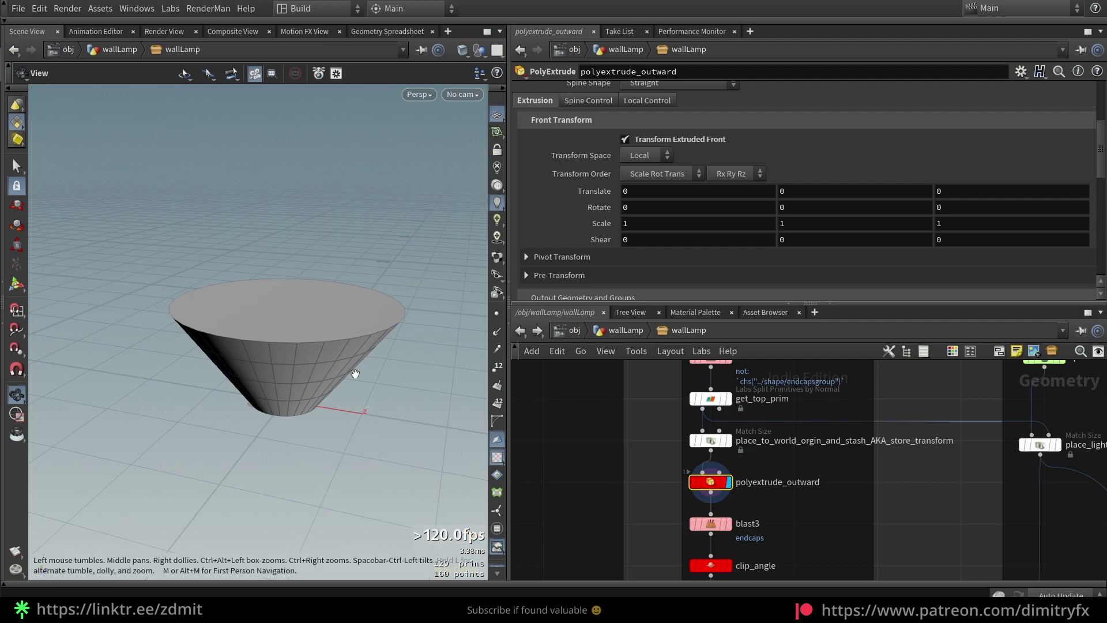
{"action": "left_click_drag", "start_coordinate": [354, 370], "coordinate": [292, 366]}
{"action": "scroll", "coordinate": [563, 199], "scroll_direction": "up", "scroll_amount": 6}
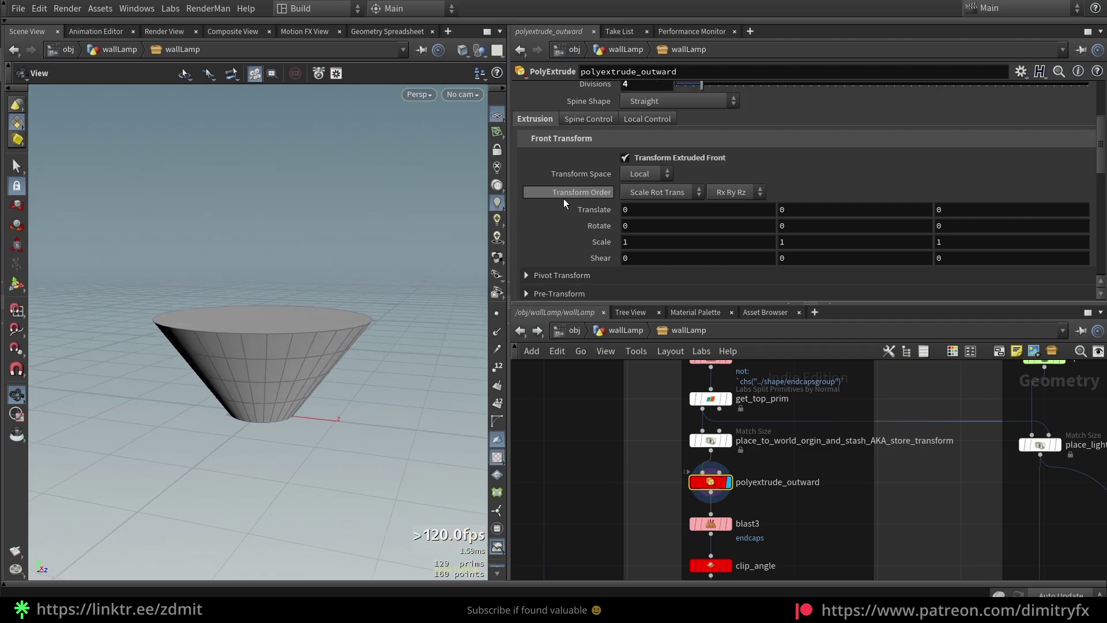
{"action": "left_click", "coordinate": [588, 165]}
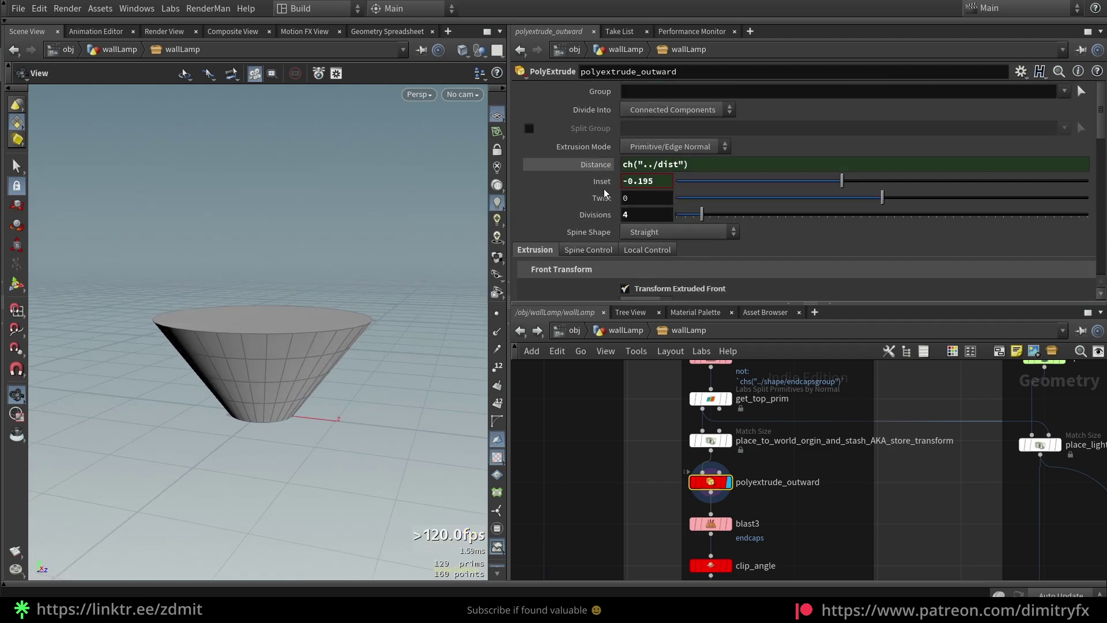
{"action": "left_click", "coordinate": [589, 181]}
{"action": "left_click", "coordinate": [588, 180]}
{"action": "left_click", "coordinate": [596, 166]}
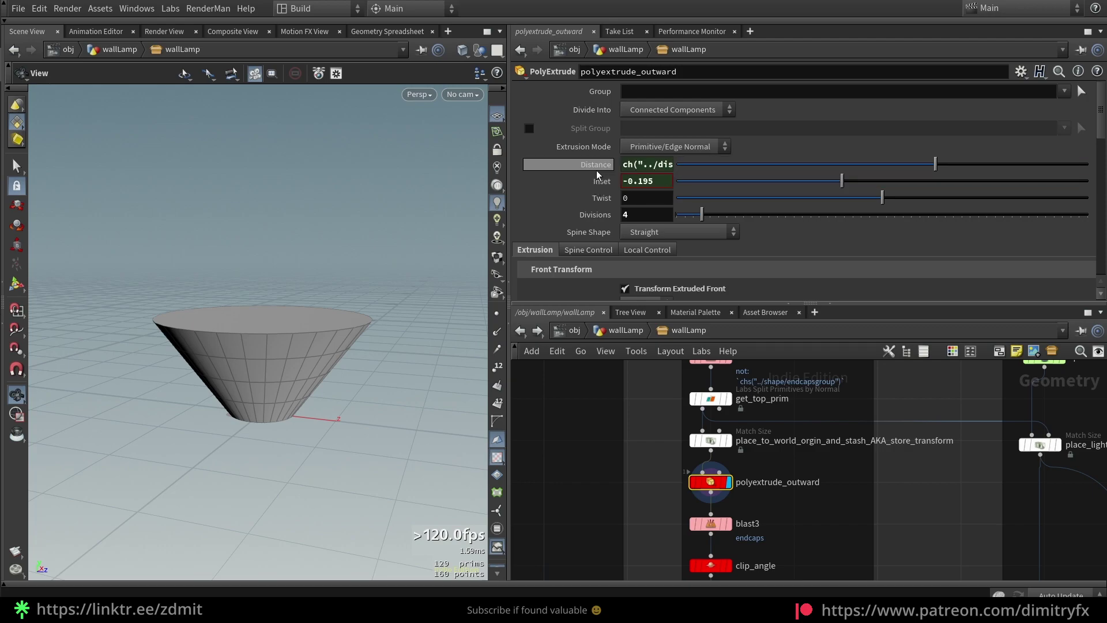
{"action": "mouse_move", "coordinate": [839, 180]}
{"action": "left_mouse_down"}
{"action": "mouse_move", "coordinate": [907, 180]}
{"action": "mouse_move", "coordinate": [842, 180]}
{"action": "left_mouse_up"}
Step: Try different Front Transform values on polyextrude_outward, including Translate and Rotate, and undo the changes
{"action": "scroll", "coordinate": [573, 209], "scroll_direction": "down", "scroll_amount": 10}
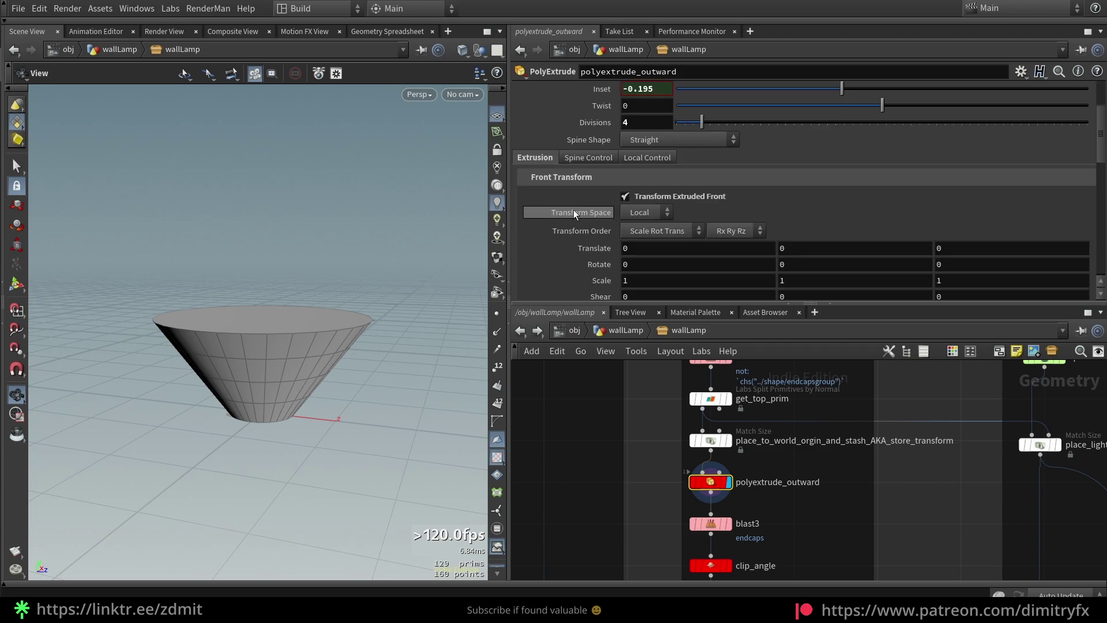
{"action": "scroll", "coordinate": [601, 230], "scroll_direction": "up", "scroll_amount": 4}
{"action": "scroll", "coordinate": [600, 230], "scroll_direction": "up", "scroll_amount": 5}
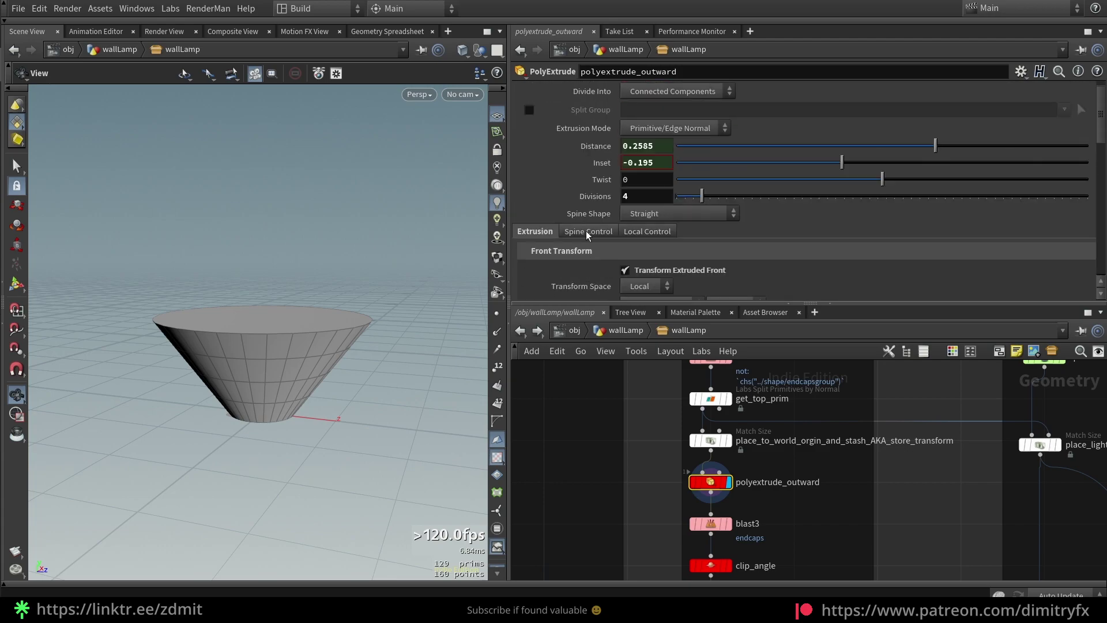
{"action": "scroll", "coordinate": [562, 232], "scroll_direction": "down", "scroll_amount": 3}
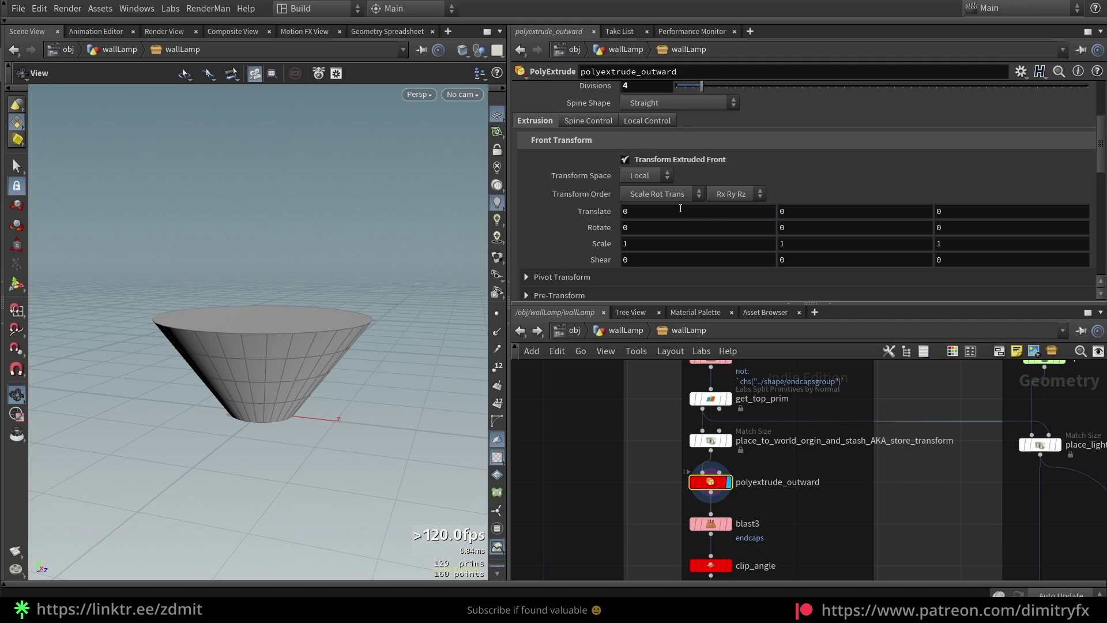
{"action": "middle_click_drag", "start_coordinate": [680, 209], "coordinate": [906, 221]}
{"action": "key", "text": "ctrl+z"}
{"action": "key", "text": "ctrl+z"}
{"action": "middle_click_drag", "start_coordinate": [821, 227], "coordinate": [369, 265]}
{"action": "middle_click_drag", "start_coordinate": [807, 228], "coordinate": [358, 211]}
{"action": "key", "text": "ctrl+z"}
{"action": "mouse_move", "coordinate": [955, 228]}
{"action": "middle_mouse_down"}
{"action": "mouse_move", "coordinate": [974, 230]}
{"action": "mouse_move", "coordinate": [968, 241]}
{"action": "middle_mouse_up"}
Step: Set blast3's Group to `chs("../shape/endcapsgroup")` and display the node in the viewport
{"action": "middle_click_drag", "start_coordinate": [801, 498], "coordinate": [801, 461]}
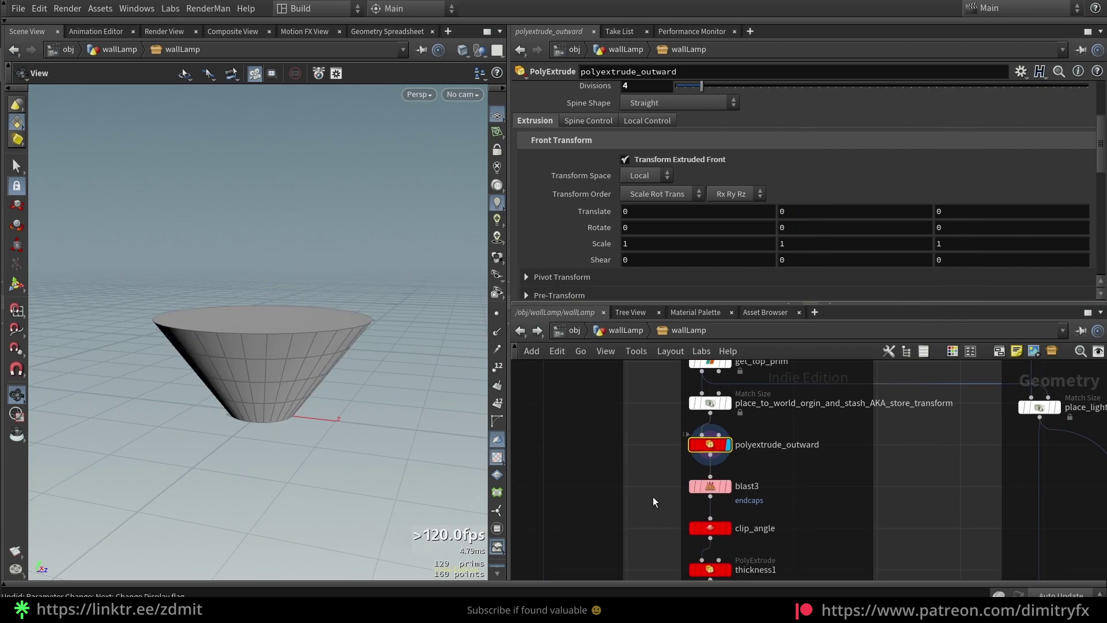
{"action": "left_click", "coordinate": [750, 485]}
{"action": "key", "text": "ctrl+z"}
{"action": "left_click_drag", "start_coordinate": [381, 415], "coordinate": [395, 365]}
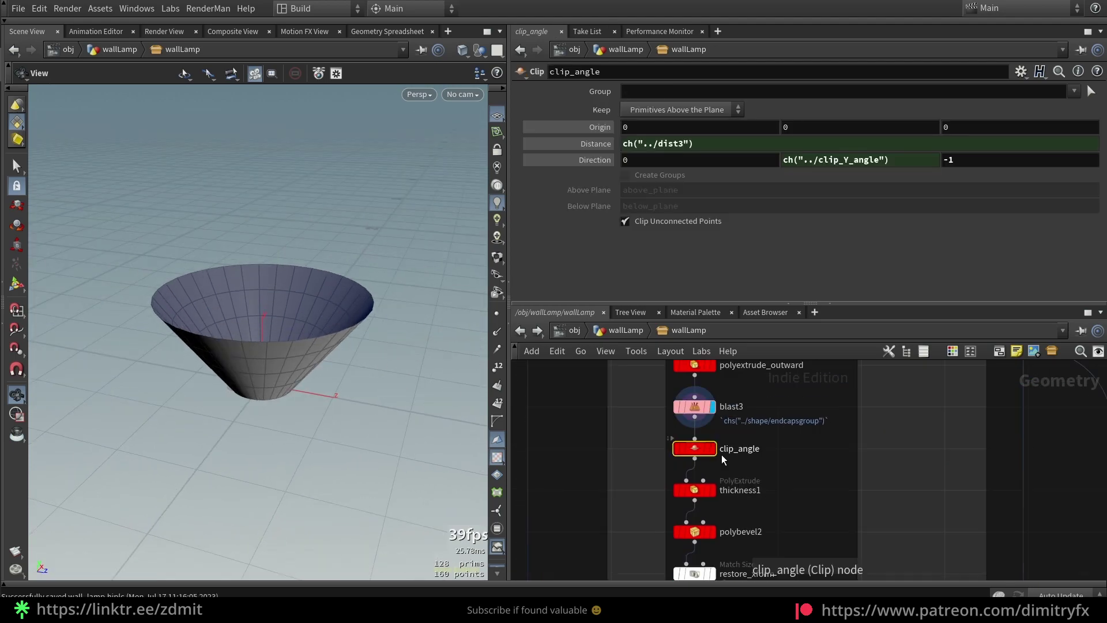
Step: Display the clip_angle node and view the expressions and values of its Distance and Direction
{"action": "left_click", "coordinate": [713, 448]}
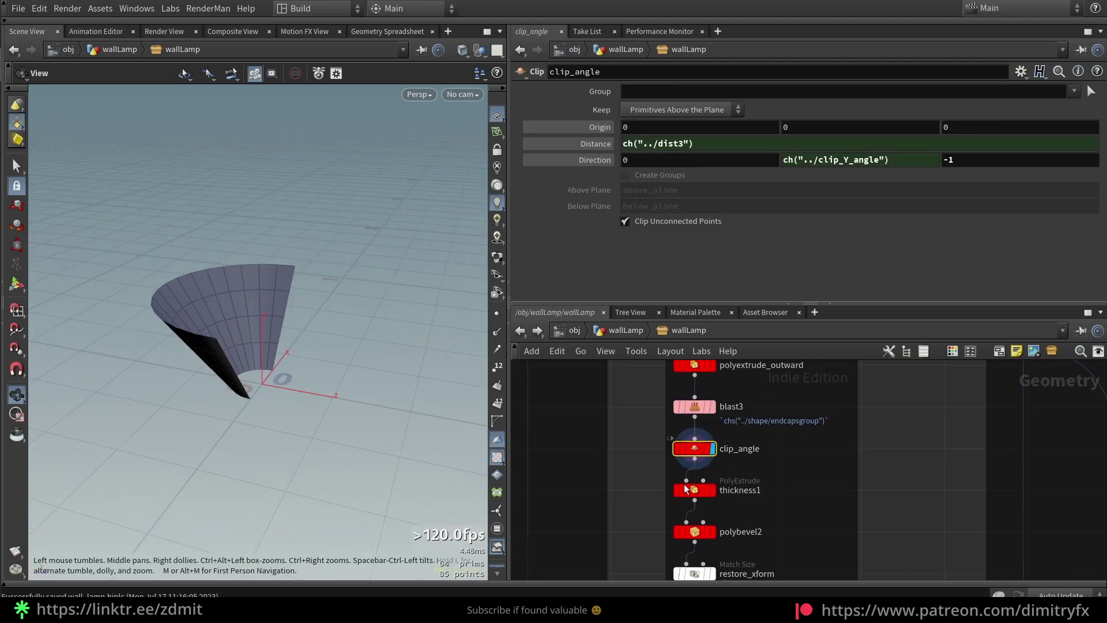
{"action": "scroll", "coordinate": [732, 459], "scroll_direction": "up", "scroll_amount": 2}
{"action": "left_click_drag", "start_coordinate": [266, 404], "coordinate": [267, 425]}
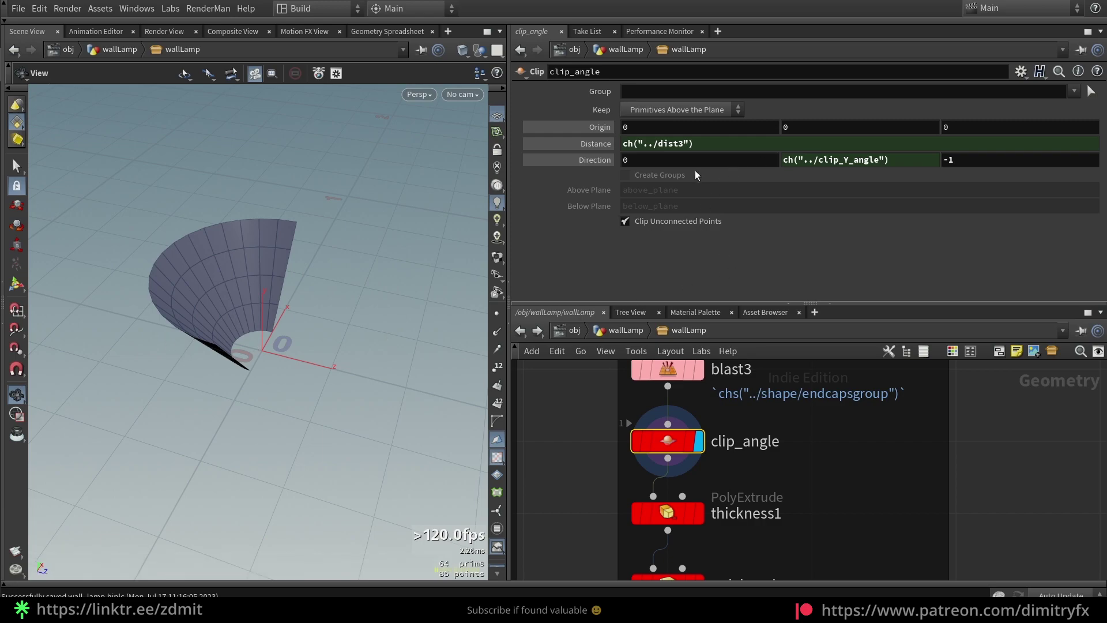
{"action": "left_click", "coordinate": [589, 146]}
{"action": "left_click", "coordinate": [563, 145]}
{"action": "left_click", "coordinate": [584, 160]}
{"action": "left_click", "coordinate": [588, 144]}
Step: Try different Distance, Direction and Origin values on clip_angle, and restore the original settings
{"action": "left_click_drag", "start_coordinate": [847, 144], "coordinate": [887, 144]}
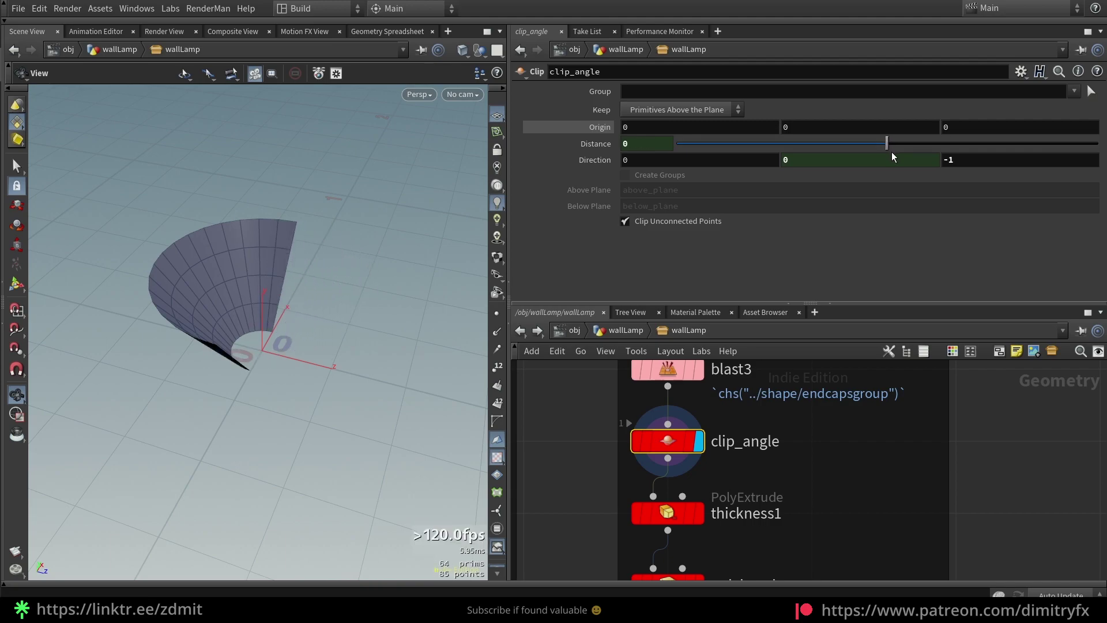
{"action": "left_click", "coordinate": [583, 160]}
{"action": "middle_click_drag", "start_coordinate": [800, 165], "coordinate": [794, 178]}
{"action": "middle_click_drag", "start_coordinate": [674, 160], "coordinate": [82, 248]}
{"action": "middle_click", "coordinate": [698, 160], "text": "ctrl"}
{"action": "middle_click_drag", "start_coordinate": [1004, 159], "coordinate": [70, 149]}
{"action": "mouse_move", "coordinate": [973, 127]}
{"action": "middle_mouse_down"}
{"action": "mouse_move", "coordinate": [969, 144]}
{"action": "mouse_move", "coordinate": [934, 147]}
{"action": "mouse_move", "coordinate": [973, 130]}
{"action": "middle_mouse_up"}
{"action": "middle_click", "coordinate": [972, 127], "text": "ctrl"}
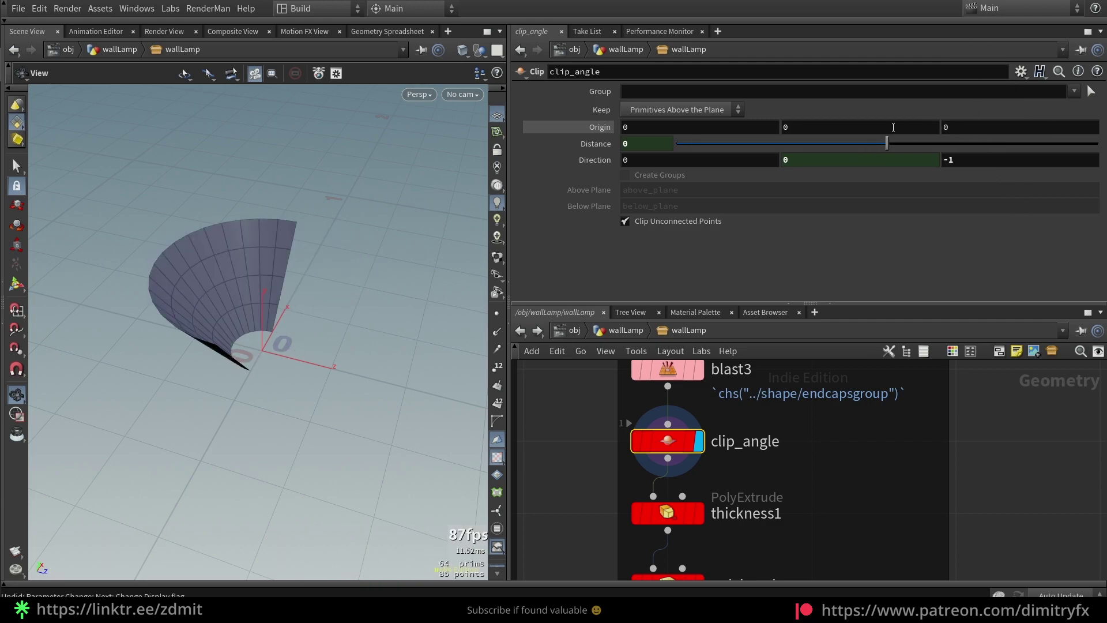
{"action": "middle_click_drag", "start_coordinate": [891, 127], "coordinate": [901, 147]}
Step: Display the thickness1 node and compare its shape with Output Back off and on
{"action": "scroll", "coordinate": [801, 499], "scroll_direction": "down", "scroll_amount": 2}
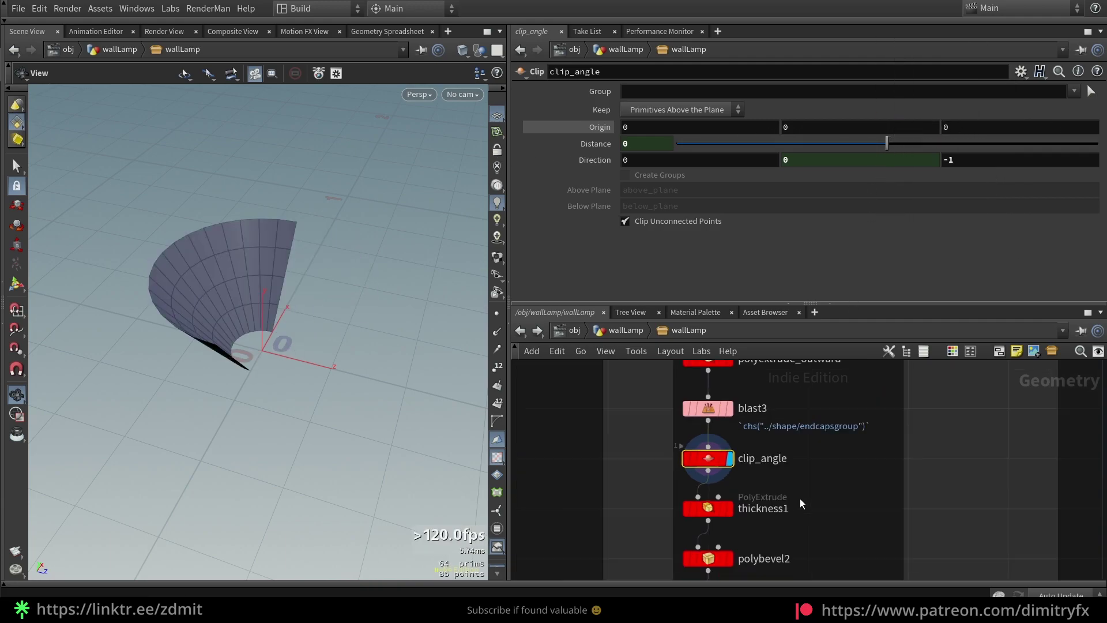
{"action": "middle_click_drag", "start_coordinate": [800, 498], "coordinate": [801, 447]}
{"action": "left_click", "coordinate": [716, 457]}
{"action": "key", "text": "r"}
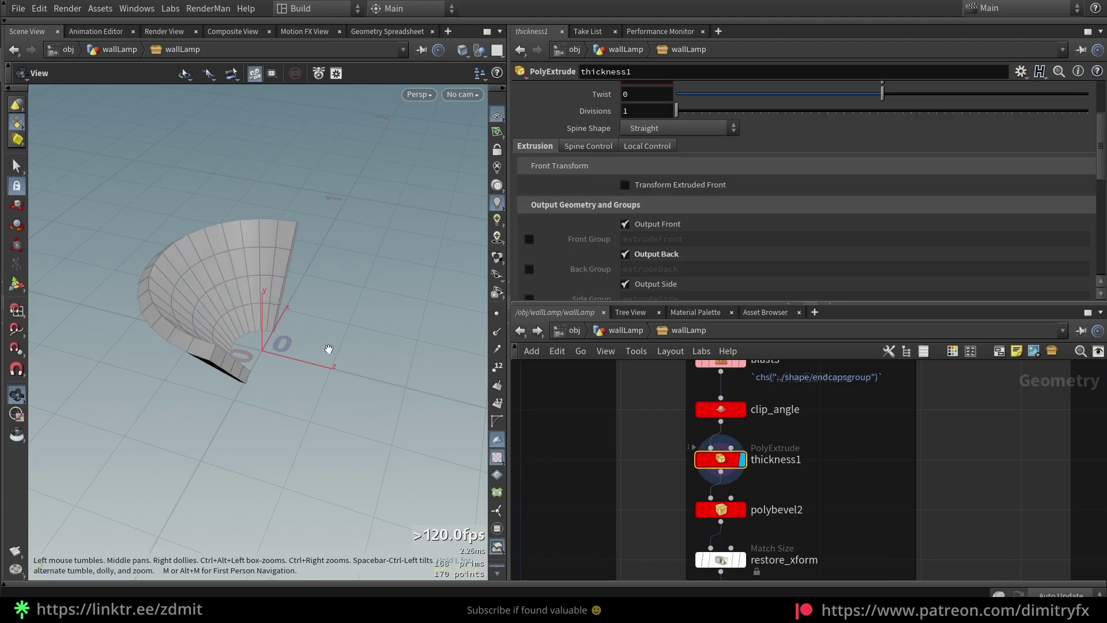
{"action": "left_click", "coordinate": [669, 259]}
{"action": "left_click", "coordinate": [669, 259]}
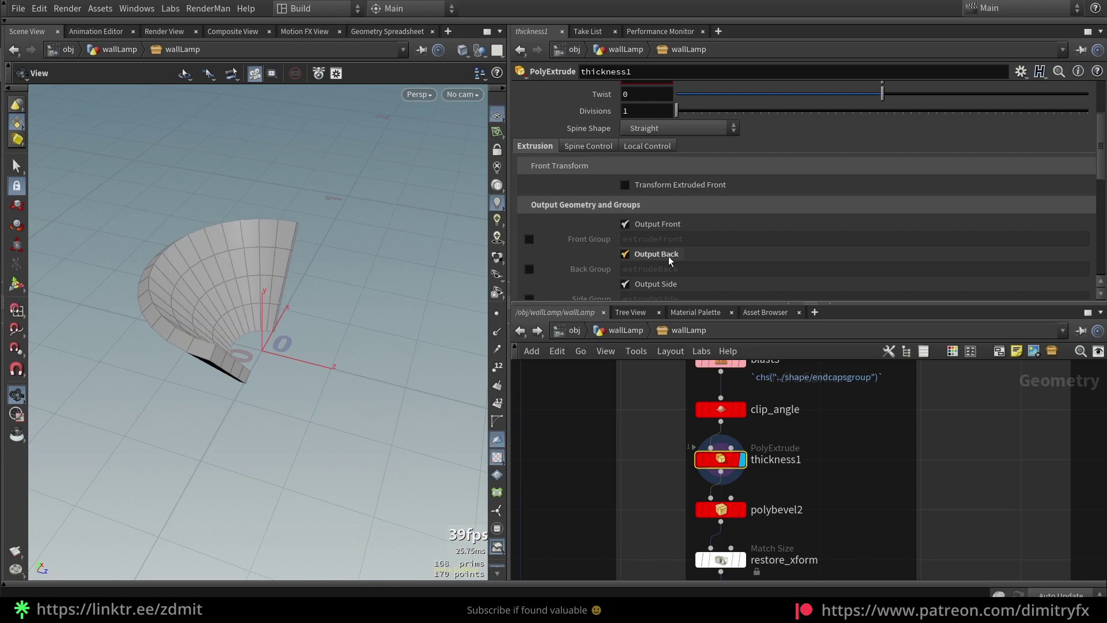
Step: Check the expression behind thickness1's Distance and undo the accidental network box resize
{"action": "scroll", "coordinate": [552, 195], "scroll_direction": "up", "scroll_amount": 4}
{"action": "left_click", "coordinate": [600, 162]}
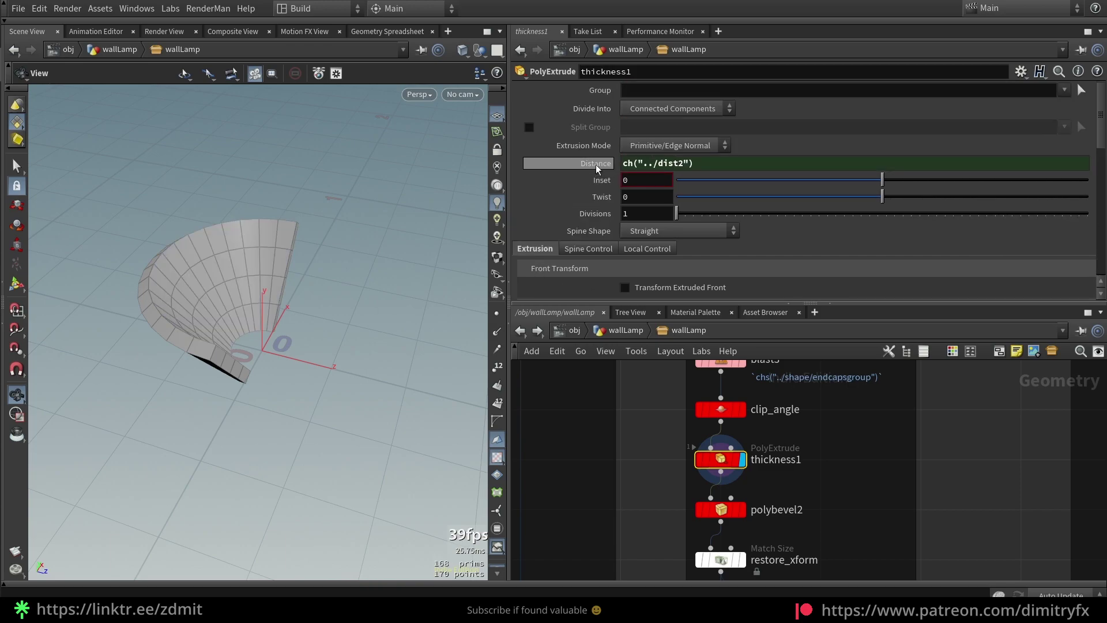
{"action": "mouse_move", "coordinate": [588, 168]}
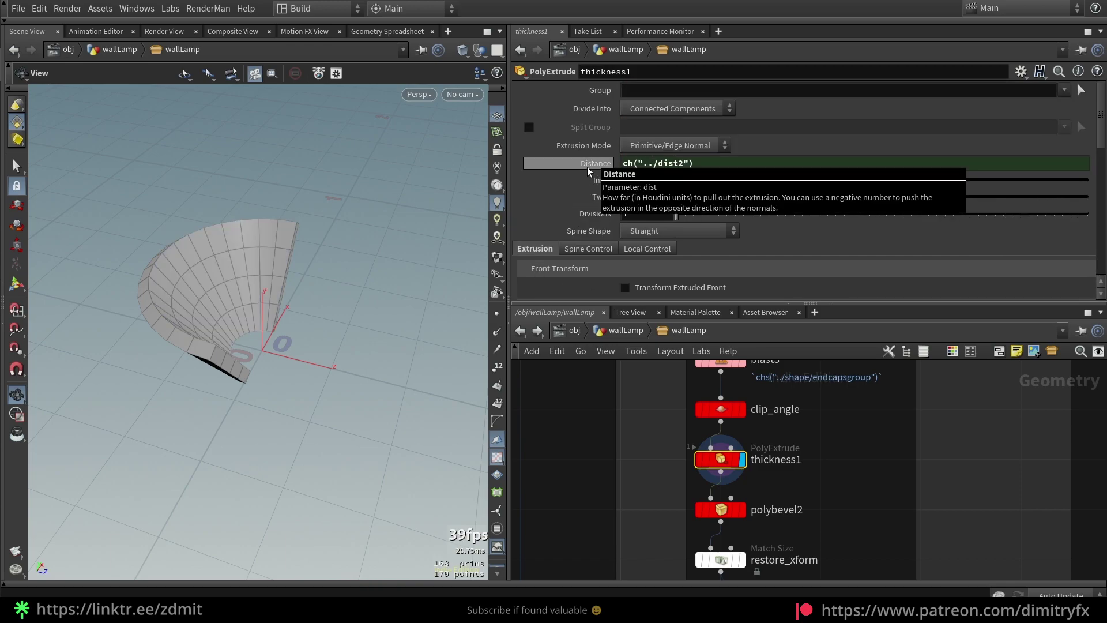
{"action": "middle_click_drag", "start_coordinate": [644, 508], "coordinate": [634, 466]}
{"action": "key", "text": "ctrl+z"}
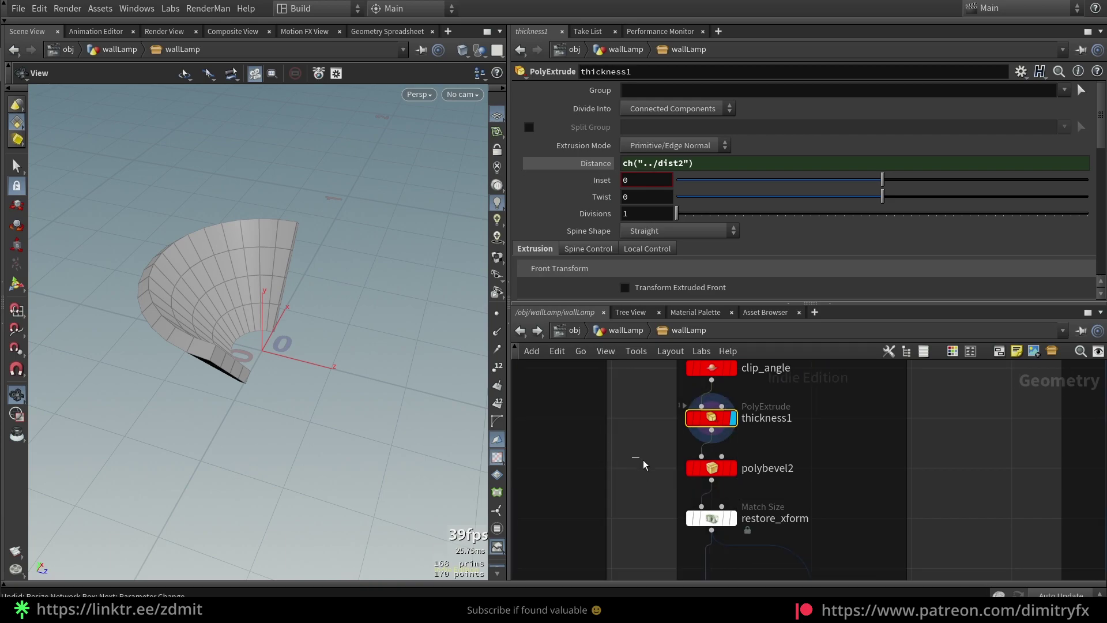
Step: Display the polybevel2 node and examine the bevelled glass edges and the Exclusions settings
{"action": "left_click", "coordinate": [712, 468]}
{"action": "left_click", "coordinate": [733, 468]}
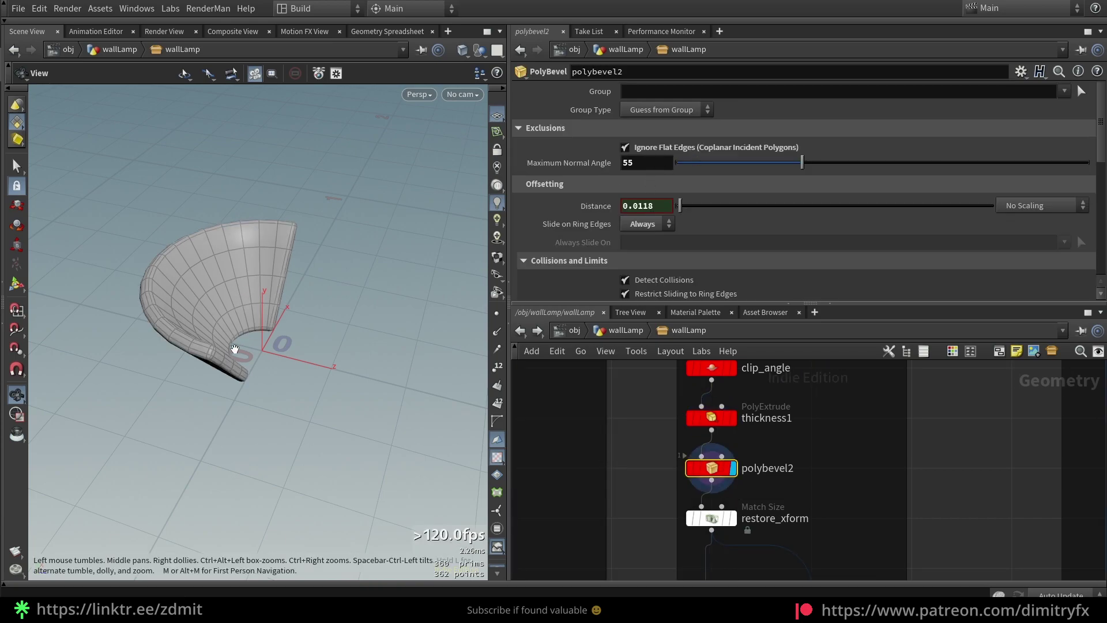
{"action": "left_click_drag", "start_coordinate": [235, 349], "coordinate": [337, 313]}
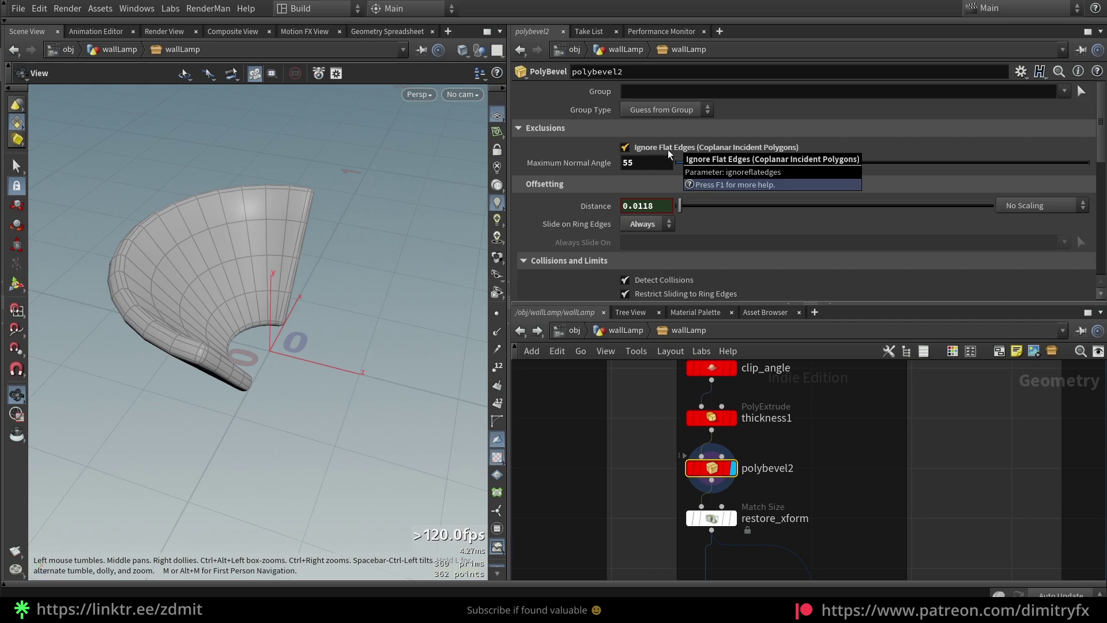
Step: Display the restore_xform node and view the glass at its restored transform
{"action": "scroll", "coordinate": [750, 477], "scroll_direction": "down", "scroll_amount": 2}
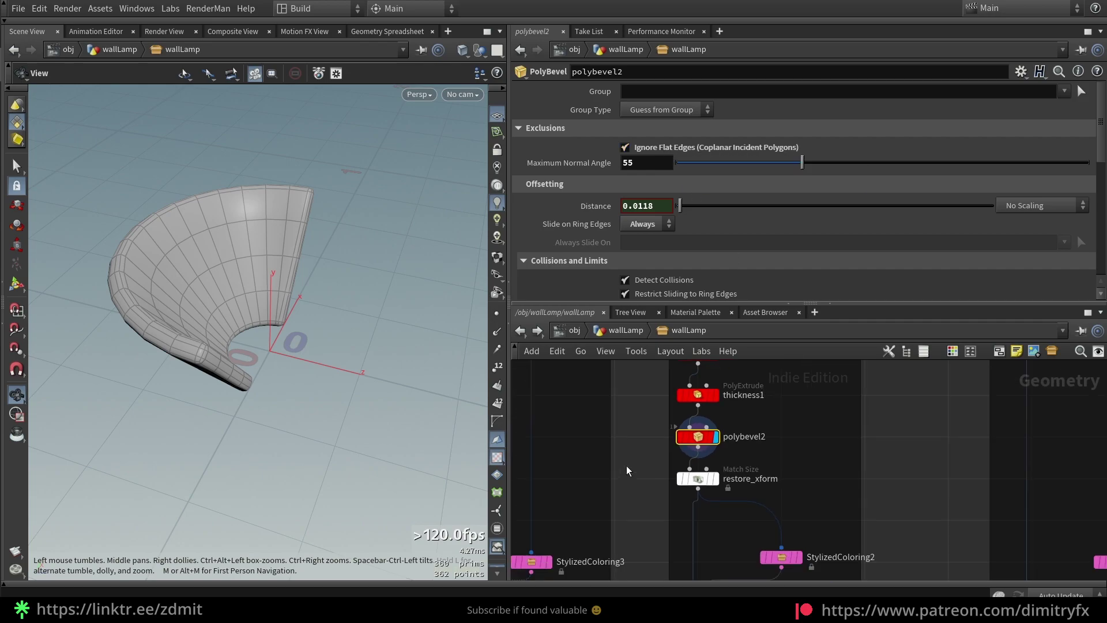
{"action": "left_click", "coordinate": [697, 479]}
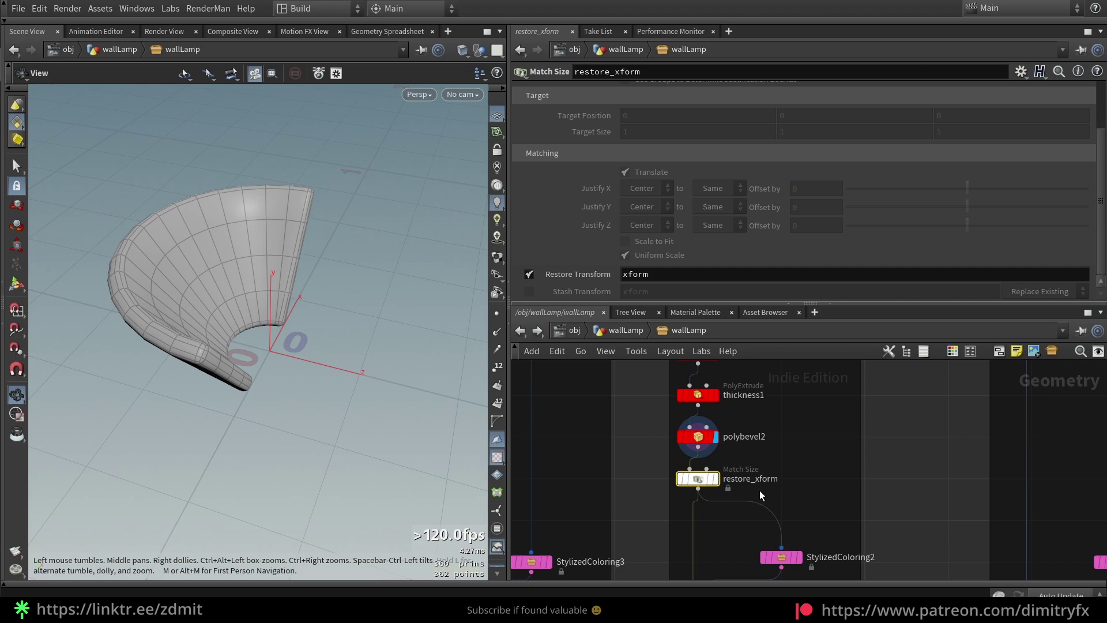
{"action": "key", "text": "r"}
{"action": "key", "text": "f"}
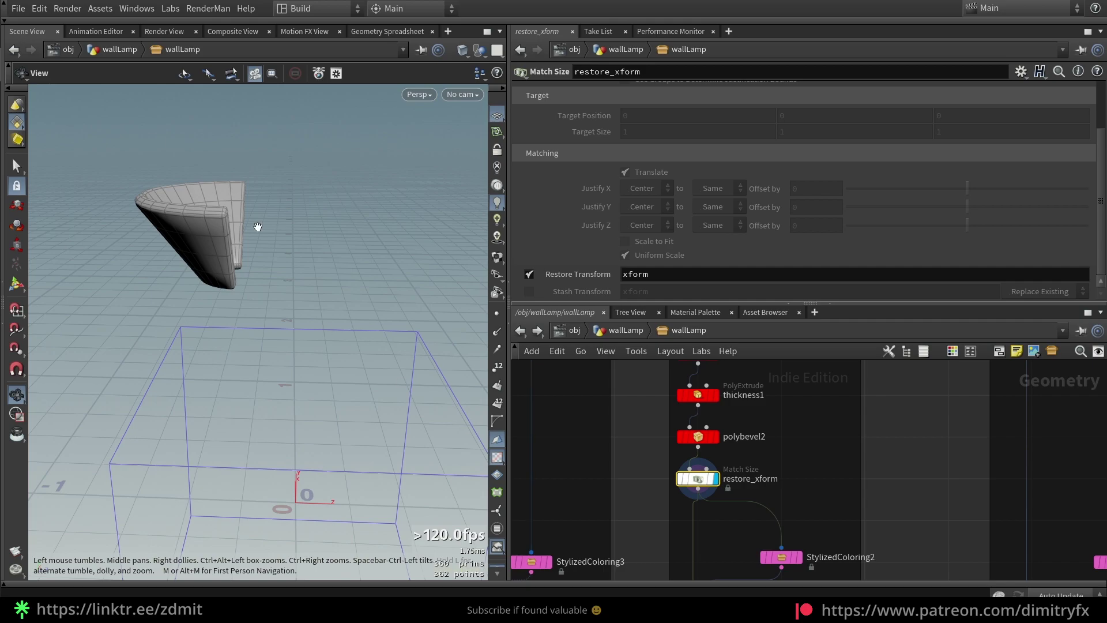
Step: Display the clip_angle node and examine its Origin, Distance and Direction settings against the half-cut glass
{"action": "left_click_drag", "start_coordinate": [392, 381], "coordinate": [376, 365]}
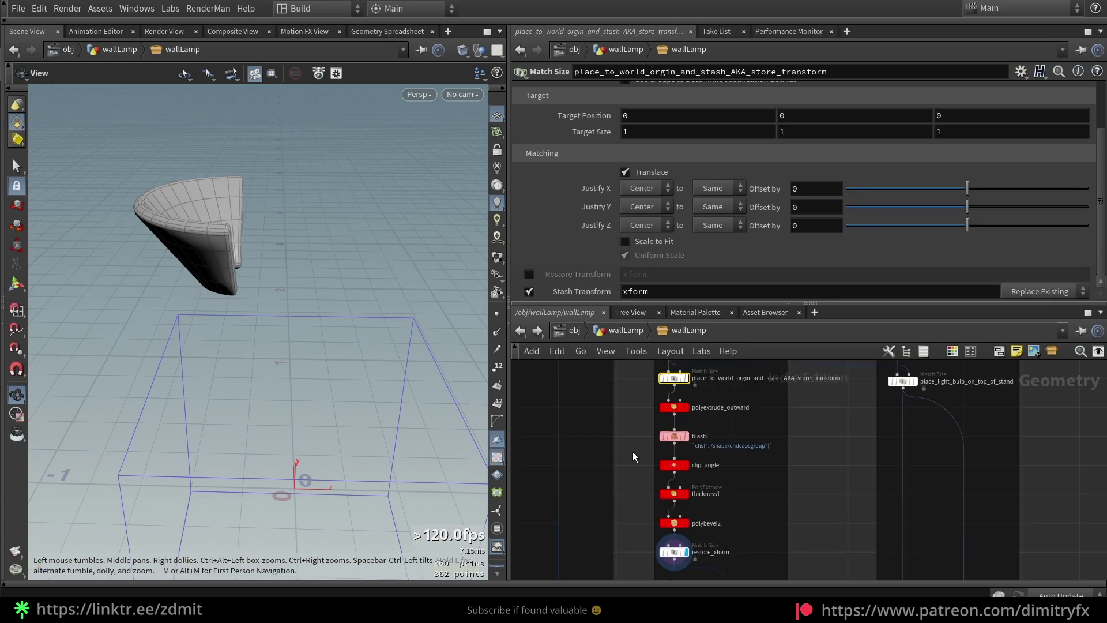
{"action": "left_click", "coordinate": [674, 465]}
{"action": "left_click", "coordinate": [687, 465]}
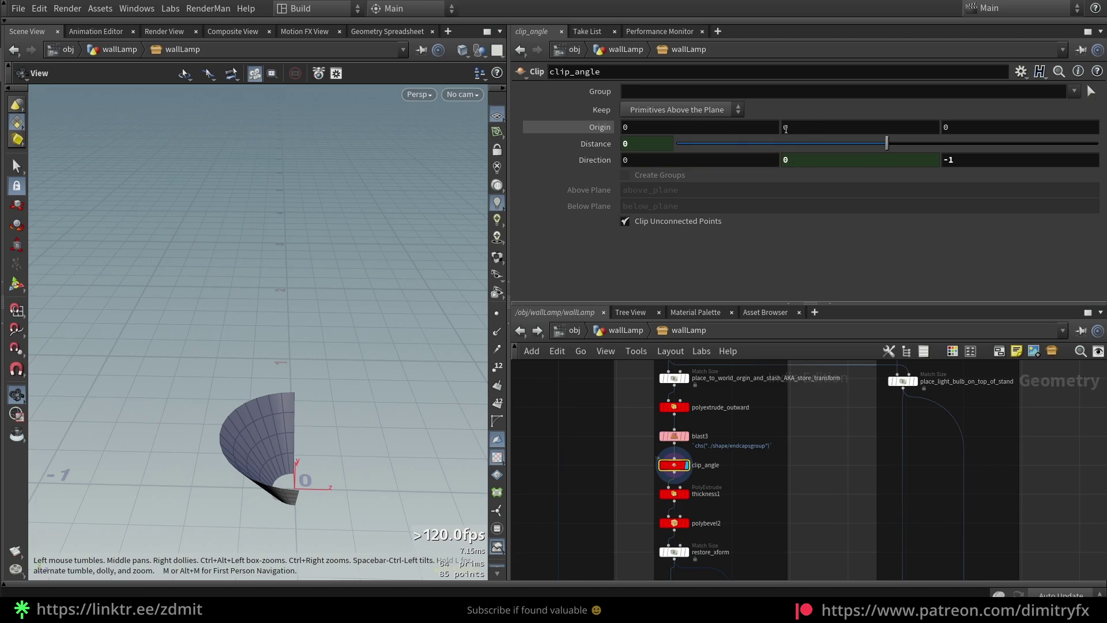
{"action": "scroll", "coordinate": [686, 508], "scroll_direction": "up", "scroll_amount": 3}
{"action": "scroll", "coordinate": [776, 437], "scroll_direction": "down", "scroll_amount": 3}
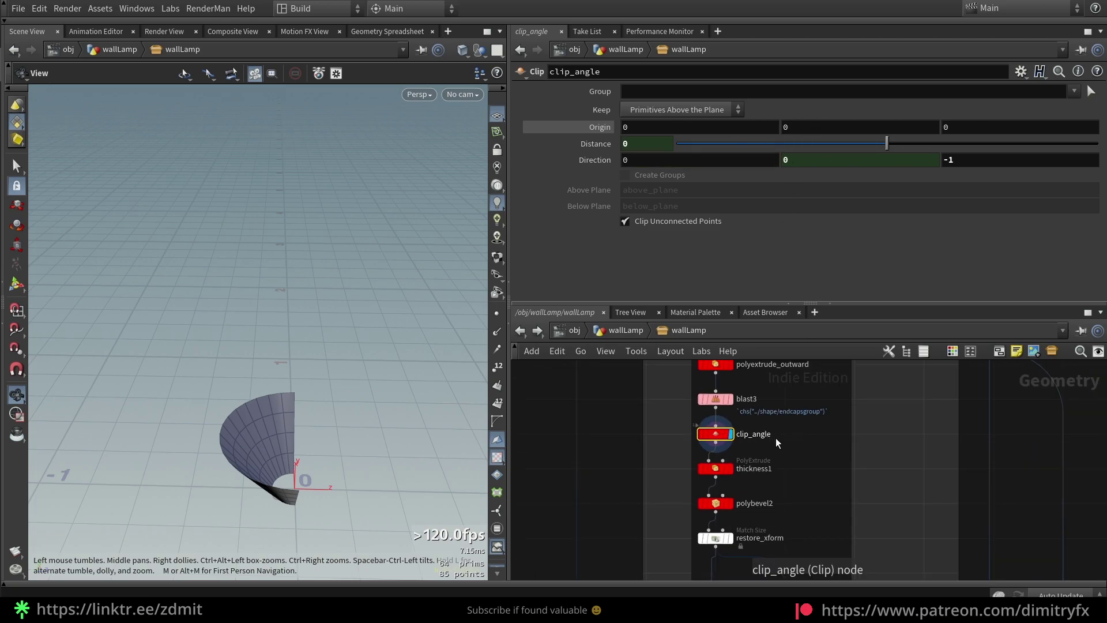
Step: Bypass the place_to_world_orgin_and_stash_AKA_store_transform node and view how clip_angle cuts the glass away from the origin
{"action": "scroll", "coordinate": [767, 453], "scroll_direction": "up", "scroll_amount": 2}
{"action": "left_click_drag", "start_coordinate": [666, 545], "coordinate": [701, 562]}
{"action": "key", "text": "Up"}
{"action": "key", "text": "Up"}
{"action": "key", "text": "Up"}
{"action": "key", "text": "q"}
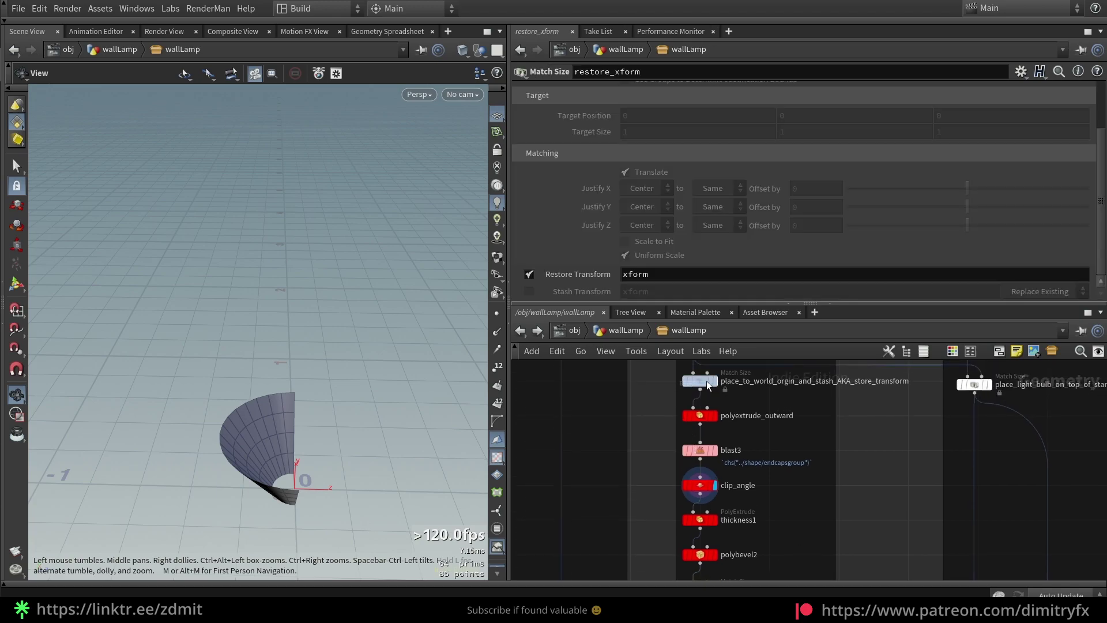
{"action": "left_click", "coordinate": [756, 487]}
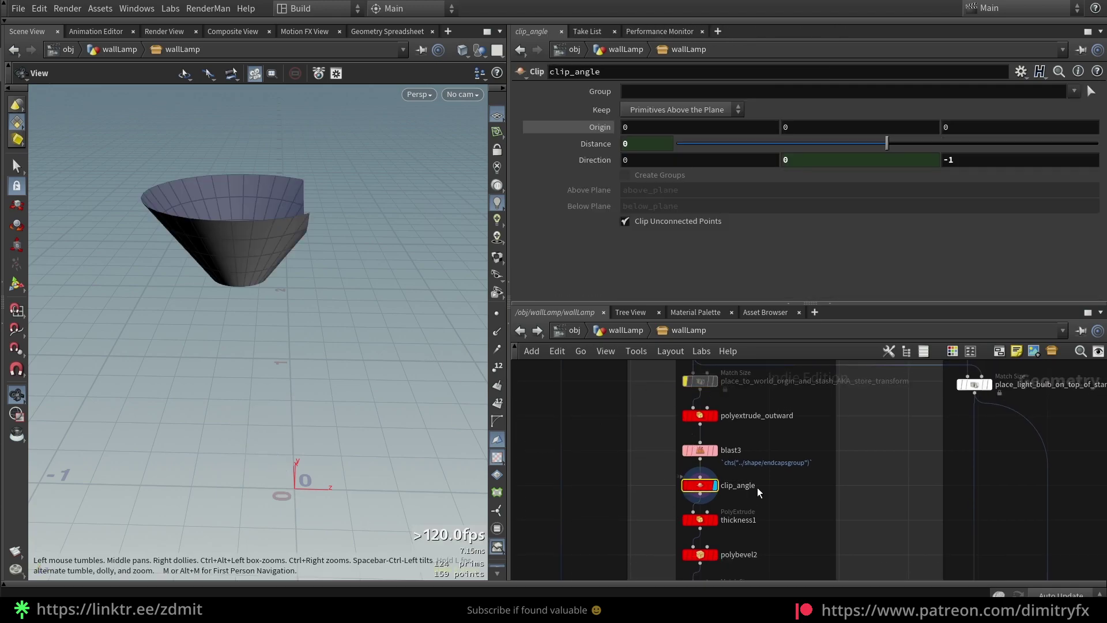
{"action": "left_click_drag", "start_coordinate": [462, 285], "coordinate": [657, 206]}
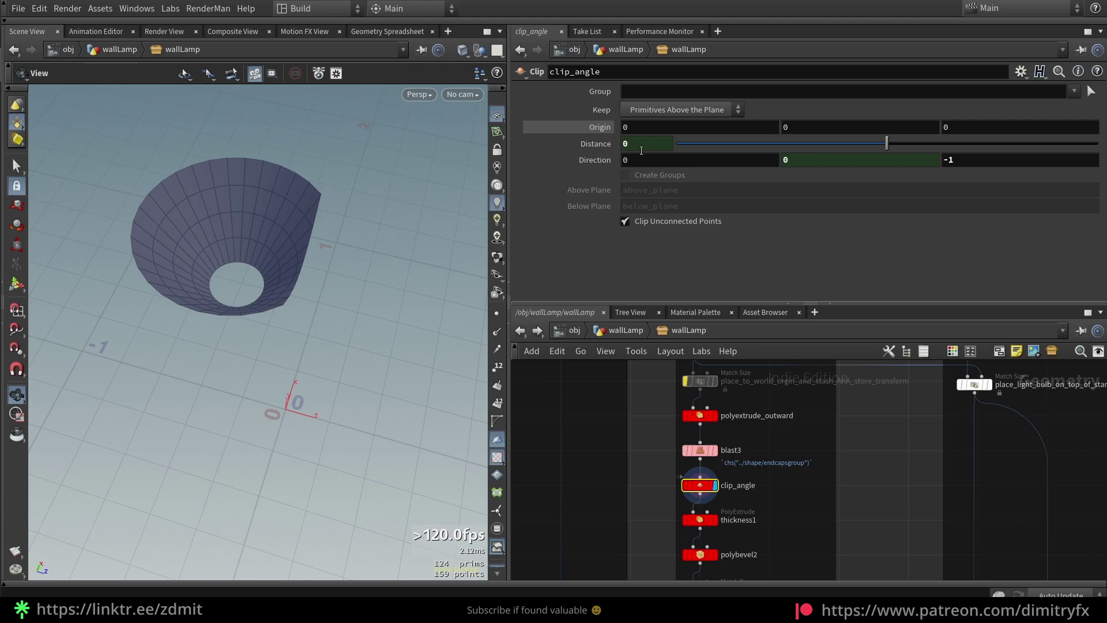
Step: Try a Distance of 0.25 on clip_angle, undo it, and examine the clip plane handle relative to the glass
{"action": "mouse_move", "coordinate": [887, 144]}
{"action": "left_mouse_down"}
{"action": "mouse_move", "coordinate": [875, 143]}
{"action": "mouse_move", "coordinate": [897, 147]}
{"action": "left_mouse_up"}
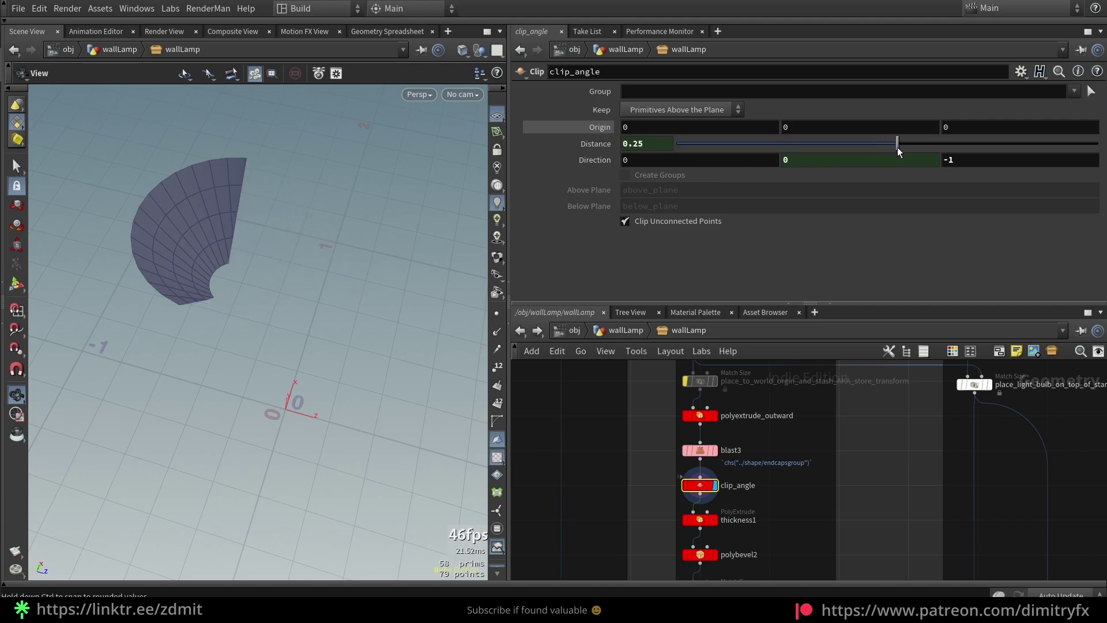
{"action": "key", "text": "ctrl+z"}
{"action": "key", "text": "Return"}
{"action": "left_click_drag", "start_coordinate": [312, 300], "coordinate": [331, 437]}
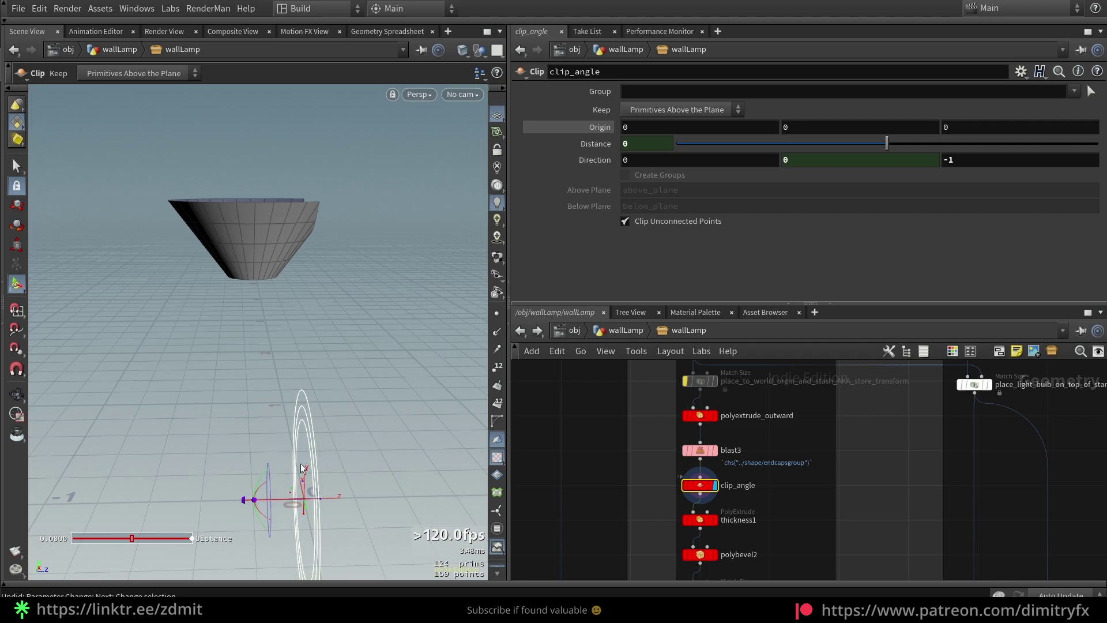
{"action": "middle_click", "coordinate": [741, 144]}
{"action": "left_click_drag", "start_coordinate": [346, 288], "coordinate": [299, 270]}
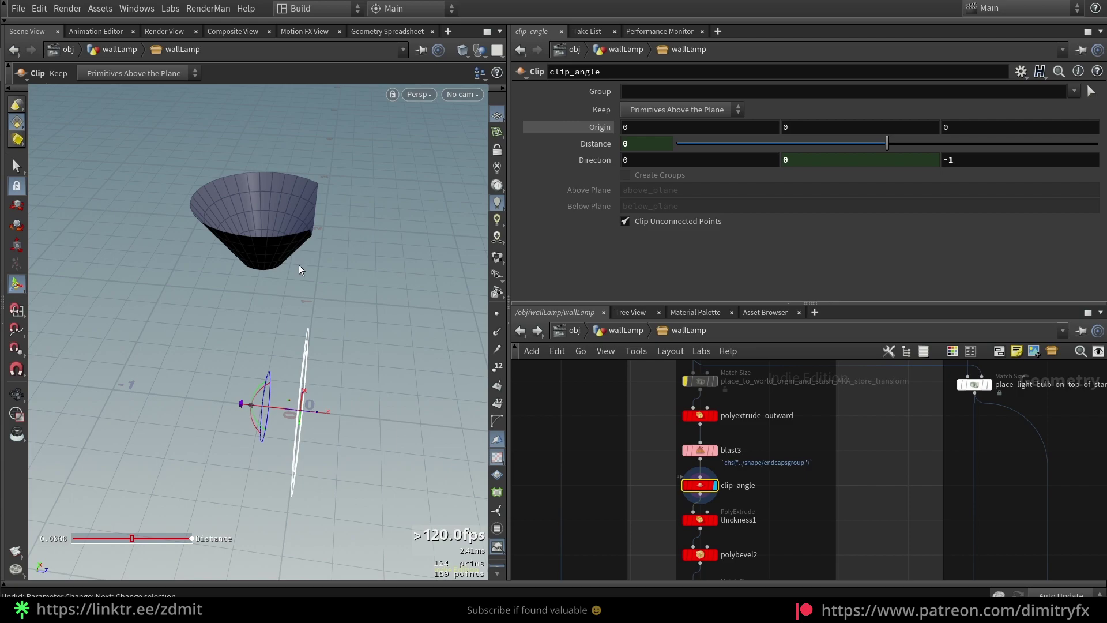
{"action": "left_click_drag", "start_coordinate": [295, 243], "coordinate": [298, 247]}
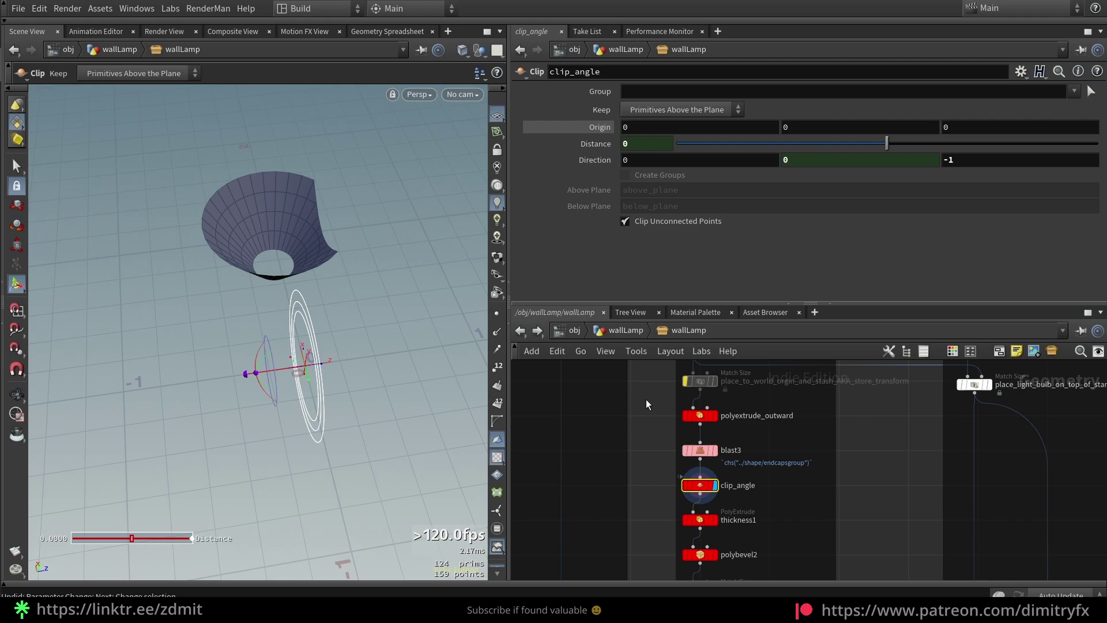
Step: Re-enable the place_to_world_orgin_and_stash_AKA_store_transform node and check the clip plane against the glass at the origin
{"action": "middle_click_drag", "start_coordinate": [672, 392], "coordinate": [667, 404]}
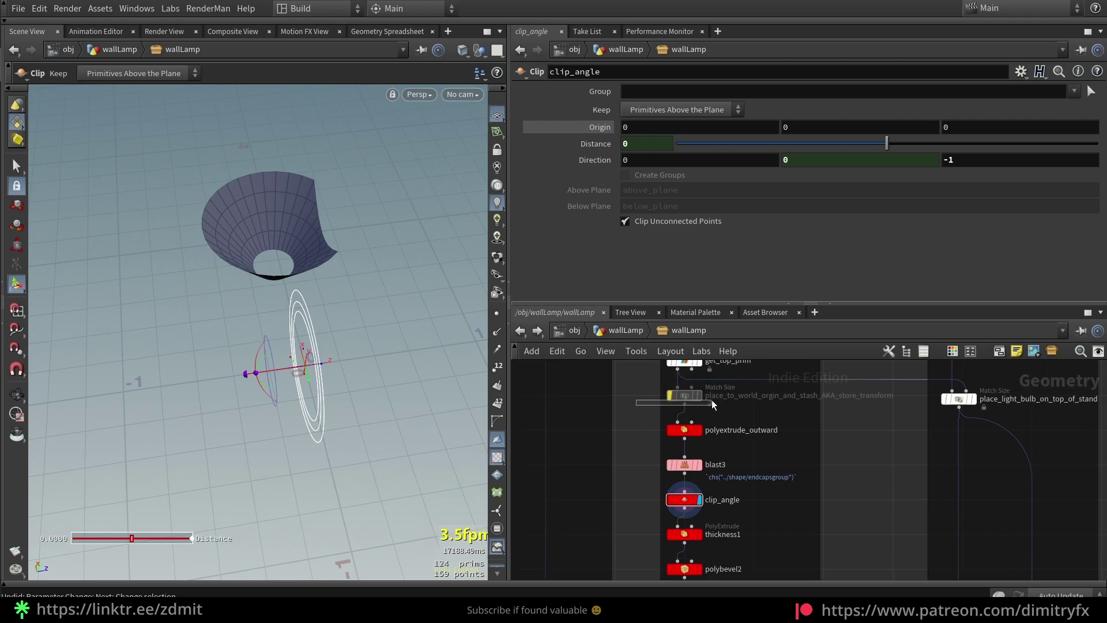
{"action": "left_click", "coordinate": [685, 396]}
{"action": "scroll", "coordinate": [376, 435], "scroll_direction": "up", "scroll_amount": 5}
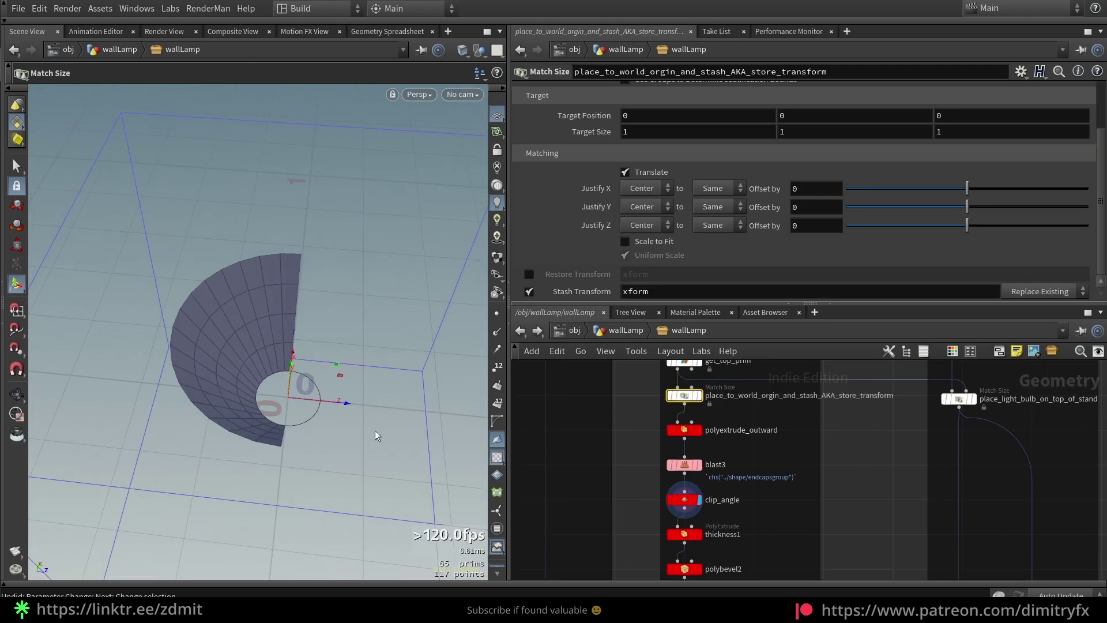
{"action": "left_click", "coordinate": [684, 499]}
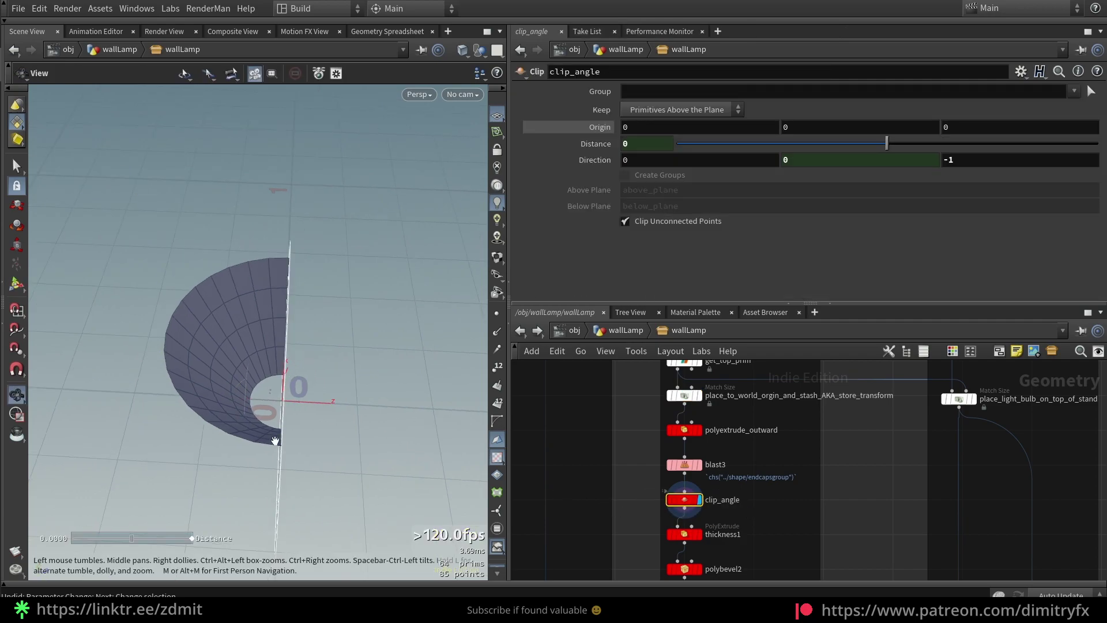
{"action": "left_click_drag", "start_coordinate": [336, 371], "coordinate": [316, 346]}
Step: Display the restore_xform node at the end of the glass branch
{"action": "middle_click_drag", "start_coordinate": [576, 479], "coordinate": [553, 390]}
{"action": "left_click", "coordinate": [667, 517]}
{"action": "key", "text": "q"}
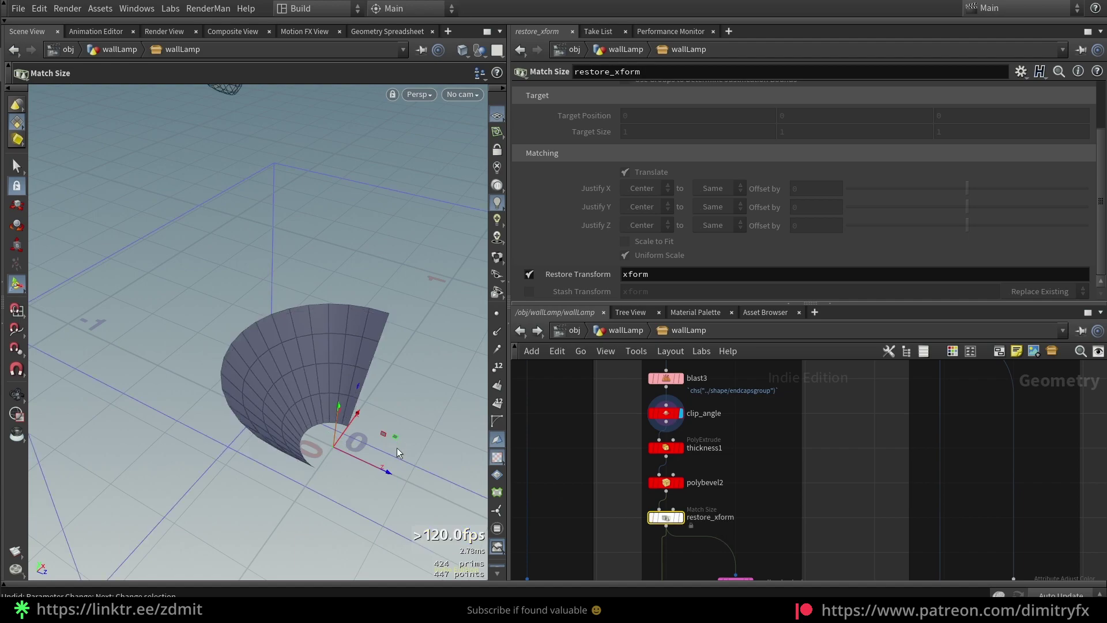
{"action": "key", "text": "r"}
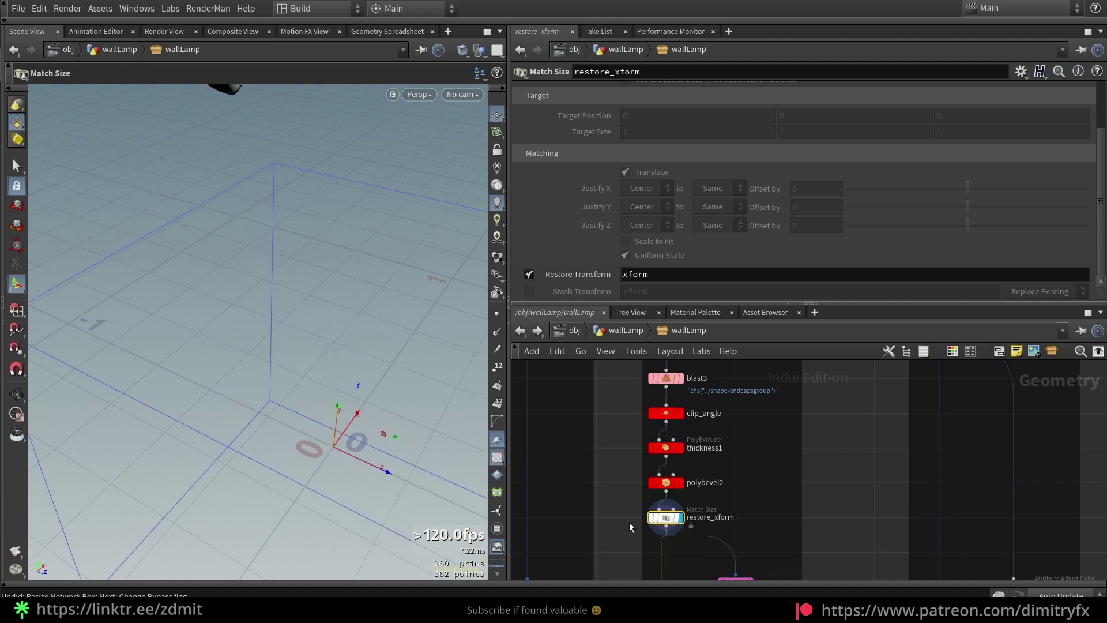
Step: Display the place_to_world_orgin_and_stash_AKA_store_transform node and view the end cap with its Stash Transform setting
{"action": "key", "text": "Escape"}
{"action": "scroll", "coordinate": [277, 333], "scroll_direction": "up", "scroll_amount": 3}
{"action": "middle_click_drag", "start_coordinate": [583, 380], "coordinate": [589, 472]}
{"action": "scroll", "coordinate": [662, 432], "scroll_direction": "up", "scroll_amount": 2}
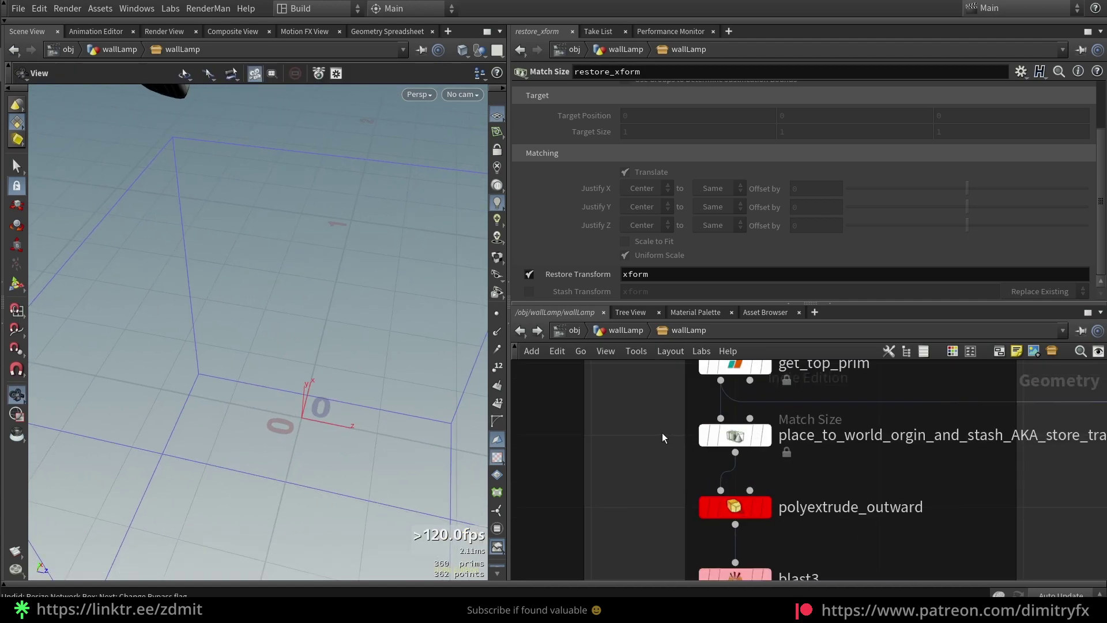
{"action": "left_click", "coordinate": [735, 435]}
{"action": "scroll", "coordinate": [655, 455], "scroll_direction": "down", "scroll_amount": 5}
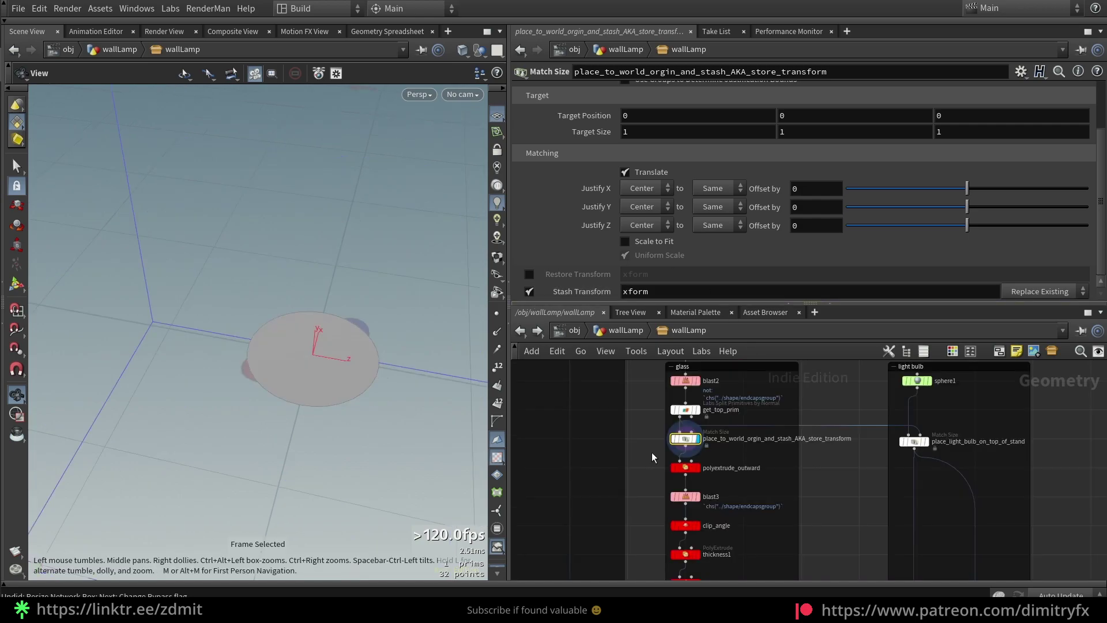
Step: Review restore_xform's Restore Transform attribute and display the finished glass at its original position
{"action": "middle_click_drag", "start_coordinate": [655, 456], "coordinate": [622, 477]}
{"action": "left_click", "coordinate": [681, 472]}
{"action": "scroll", "coordinate": [683, 476], "scroll_direction": "up", "scroll_amount": 2}
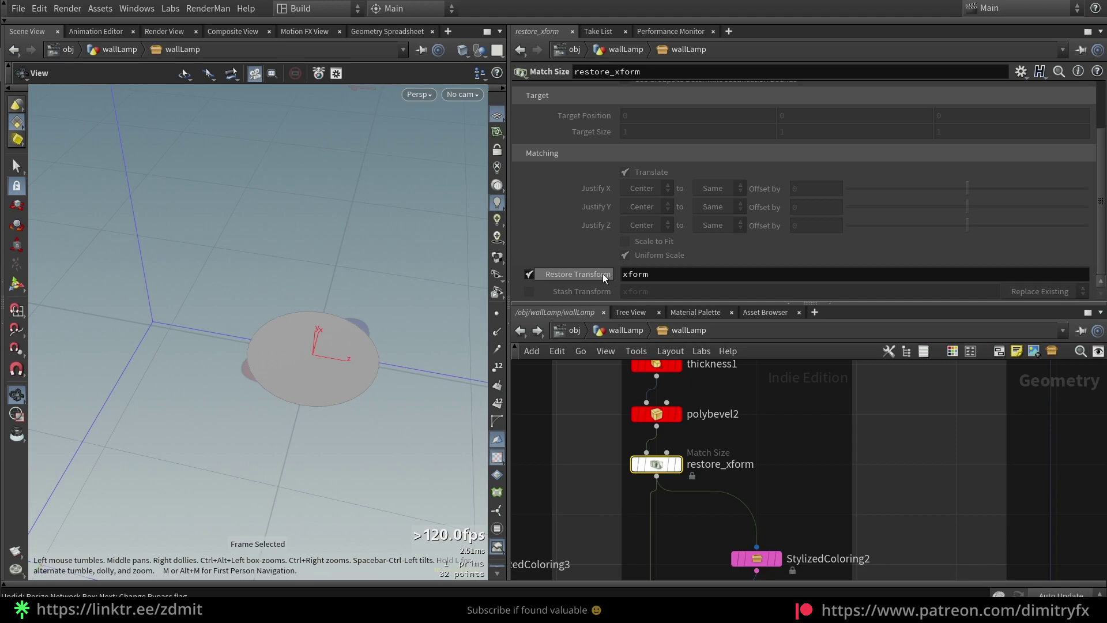
{"action": "left_click", "coordinate": [678, 464]}
{"action": "scroll", "coordinate": [389, 346], "scroll_direction": "down", "scroll_amount": 3}
{"action": "left_click_drag", "start_coordinate": [396, 363], "coordinate": [352, 254]}
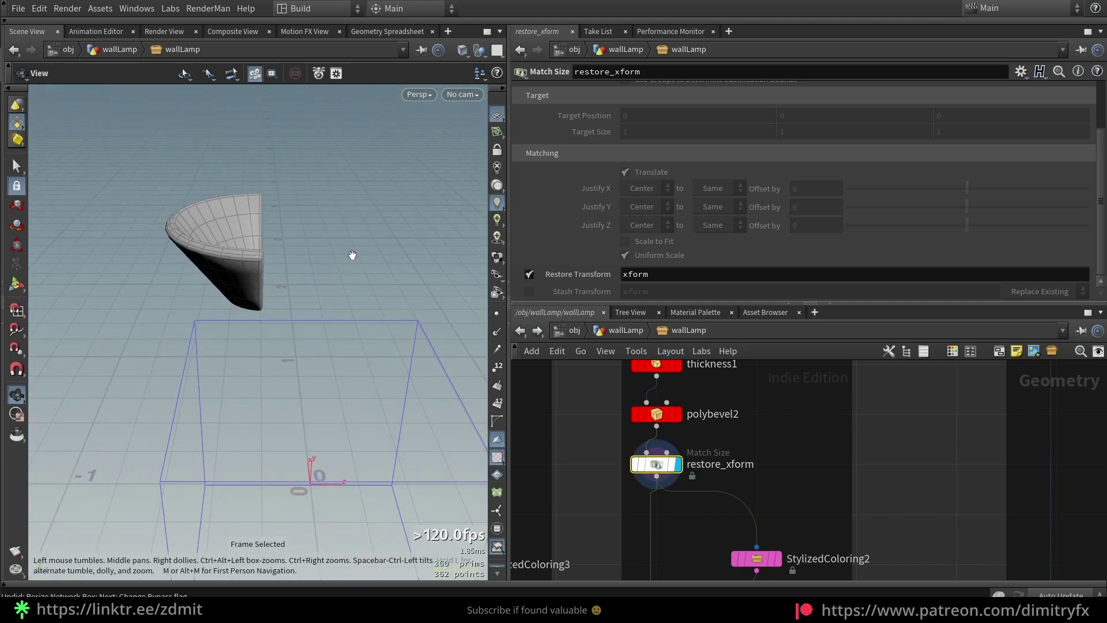
Step: Add a Transform by Attribute node fed by polybevel2, beside restore_xform
{"action": "key", "text": "Tab"}
{"action": "type", "text": "a"}
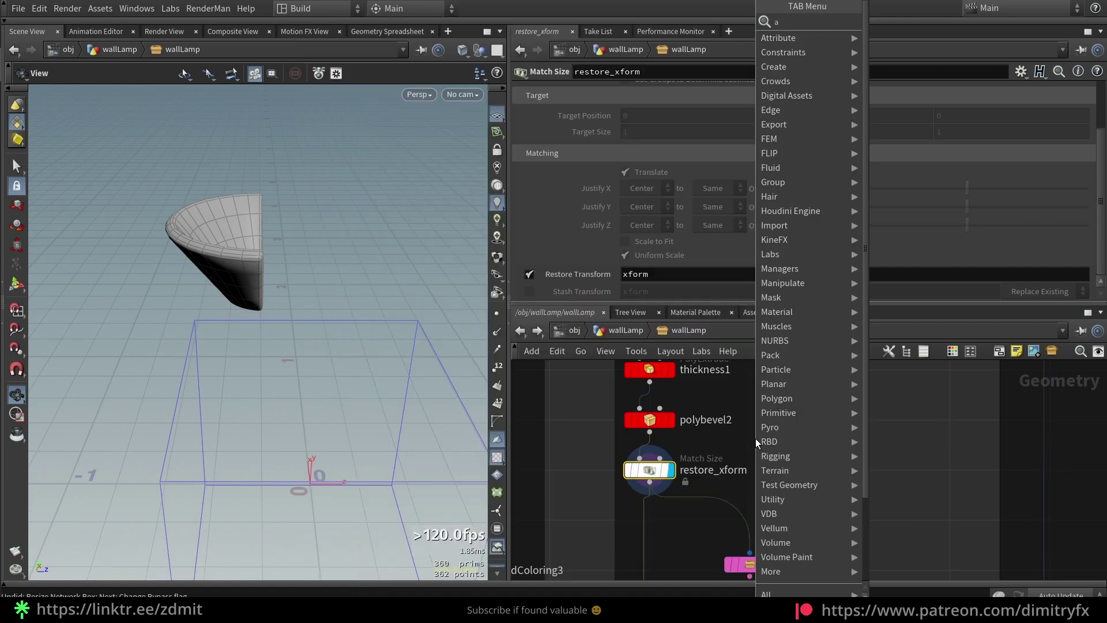
{"action": "type", "text": "ttrtra"}
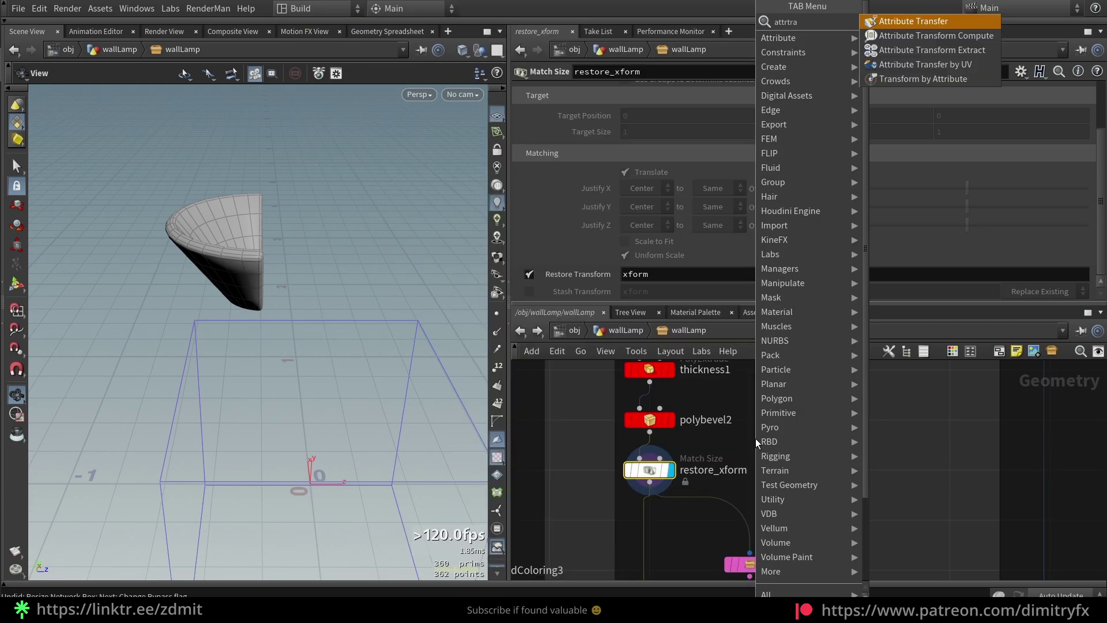
{"action": "key", "text": "Up"}
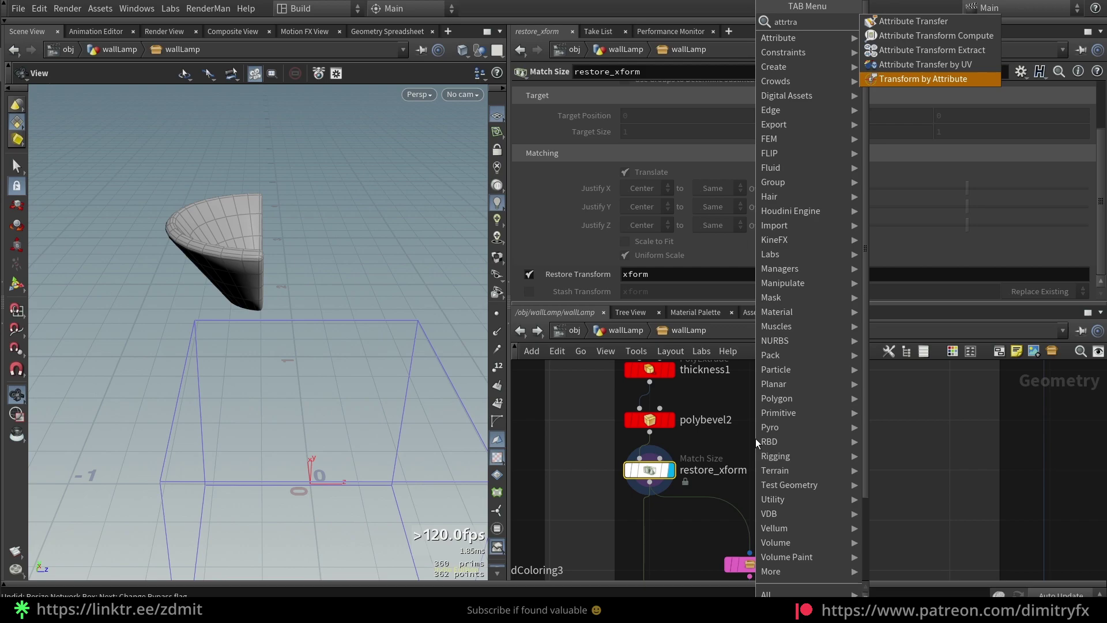
{"action": "key", "text": "Return"}
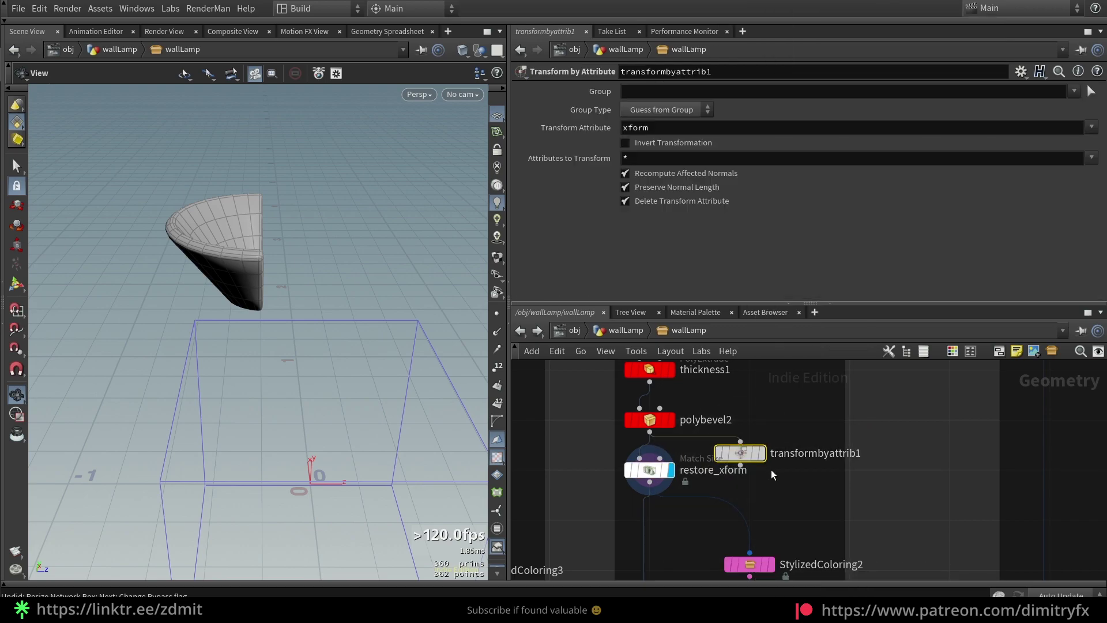
Step: Display the Transform by Attribute node and compare the glass position with Invert Transformation on and off
{"action": "left_click", "coordinate": [764, 454]}
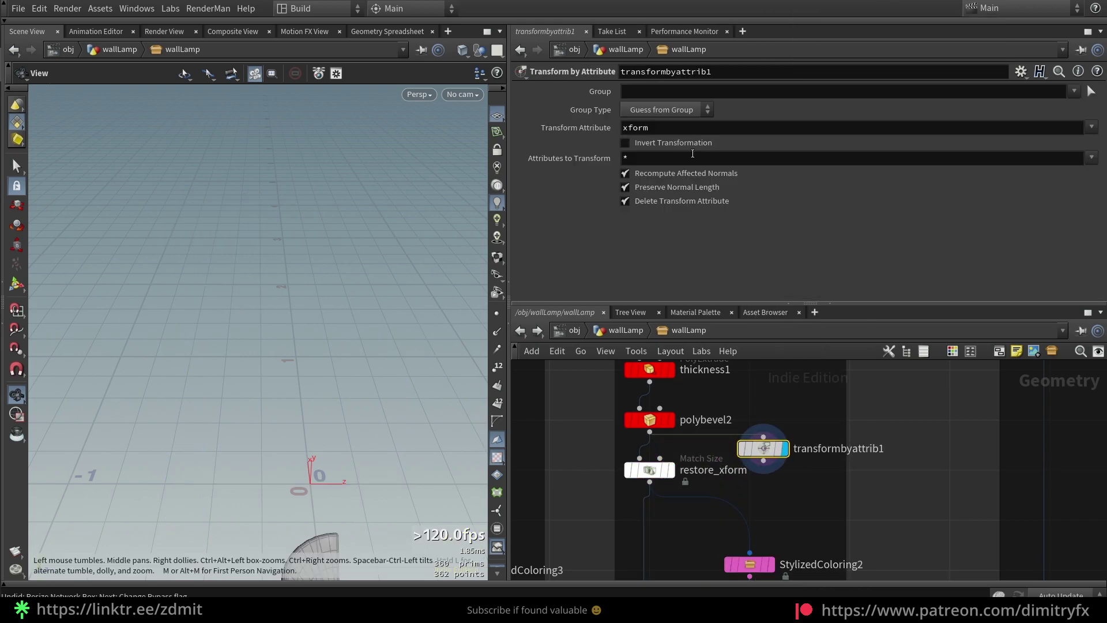
{"action": "middle_click_drag", "start_coordinate": [413, 435], "coordinate": [414, 323]}
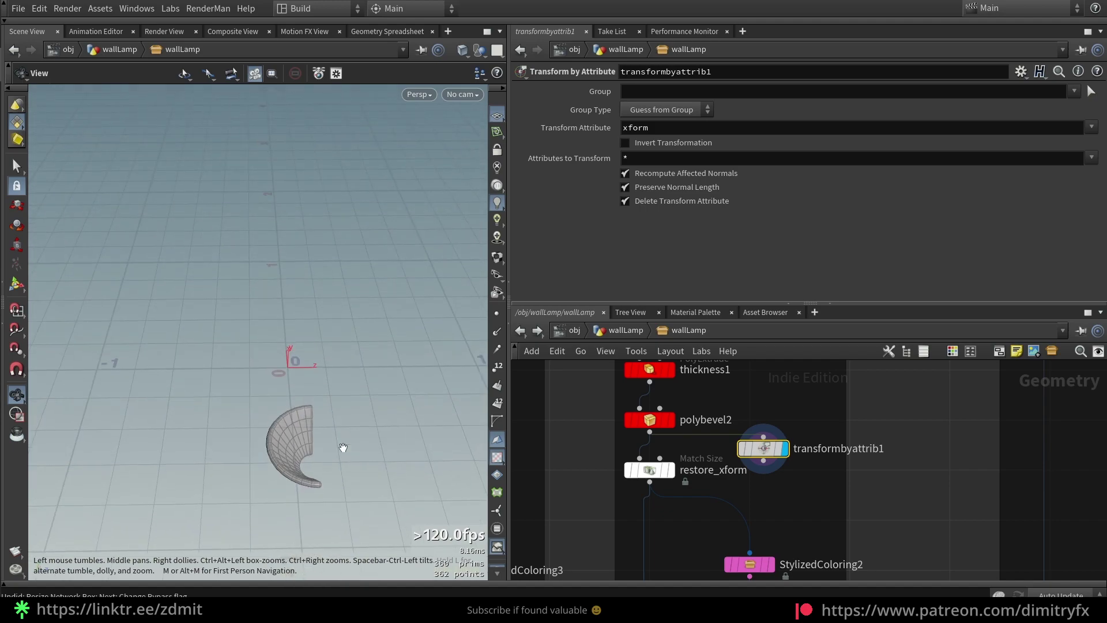
{"action": "left_click", "coordinate": [675, 148]}
{"action": "left_click", "coordinate": [675, 148]}
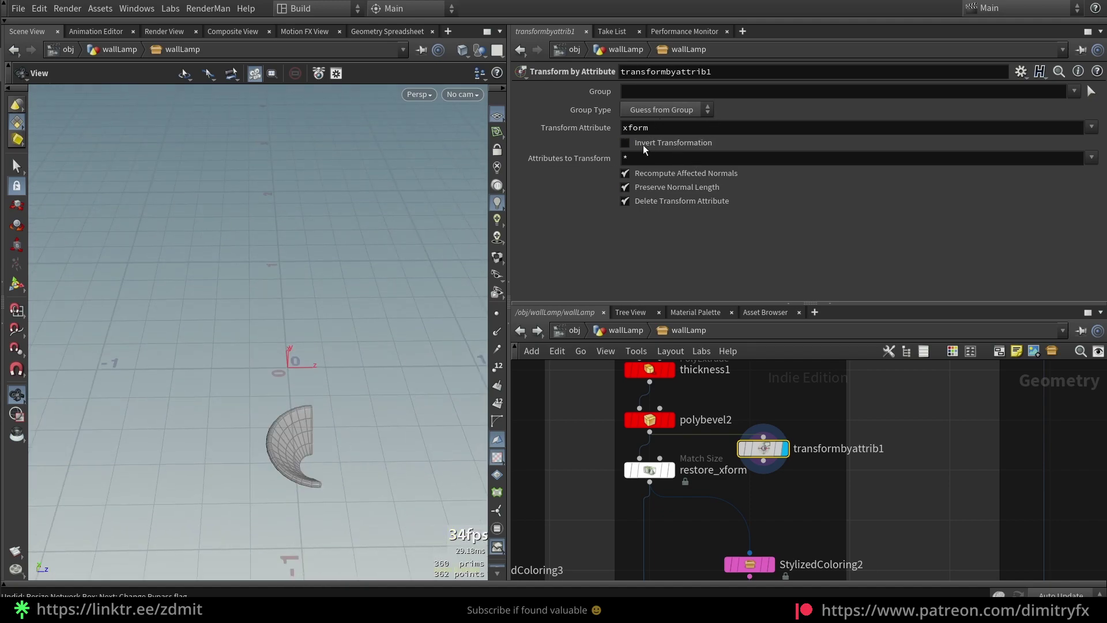
Step: Compare the inverted transformation of transformbyattrib1 with the restore_xform result, and delete the transformbyattrib1 node
{"action": "mouse_move", "coordinate": [644, 144]}
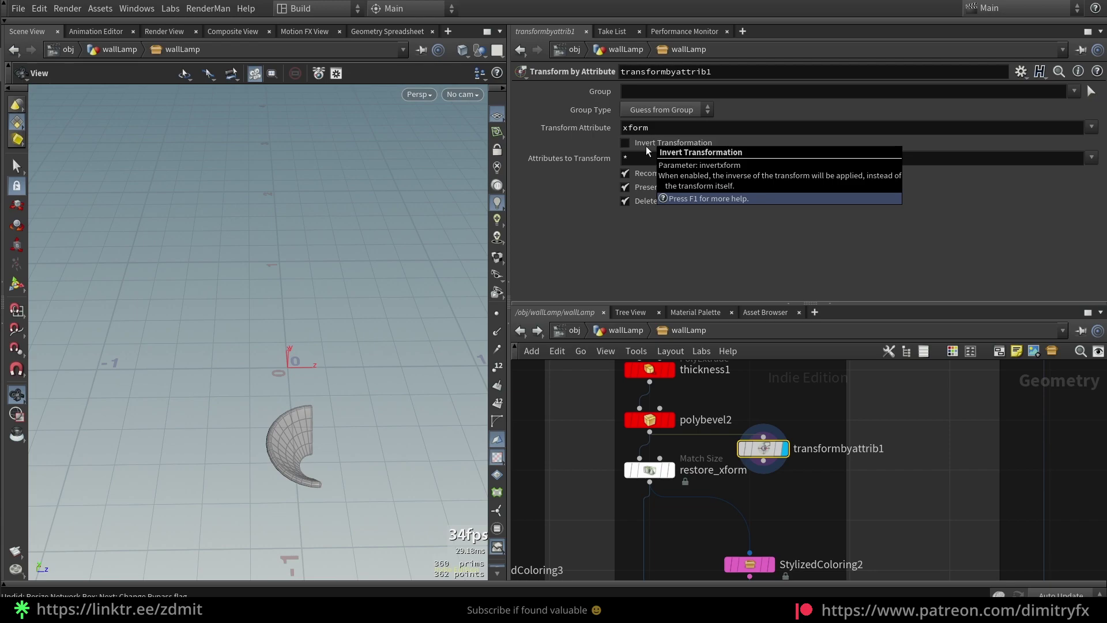
{"action": "left_click", "coordinate": [647, 147]}
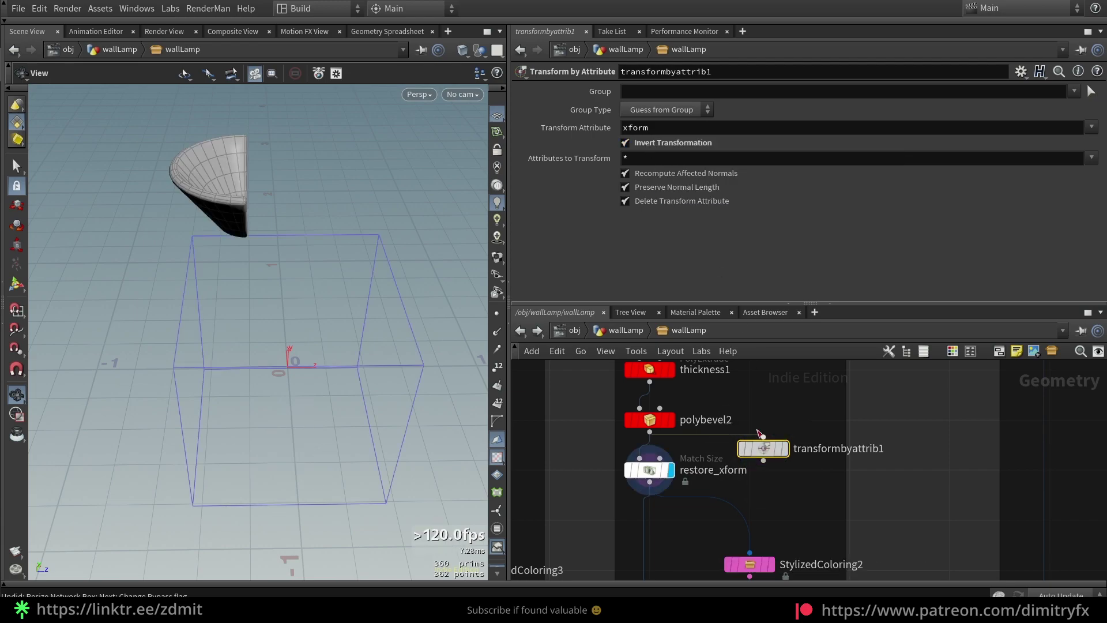
{"action": "left_click", "coordinate": [670, 470]}
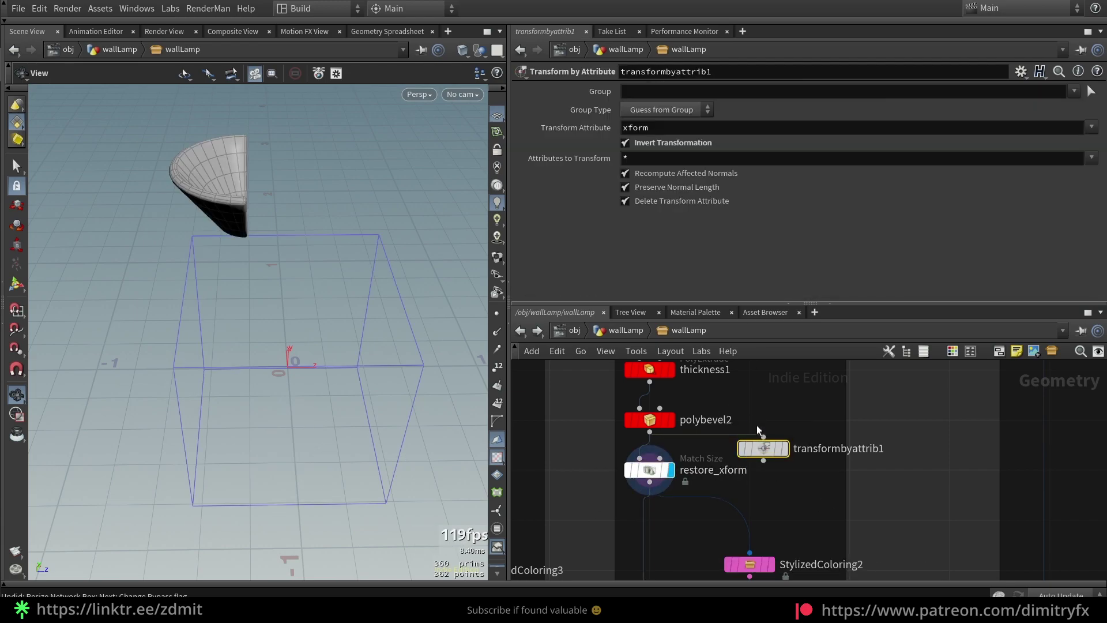
{"action": "key", "text": "Delete"}
Step: Review the glass branch's StylizedColoring2, enable_coloring_or_not1, unreal_material1 and group_glass nodes
{"action": "scroll", "coordinate": [757, 425], "scroll_direction": "down", "scroll_amount": 2}
{"action": "left_click", "coordinate": [733, 466]}
{"action": "scroll", "coordinate": [787, 441], "scroll_direction": "down", "scroll_amount": 1}
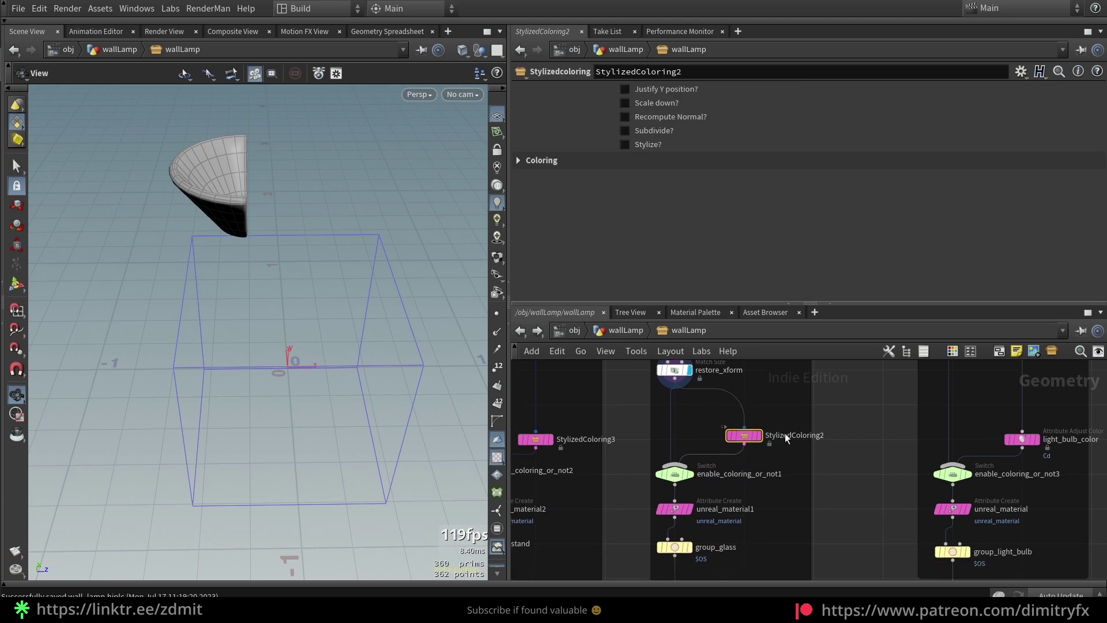
{"action": "scroll", "coordinate": [644, 476], "scroll_direction": "down", "scroll_amount": 2}
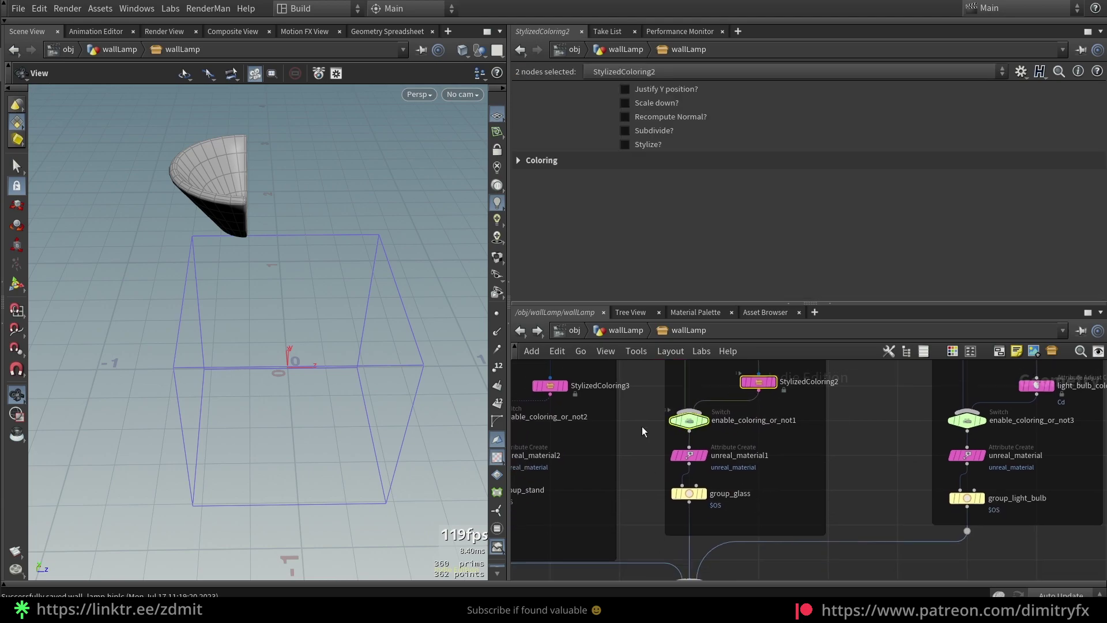
{"action": "left_click", "coordinate": [692, 455]}
{"action": "left_click", "coordinate": [691, 492]}
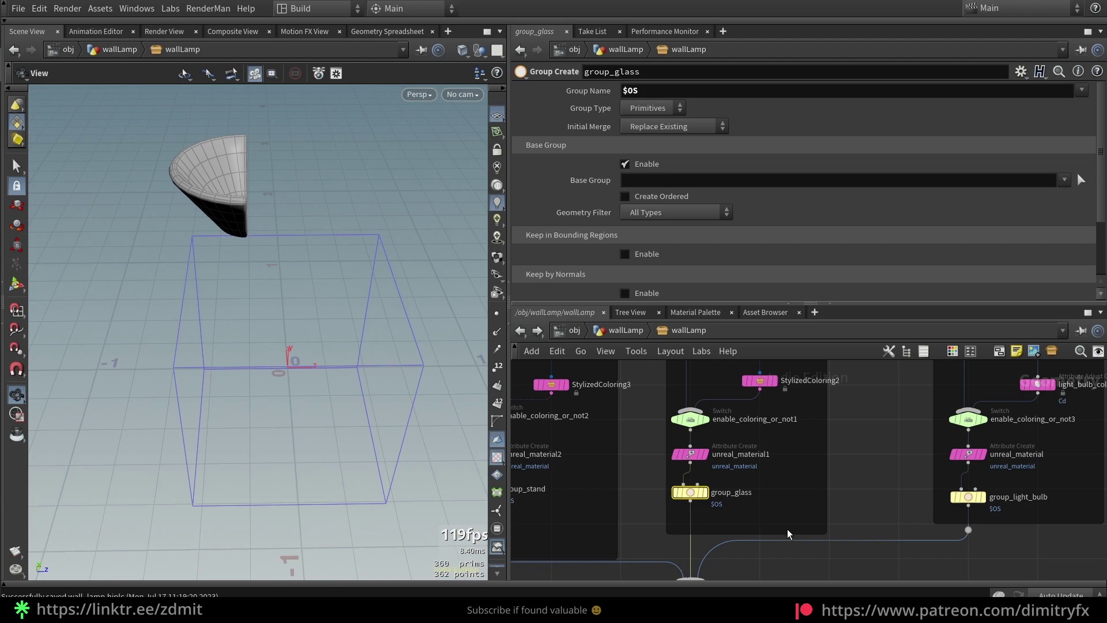
Step: Display the light bulb's sphere1 node and examine its shape, radius and uniform scale settings
{"action": "scroll", "coordinate": [767, 554], "scroll_direction": "down", "scroll_amount": 3}
{"action": "scroll", "coordinate": [744, 584], "scroll_direction": "down", "scroll_amount": 2}
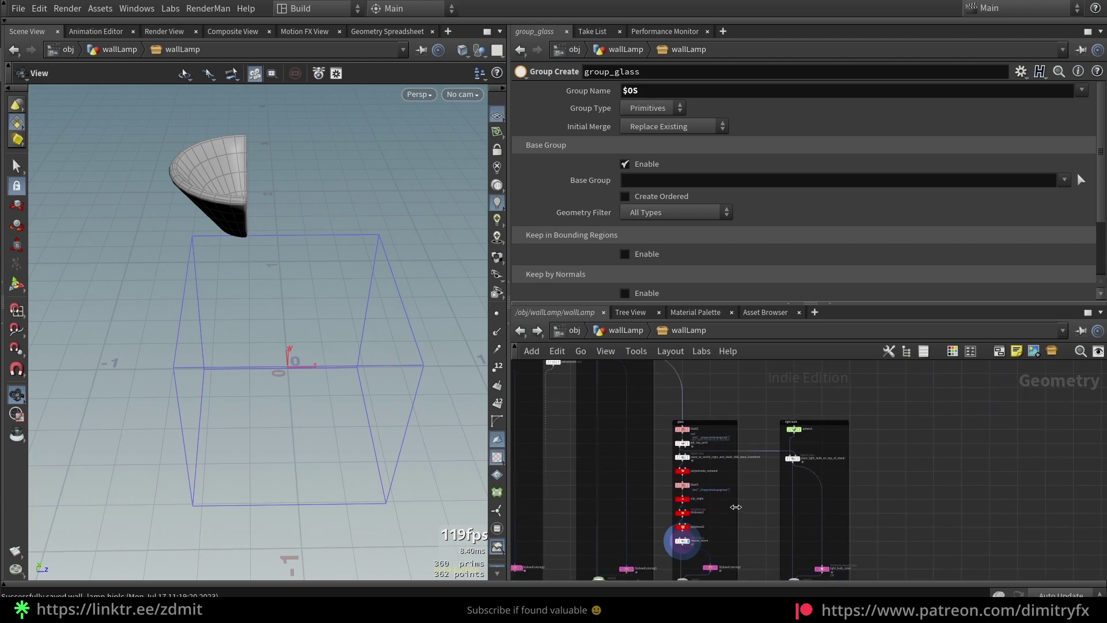
{"action": "scroll", "coordinate": [846, 461], "scroll_direction": "up", "scroll_amount": 3}
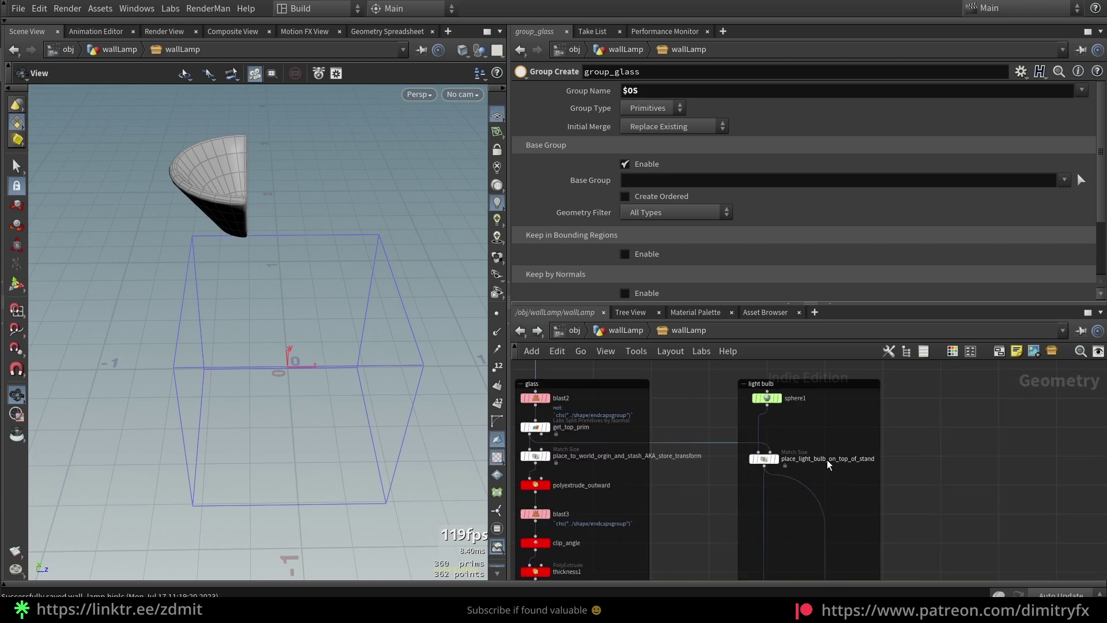
{"action": "left_click", "coordinate": [744, 402]}
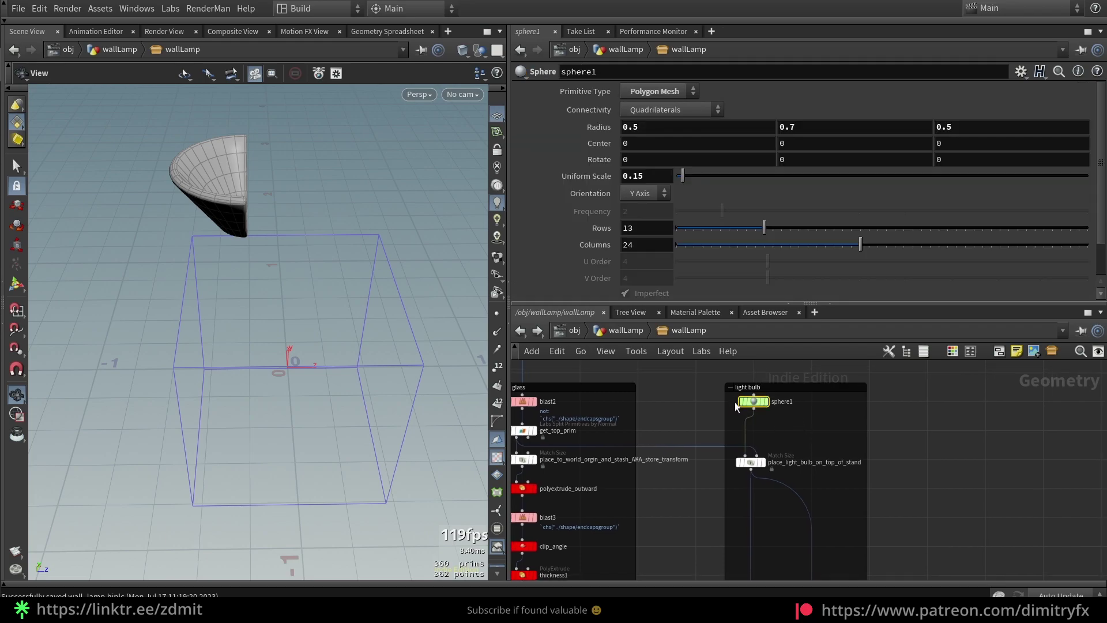
{"action": "key", "text": "f"}
{"action": "scroll", "coordinate": [363, 340], "scroll_direction": "down", "scroll_amount": 5}
{"action": "mouse_move", "coordinate": [805, 128]}
{"action": "middle_mouse_down"}
{"action": "mouse_move", "coordinate": [825, 131]}
{"action": "mouse_move", "coordinate": [807, 131]}
{"action": "middle_mouse_up"}
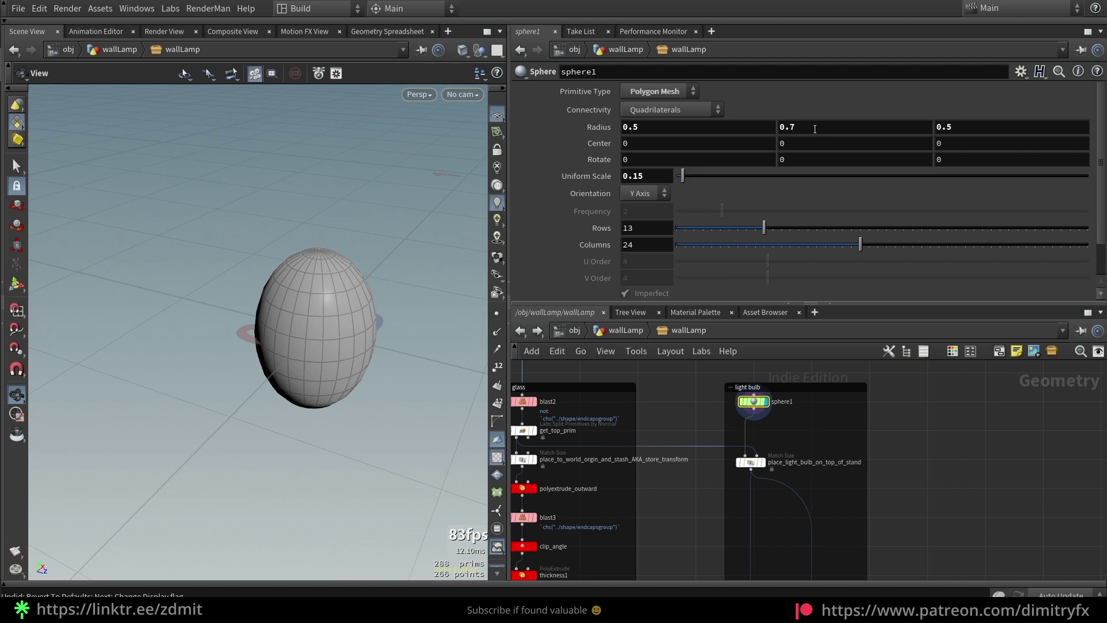
{"action": "left_click_drag", "start_coordinate": [358, 297], "coordinate": [371, 291]}
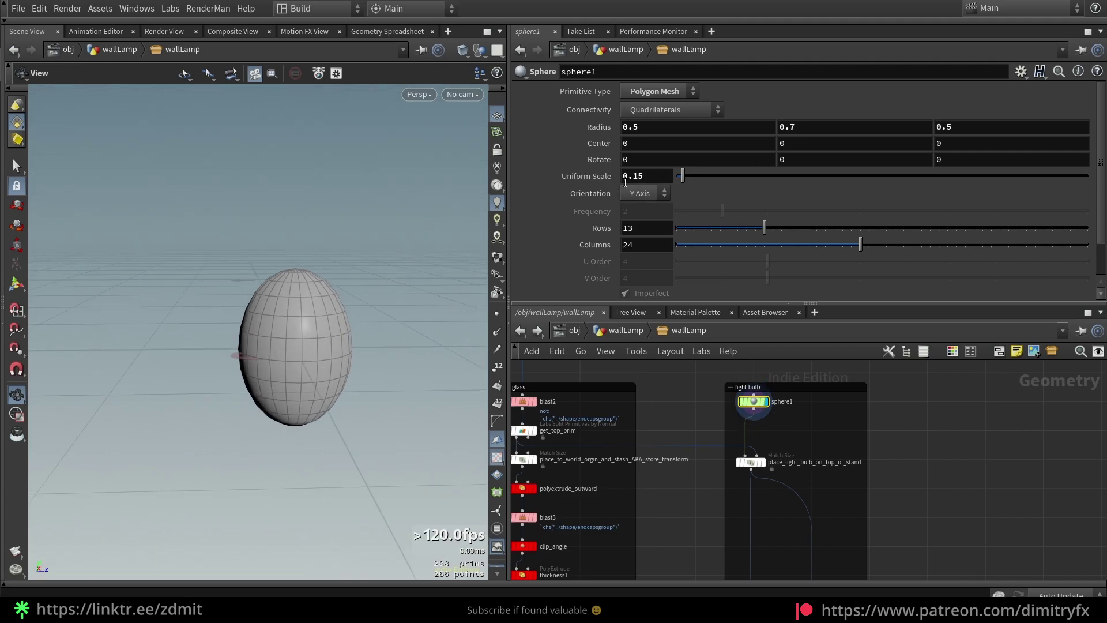
Step: Display place_light_bulb_on_top_of_stand and inspect the get_top_prim node that supplies its target surface
{"action": "scroll", "coordinate": [727, 492], "scroll_direction": "up", "scroll_amount": 3}
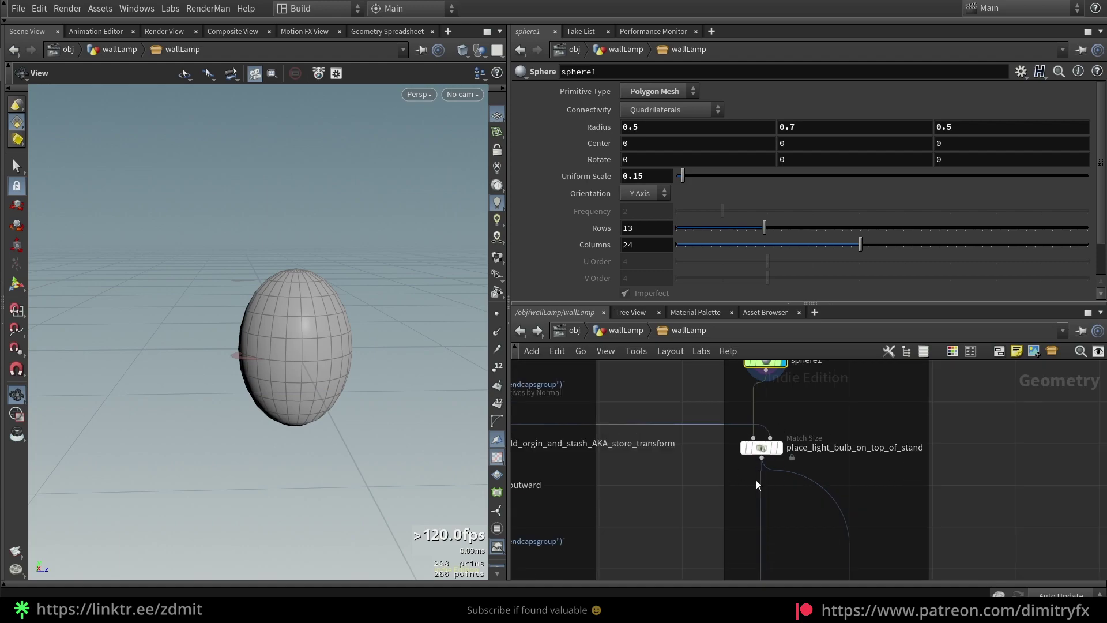
{"action": "left_click", "coordinate": [761, 448]}
{"action": "key", "text": "f"}
{"action": "scroll", "coordinate": [721, 509], "scroll_direction": "down", "scroll_amount": 2}
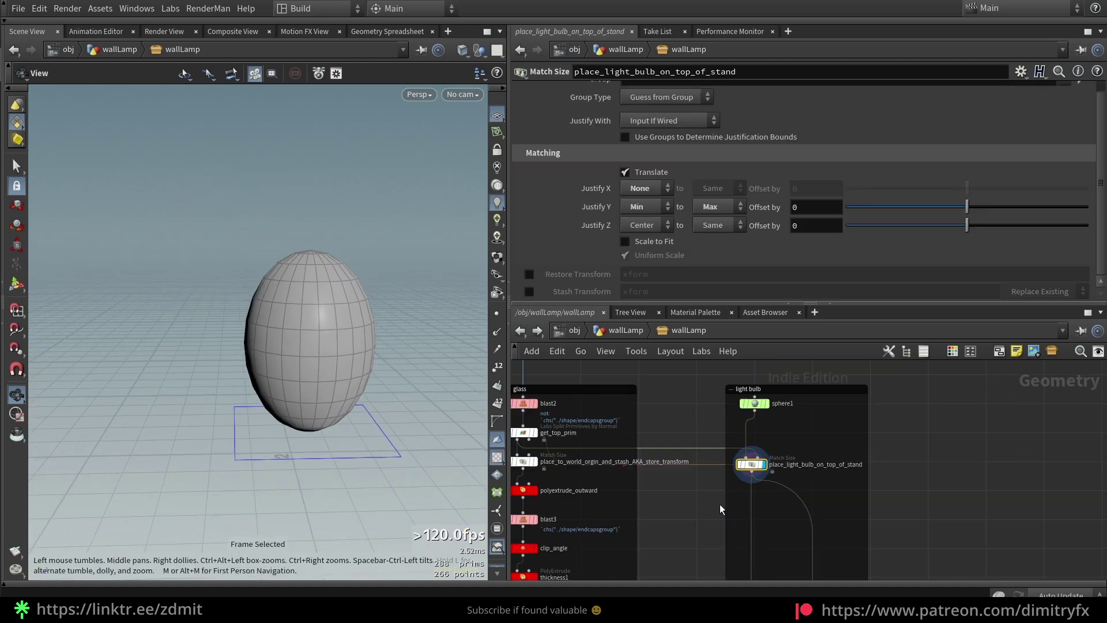
{"action": "scroll", "coordinate": [720, 509], "scroll_direction": "up", "scroll_amount": 2}
{"action": "left_click", "coordinate": [683, 398]}
{"action": "left_click_drag", "start_coordinate": [315, 361], "coordinate": [367, 409]}
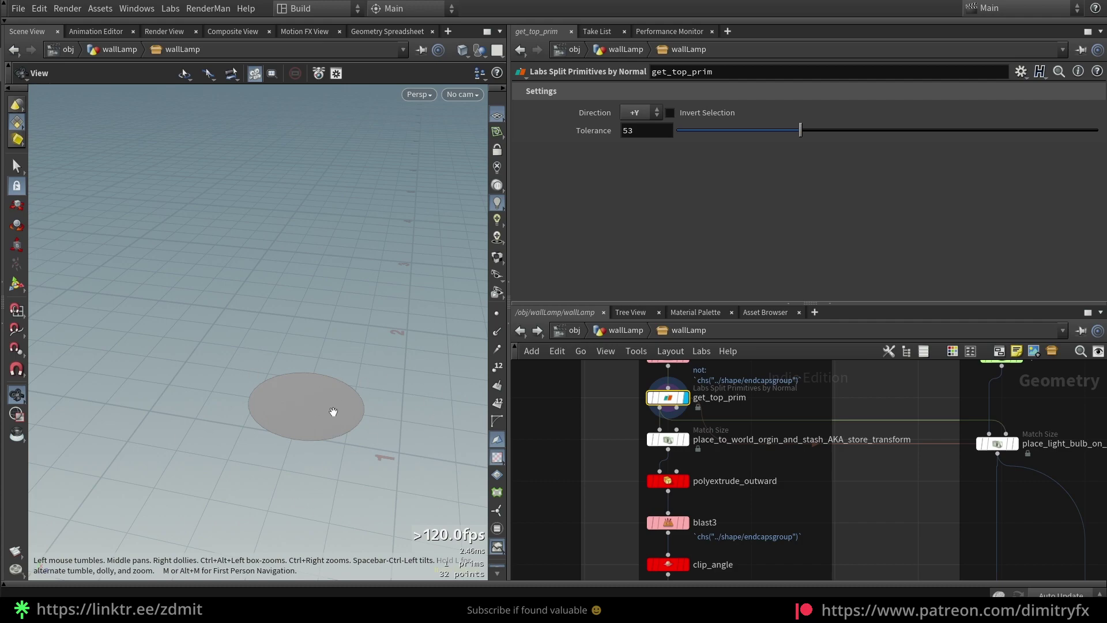
Step: Display merge2 and inspect close up how the light bulb sits on top of the stand
{"action": "scroll", "coordinate": [852, 507], "scroll_direction": "down", "scroll_amount": 4}
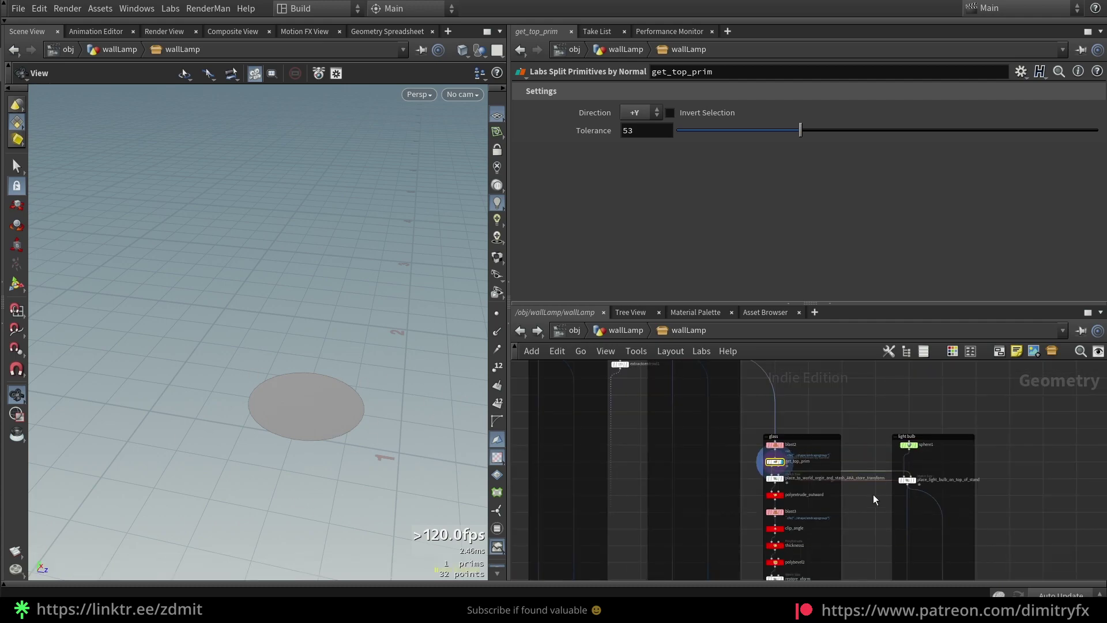
{"action": "scroll", "coordinate": [846, 524], "scroll_direction": "down", "scroll_amount": 3}
{"action": "scroll", "coordinate": [732, 507], "scroll_direction": "up", "scroll_amount": 4}
{"action": "left_click", "coordinate": [862, 500]}
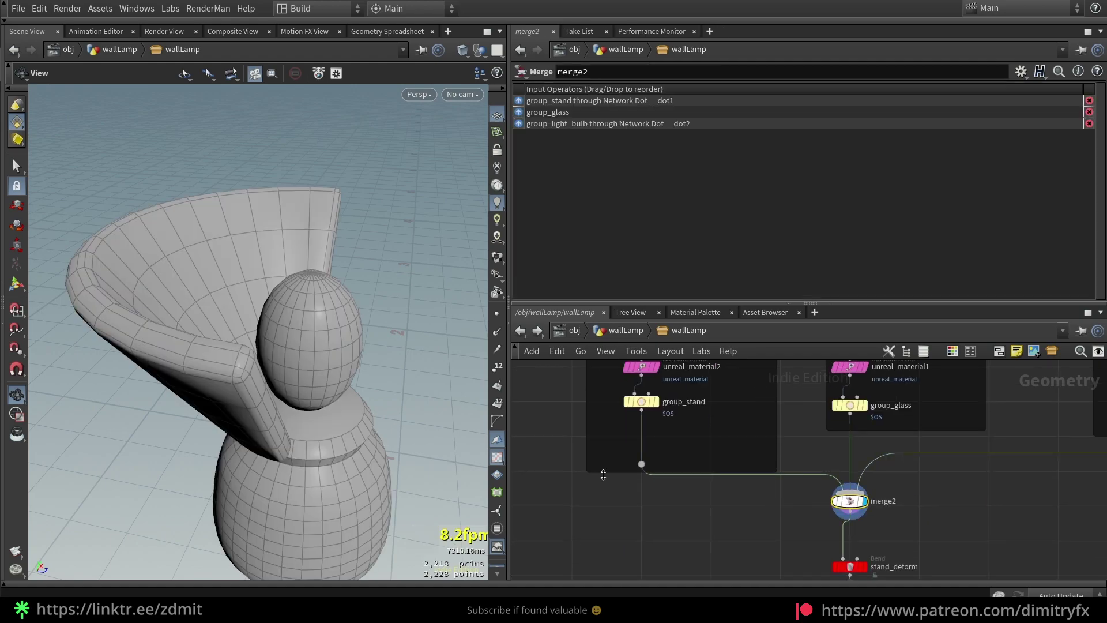
{"action": "left_click_drag", "start_coordinate": [369, 473], "coordinate": [314, 467]}
{"action": "right_click_drag", "start_coordinate": [314, 467], "coordinate": [384, 248]}
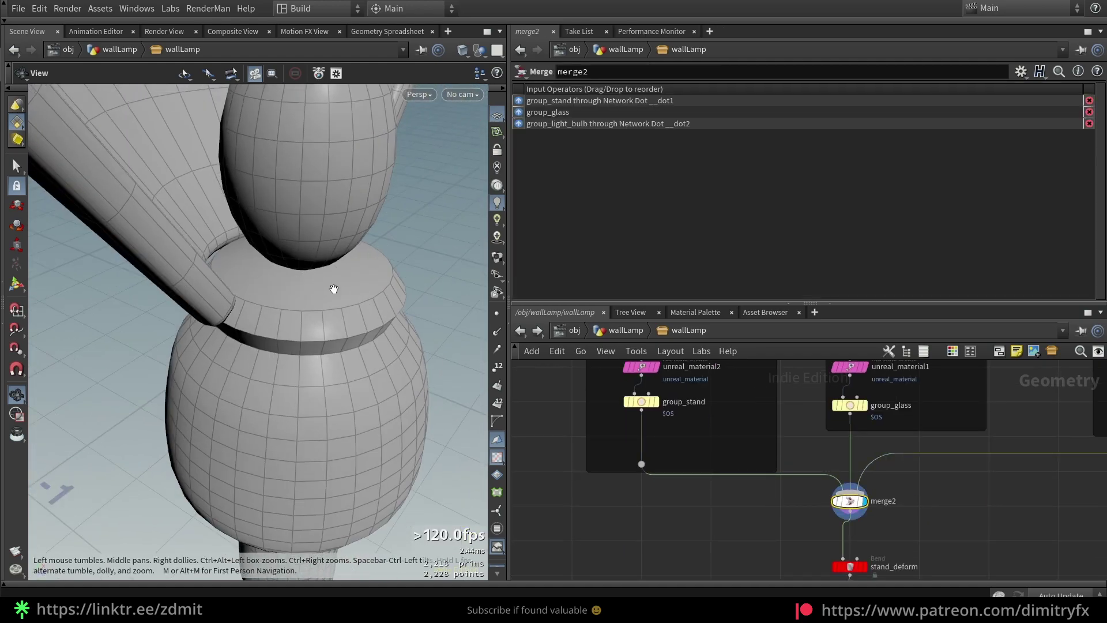
Step: Display place_light_bulb_on_top_of_stand again and review its Justify Y and Justify X options, undoing the trial change
{"action": "scroll", "coordinate": [804, 481], "scroll_direction": "down", "scroll_amount": 4}
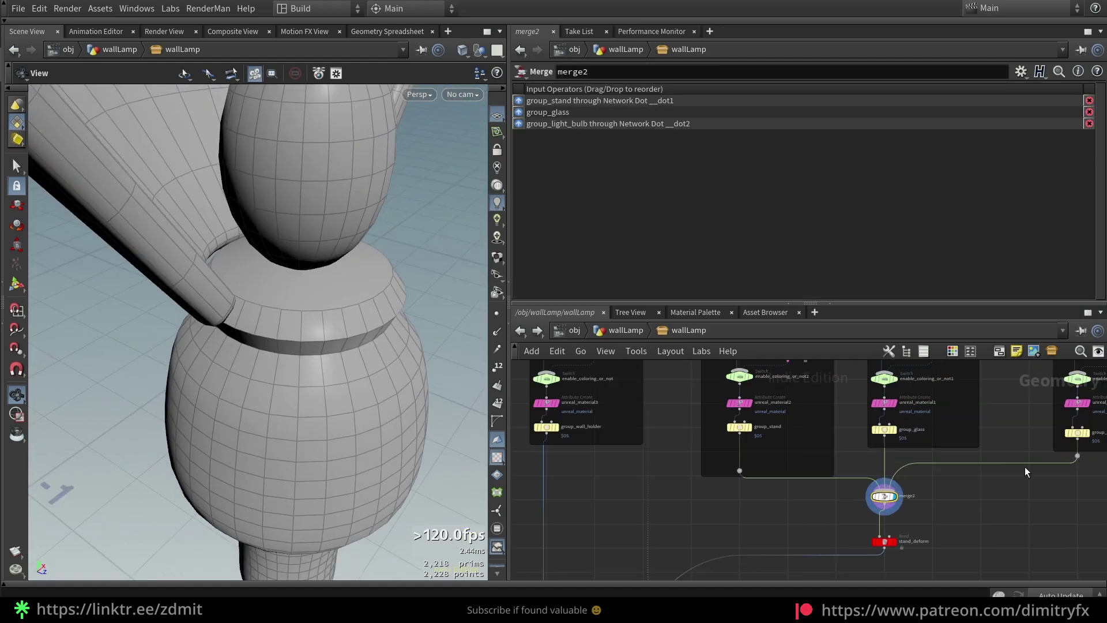
{"action": "scroll", "coordinate": [704, 437], "scroll_direction": "up", "scroll_amount": 2}
{"action": "middle_click_drag", "start_coordinate": [703, 437], "coordinate": [695, 459]}
{"action": "scroll", "coordinate": [695, 458], "scroll_direction": "up", "scroll_amount": 3}
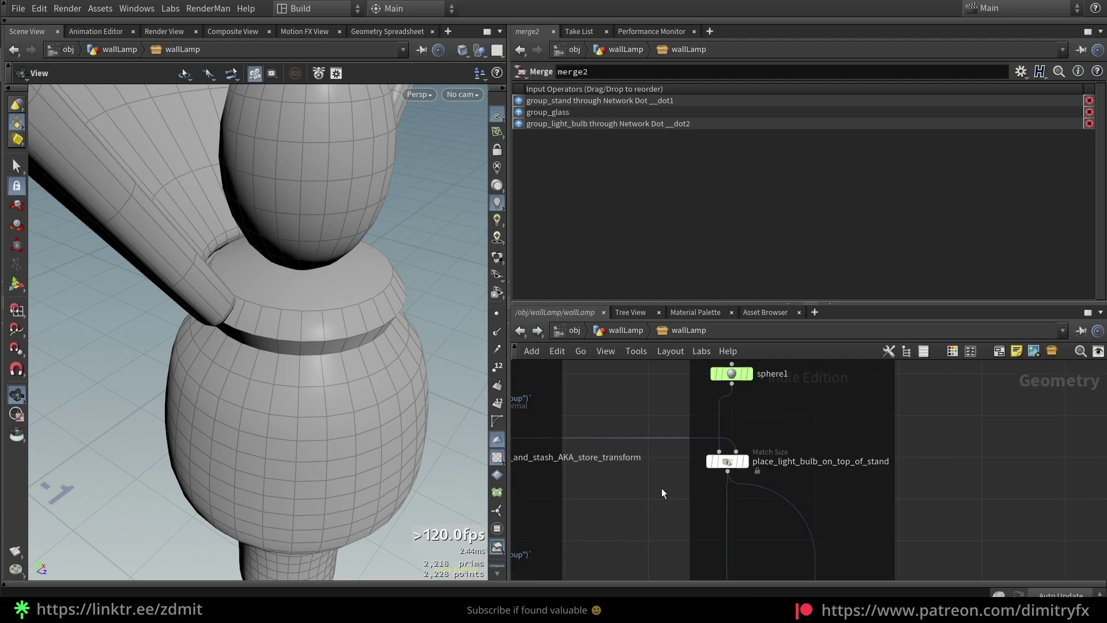
{"action": "left_click", "coordinate": [727, 461]}
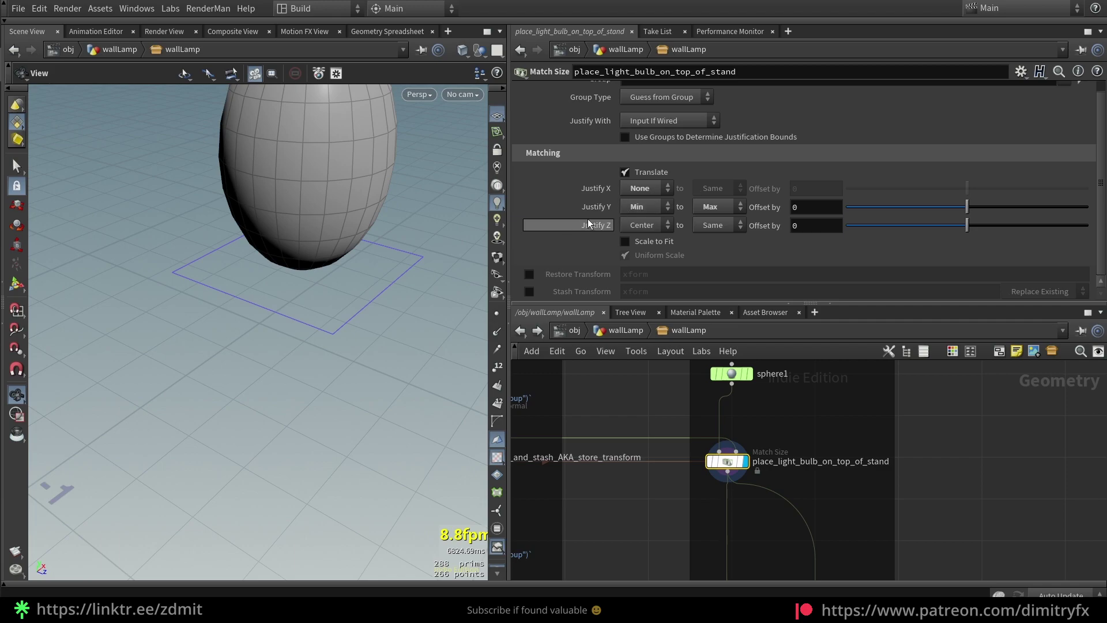
{"action": "left_click", "coordinate": [658, 208]}
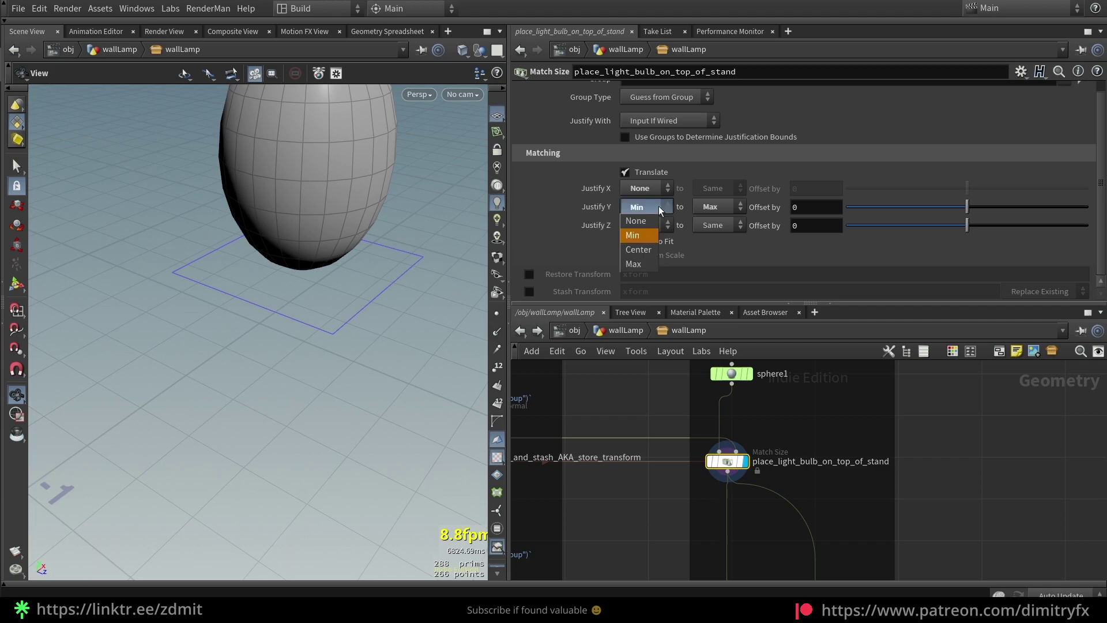
{"action": "left_click", "coordinate": [646, 236]}
{"action": "left_click", "coordinate": [715, 207]}
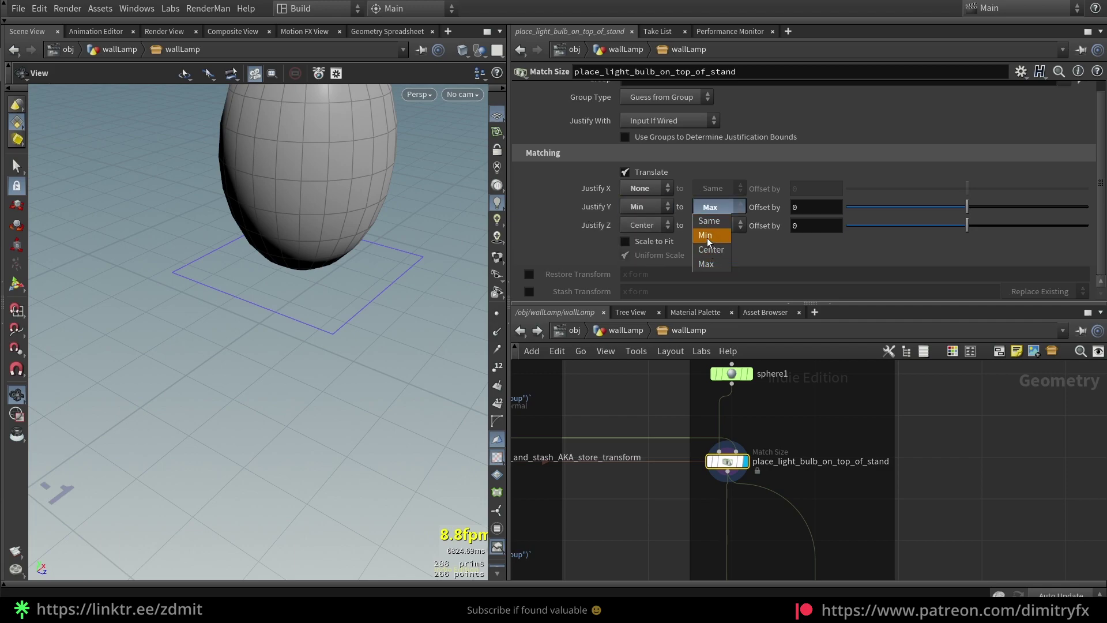
{"action": "left_click", "coordinate": [649, 235]}
{"action": "key", "text": "ctrl+z"}
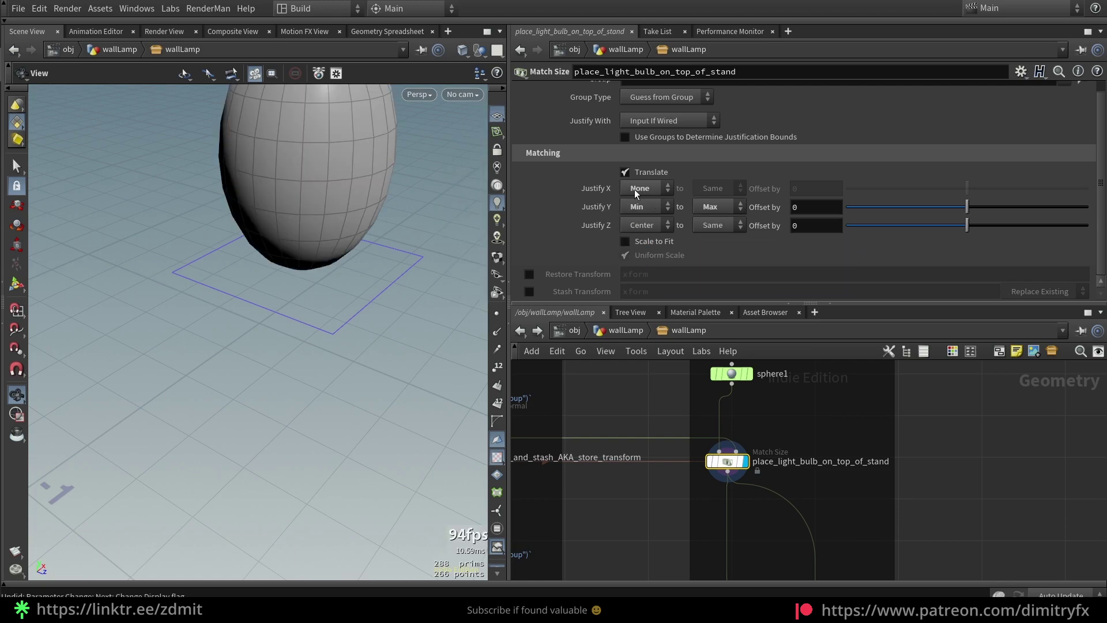
{"action": "left_click", "coordinate": [635, 189]}
{"action": "key", "text": "Escape"}
Step: Examine the color adjustment settings of the light_bulb_color node in the light bulb branch
{"action": "scroll", "coordinate": [750, 462], "scroll_direction": "down", "scroll_amount": 3}
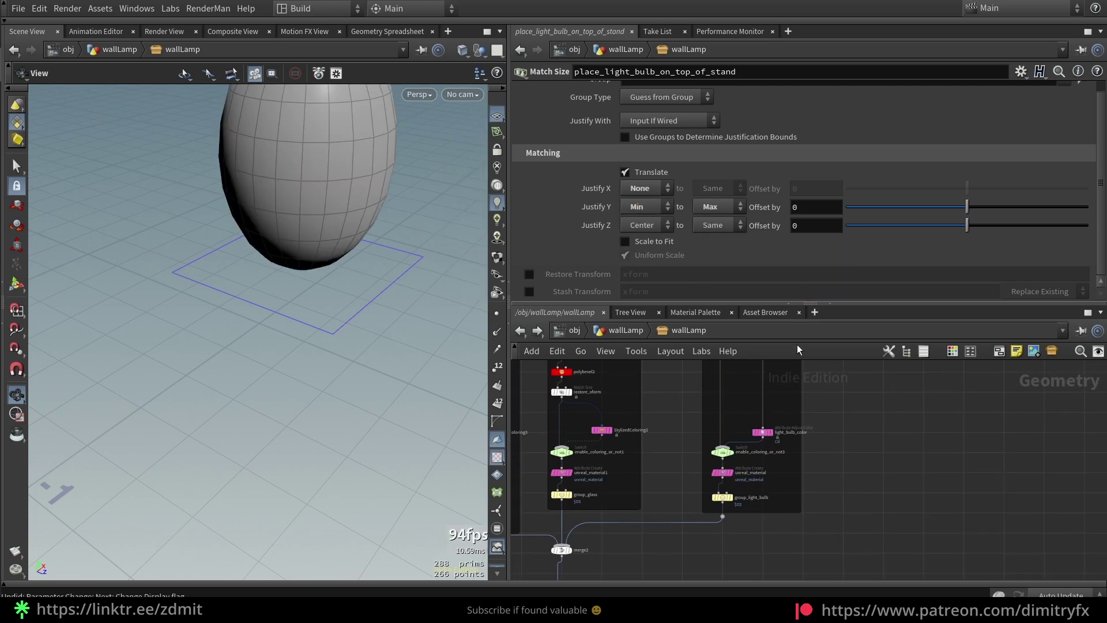
{"action": "scroll", "coordinate": [775, 429], "scroll_direction": "up", "scroll_amount": 4}
{"action": "scroll", "coordinate": [813, 450], "scroll_direction": "down", "scroll_amount": 2}
{"action": "left_click", "coordinate": [831, 439]}
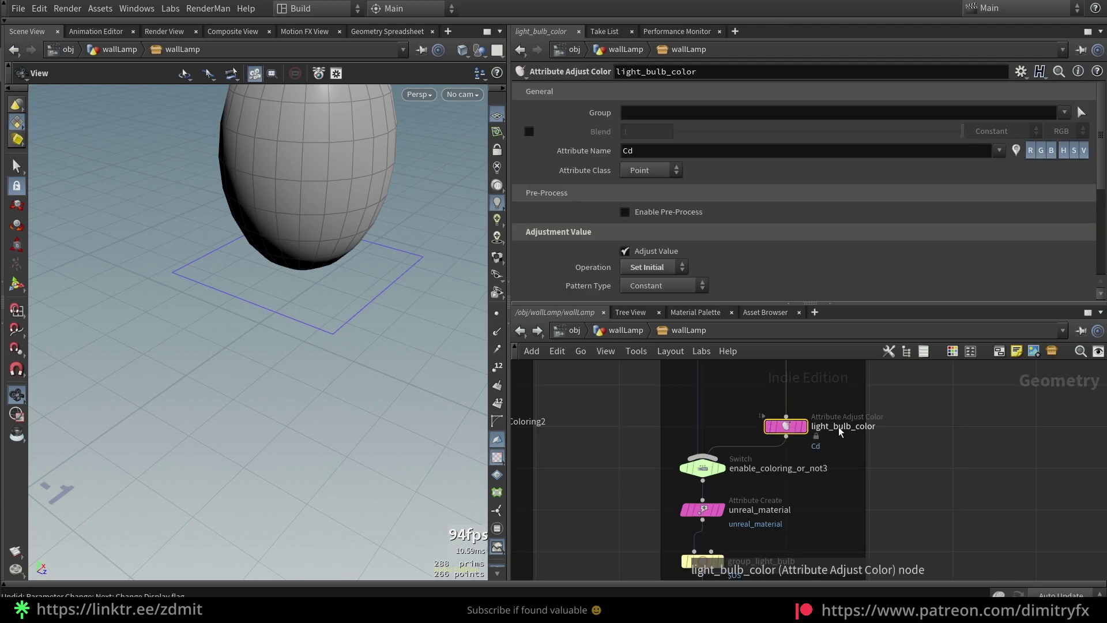
{"action": "scroll", "coordinate": [1038, 384], "scroll_direction": "down", "scroll_amount": 3}
{"action": "scroll", "coordinate": [1038, 383], "scroll_direction": "up", "scroll_amount": 3}
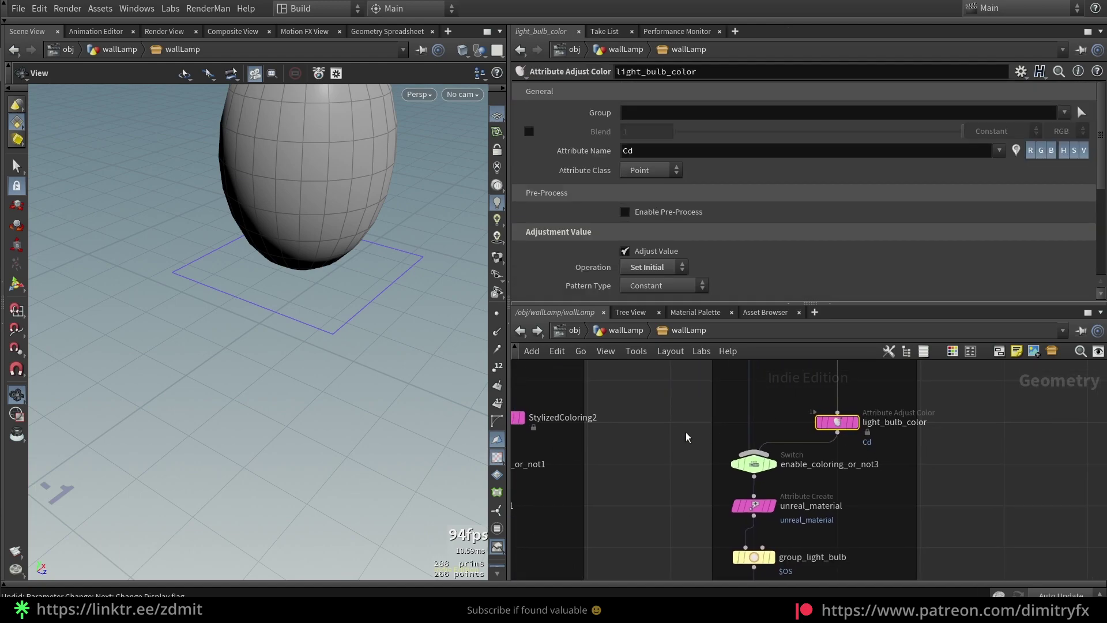
{"action": "scroll", "coordinate": [687, 438], "scroll_direction": "down", "scroll_amount": 2}
{"action": "scroll", "coordinate": [782, 446], "scroll_direction": "up", "scroll_amount": 3}
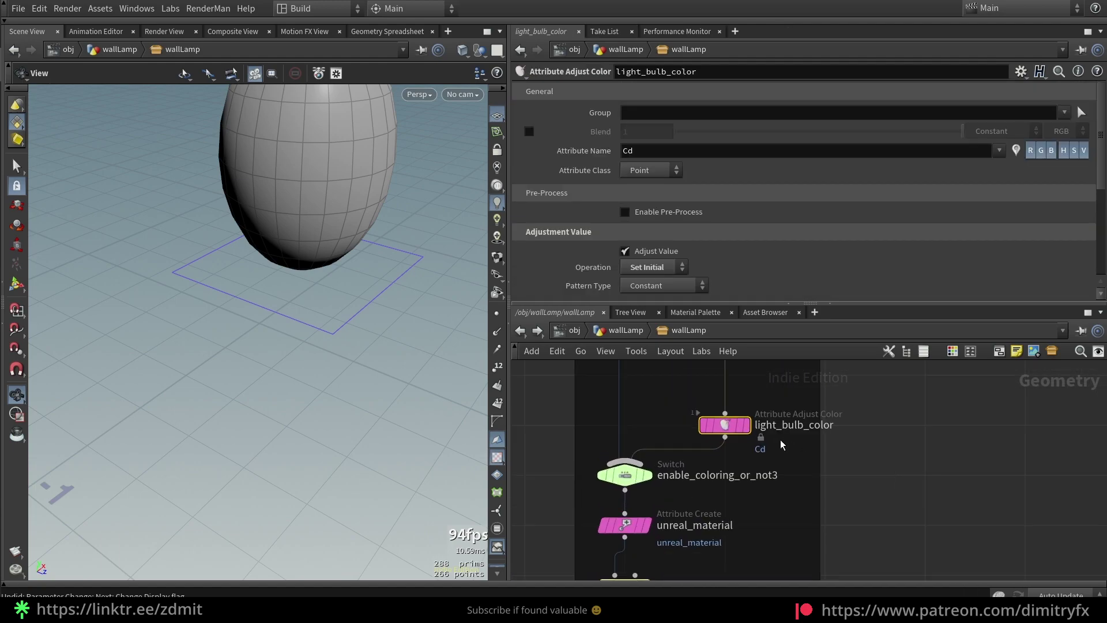
{"action": "scroll", "coordinate": [782, 445], "scroll_direction": "up", "scroll_amount": 1}
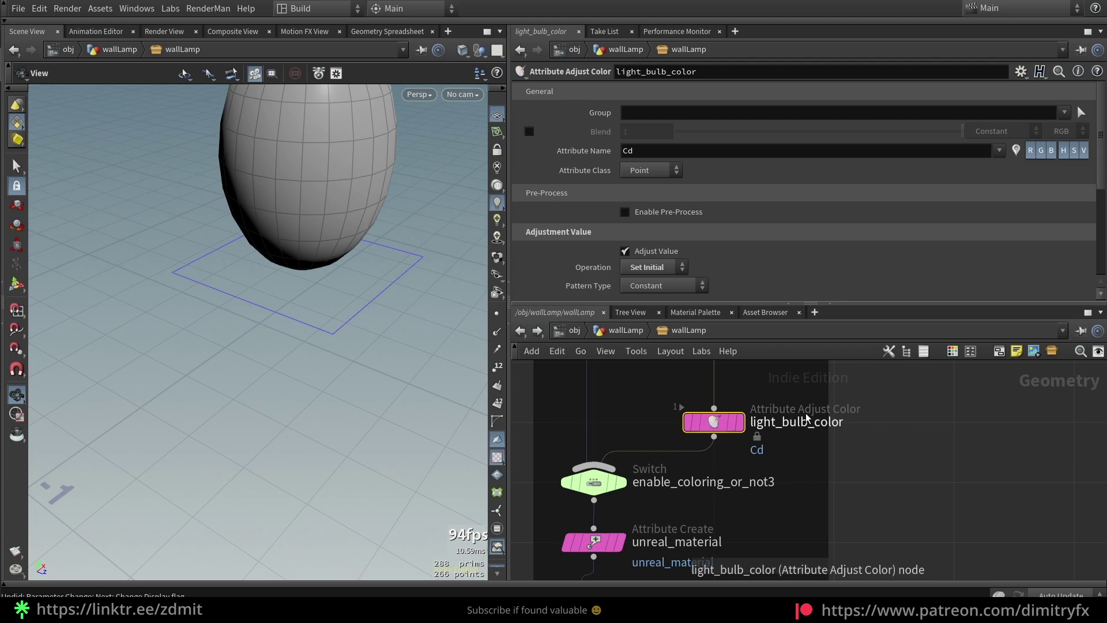
{"action": "scroll", "coordinate": [742, 444], "scroll_direction": "down", "scroll_amount": 5}
{"action": "scroll", "coordinate": [740, 445], "scroll_direction": "up", "scroll_amount": 3}
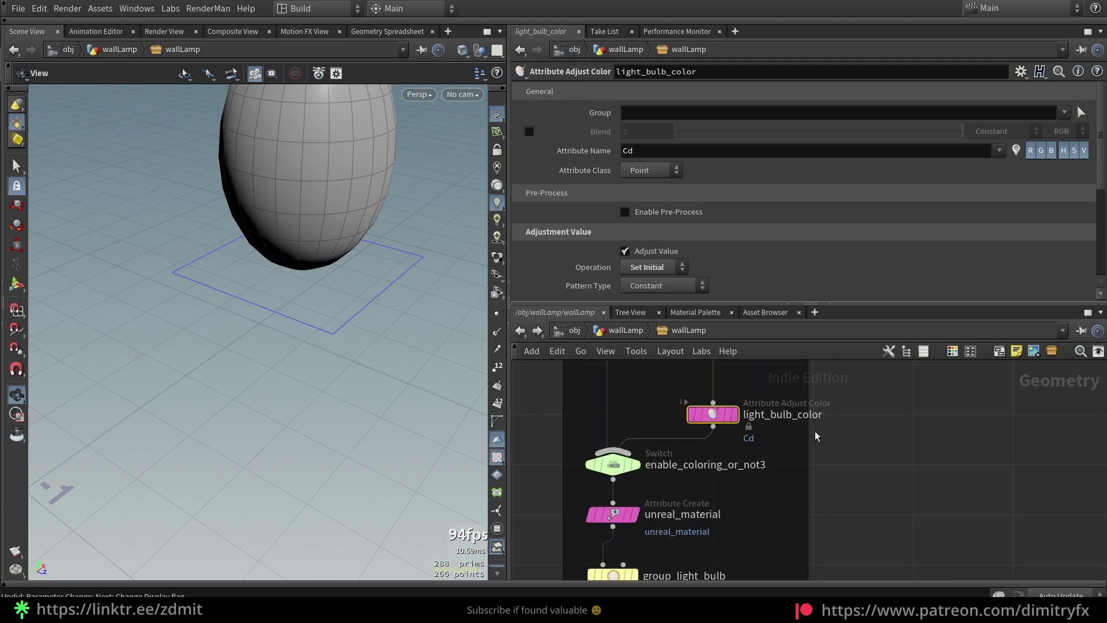
{"action": "scroll", "coordinate": [705, 236], "scroll_direction": "down", "scroll_amount": 2}
{"action": "scroll", "coordinate": [698, 226], "scroll_direction": "down", "scroll_amount": 2}
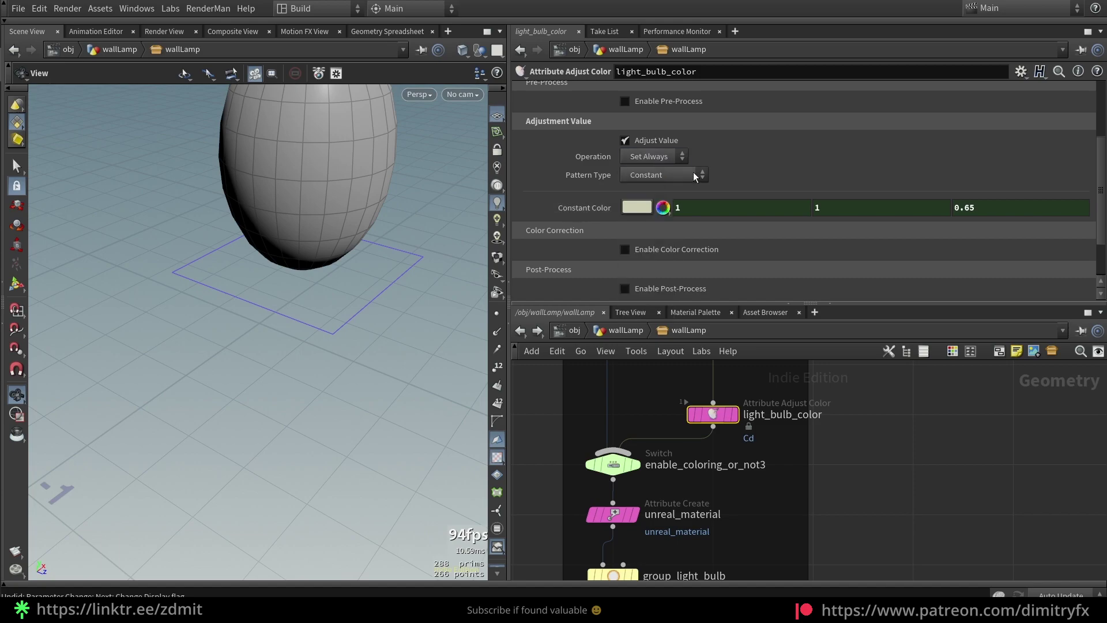
Step: Display the light_bulb_color node and set its adjustment operation to Set Initial
{"action": "key", "text": "ctrl+y"}
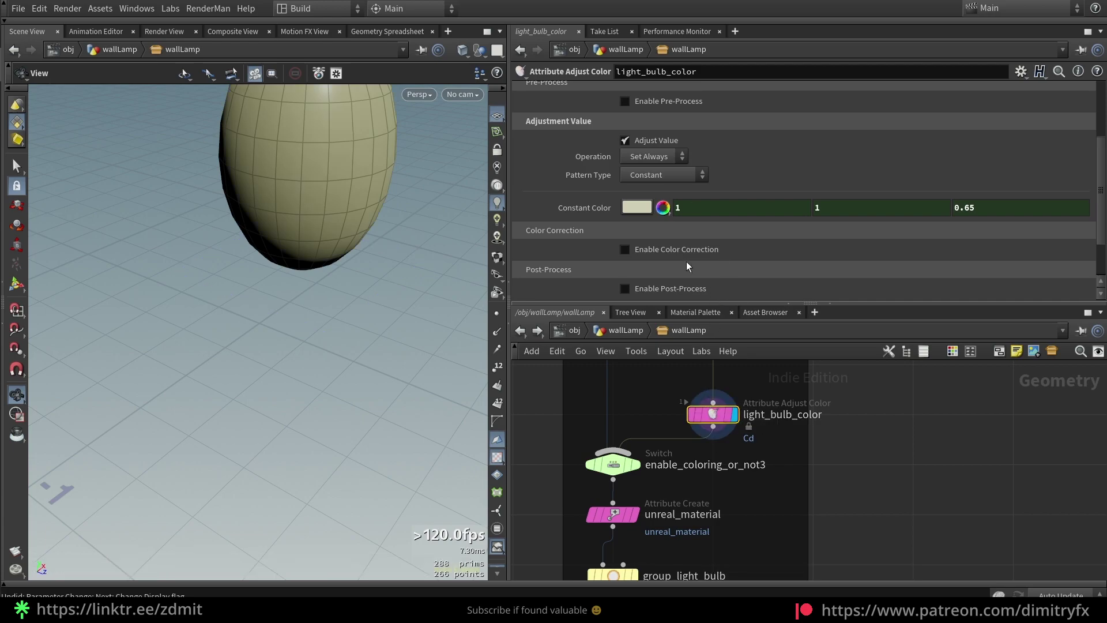
{"action": "left_click", "coordinate": [669, 155]}
{"action": "left_click", "coordinate": [659, 167]}
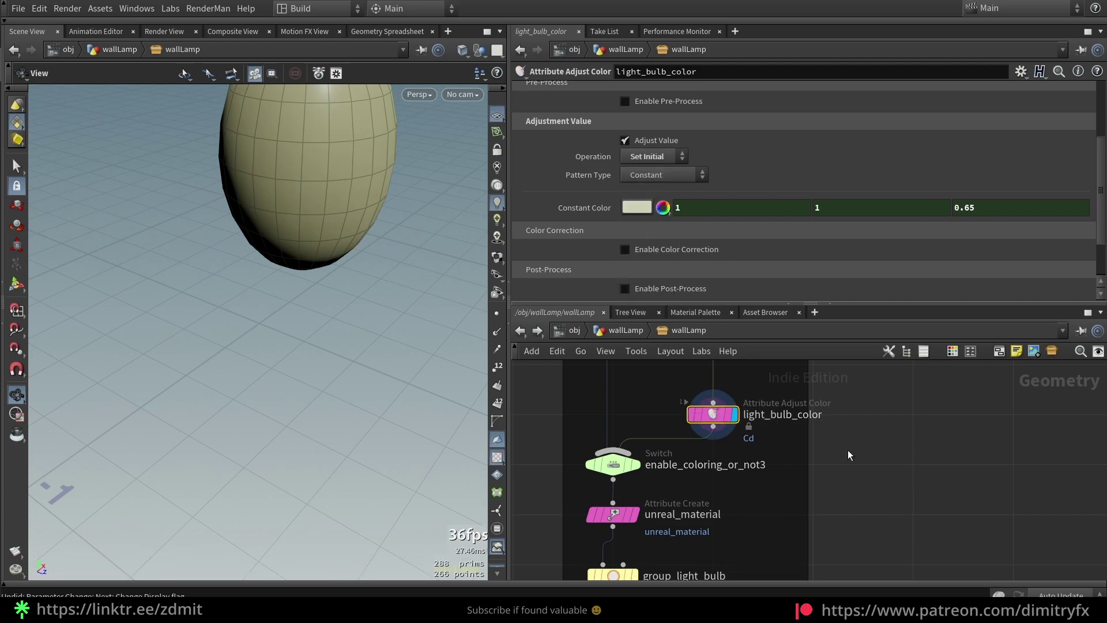
Step: Review the light bulb branch's unreal_material attribute and display the group_light_bulb node
{"action": "scroll", "coordinate": [842, 454], "scroll_direction": "down", "scroll_amount": 3}
{"action": "scroll", "coordinate": [692, 497], "scroll_direction": "up", "scroll_amount": 3}
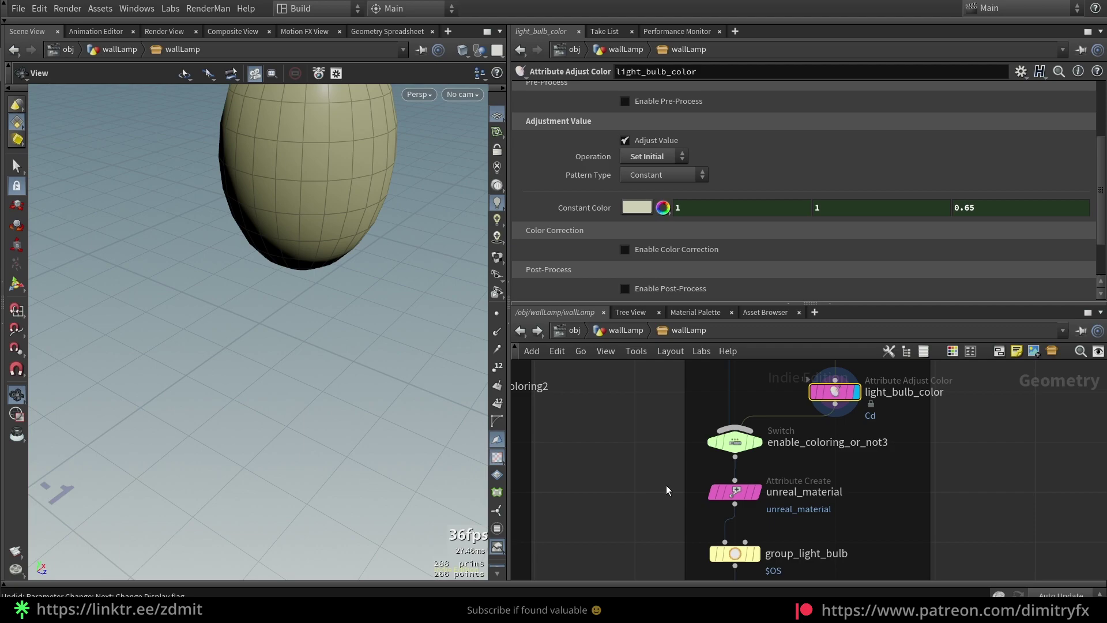
{"action": "left_click", "coordinate": [734, 492]}
{"action": "scroll", "coordinate": [868, 517], "scroll_direction": "down", "scroll_amount": 2}
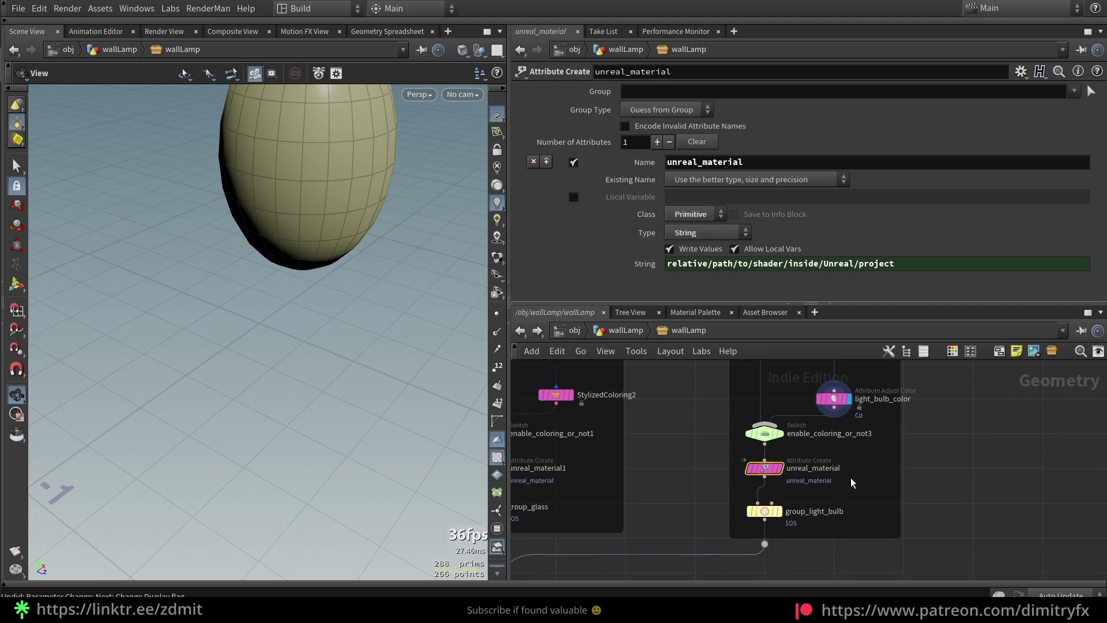
{"action": "left_click", "coordinate": [765, 511]}
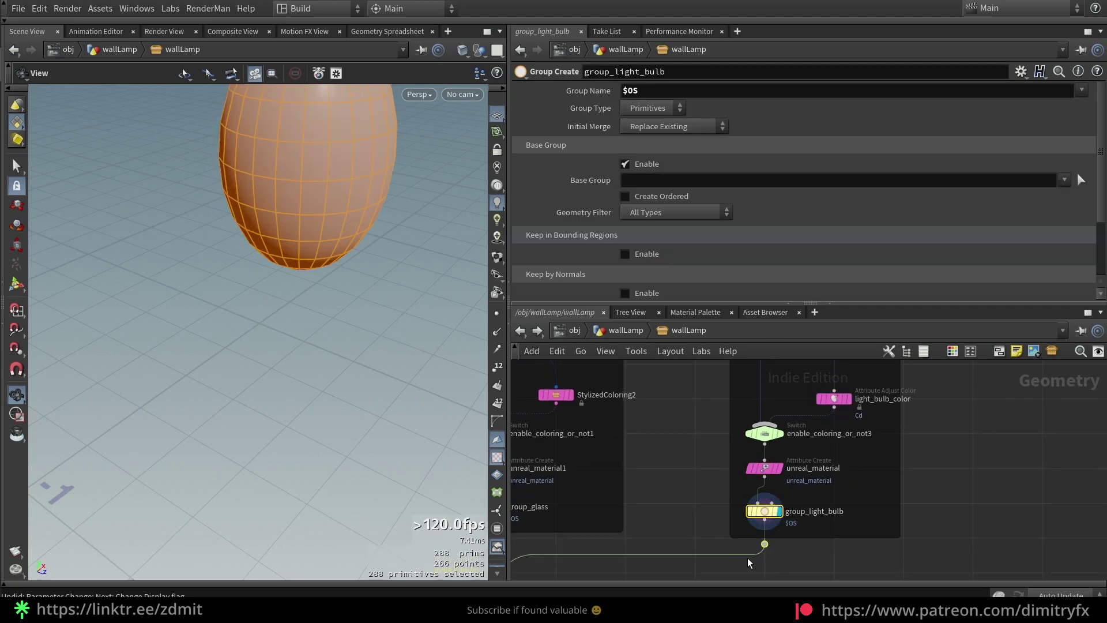
Step: Display the merge2 node that combines the stand, glass and light bulb groups, and frame the whole lamp
{"action": "scroll", "coordinate": [808, 356], "scroll_direction": "down", "scroll_amount": 2}
{"action": "scroll", "coordinate": [752, 474], "scroll_direction": "down", "scroll_amount": 2}
{"action": "left_click", "coordinate": [704, 462]}
{"action": "scroll", "coordinate": [635, 435], "scroll_direction": "up", "scroll_amount": 2}
{"action": "left_click", "coordinate": [691, 458]}
{"action": "key", "text": "h"}
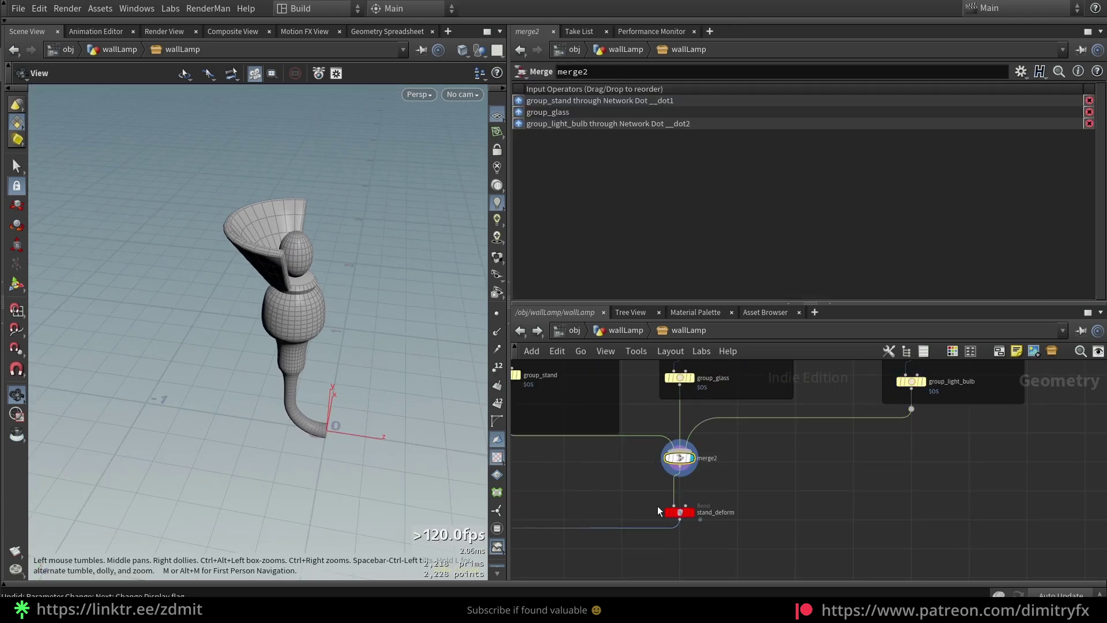
Step: Select the stand_deform Bend node below merge2 and display its result
{"action": "scroll", "coordinate": [627, 494], "scroll_direction": "up", "scroll_amount": 1}
{"action": "scroll", "coordinate": [730, 530], "scroll_direction": "up", "scroll_amount": 1}
{"action": "middle_click_drag", "start_coordinate": [730, 531], "coordinate": [790, 512]}
{"action": "left_click", "coordinate": [732, 494]}
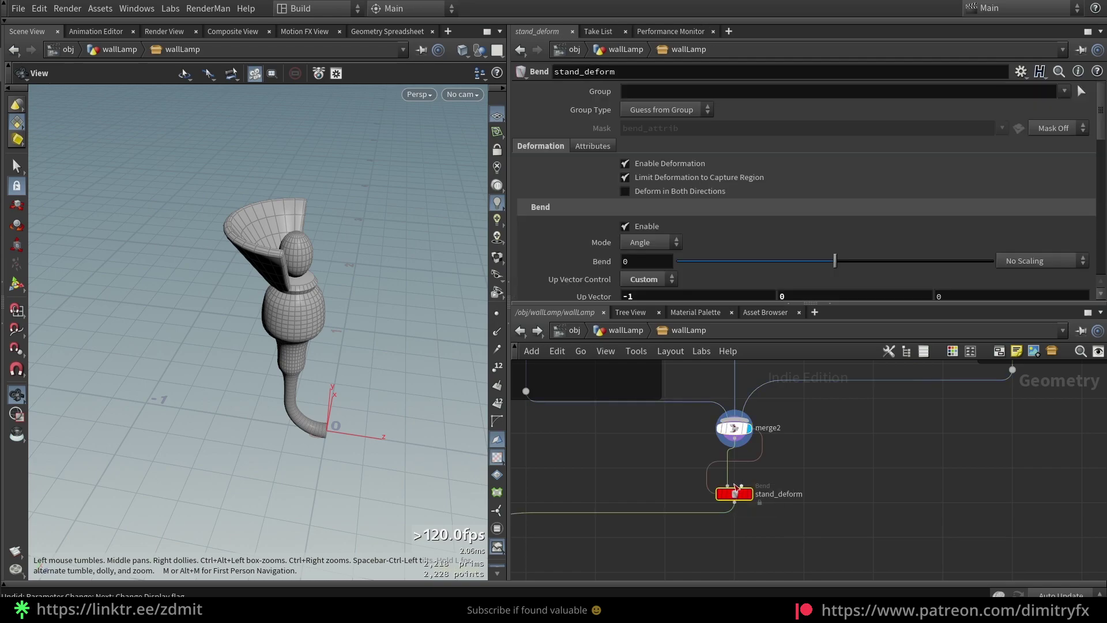
{"action": "left_click", "coordinate": [748, 494]}
Step: Try a Bend of -90 with an Up Vector Angle of 120.7 on stand_deform and inspect the bent lamp
{"action": "scroll", "coordinate": [714, 223], "scroll_direction": "down", "scroll_amount": 2}
{"action": "left_click_drag", "start_coordinate": [835, 186], "coordinate": [762, 189]}
{"action": "left_click_drag", "start_coordinate": [678, 242], "coordinate": [813, 241]}
{"action": "left_click_drag", "start_coordinate": [761, 190], "coordinate": [676, 190]}
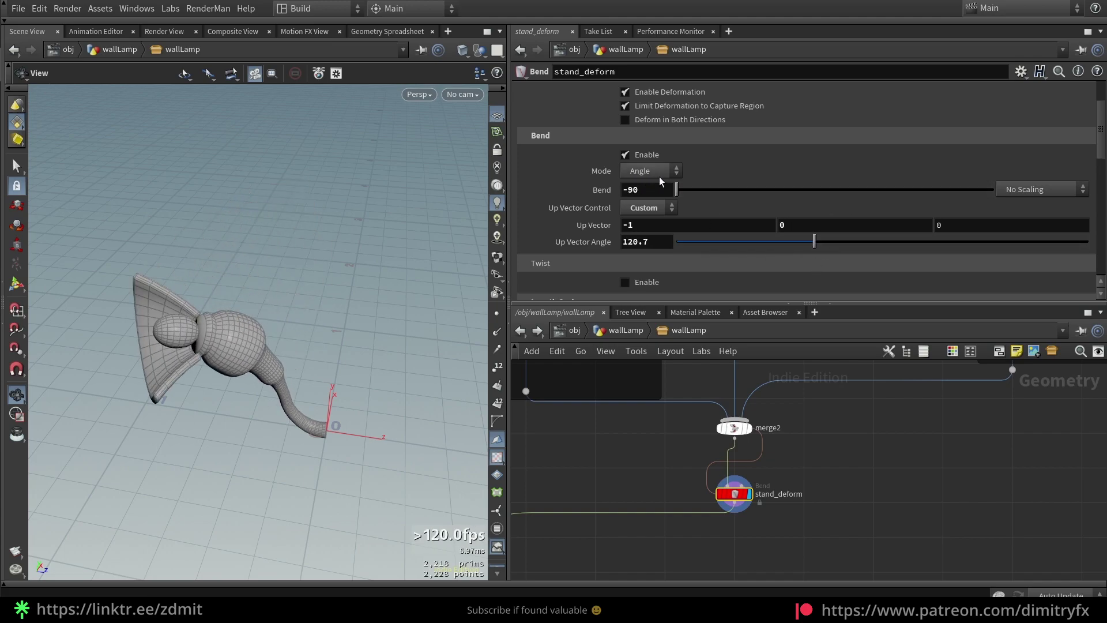
{"action": "left_click_drag", "start_coordinate": [248, 346], "coordinate": [323, 323]}
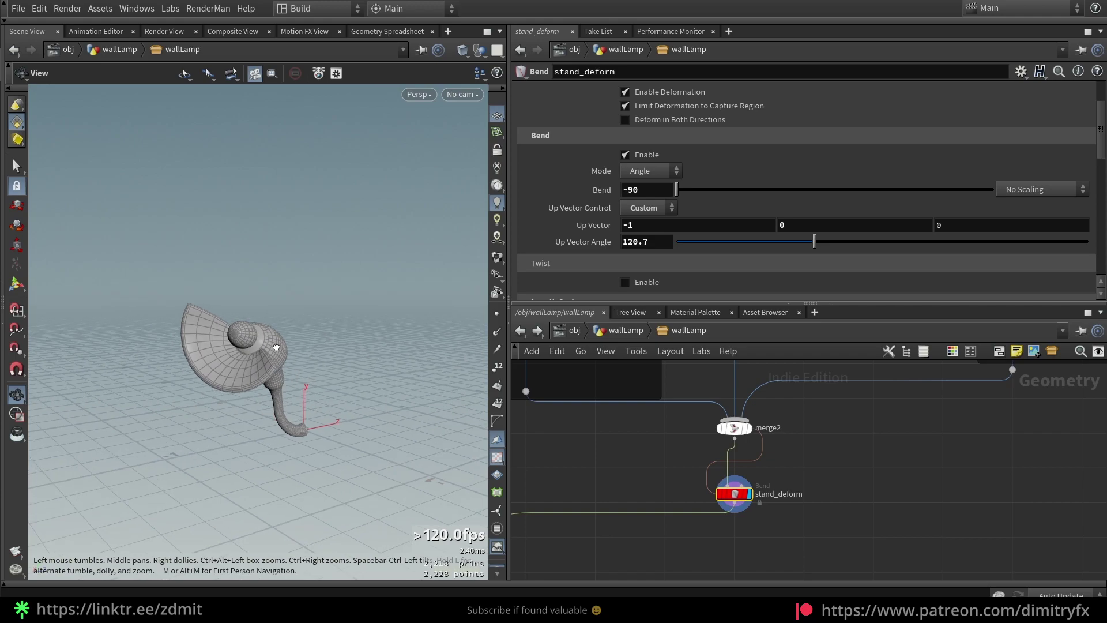
Step: Undo the trial bend and up vector angle changes on stand_deform
{"action": "key", "text": "ctrl+z"}
{"action": "key", "text": "ctrl+z"}
{"action": "scroll", "coordinate": [699, 179], "scroll_direction": "down", "scroll_amount": 3}
{"action": "key", "text": "ctrl+z"}
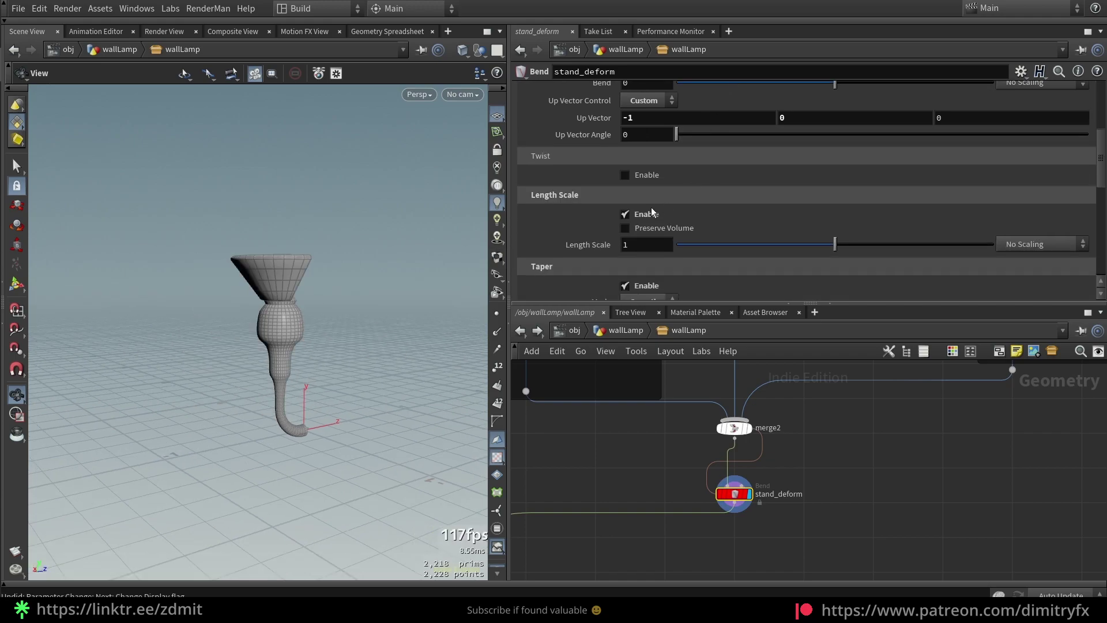
Step: Try the Twist and Length Scale deformations on stand_deform, disabling Twist again and returning Length Scale to 1
{"action": "left_click", "coordinate": [625, 175]}
{"action": "mouse_move", "coordinate": [834, 174]}
{"action": "left_mouse_down"}
{"action": "mouse_move", "coordinate": [712, 176]}
{"action": "mouse_move", "coordinate": [917, 173]}
{"action": "mouse_move", "coordinate": [834, 174]}
{"action": "left_mouse_up"}
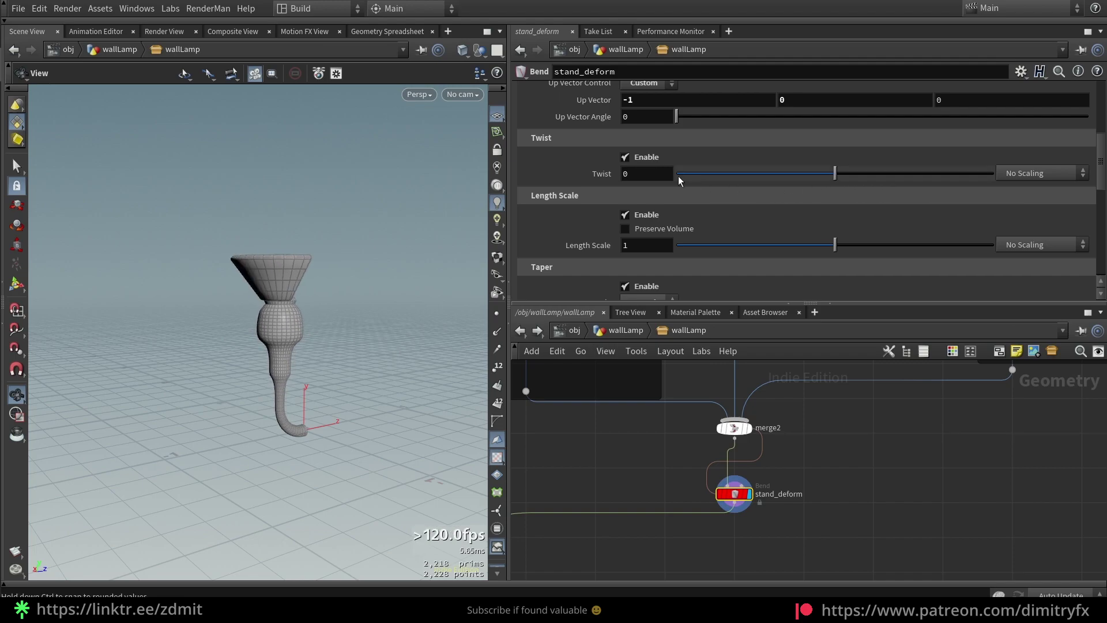
{"action": "left_click", "coordinate": [625, 157]}
{"action": "mouse_move", "coordinate": [834, 222]}
{"action": "left_mouse_down"}
{"action": "mouse_move", "coordinate": [761, 219]}
{"action": "mouse_move", "coordinate": [857, 215]}
{"action": "mouse_move", "coordinate": [682, 220]}
{"action": "mouse_move", "coordinate": [797, 218]}
{"action": "mouse_move", "coordinate": [818, 207]}
{"action": "mouse_move", "coordinate": [682, 222]}
{"action": "mouse_move", "coordinate": [835, 226]}
{"action": "left_mouse_up"}
{"action": "left_click", "coordinate": [682, 212]}
{"action": "left_click", "coordinate": [689, 210]}
{"action": "scroll", "coordinate": [686, 247], "scroll_direction": "down", "scroll_amount": 3}
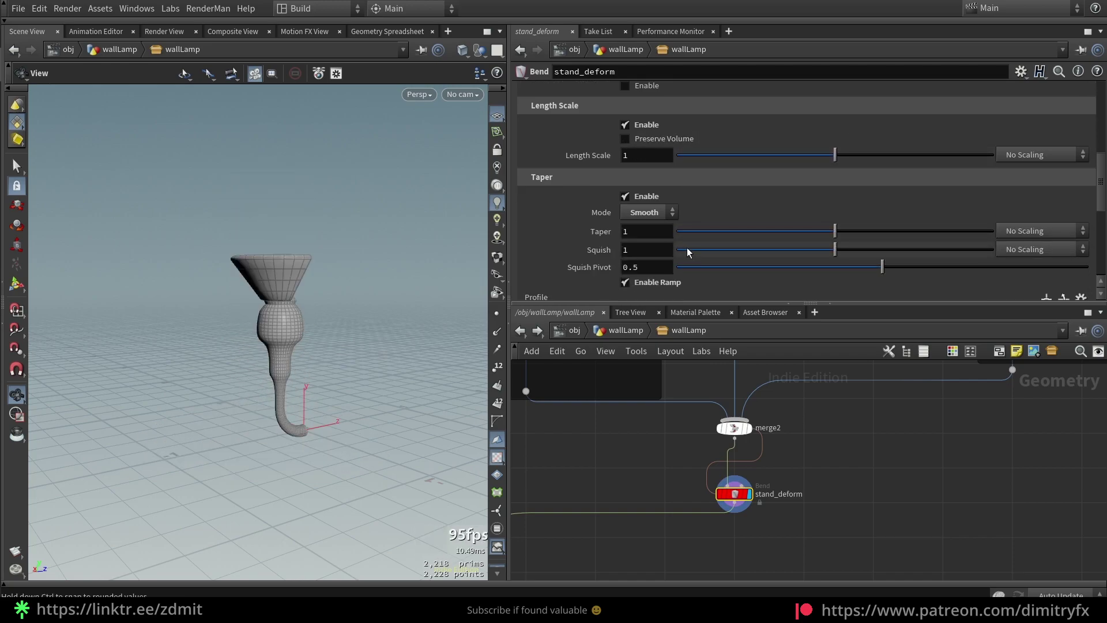
Step: Try a Taper of 1.607 on stand_deform and shape its profile ramp with several added points
{"action": "left_click_drag", "start_coordinate": [843, 180], "coordinate": [932, 178]}
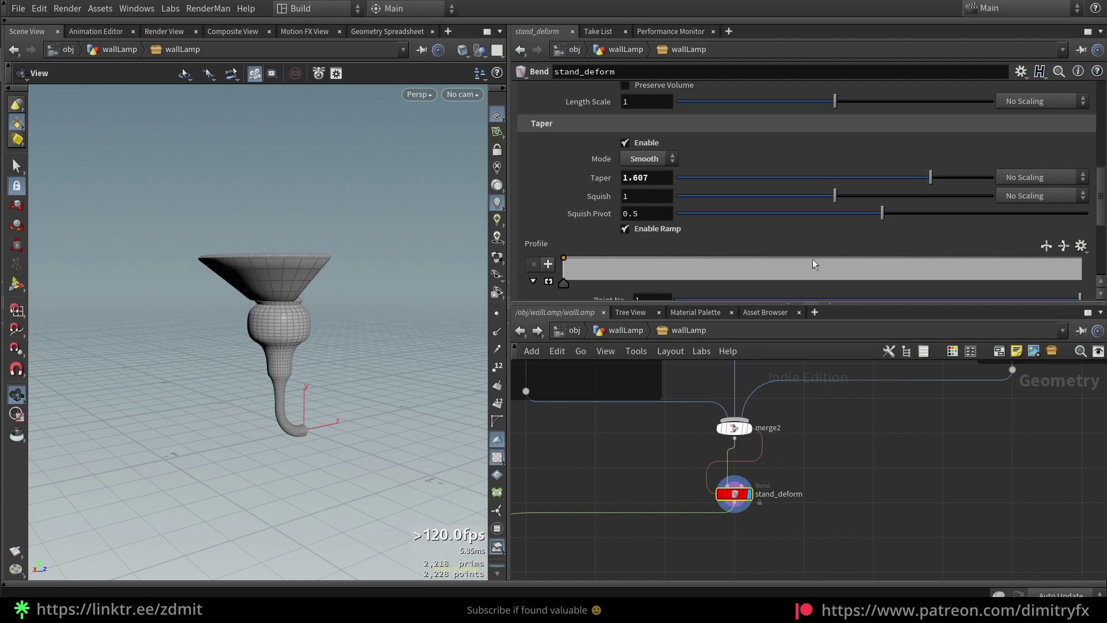
{"action": "left_click", "coordinate": [811, 269]}
{"action": "left_click_drag", "start_coordinate": [881, 269], "coordinate": [881, 257]}
{"action": "left_click_drag", "start_coordinate": [653, 263], "coordinate": [650, 257]}
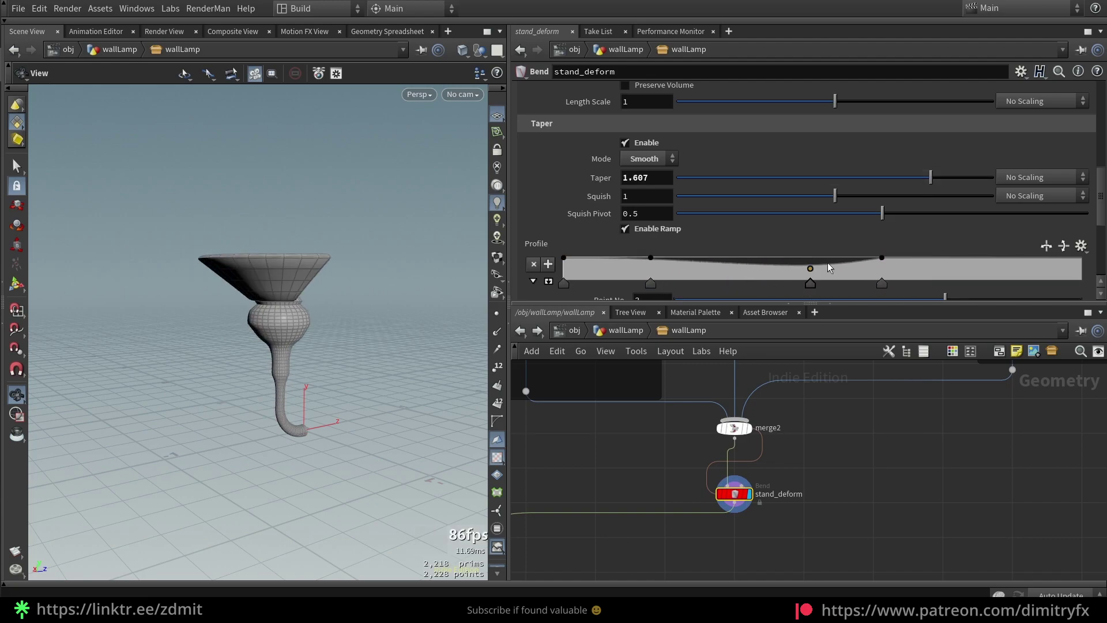
{"action": "left_click_drag", "start_coordinate": [989, 258], "coordinate": [990, 277]}
{"action": "key", "text": "ctrl+z"}
{"action": "left_click_drag", "start_coordinate": [358, 260], "coordinate": [378, 250]}
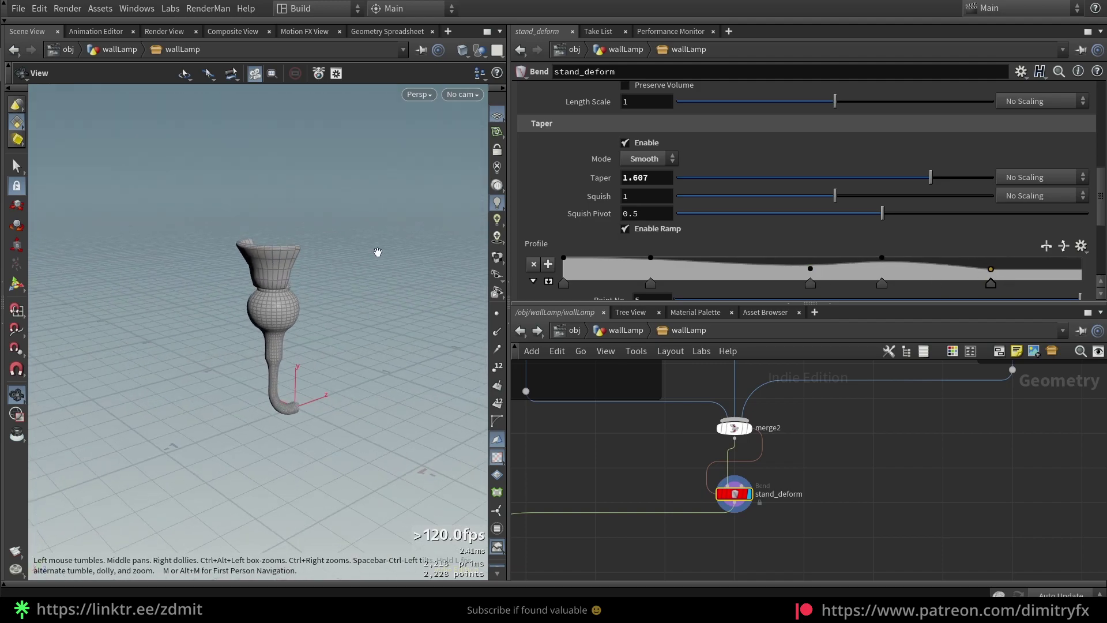
Step: Undo the trial taper and profile ramp edits on stand_deform and review its Capture settings
{"action": "key", "text": "ctrl+z"}
{"action": "key", "text": "ctrl+z"}
{"action": "key", "text": "ctrl+z"}
{"action": "key", "text": "ctrl+z"}
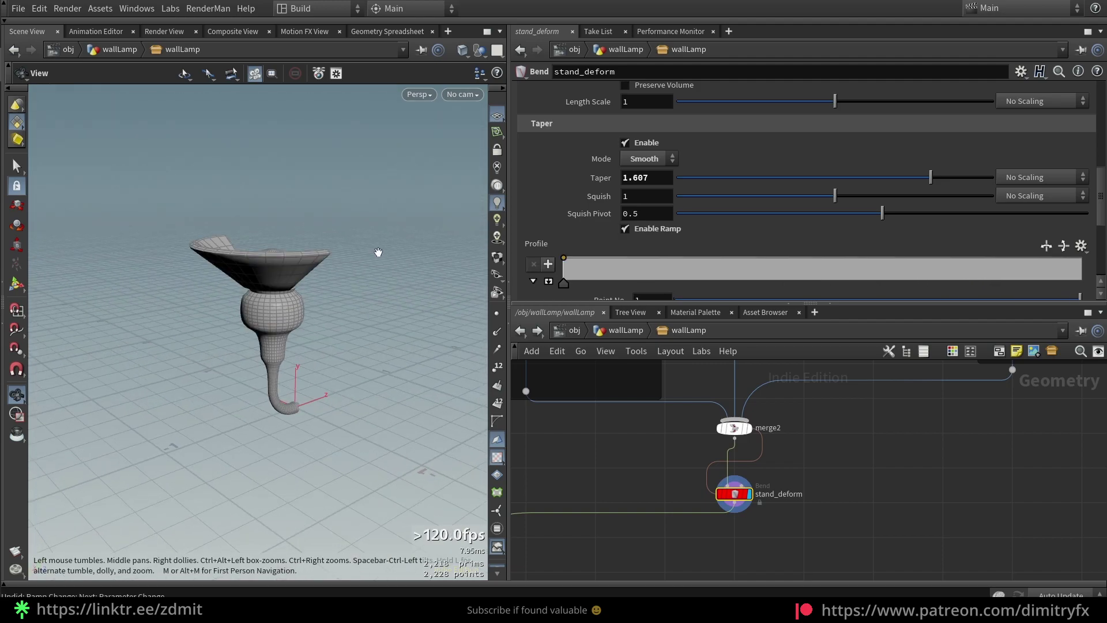
{"action": "key", "text": "ctrl+z"}
{"action": "scroll", "coordinate": [695, 179], "scroll_direction": "down", "scroll_amount": 3}
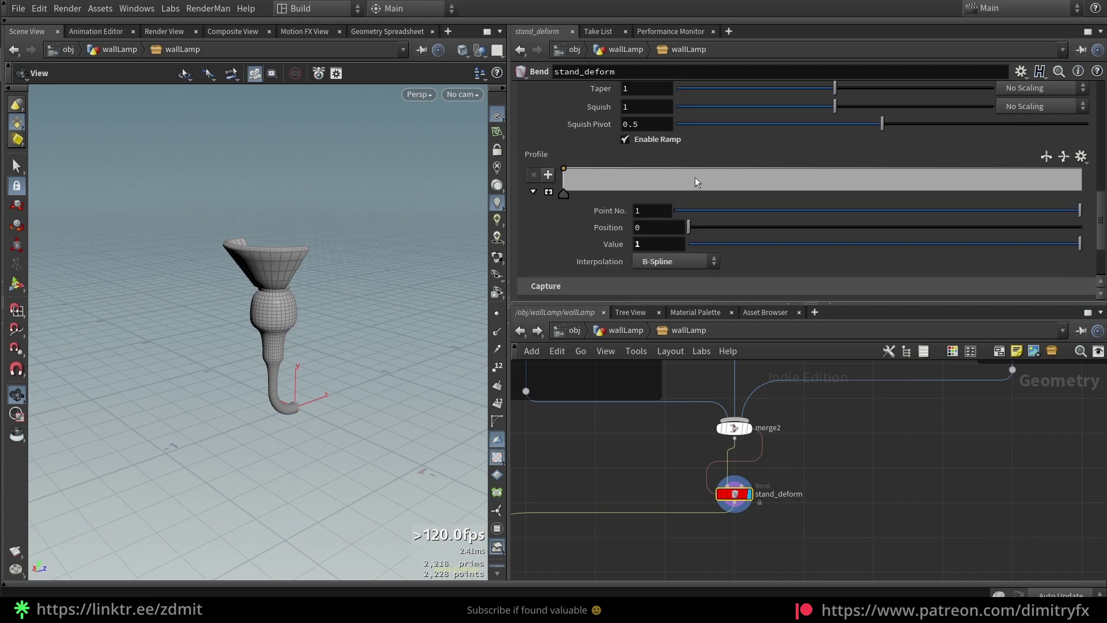
{"action": "scroll", "coordinate": [694, 179], "scroll_direction": "down", "scroll_amount": 3}
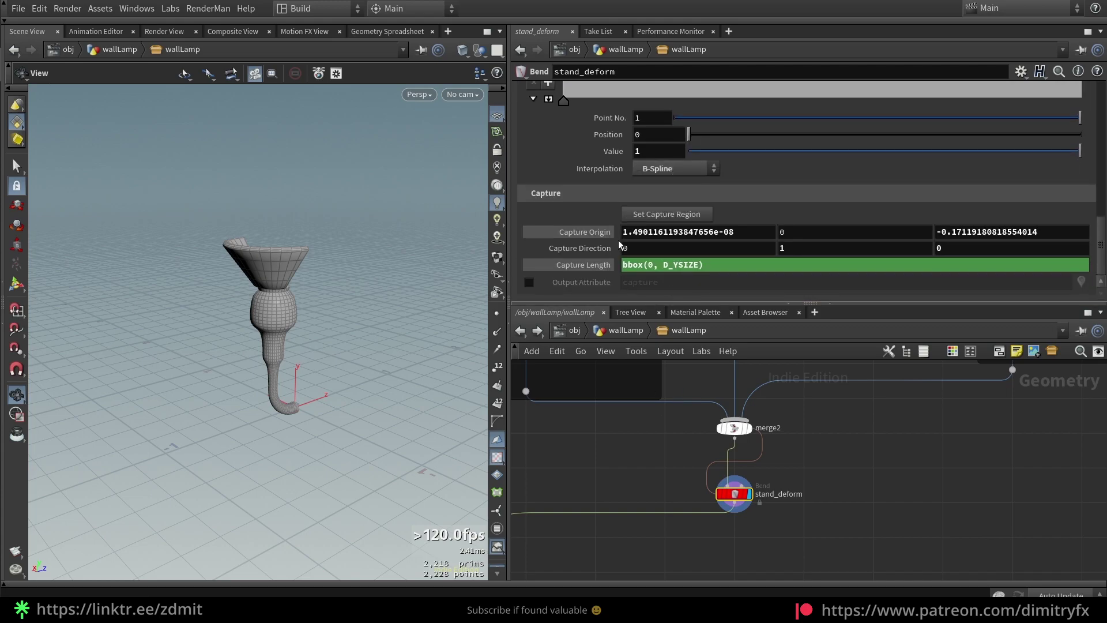
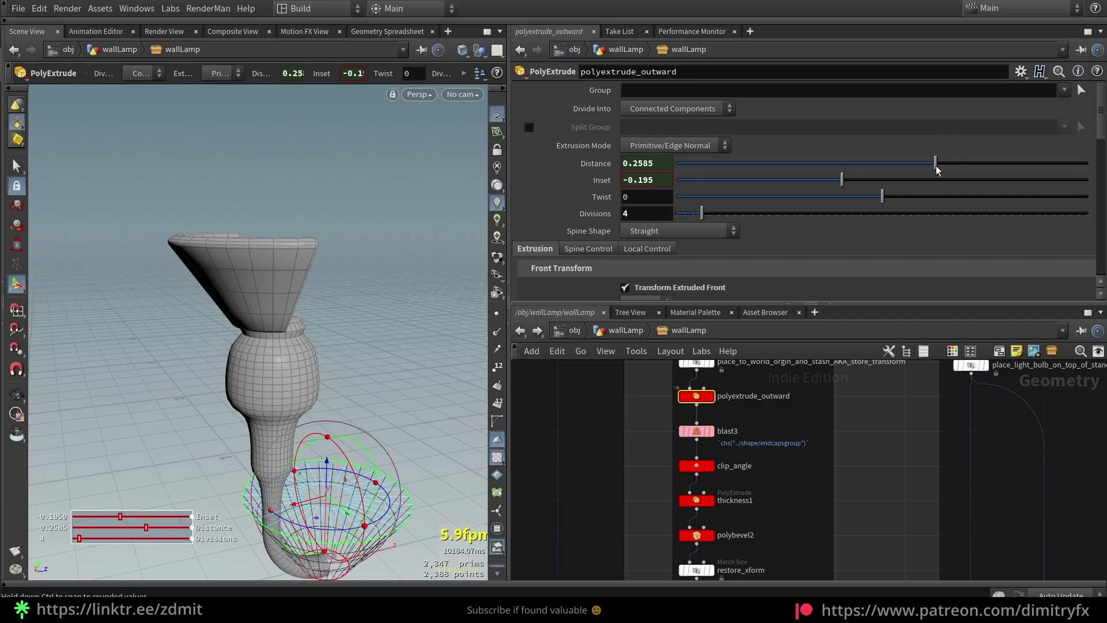
Step: Set the polyextrude_outward Distance to 0.411 to lengthen the glass, and reselect stand_deform
{"action": "left_click_drag", "start_coordinate": [936, 165], "coordinate": [967, 167]}
{"action": "key", "text": "h"}
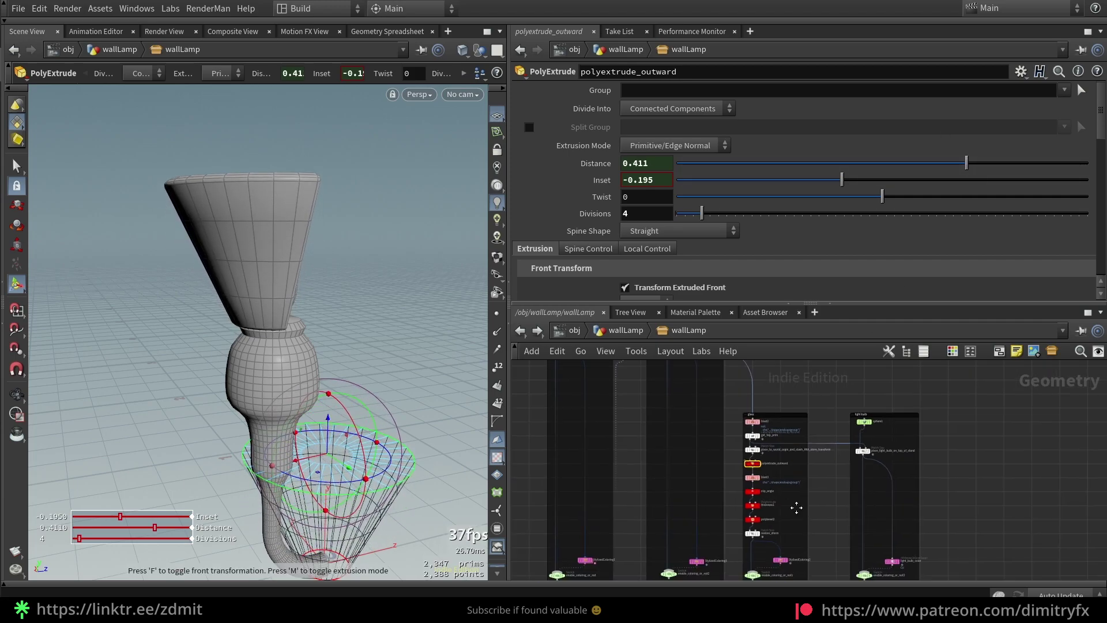
{"action": "scroll", "coordinate": [779, 584], "scroll_direction": "up", "scroll_amount": 5}
{"action": "left_click", "coordinate": [726, 506]}
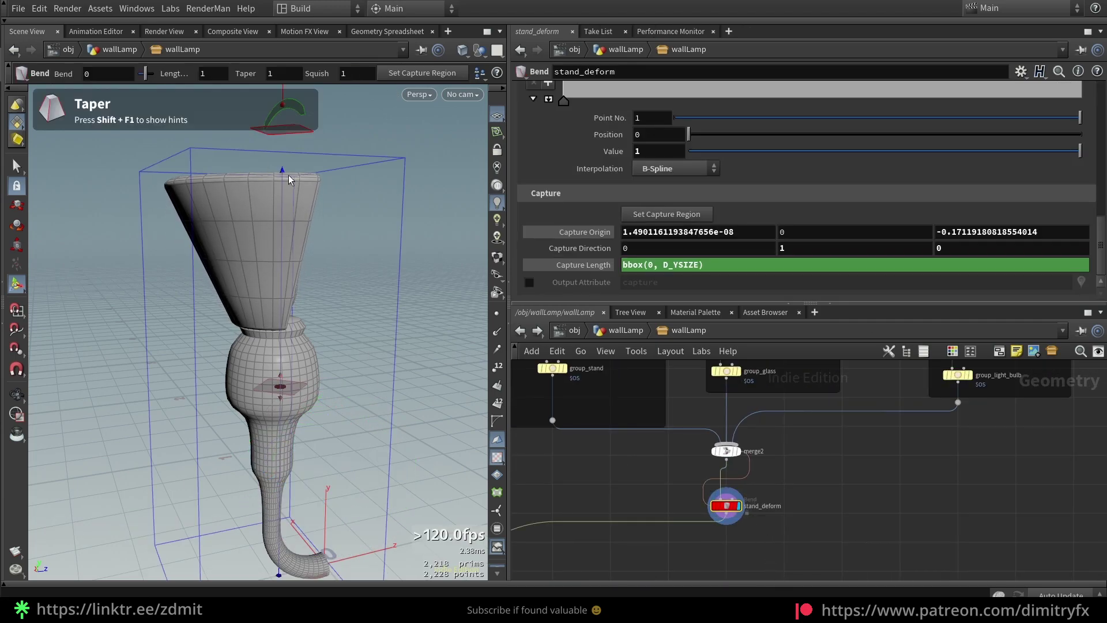
Step: Reset stand_deform's Capture Length to 1 and try a Bend of -90 with an Up Vector Angle of 14.6
{"action": "left_click", "coordinate": [596, 265]}
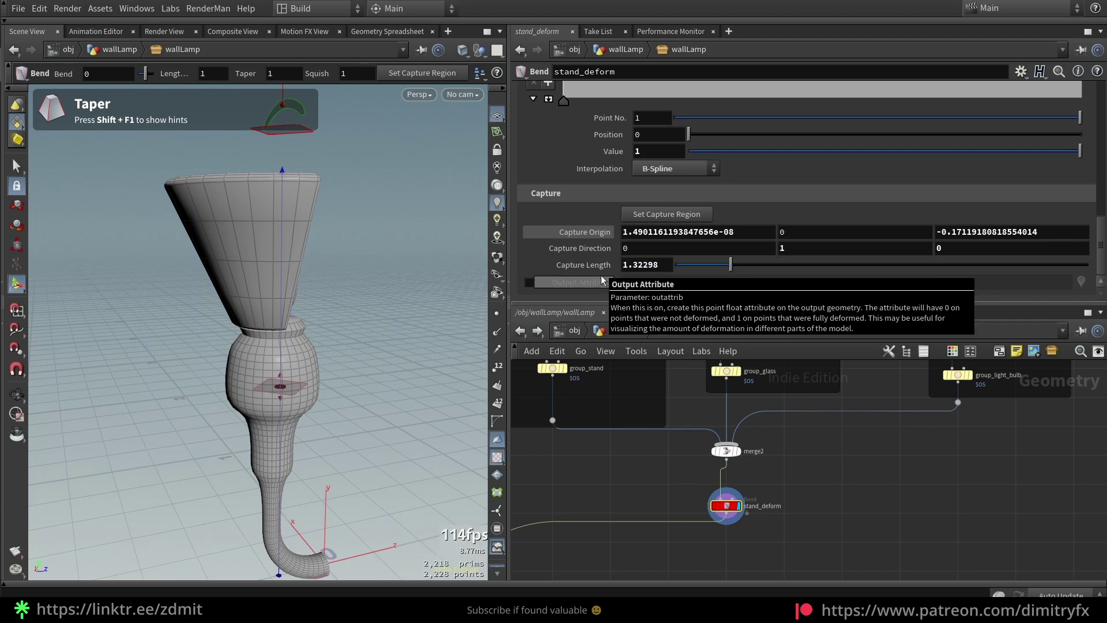
{"action": "middle_click", "coordinate": [594, 265], "text": "ctrl"}
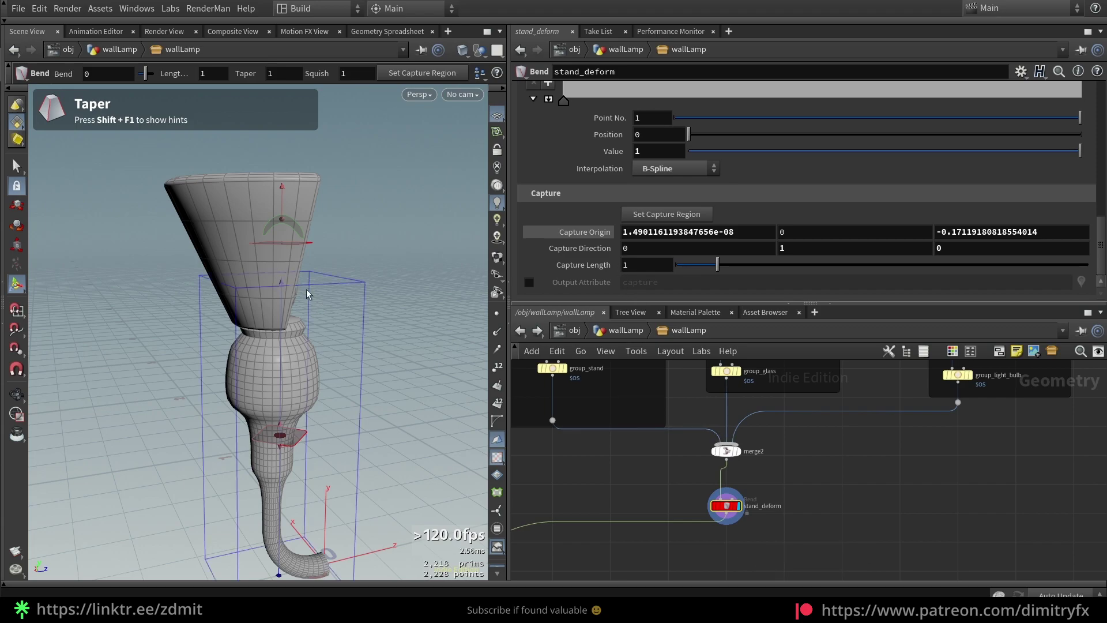
{"action": "scroll", "coordinate": [844, 219], "scroll_direction": "up", "scroll_amount": 6}
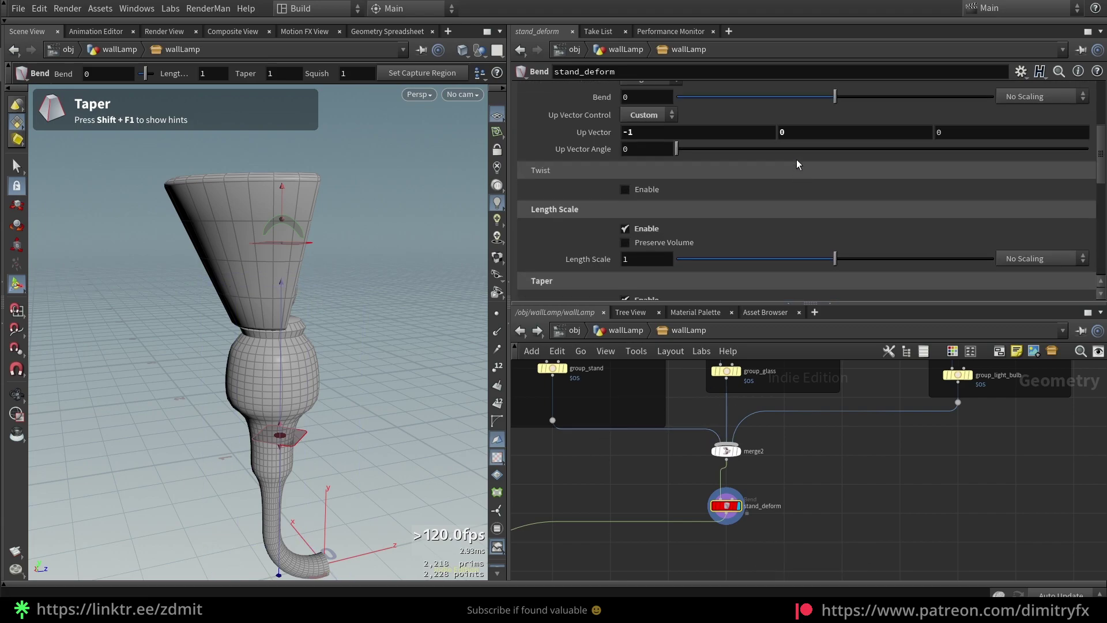
{"action": "left_click_drag", "start_coordinate": [836, 168], "coordinate": [626, 250]}
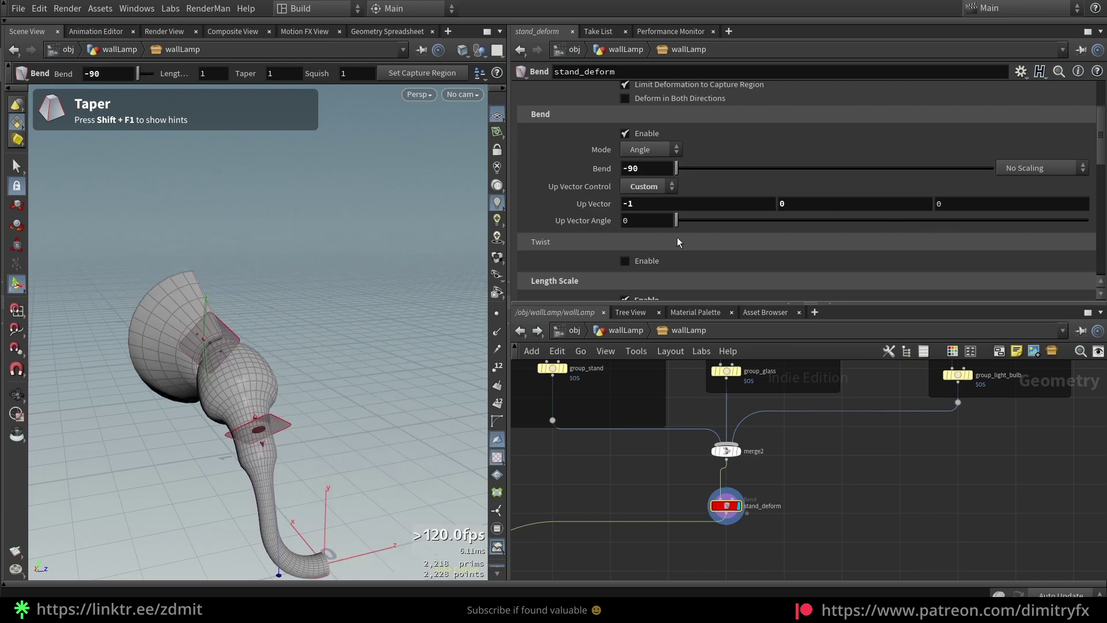
{"action": "mouse_move", "coordinate": [677, 220]}
{"action": "left_mouse_down"}
{"action": "mouse_move", "coordinate": [828, 223]}
{"action": "mouse_move", "coordinate": [693, 220]}
{"action": "left_mouse_up"}
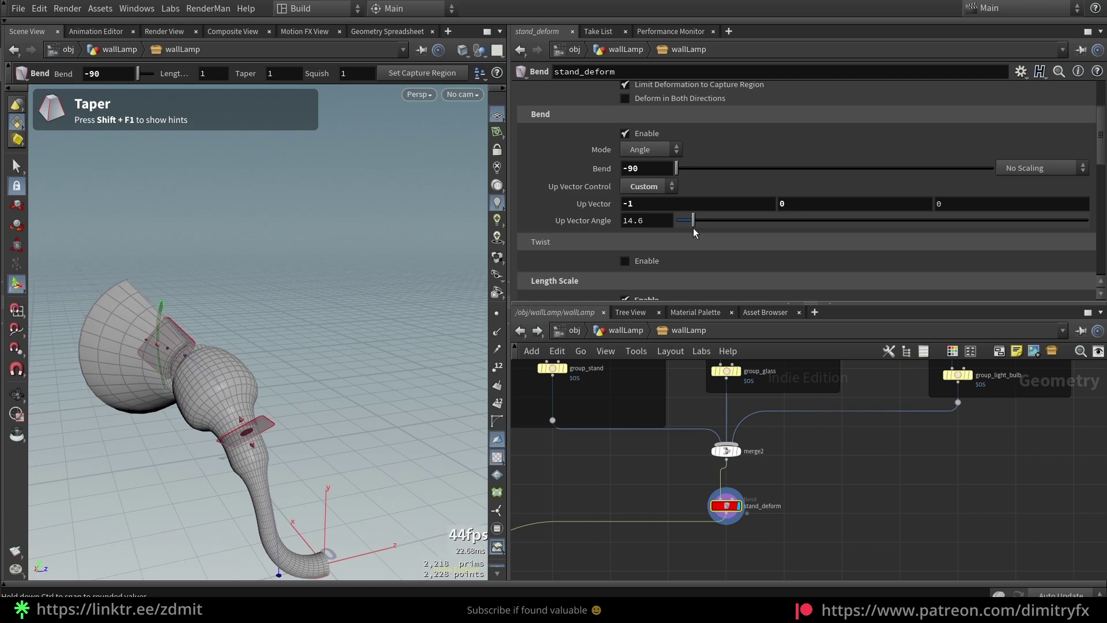
{"action": "key", "text": "Escape"}
{"action": "key", "text": "Return"}
{"action": "scroll", "coordinate": [771, 456], "scroll_direction": "down", "scroll_amount": 3}
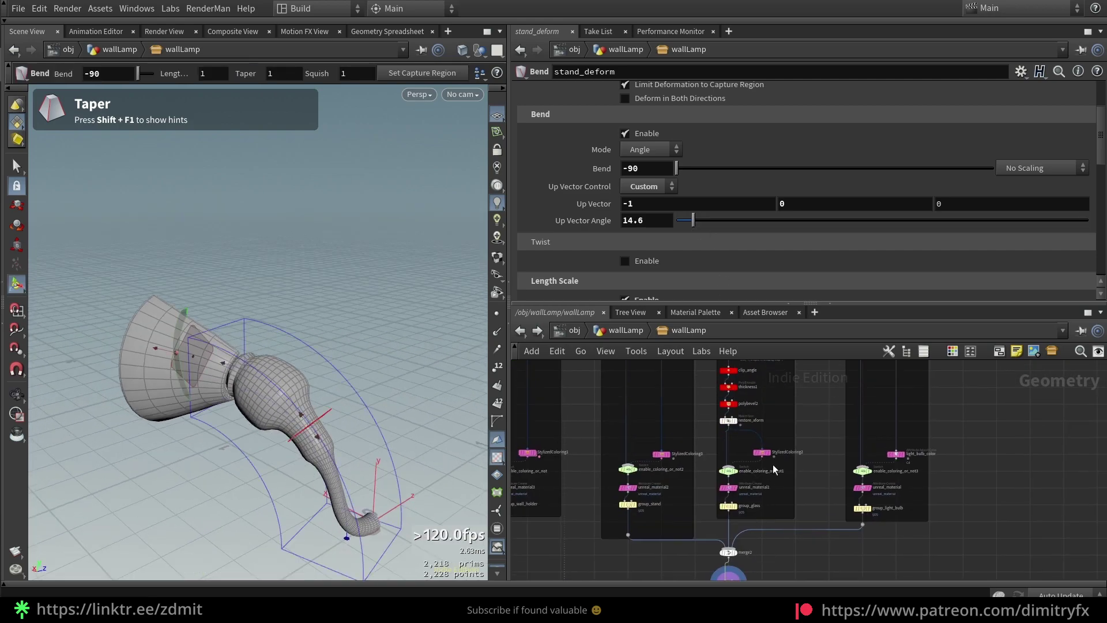
Step: Set stand_deform's Capture Length to the expression bbox(0, D_YSIZE) and inspect the bent lamp
{"action": "scroll", "coordinate": [718, 268], "scroll_direction": "down", "scroll_amount": 10}
{"action": "scroll", "coordinate": [720, 271], "scroll_direction": "down", "scroll_amount": 3}
{"action": "left_click", "coordinate": [658, 264]}
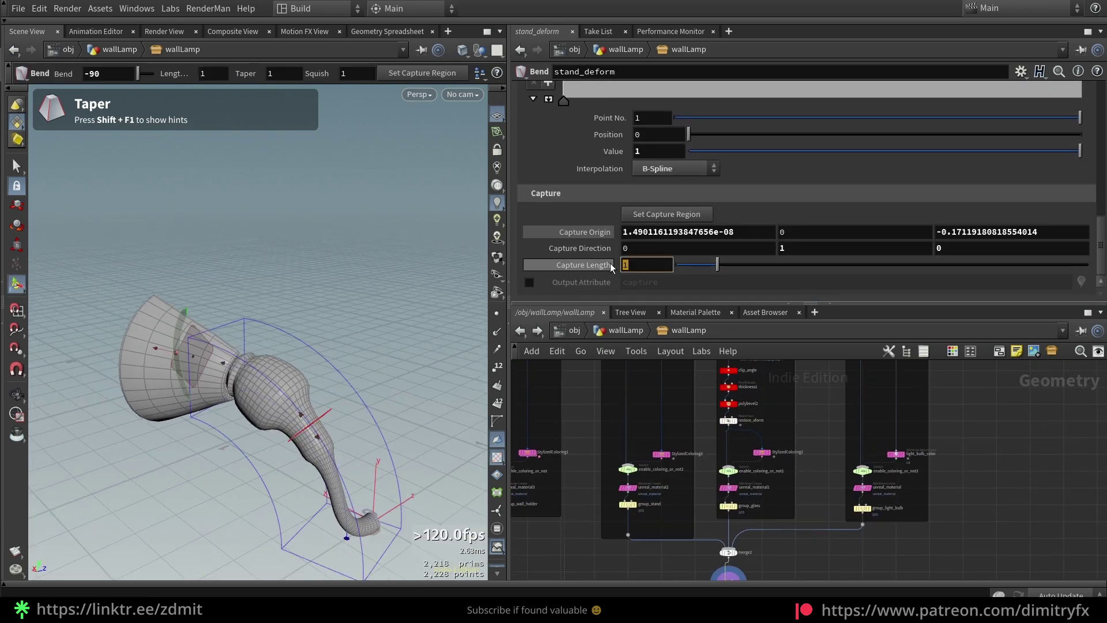
{"action": "type", "text": "bbox()0, D"}
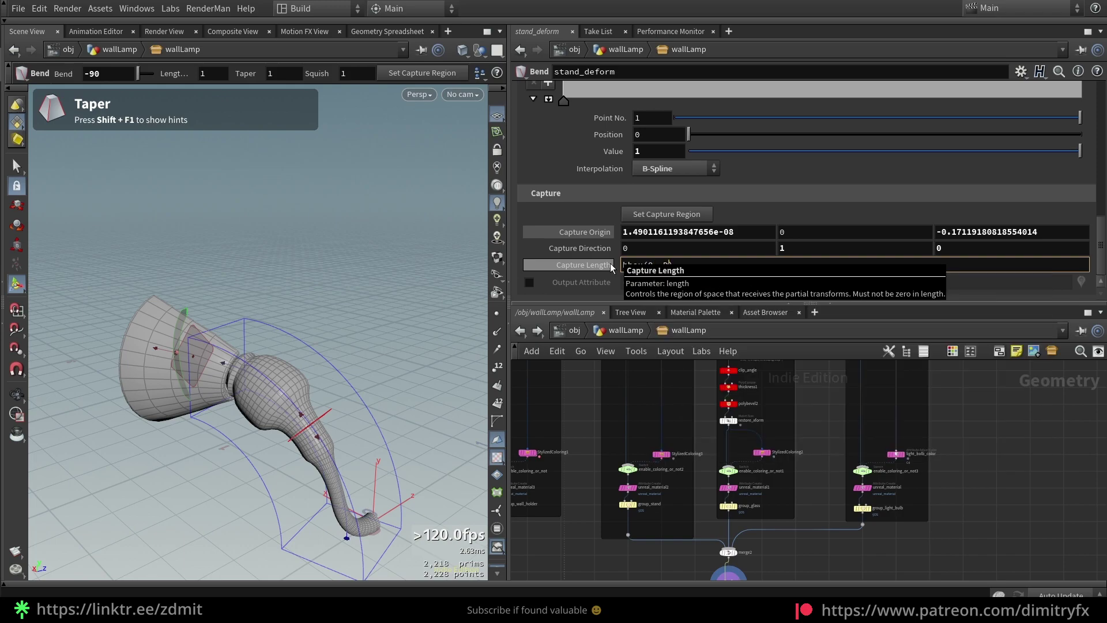
{"action": "type", "text": "_YSIZE"}
{"action": "key", "text": "Return"}
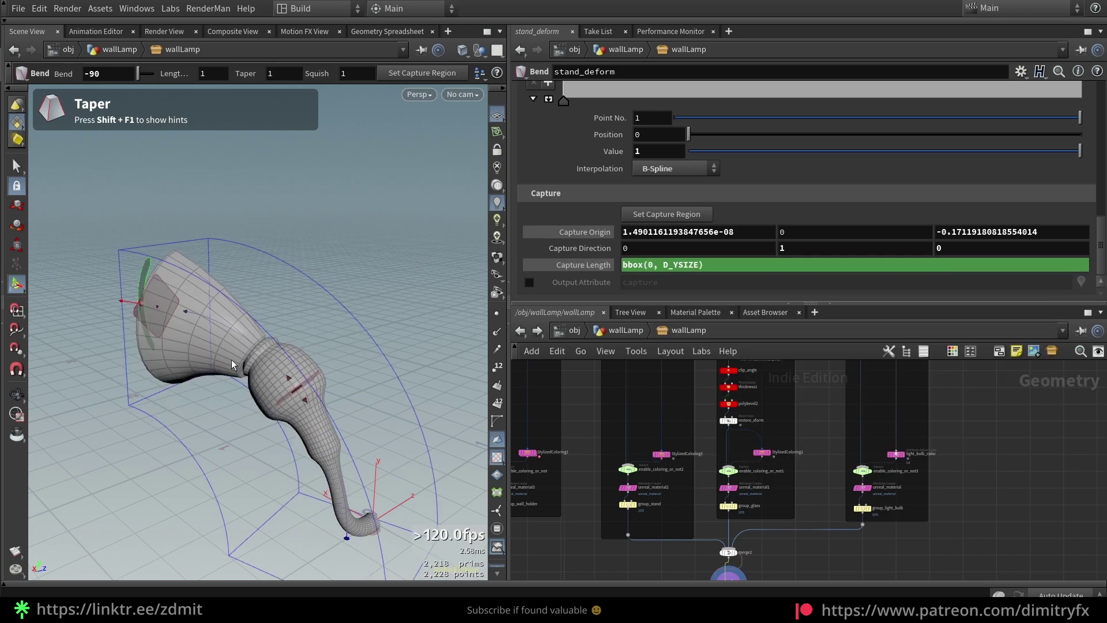
{"action": "left_click_drag", "start_coordinate": [231, 358], "coordinate": [116, 267]}
{"action": "key", "text": "Escape"}
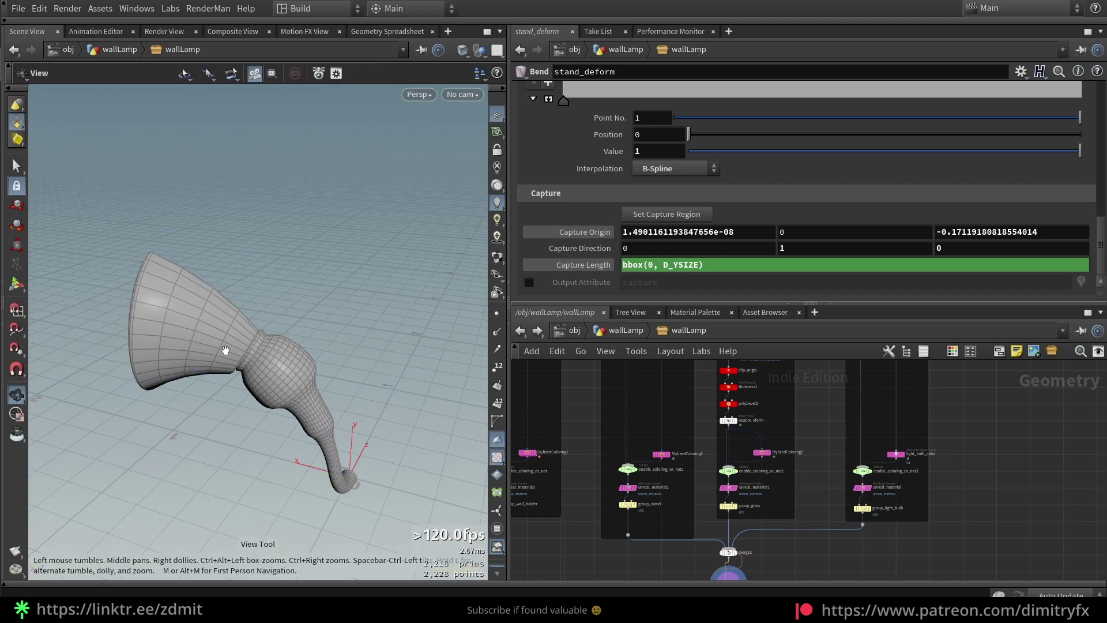
Step: Examine the input index and D_YSIZE arguments of the Capture Length expression against stand_deform's input and the bent lamp
{"action": "left_click", "coordinate": [642, 267]}
{"action": "double_click", "coordinate": [649, 265]}
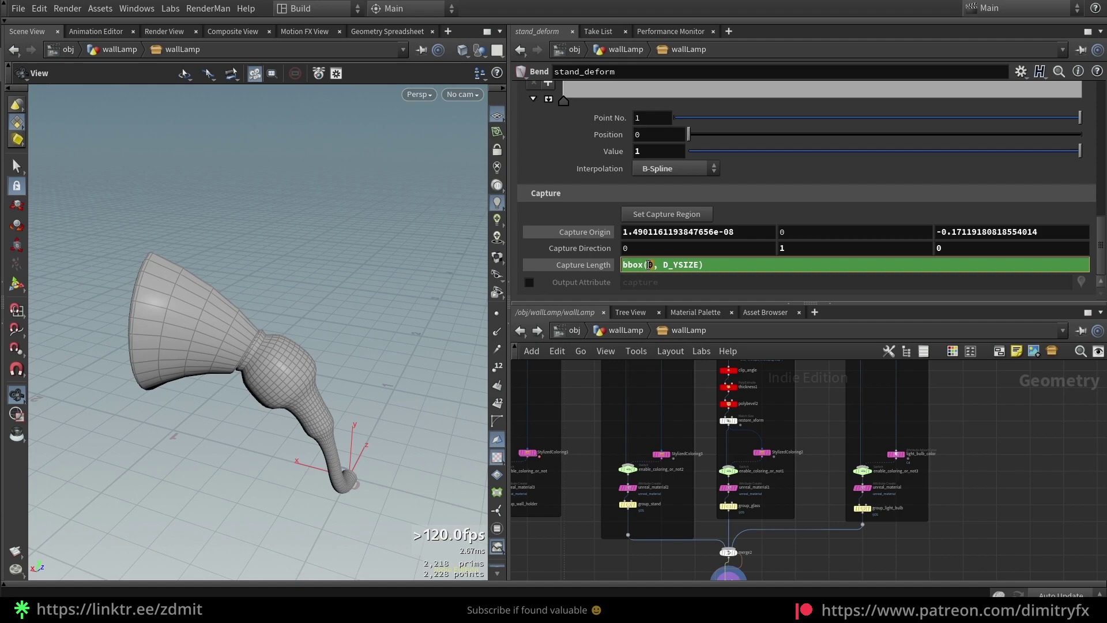
{"action": "key", "text": "f"}
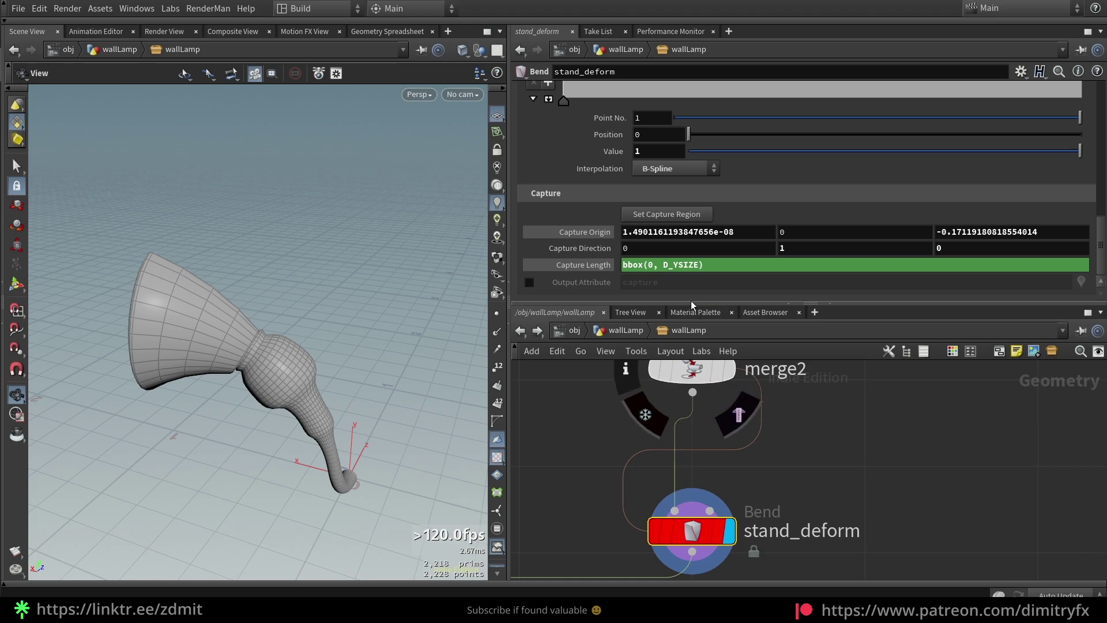
{"action": "left_click_drag", "start_coordinate": [671, 265], "coordinate": [699, 265]}
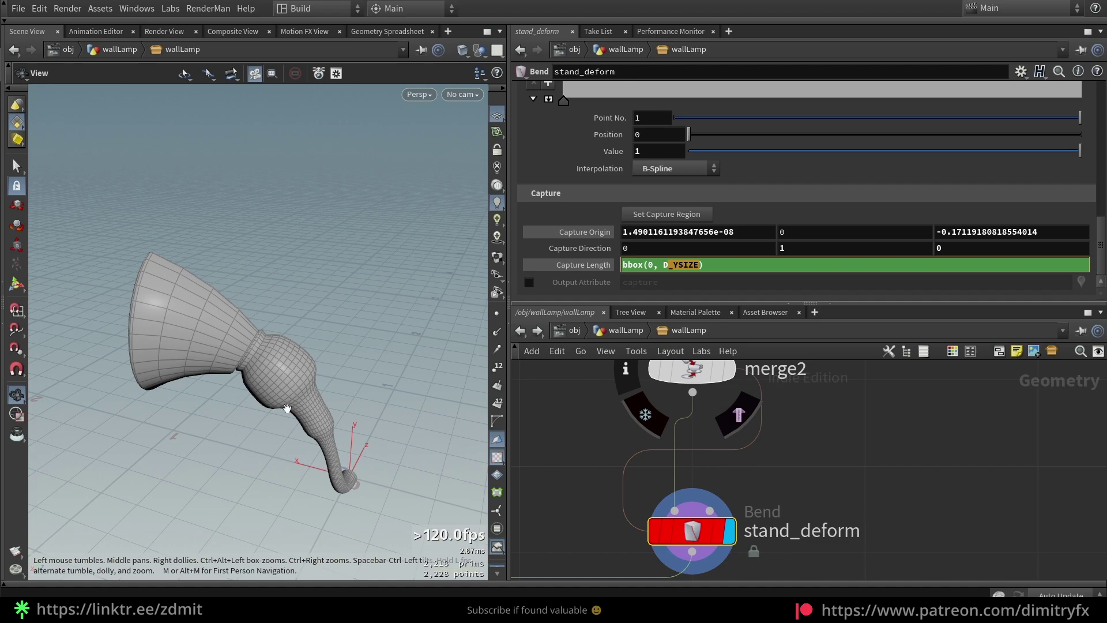
{"action": "left_click_drag", "start_coordinate": [357, 405], "coordinate": [322, 399]}
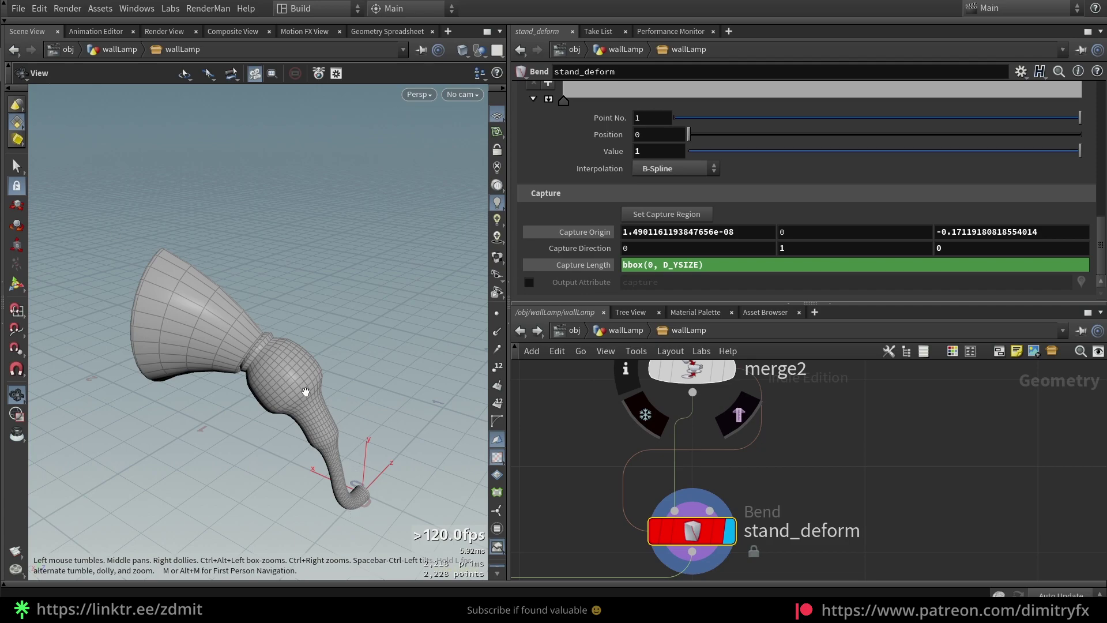
{"action": "left_click_drag", "start_coordinate": [272, 343], "coordinate": [295, 320]}
{"action": "key", "text": "Return"}
{"action": "key", "text": "Escape"}
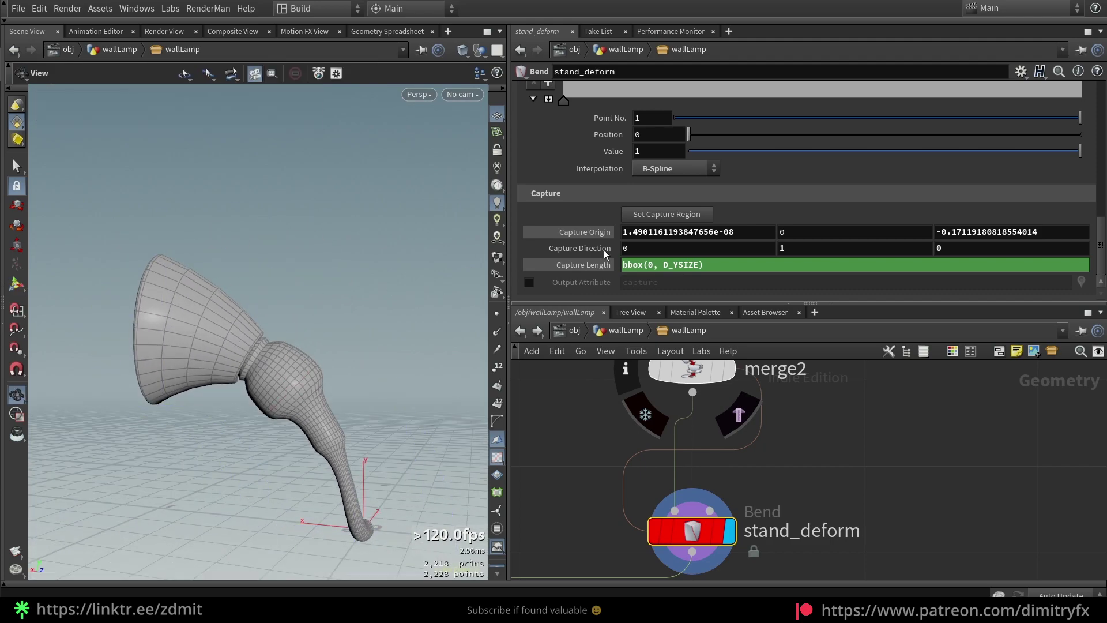
Step: Reset stand_deform's Bend and Up Vector Angle to 0 and save the scene
{"action": "scroll", "coordinate": [862, 480], "scroll_direction": "down", "scroll_amount": 4}
{"action": "scroll", "coordinate": [861, 484], "scroll_direction": "down", "scroll_amount": 5}
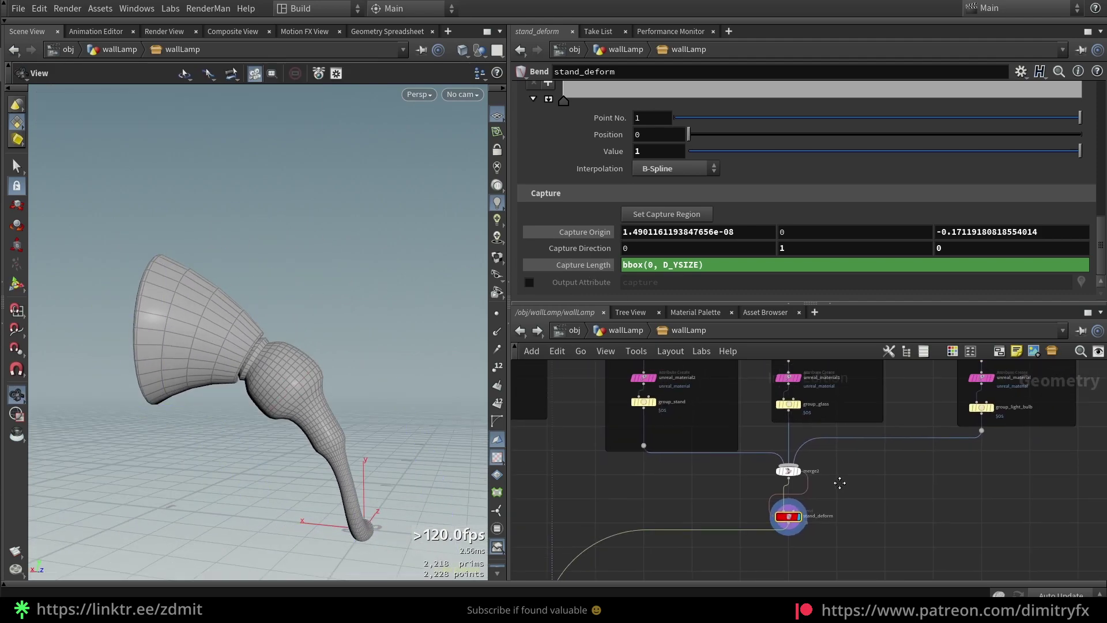
{"action": "scroll", "coordinate": [577, 169], "scroll_direction": "down", "scroll_amount": 5}
{"action": "scroll", "coordinate": [638, 144], "scroll_direction": "up", "scroll_amount": 4}
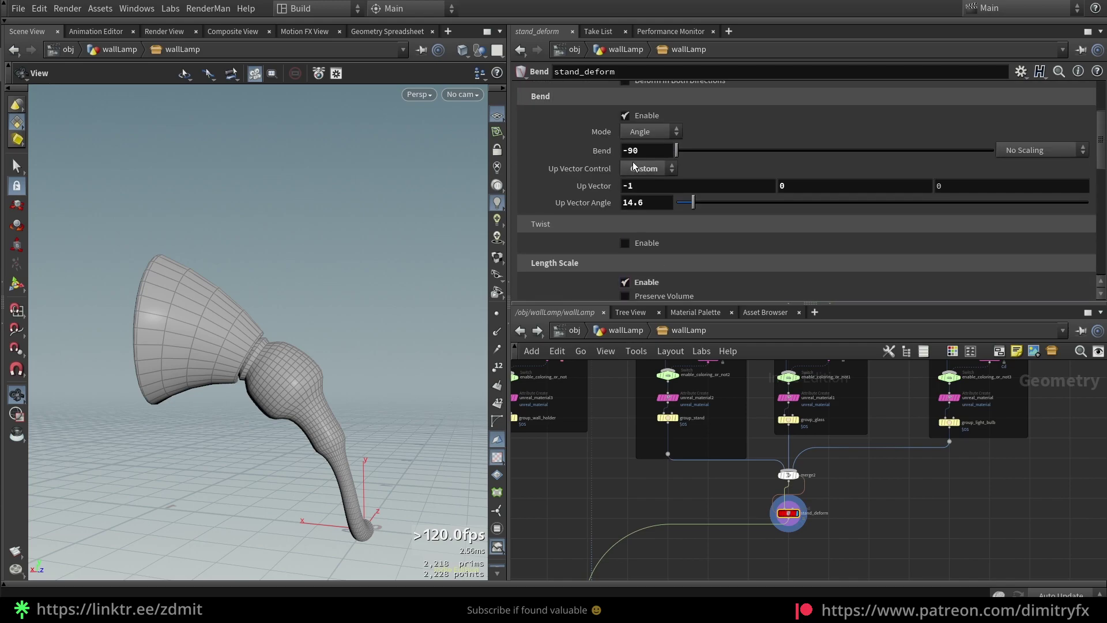
{"action": "middle_click", "coordinate": [646, 150], "text": "ctrl"}
{"action": "key", "text": "ctrl+s"}
Step: Set the Distance of polyextrude_outward in the glass branch to about 0.245
{"action": "scroll", "coordinate": [853, 446], "scroll_direction": "down", "scroll_amount": 4}
{"action": "scroll", "coordinate": [840, 386], "scroll_direction": "up", "scroll_amount": 6}
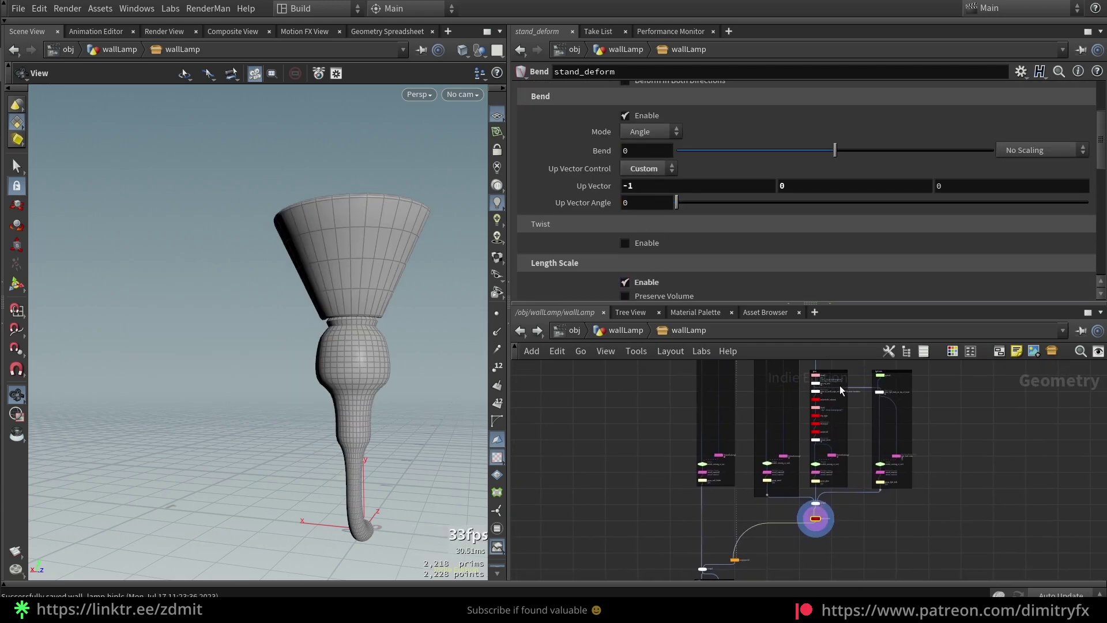
{"action": "left_click", "coordinate": [782, 430]}
{"action": "left_click_drag", "start_coordinate": [842, 163], "coordinate": [935, 164]}
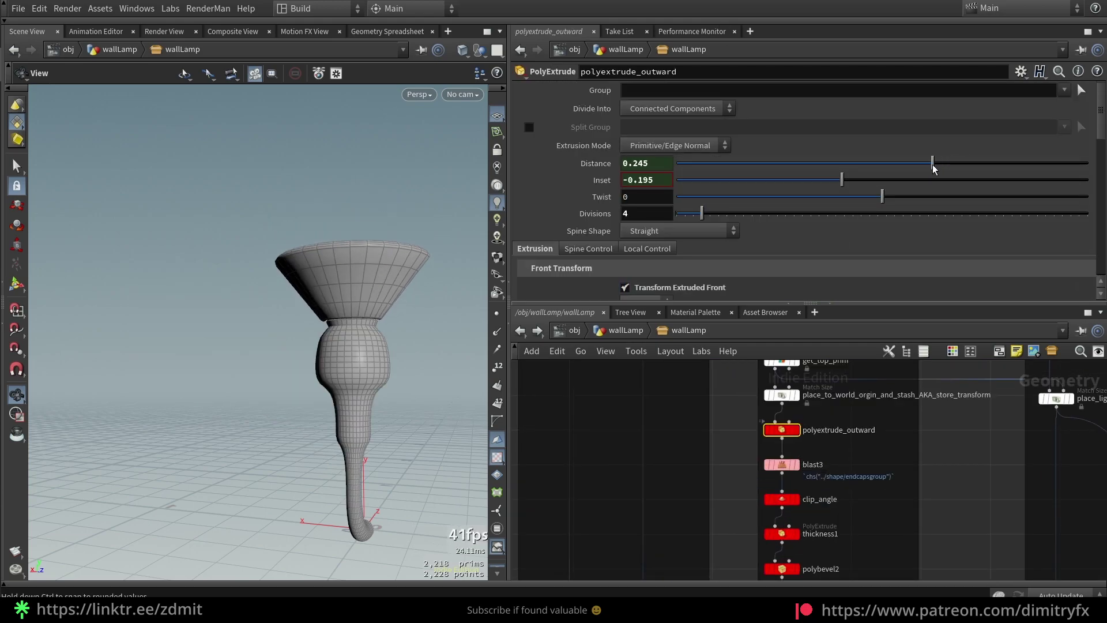
Step: Display the result of copytopoints1, and compare it with the unbent parts combined by merge2
{"action": "scroll", "coordinate": [787, 504], "scroll_direction": "down", "scroll_amount": 4}
{"action": "scroll", "coordinate": [709, 533], "scroll_direction": "up", "scroll_amount": 4}
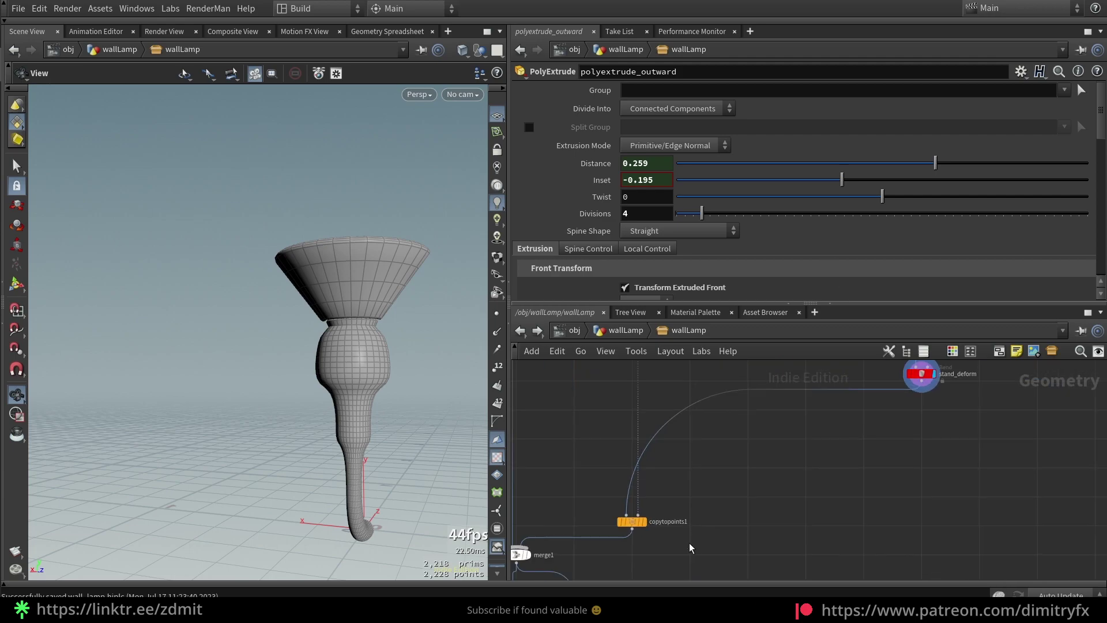
{"action": "left_click", "coordinate": [632, 521]}
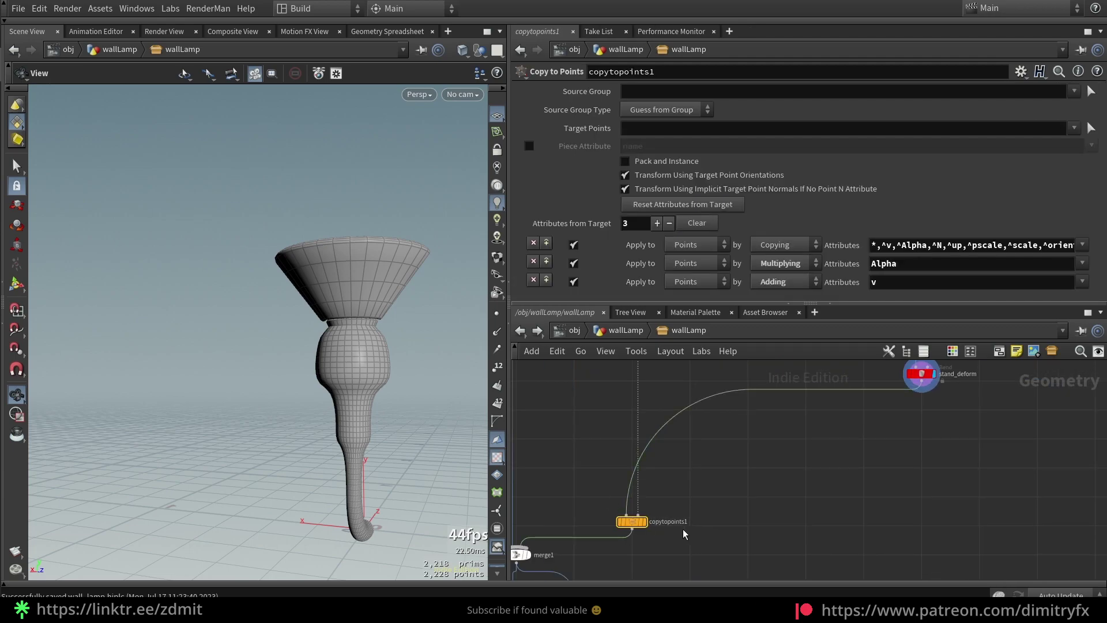
{"action": "key", "text": "r"}
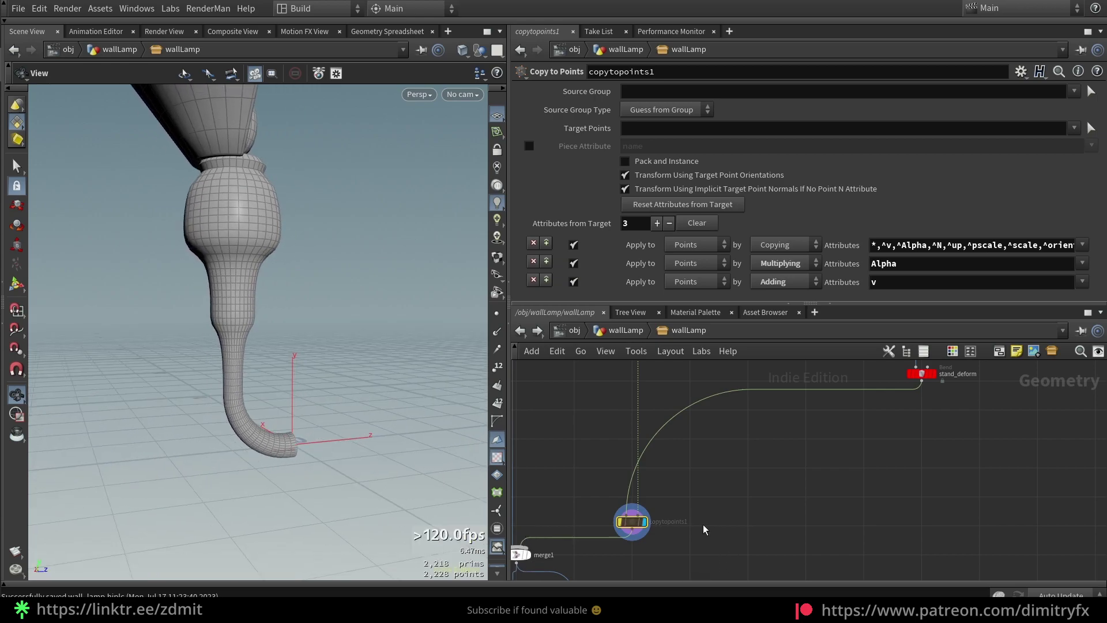
{"action": "scroll", "coordinate": [703, 525], "scroll_direction": "down", "scroll_amount": 3}
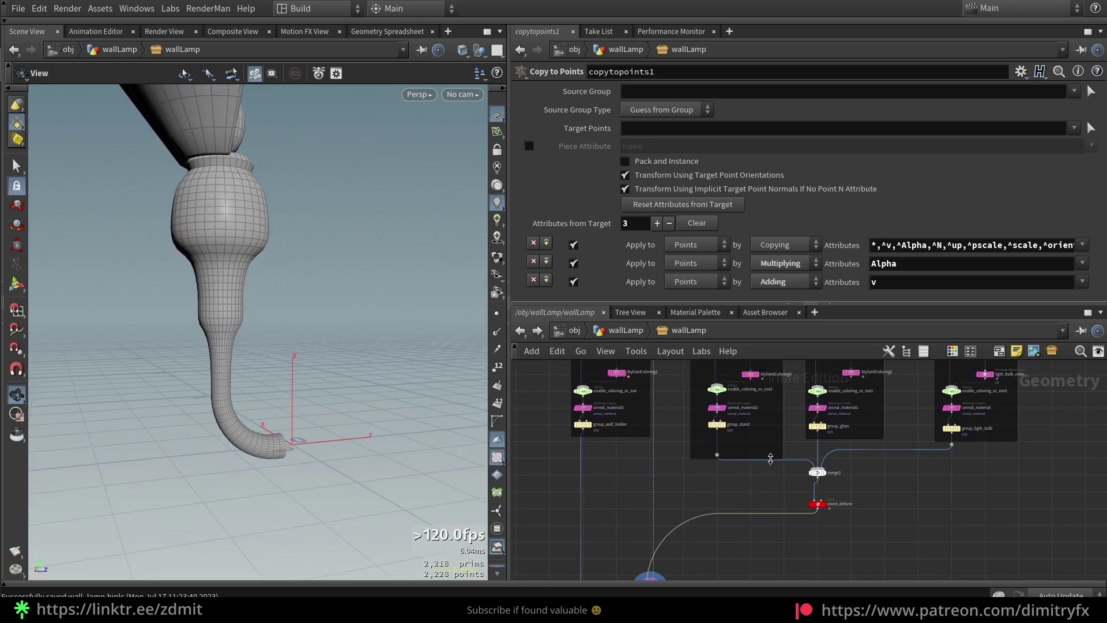
{"action": "left_click", "coordinate": [823, 472]}
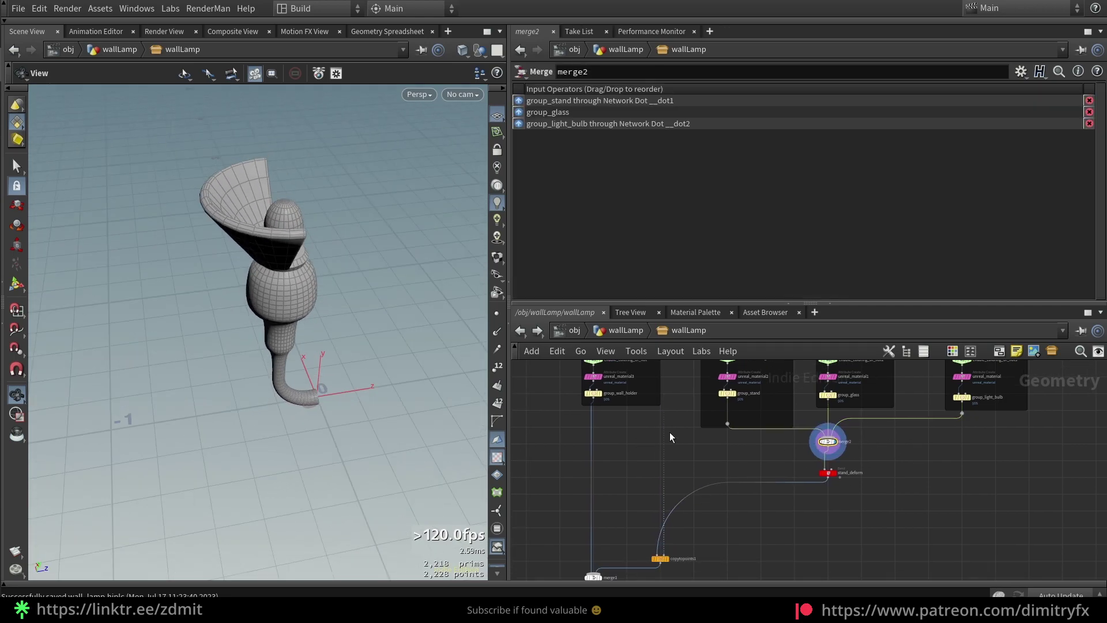
Step: Display extractcentroid1's point and the wall holder's front face isolated by blast1
{"action": "middle_click_drag", "start_coordinate": [669, 435], "coordinate": [655, 477]}
{"action": "scroll", "coordinate": [654, 477], "scroll_direction": "up", "scroll_amount": 5}
{"action": "left_click", "coordinate": [606, 490]}
{"action": "left_click", "coordinate": [627, 489]}
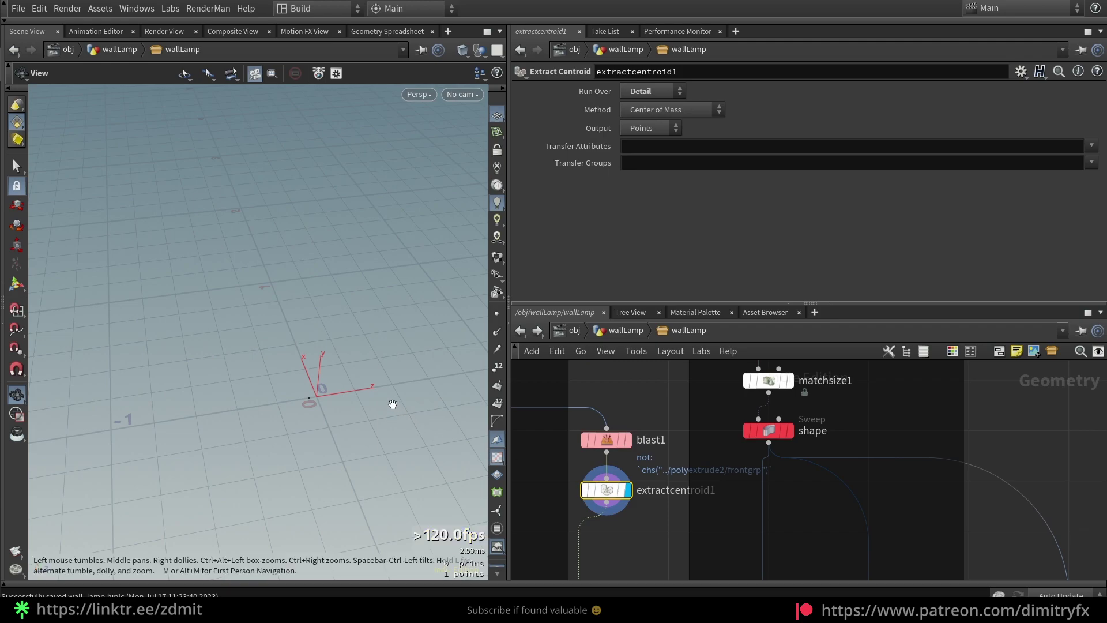
{"action": "scroll", "coordinate": [346, 375], "scroll_direction": "up", "scroll_amount": 3}
{"action": "left_click", "coordinate": [605, 440]}
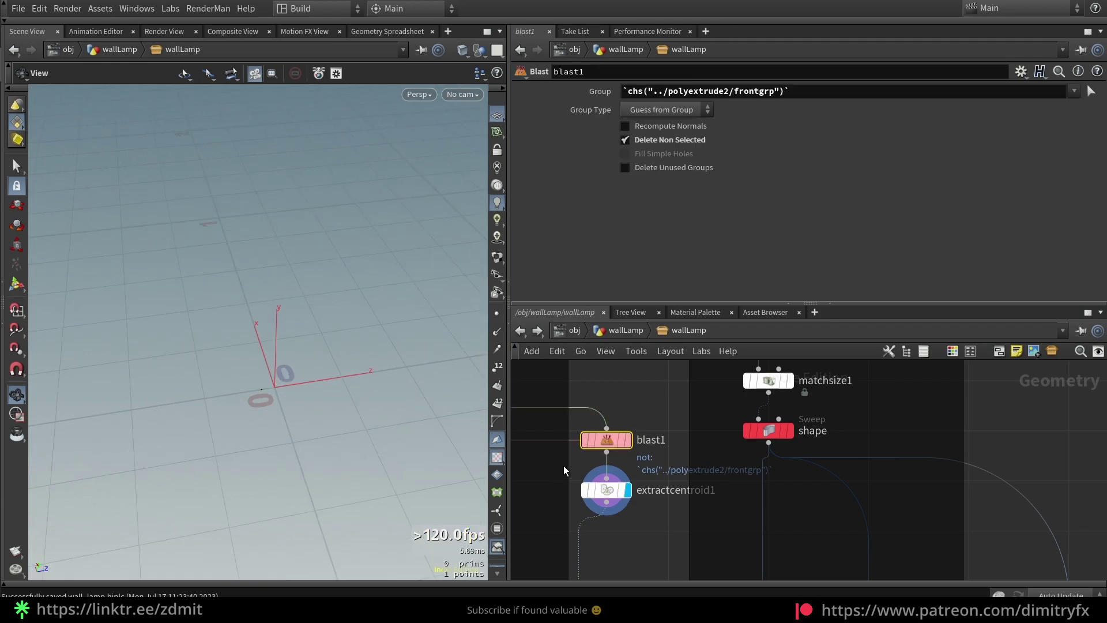
{"action": "left_click", "coordinate": [627, 439]}
{"action": "left_click_drag", "start_coordinate": [297, 403], "coordinate": [343, 398]}
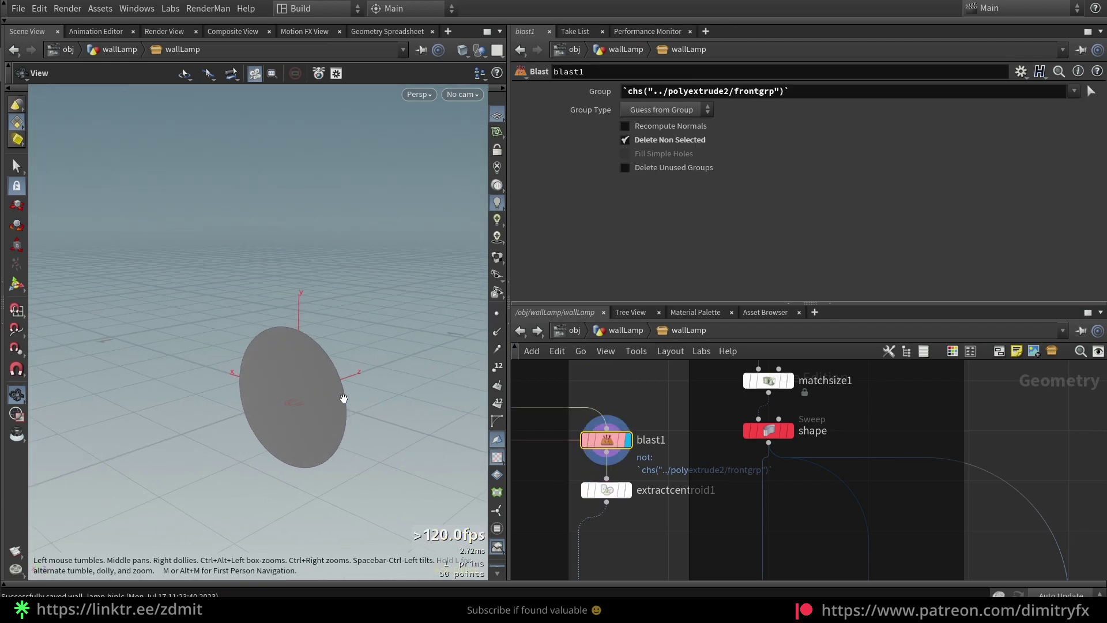
Step: Display merge1 and inspect how the bent stand attaches to the wall holder
{"action": "left_click", "coordinate": [606, 490]}
{"action": "middle_click_drag", "start_coordinate": [648, 521], "coordinate": [580, 472]}
{"action": "left_click", "coordinate": [651, 460]}
{"action": "key", "text": "r"}
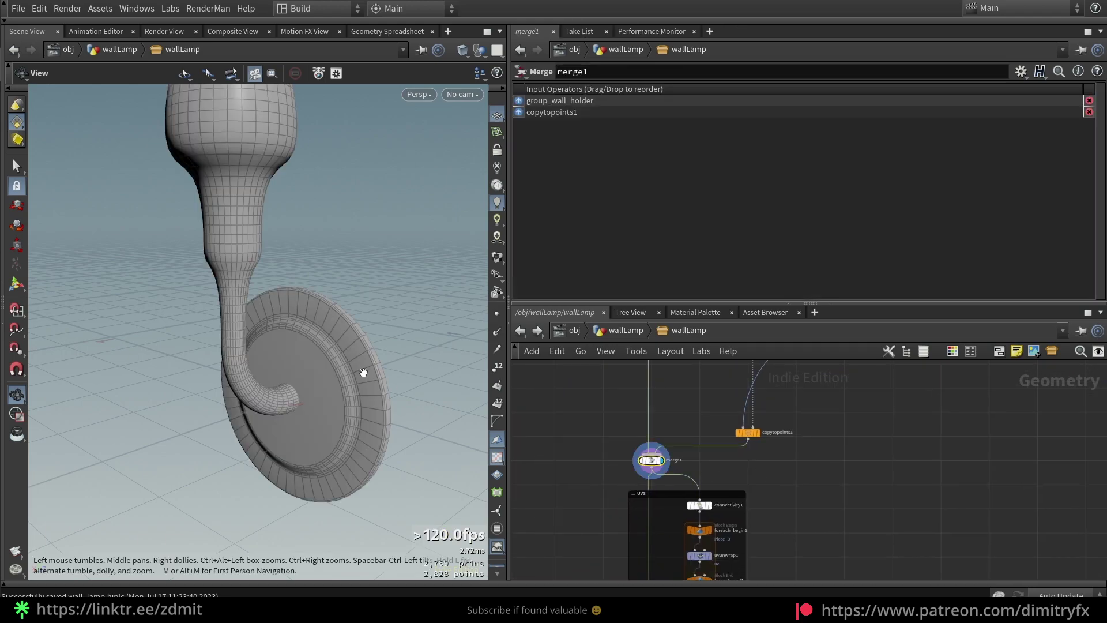
{"action": "left_click_drag", "start_coordinate": [363, 371], "coordinate": [440, 390]}
Step: Try polyextrude2's Distance at about 0.245 to test whether the stand follows the wall holder's front, then restore it
{"action": "middle_click_drag", "start_coordinate": [776, 392], "coordinate": [720, 469]}
{"action": "scroll", "coordinate": [707, 489], "scroll_direction": "up", "scroll_amount": 5}
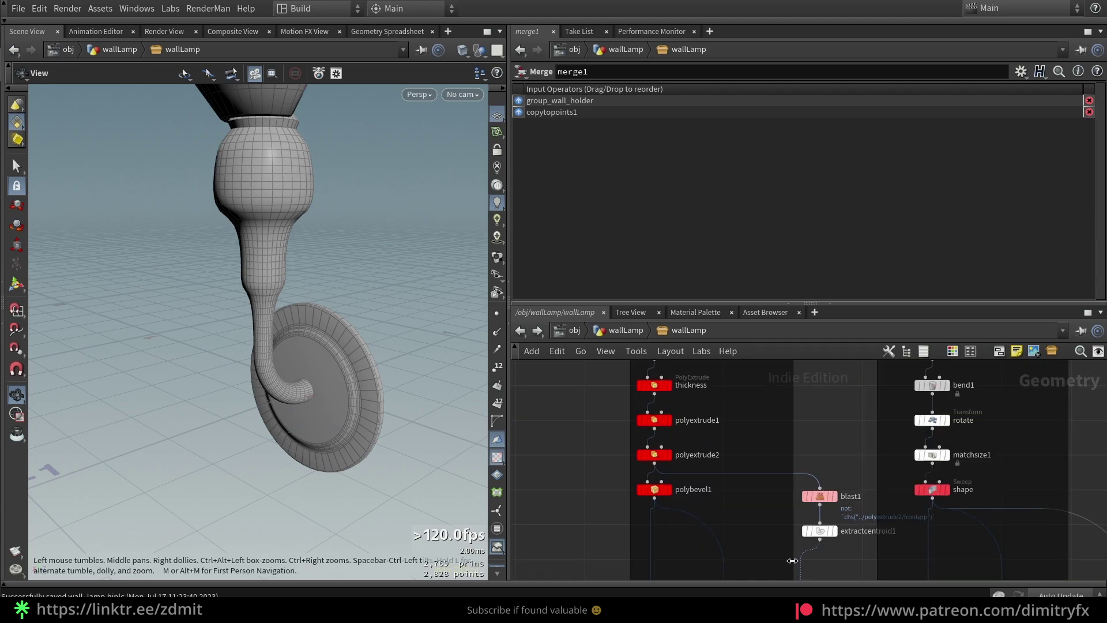
{"action": "left_click", "coordinate": [812, 529]}
{"action": "left_click", "coordinate": [654, 454]}
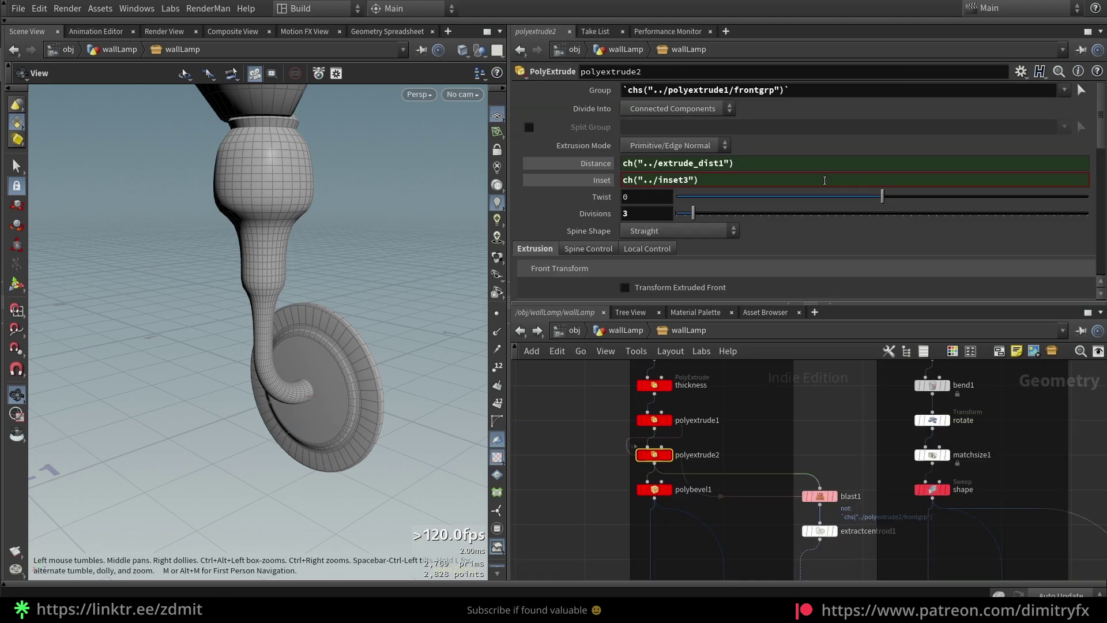
{"action": "left_click", "coordinate": [635, 167], "text": "ctrl+shift"}
{"action": "left_click_drag", "start_coordinate": [788, 169], "coordinate": [932, 168]}
{"action": "left_click_drag", "start_coordinate": [254, 289], "coordinate": [295, 310]}
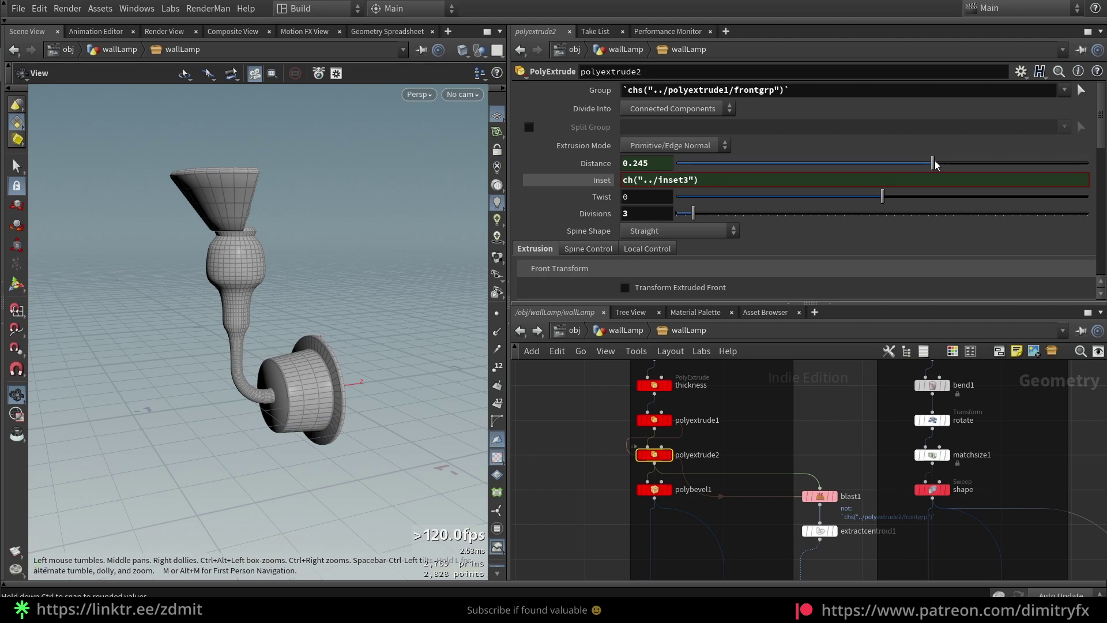
{"action": "left_click_drag", "start_coordinate": [932, 164], "coordinate": [860, 167]}
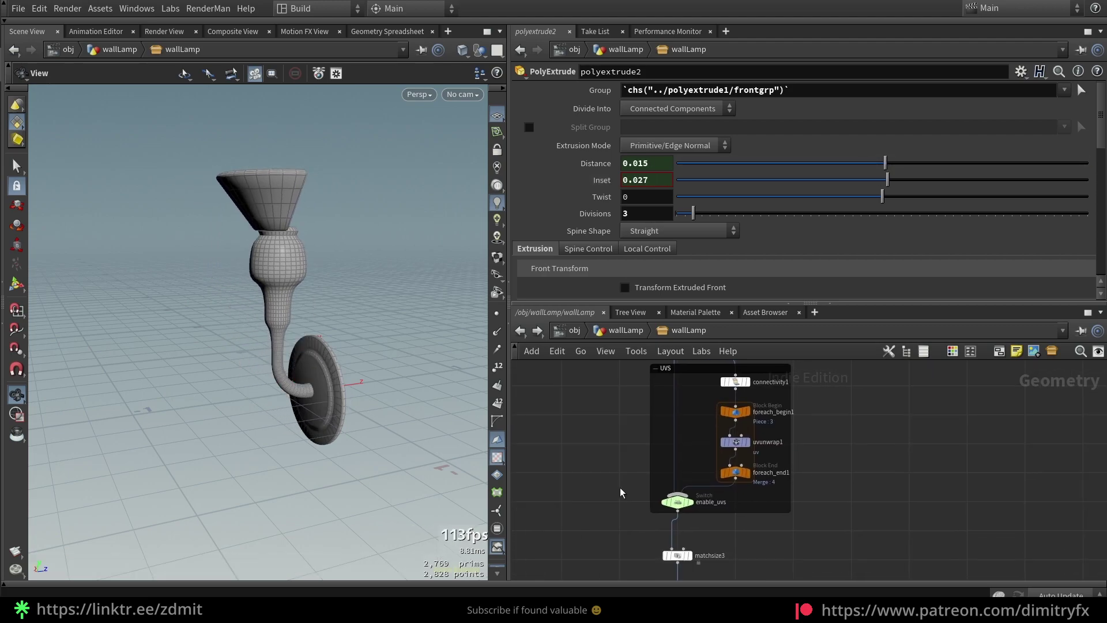
Step: Display the enable_uvs switch and examine the UVS network's connectivity, for-each and unwrap nodes
{"action": "left_click", "coordinate": [678, 501]}
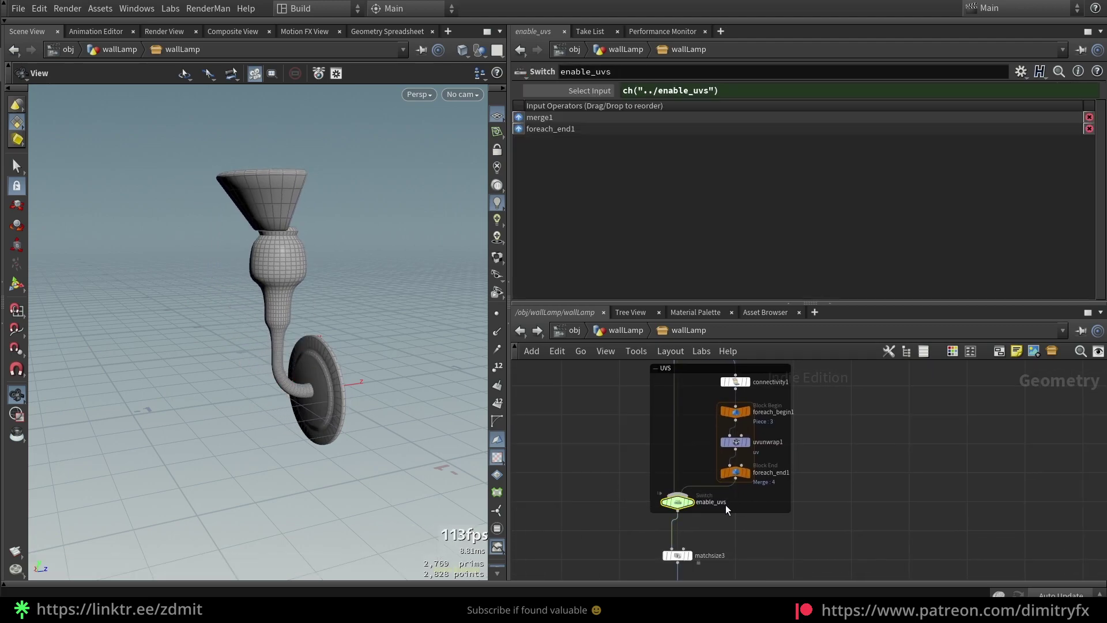
{"action": "scroll", "coordinate": [706, 517], "scroll_direction": "up", "scroll_amount": 3}
{"action": "scroll", "coordinate": [742, 507], "scroll_direction": "down", "scroll_amount": 4}
{"action": "scroll", "coordinate": [693, 419], "scroll_direction": "up", "scroll_amount": 2}
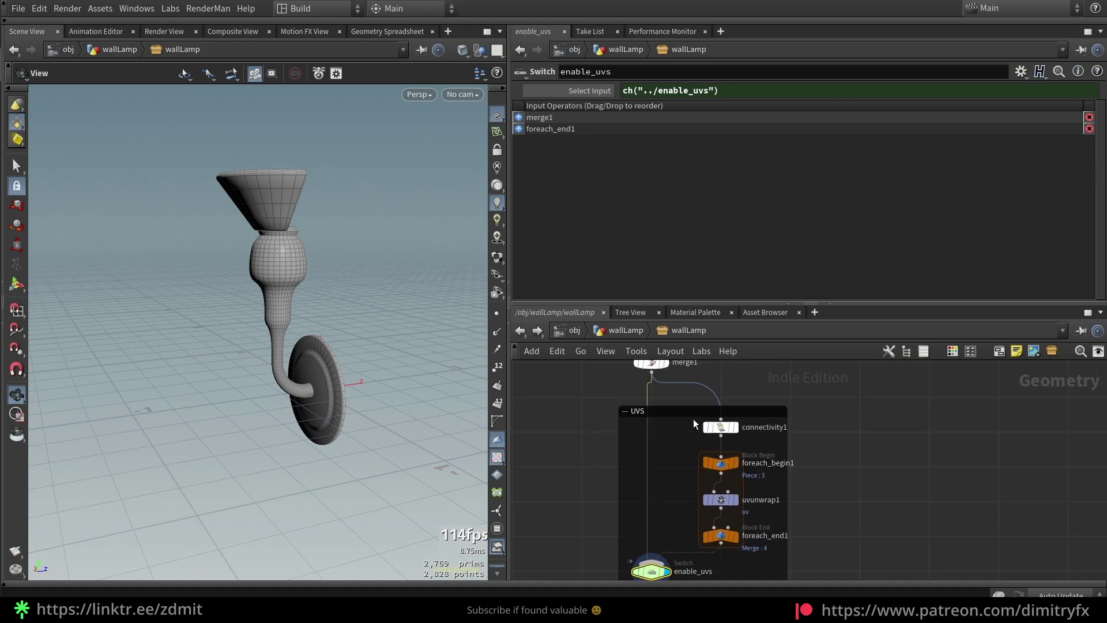
{"action": "scroll", "coordinate": [805, 522], "scroll_direction": "down", "scroll_amount": 2}
{"action": "middle_click_drag", "start_coordinate": [778, 494], "coordinate": [754, 499]}
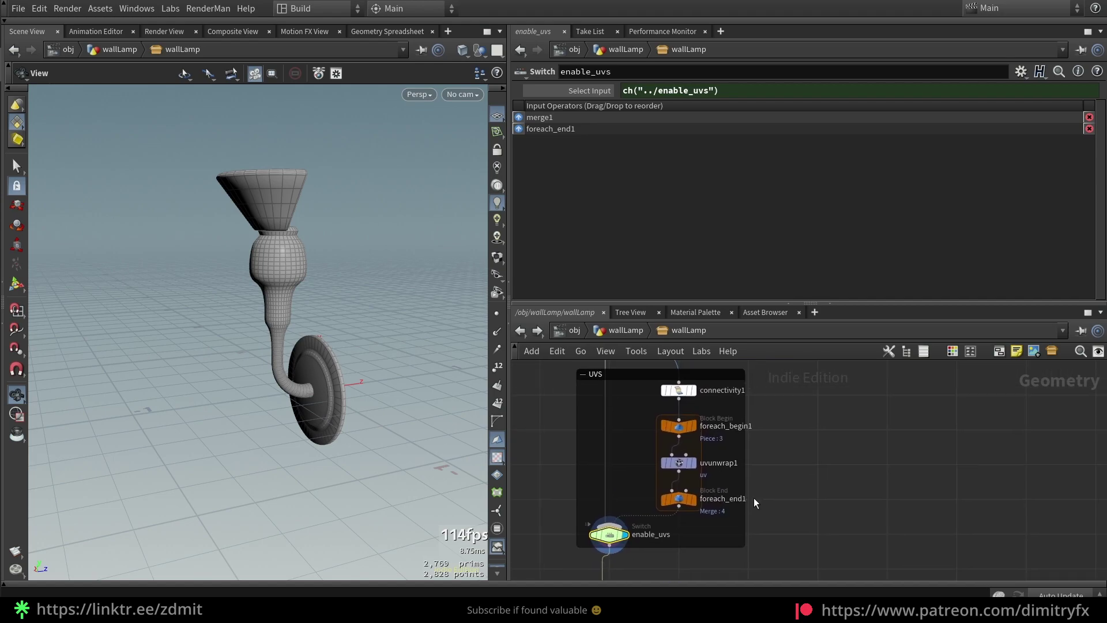
{"action": "left_click_drag", "start_coordinate": [755, 472], "coordinate": [768, 472]}
{"action": "scroll", "coordinate": [816, 425], "scroll_direction": "down", "scroll_amount": 2}
{"action": "scroll", "coordinate": [818, 438], "scroll_direction": "up", "scroll_amount": 3}
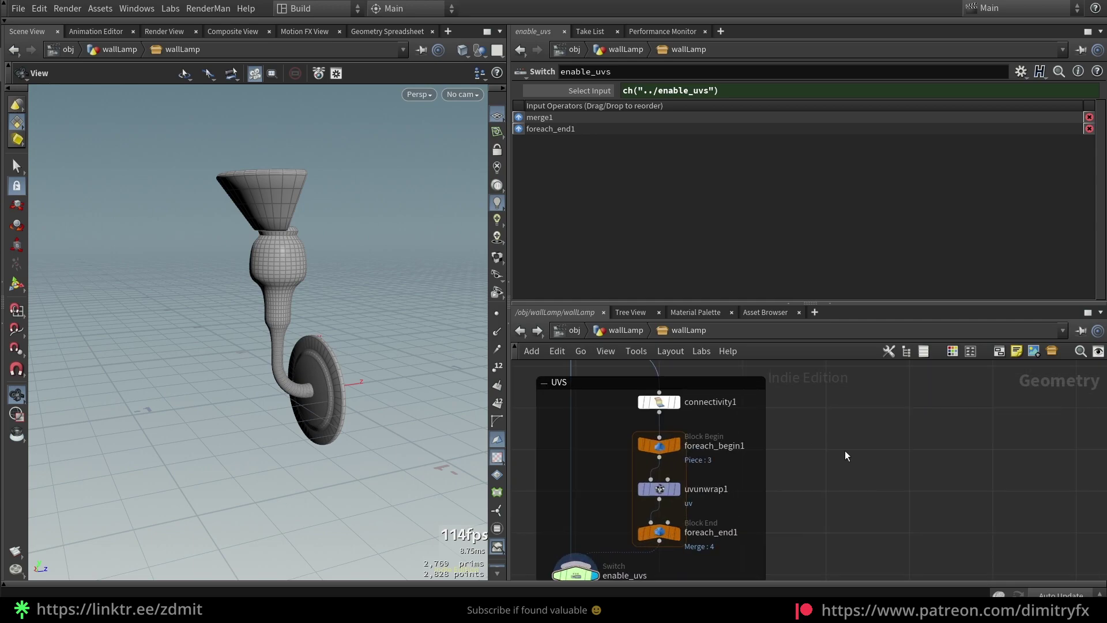
Step: Place a For-Each Connected Piece block beside the UVS network as a demonstration, and delete it
{"action": "key", "text": "Tab"}
{"action": "type", "text": "foea"}
{"action": "key", "text": "Down"}
{"action": "key", "text": "Down"}
{"action": "key", "text": "Return"}
{"action": "left_click", "coordinate": [845, 451]}
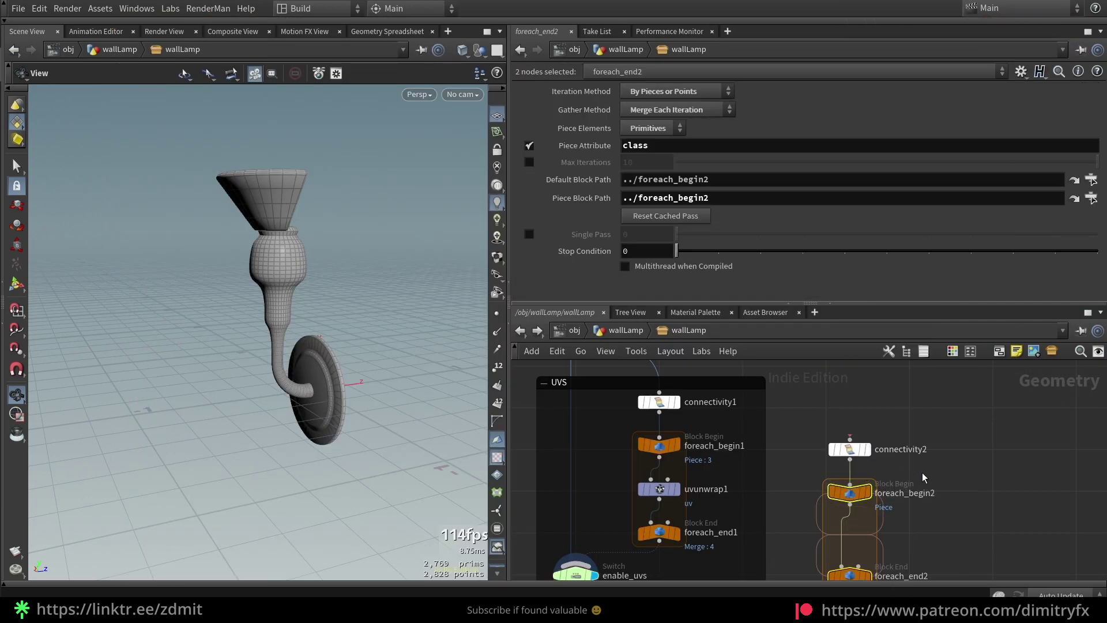
{"action": "scroll", "coordinate": [888, 445], "scroll_direction": "down", "scroll_amount": 1}
{"action": "key", "text": "Delete"}
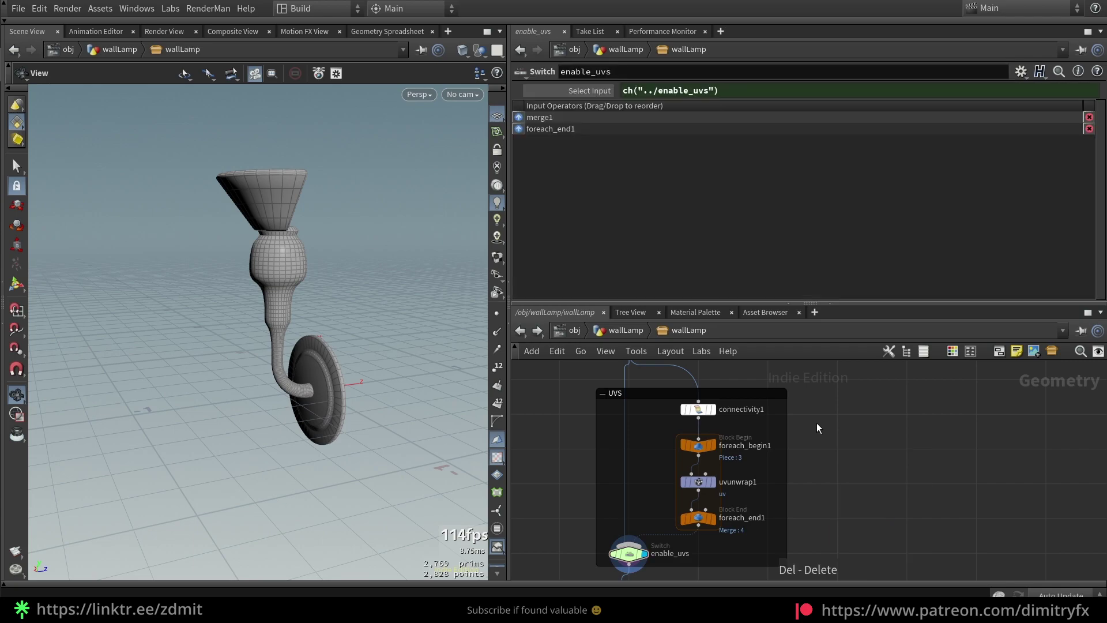
Step: Examine uvunwrap1's settings and display its result for a single piece
{"action": "scroll", "coordinate": [671, 486], "scroll_direction": "up", "scroll_amount": 3}
{"action": "left_click", "coordinate": [762, 487]}
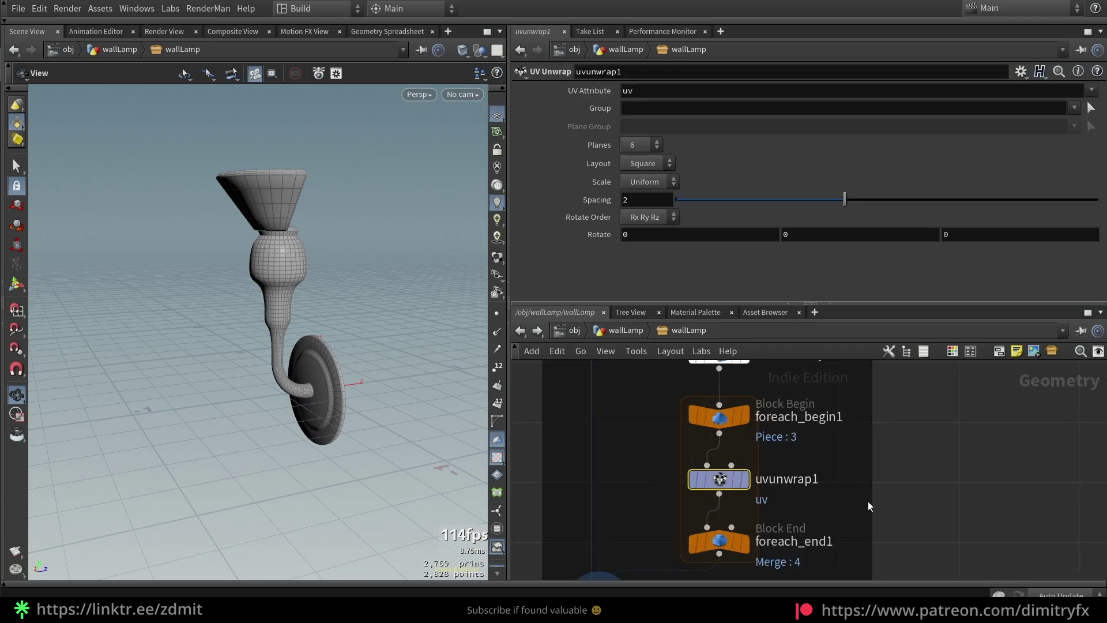
{"action": "middle_click_drag", "start_coordinate": [785, 493], "coordinate": [716, 470]}
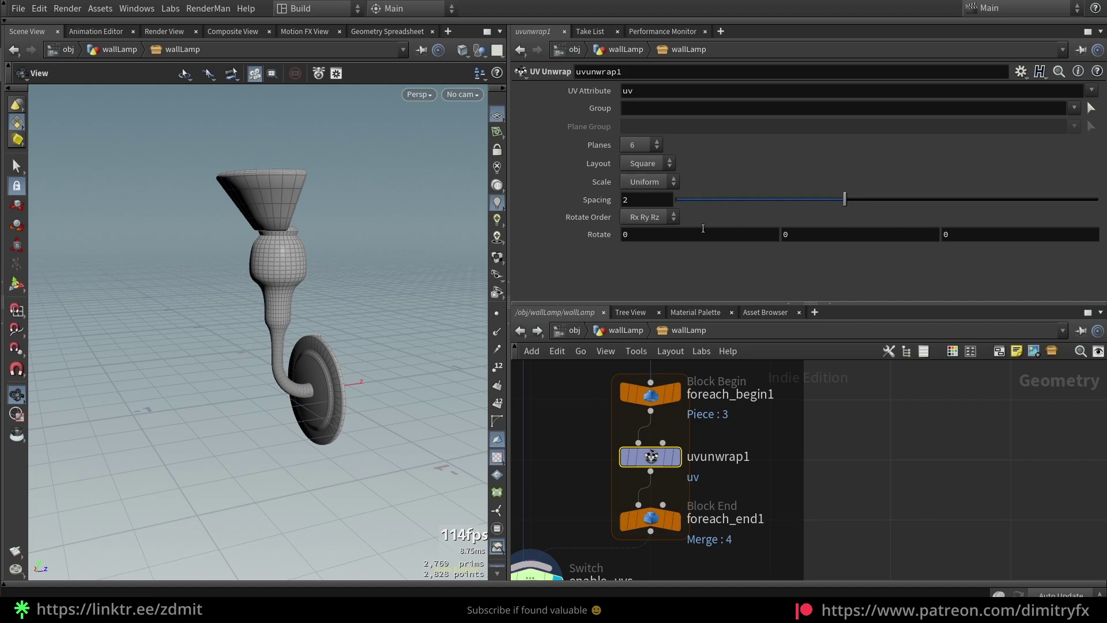
{"action": "left_click", "coordinate": [675, 457]}
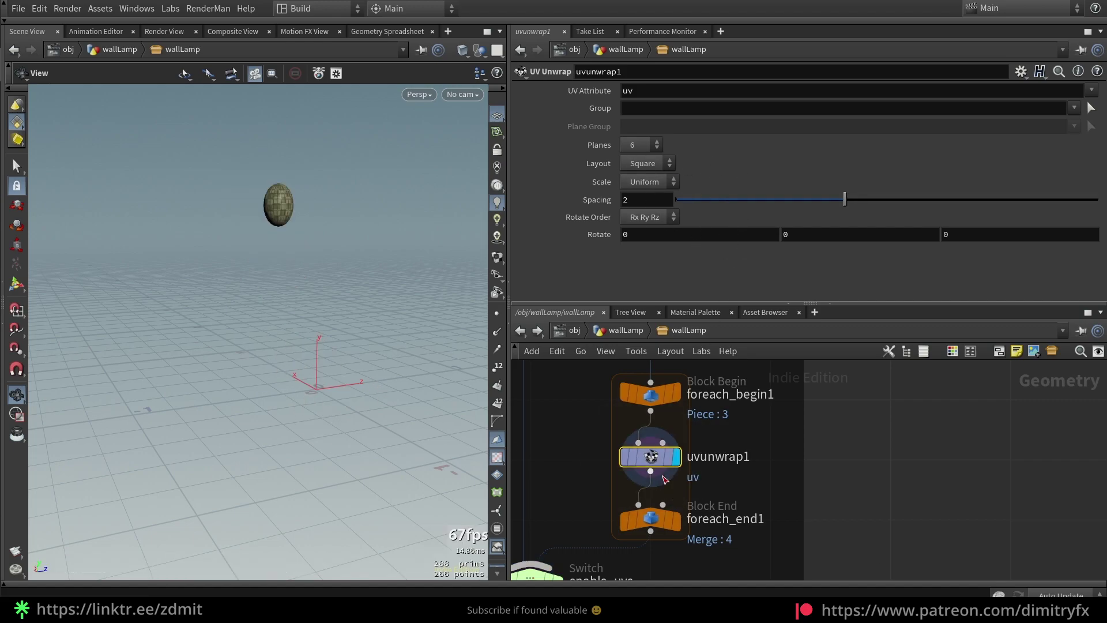
{"action": "middle_click_drag", "start_coordinate": [594, 504], "coordinate": [618, 462]}
Step: Display foreach_end1 and inspect the lamp's unwrapped UVs in the UV view and the checker texture in perspective
{"action": "left_click", "coordinate": [699, 478]}
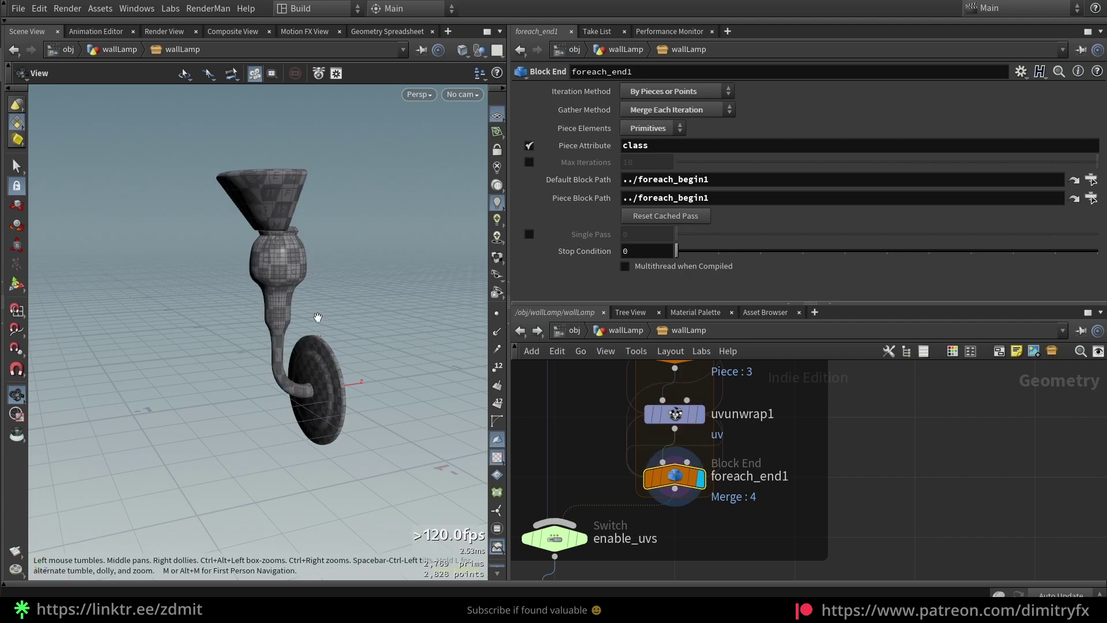
{"action": "left_click_drag", "start_coordinate": [316, 317], "coordinate": [366, 311]}
{"action": "scroll", "coordinate": [316, 277], "scroll_direction": "up", "scroll_amount": 3}
{"action": "key", "text": "space+5"}
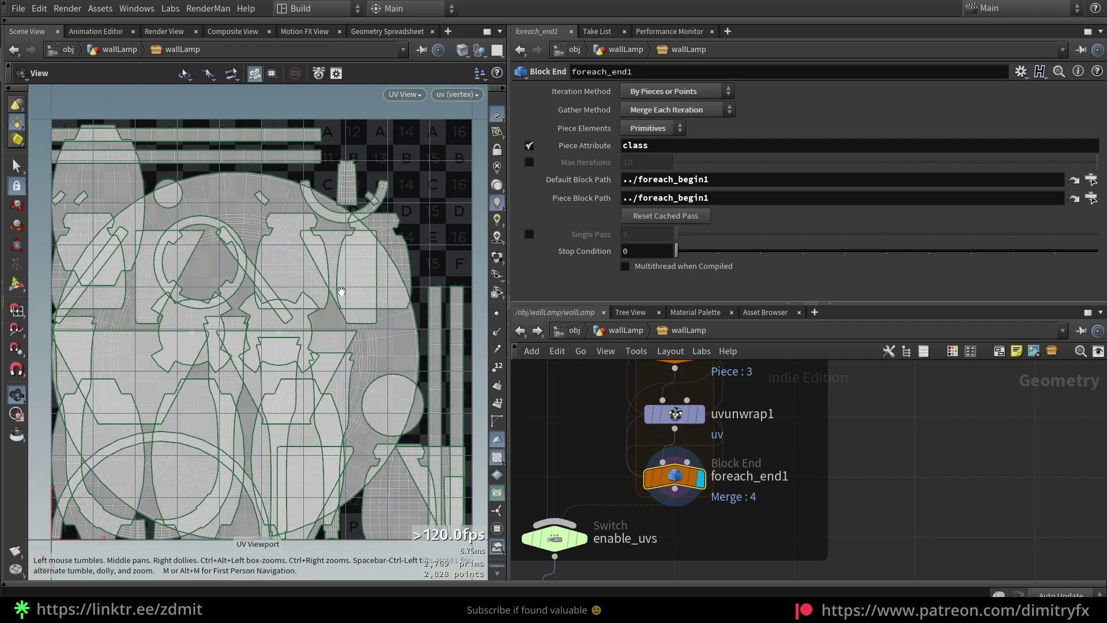
{"action": "key", "text": "space+1"}
{"action": "left_click_drag", "start_coordinate": [316, 324], "coordinate": [348, 330]}
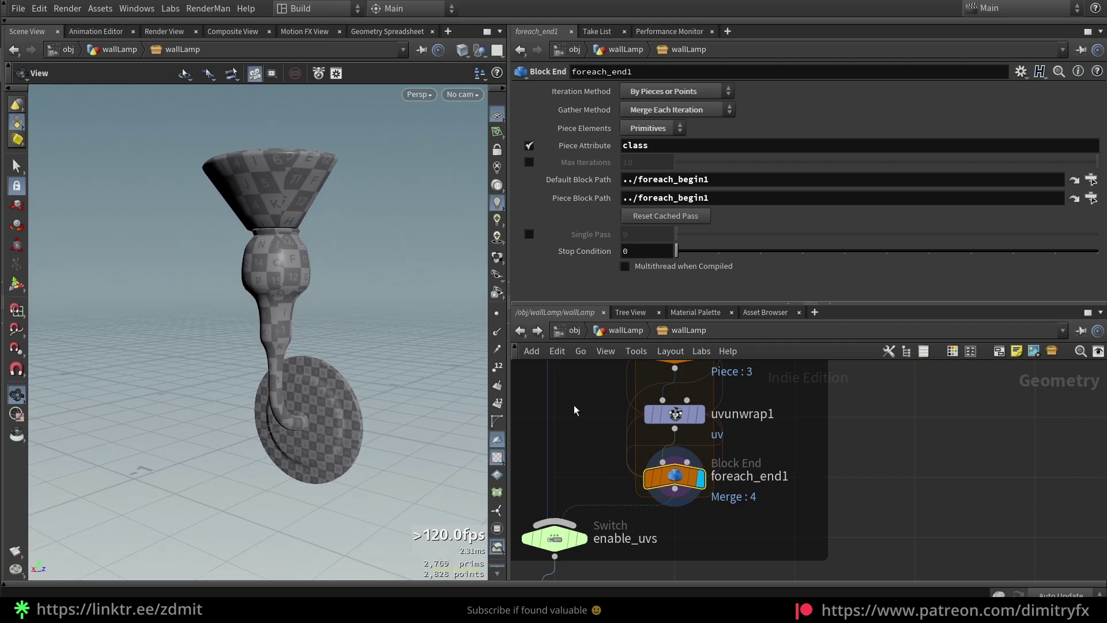
{"action": "left_click_drag", "start_coordinate": [295, 206], "coordinate": [346, 224]}
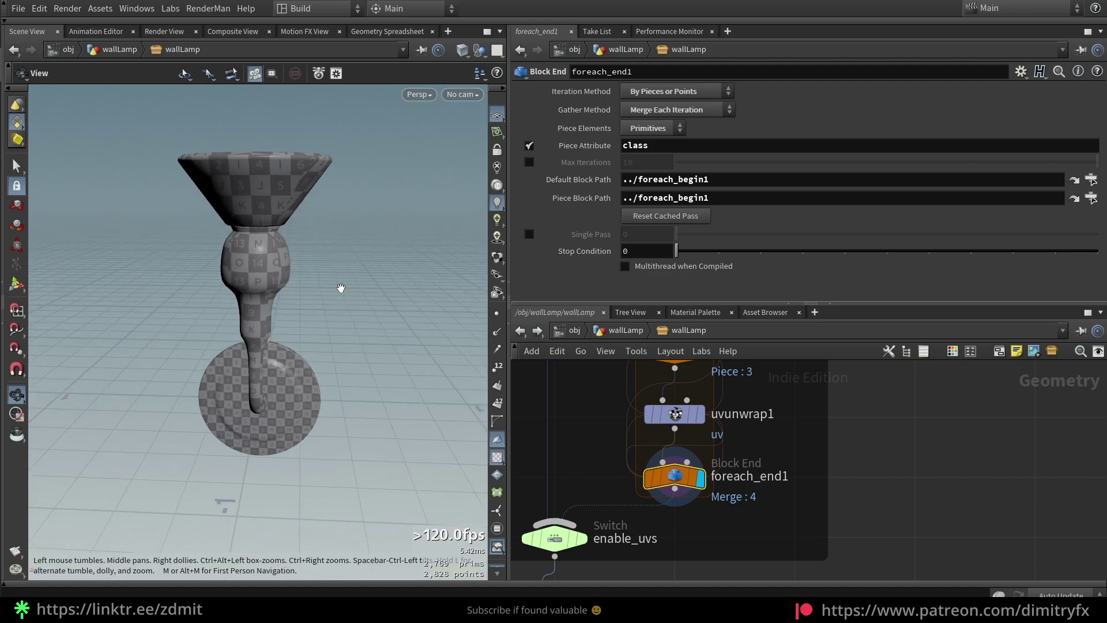
{"action": "left_click_drag", "start_coordinate": [341, 288], "coordinate": [240, 248]}
{"action": "left_click_drag", "start_coordinate": [279, 329], "coordinate": [306, 292]}
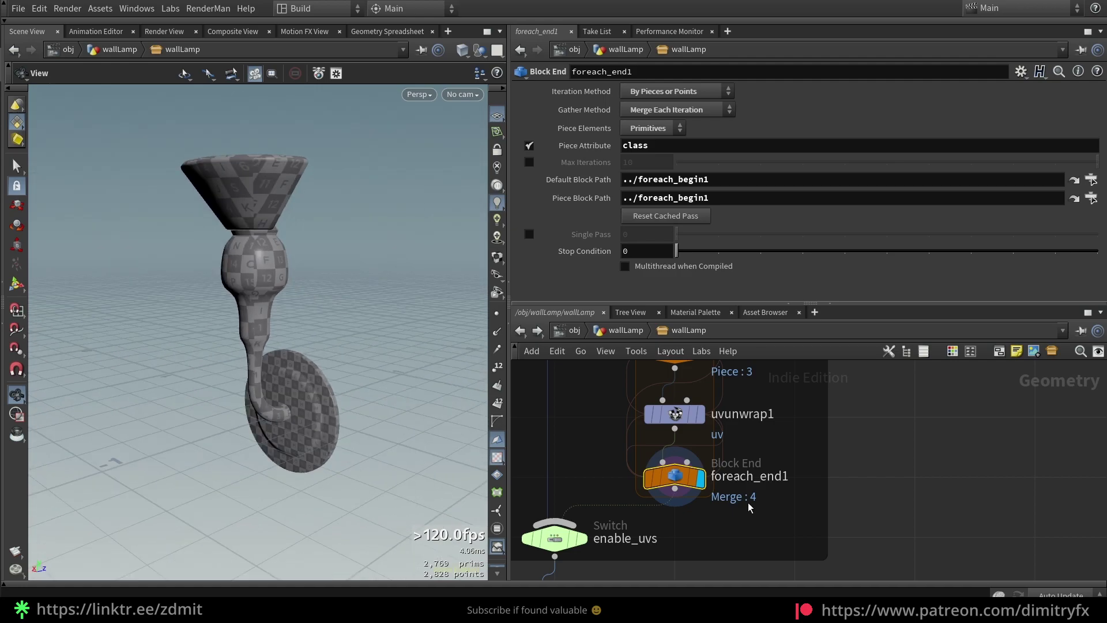
Step: Display matchsize3 and examine its justification settings against the lamp's position at the origin
{"action": "scroll", "coordinate": [747, 503], "scroll_direction": "down", "scroll_amount": 3}
{"action": "middle_click_drag", "start_coordinate": [774, 534], "coordinate": [796, 440]}
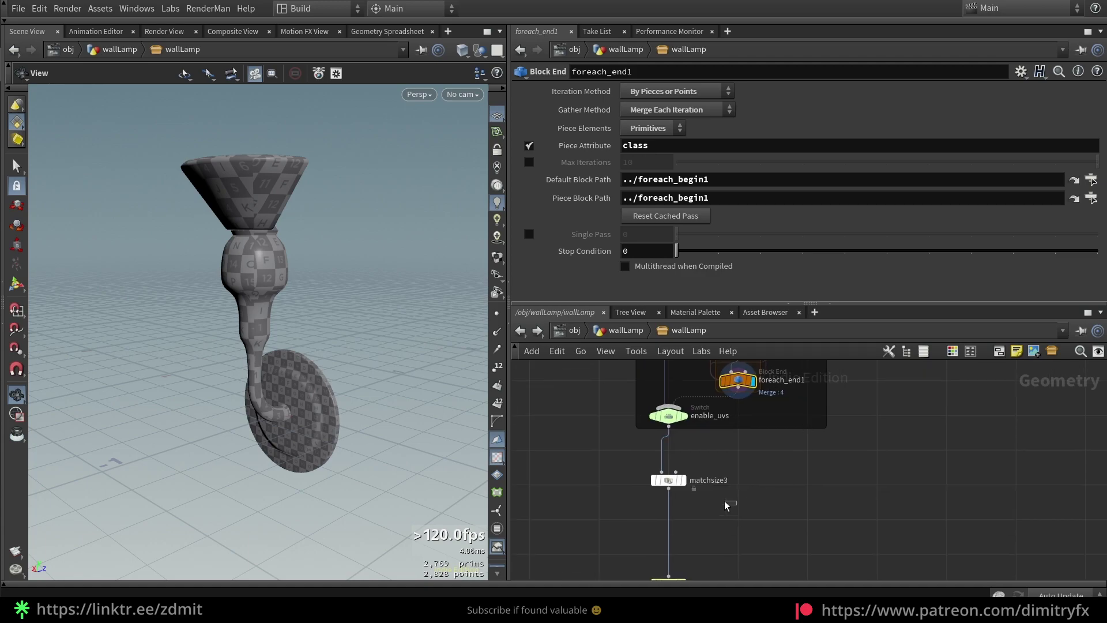
{"action": "left_click", "coordinate": [669, 480]}
{"action": "key", "text": "h"}
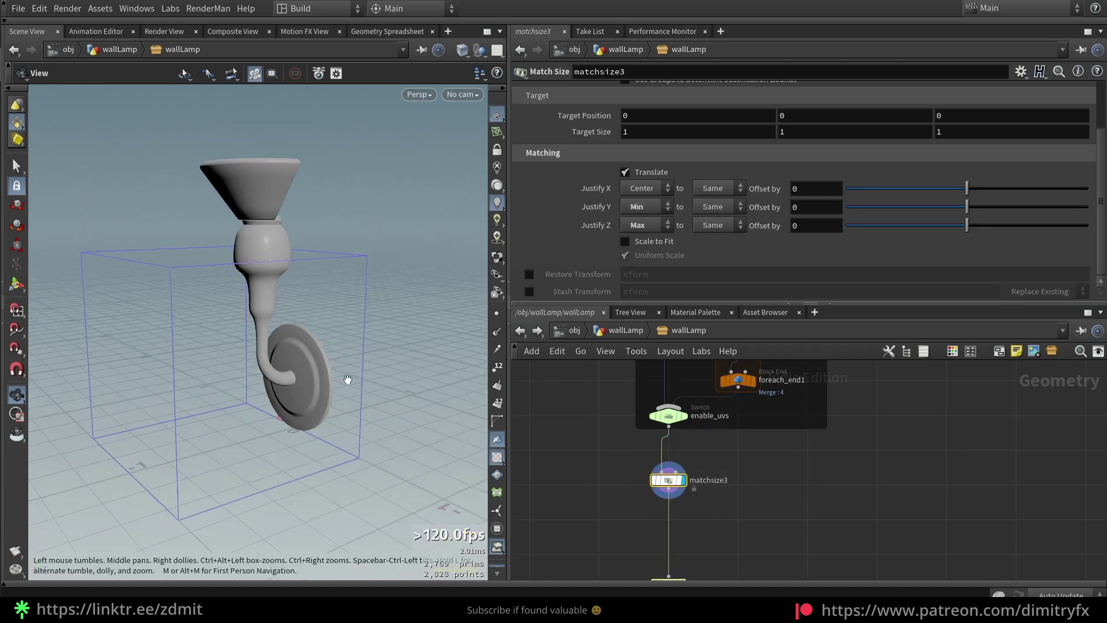
{"action": "left_click_drag", "start_coordinate": [286, 392], "coordinate": [344, 410]}
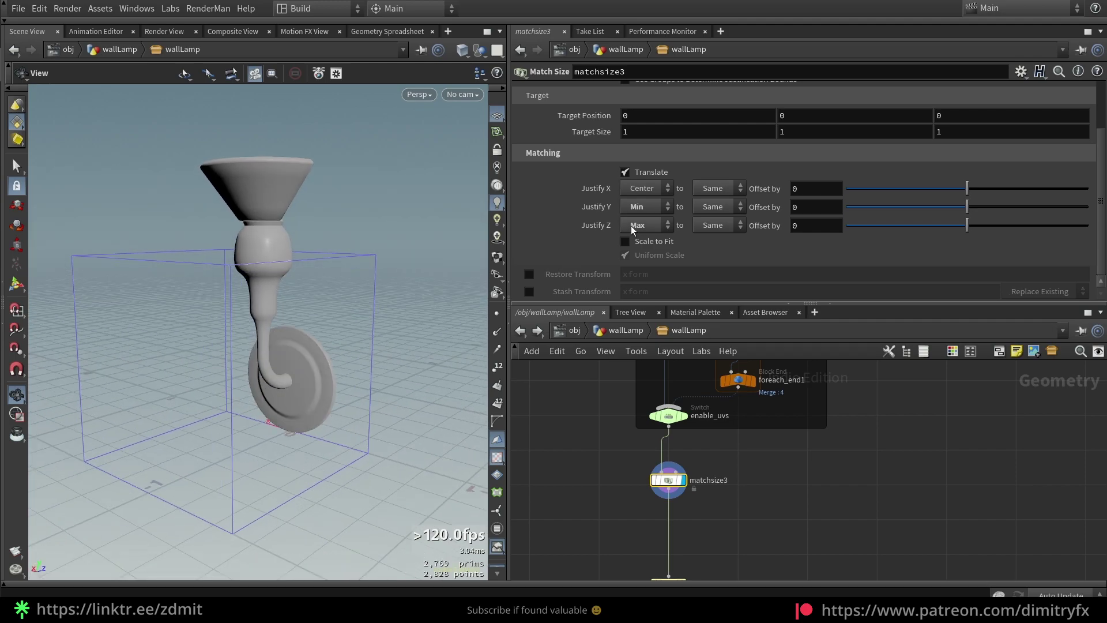
{"action": "left_click_drag", "start_coordinate": [248, 375], "coordinate": [184, 380]}
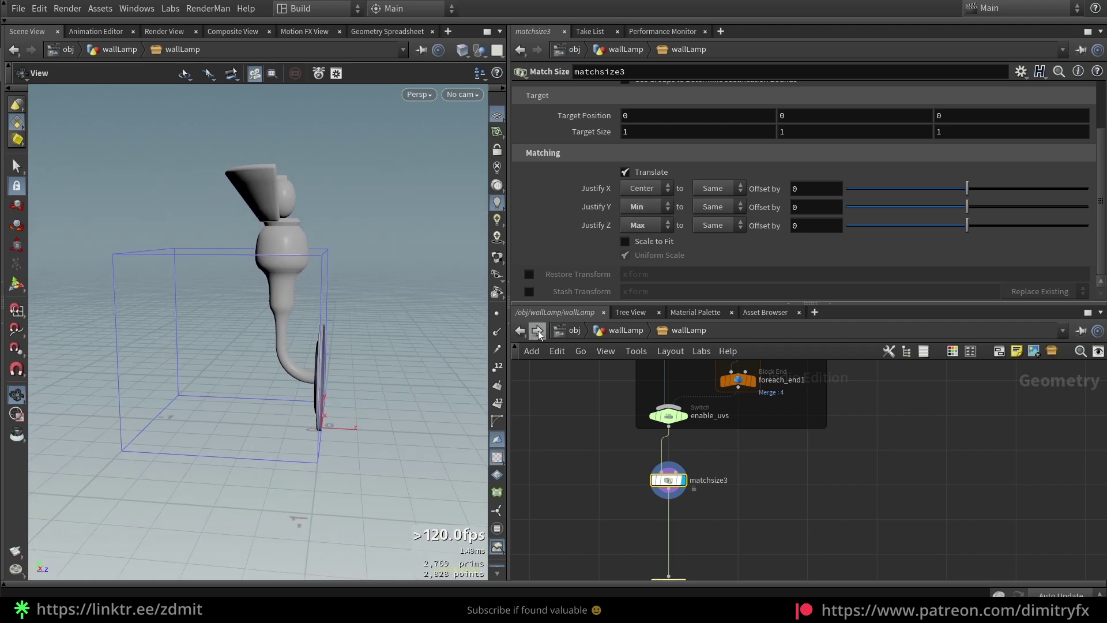
Step: Try matchsize3's Justify Z at Center, inspect the lamp's placement, and undo the change
{"action": "left_click", "coordinate": [645, 225]}
{"action": "left_click", "coordinate": [645, 224]}
{"action": "left_click", "coordinate": [656, 226]}
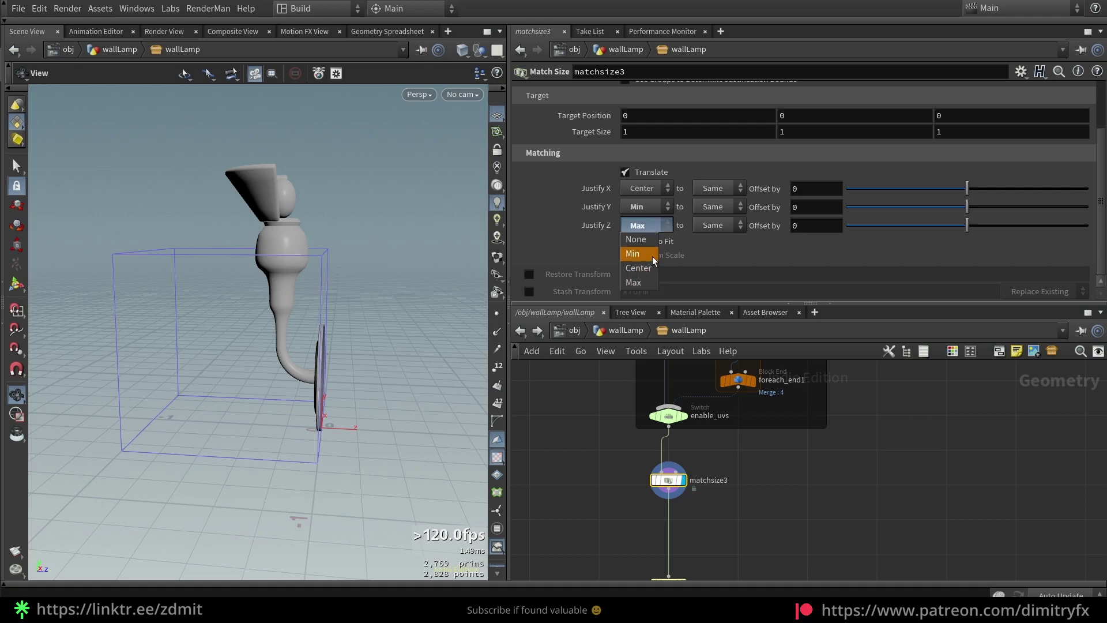
{"action": "left_click", "coordinate": [638, 267]}
{"action": "left_click_drag", "start_coordinate": [315, 339], "coordinate": [346, 336]}
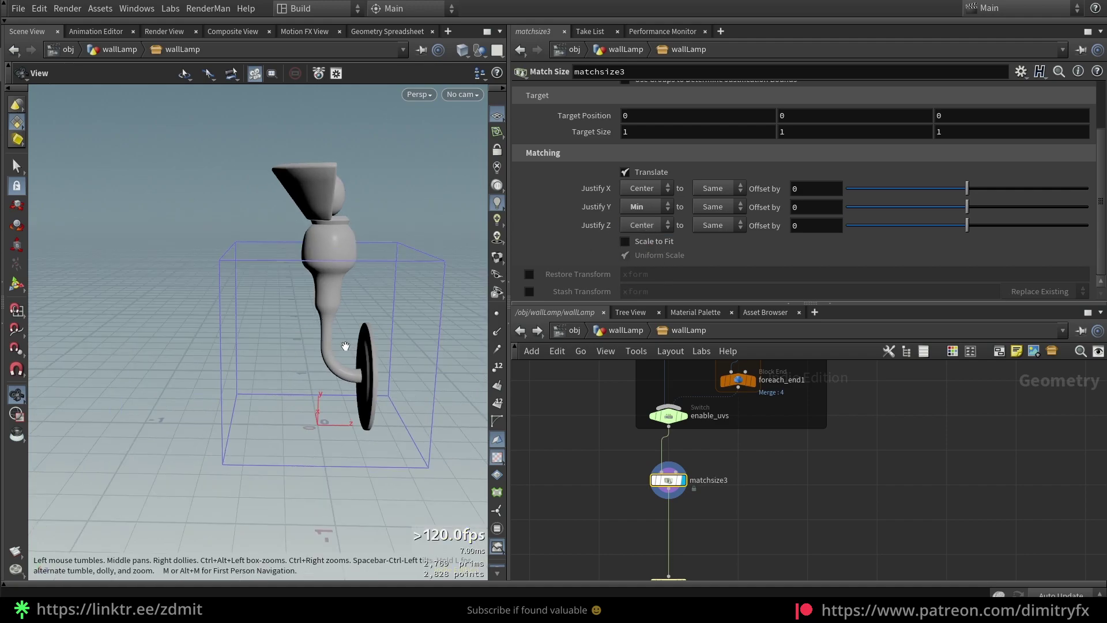
{"action": "key", "text": "ctrl+z"}
{"action": "key", "text": "ctrl+z"}
{"action": "key", "text": "ctrl+z"}
{"action": "key", "text": "ctrl+z"}
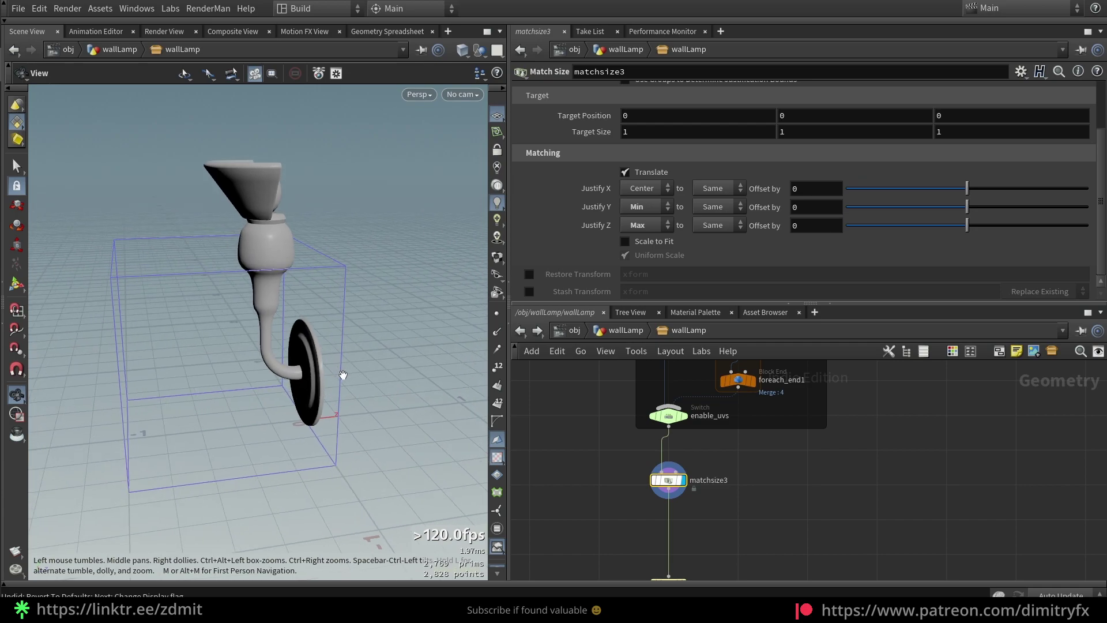
Step: Try another Justify Y option on matchsize3, inspect the lamp from the side, and undo the change
{"action": "left_click", "coordinate": [639, 206]}
{"action": "left_click", "coordinate": [639, 231]}
{"action": "left_click_drag", "start_coordinate": [323, 404], "coordinate": [311, 419]}
{"action": "key", "text": "ctrl+z"}
Step: Display clean1 below matchsize3 and examine its cleanup settings and geometry information
{"action": "middle_click_drag", "start_coordinate": [741, 519], "coordinate": [682, 470]}
{"action": "left_click", "coordinate": [685, 477]}
{"action": "middle_click", "coordinate": [674, 480]}
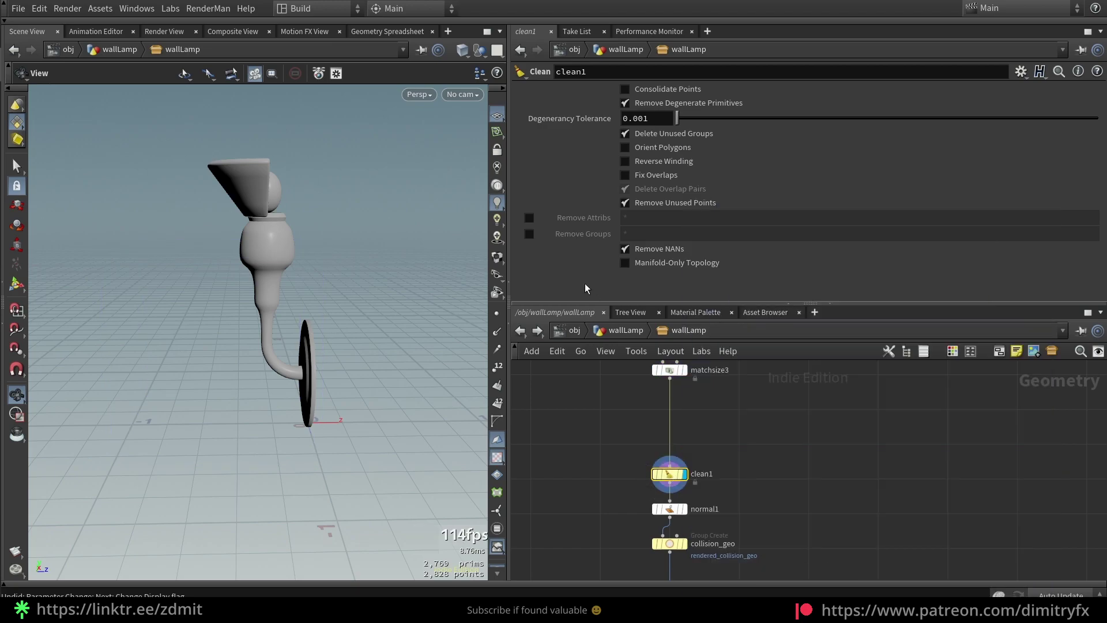
Step: On clean1, enable removing attributes and groups, with the attribute pattern set to "* ^unreal_* ^uv ^Cd ^N"
{"action": "left_click", "coordinate": [529, 218]}
{"action": "left_click", "coordinate": [529, 234]}
{"action": "left_click", "coordinate": [683, 218]}
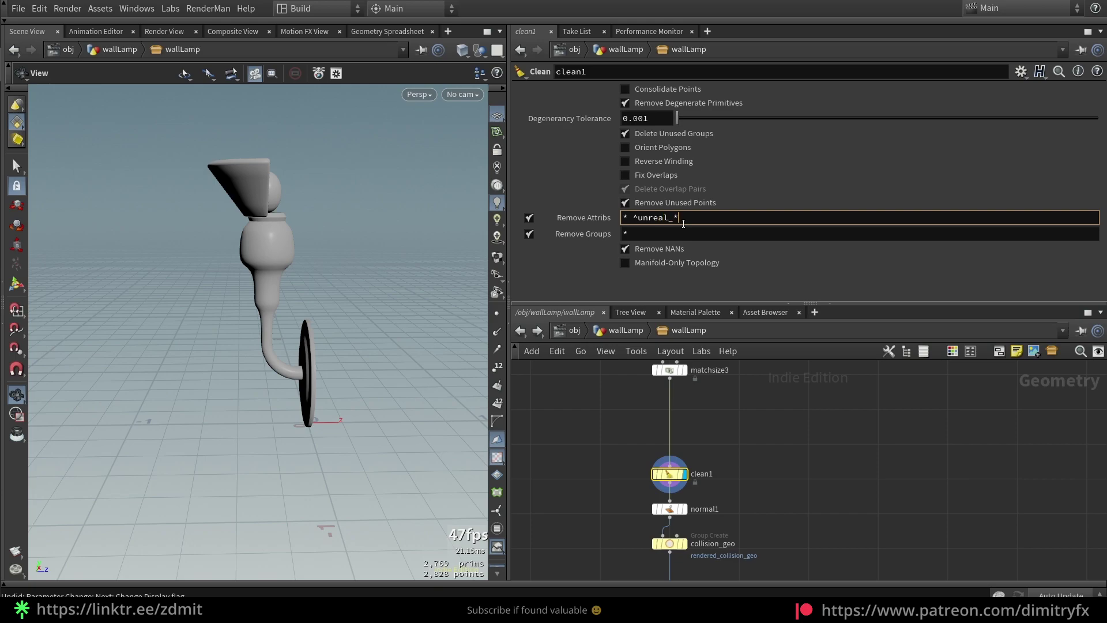
{"action": "key", "text": "Return"}
{"action": "key", "text": "Return"}
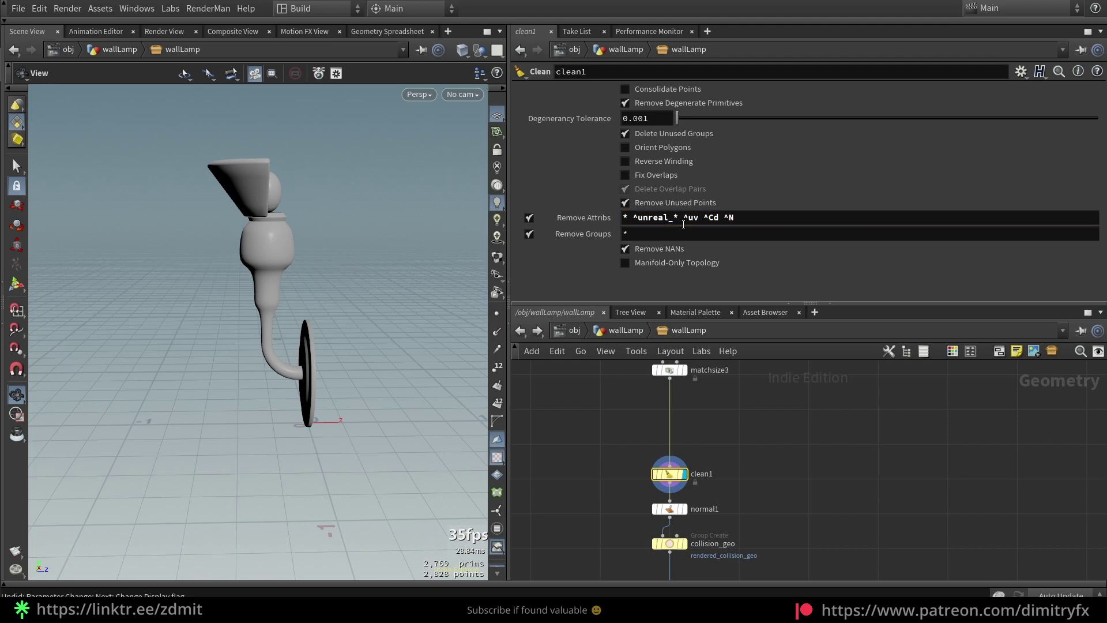
Step: Compare the geometry information of clean1 and matchsize3, and set clean1's Remove Groups pattern to "* ^group_*"
{"action": "middle_click", "coordinate": [669, 477]}
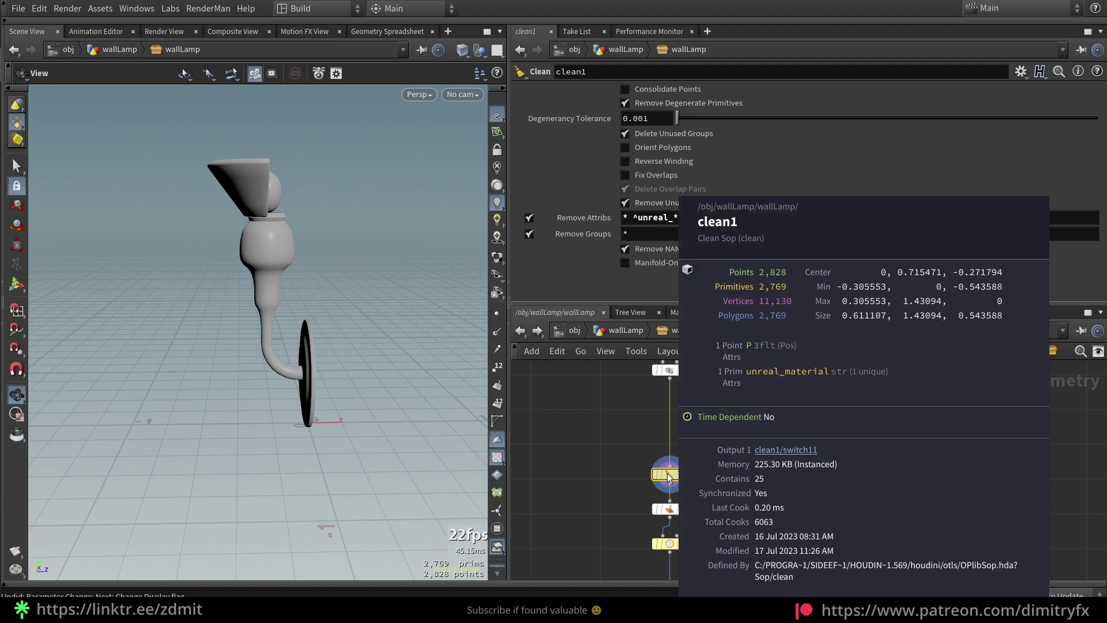
{"action": "middle_click", "coordinate": [677, 376]}
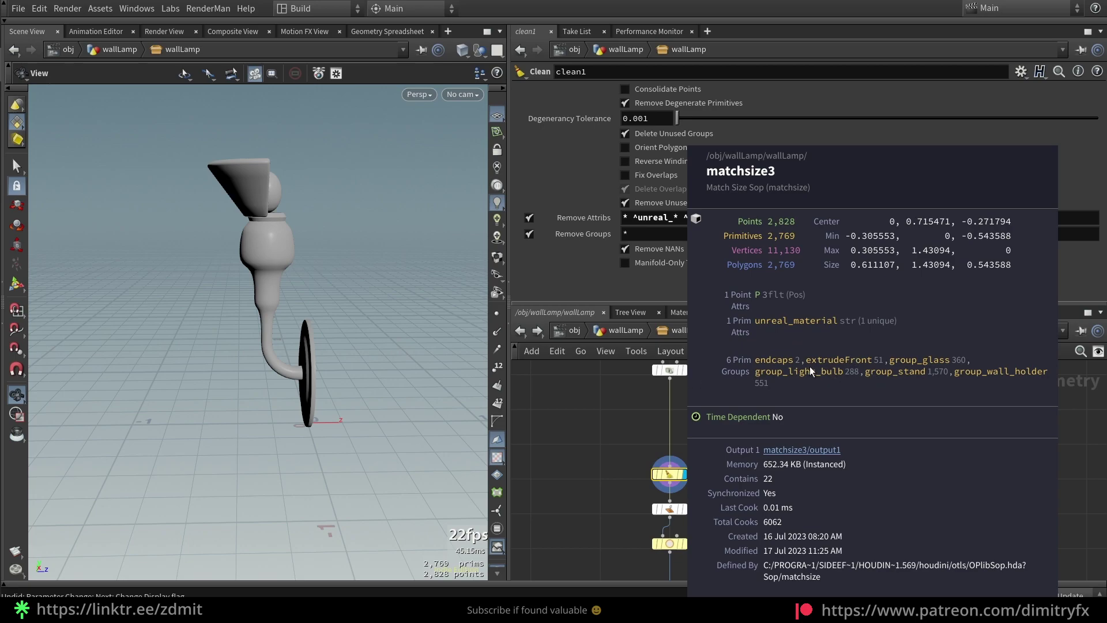
{"action": "left_click", "coordinate": [635, 235]}
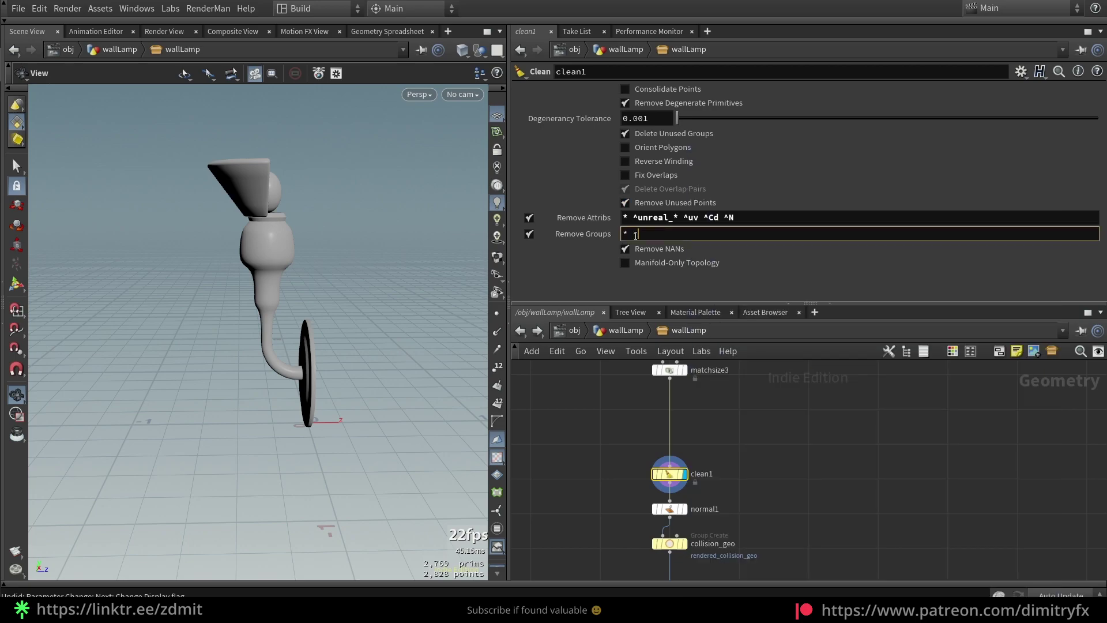
{"action": "type", "text": "^group_*&"}
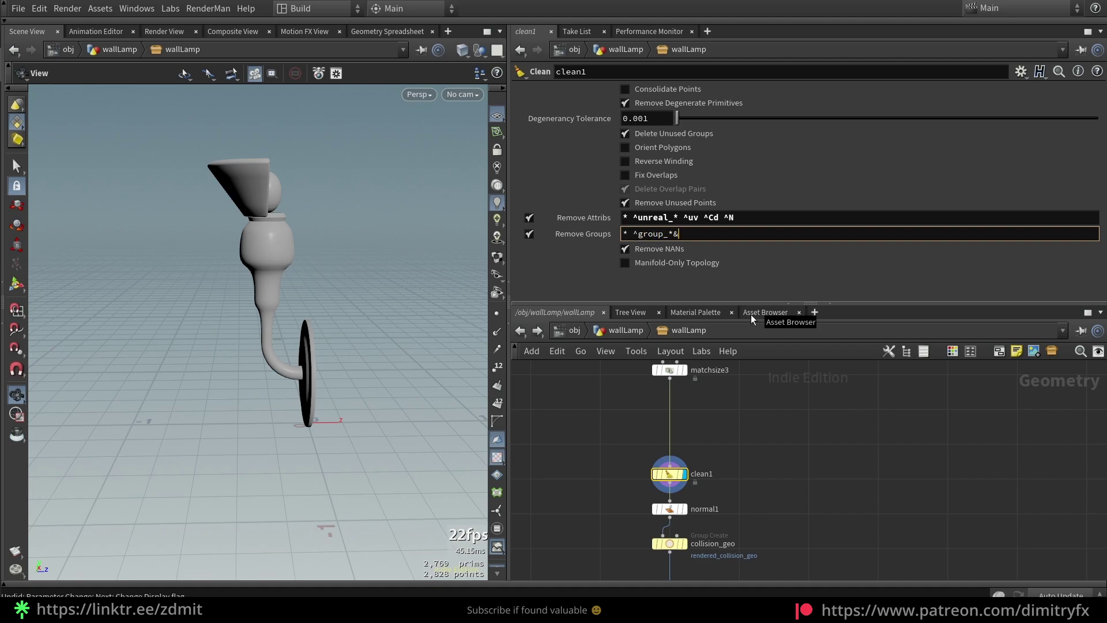
{"action": "key", "text": "BackSpace"}
{"action": "key", "text": "Return"}
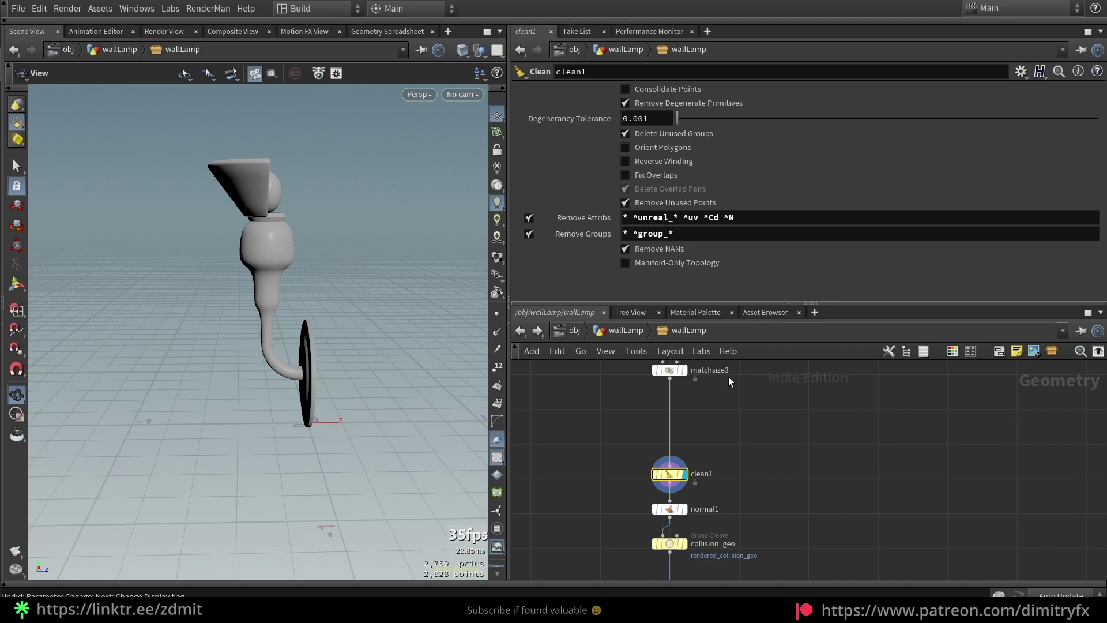
{"action": "middle_click", "coordinate": [678, 474]}
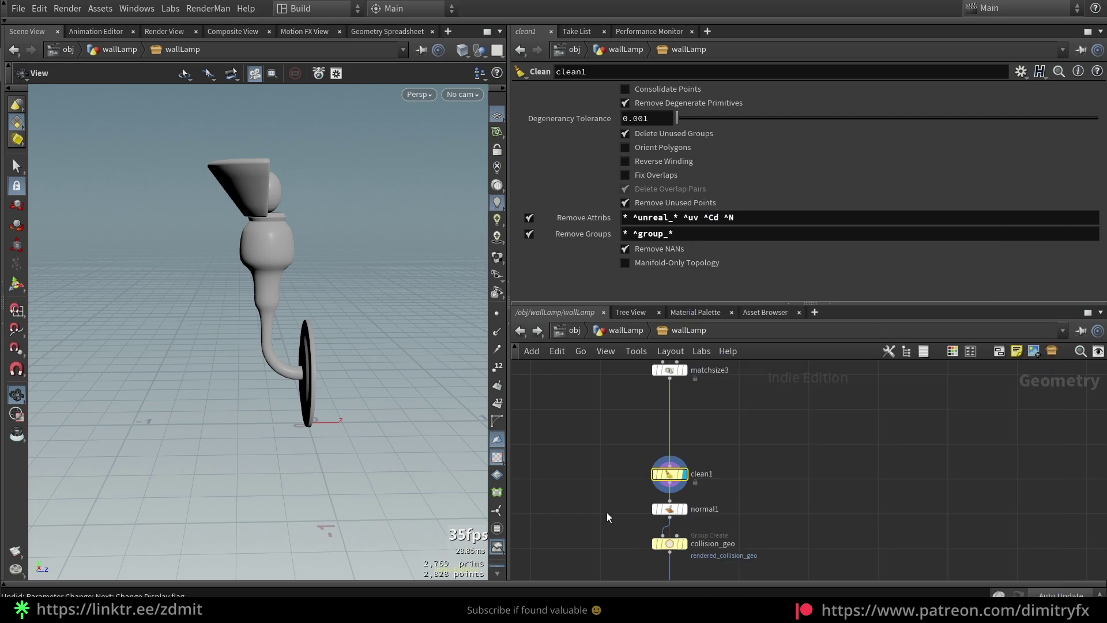
Step: Move normal1 above clean1 in the node chain and display normal1
{"action": "left_click", "coordinate": [669, 508]}
{"action": "left_click_drag", "start_coordinate": [632, 512], "coordinate": [634, 446]}
{"action": "left_click_drag", "start_coordinate": [640, 534], "coordinate": [639, 509]}
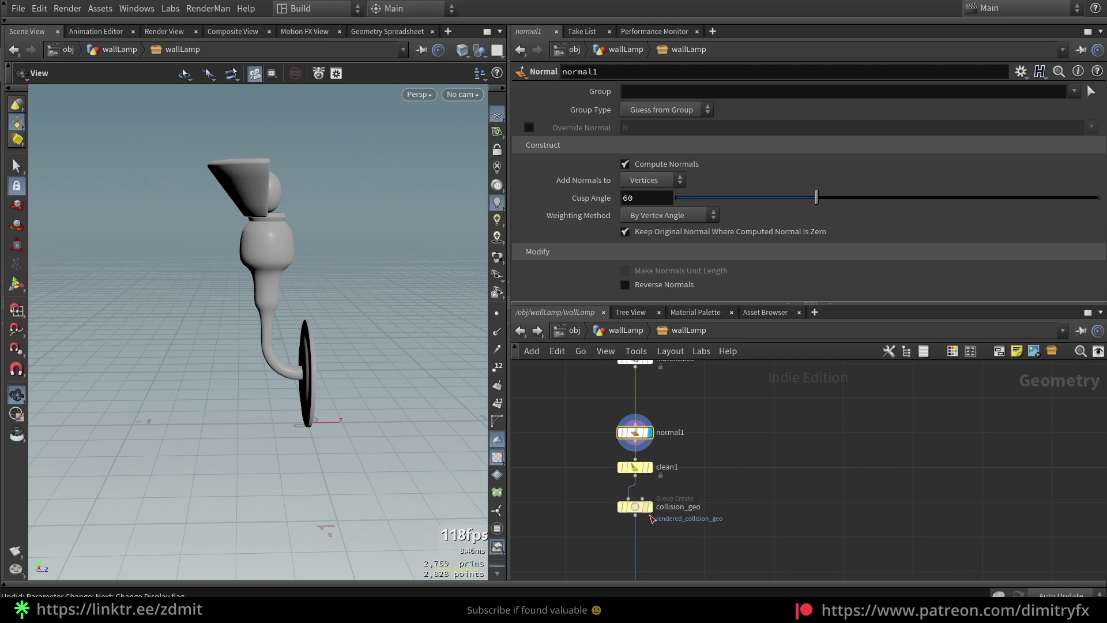
Step: Display collision_geo and examine its rendered_collision_geo group name against the lamp's primitives
{"action": "left_click", "coordinate": [649, 506]}
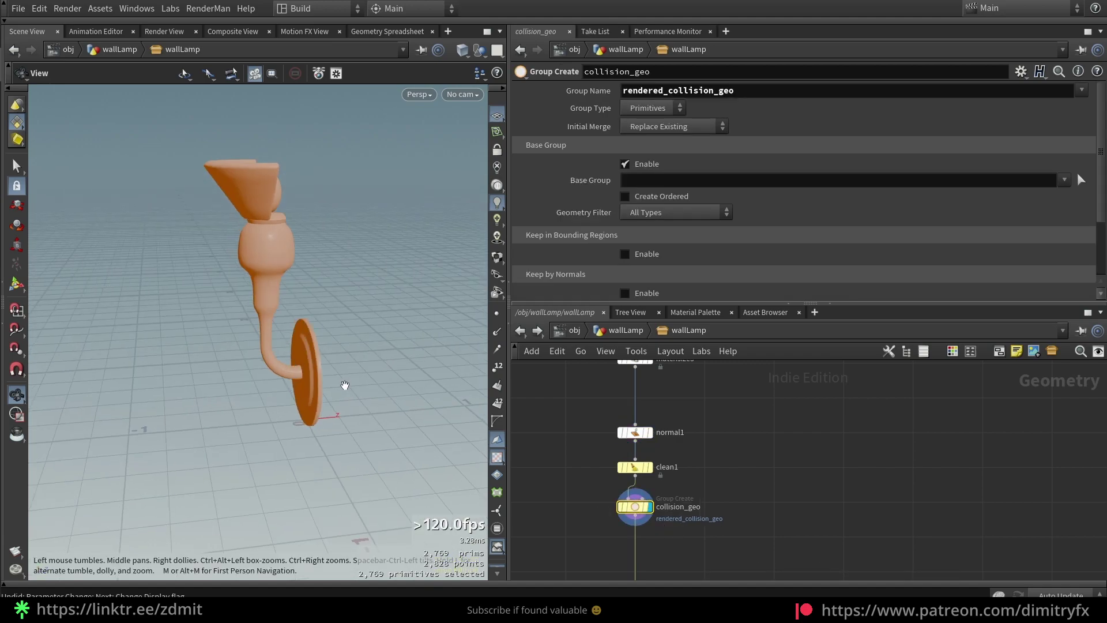
{"action": "left_click_drag", "start_coordinate": [345, 385], "coordinate": [376, 394]}
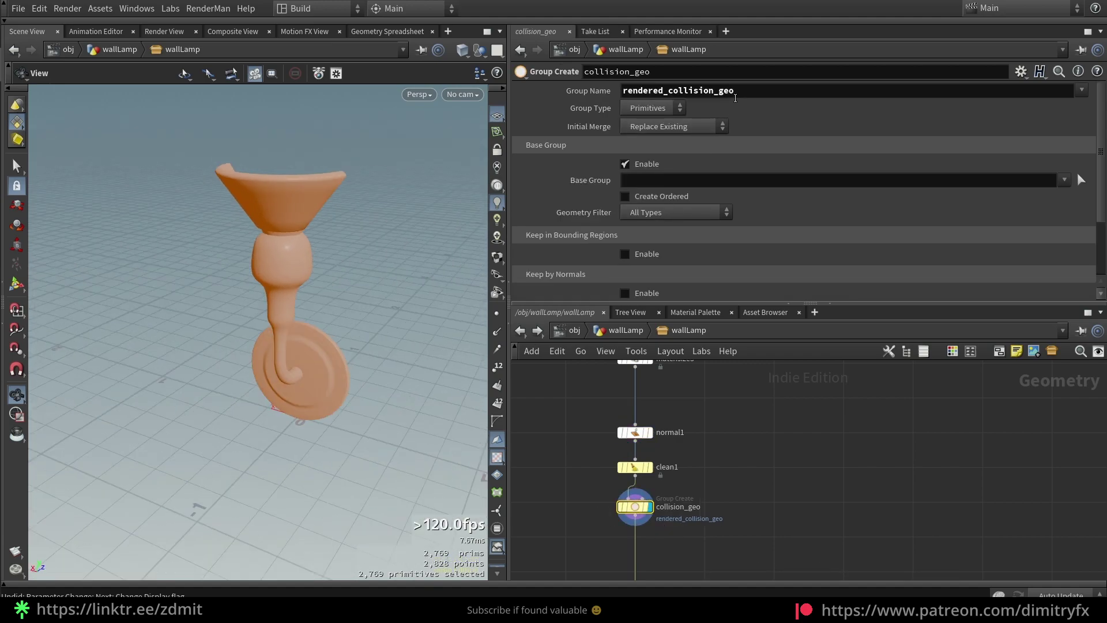
{"action": "left_click_drag", "start_coordinate": [736, 90], "coordinate": [622, 91]}
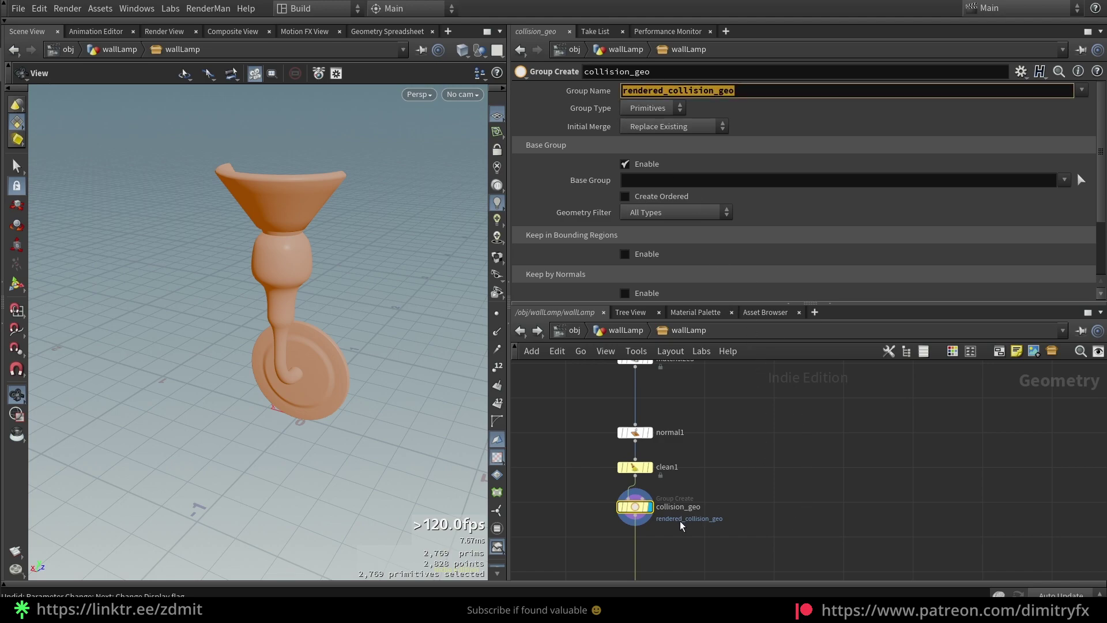
Step: Look up the Output node type and examine the output index of the geo node at the chain's end
{"action": "key", "text": "Tab"}
{"action": "type", "text": "output"}
{"action": "key", "text": "Return"}
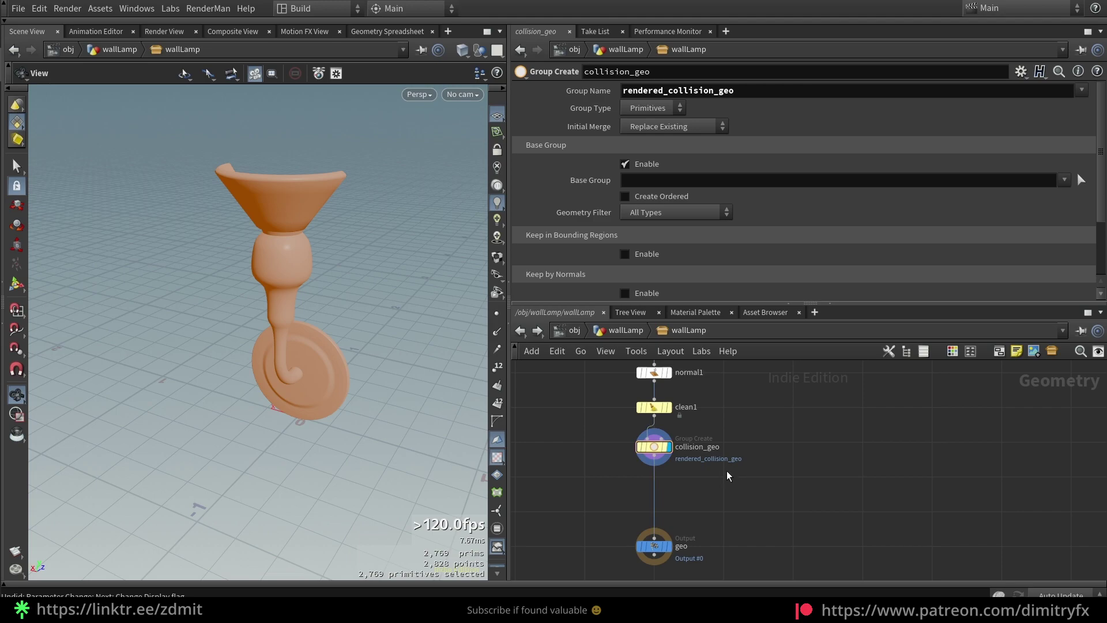
{"action": "left_click", "coordinate": [647, 546]}
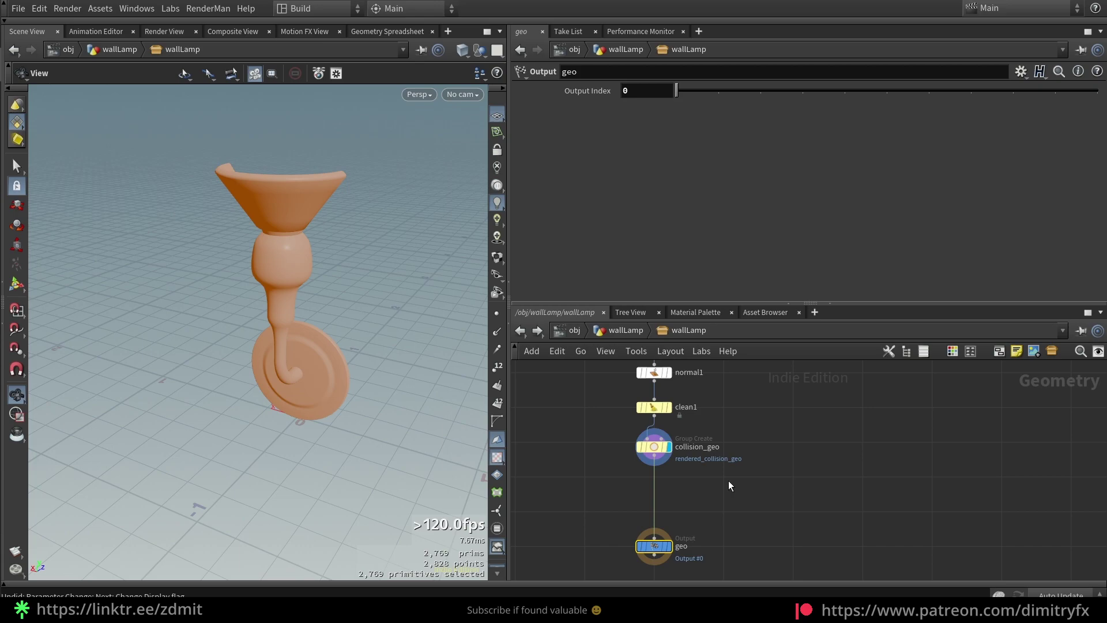
Step: Open StylizedColoring1 in the wall holder branch and examine its internal network
{"action": "scroll", "coordinate": [728, 480], "scroll_direction": "down", "scroll_amount": 8}
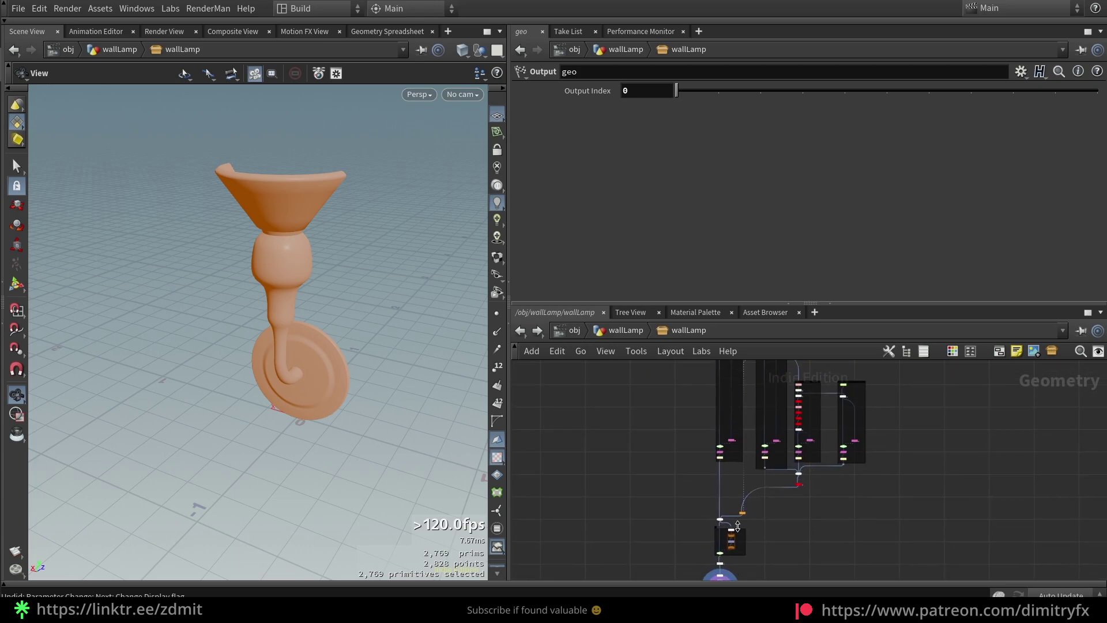
{"action": "scroll", "coordinate": [733, 473], "scroll_direction": "up", "scroll_amount": 10}
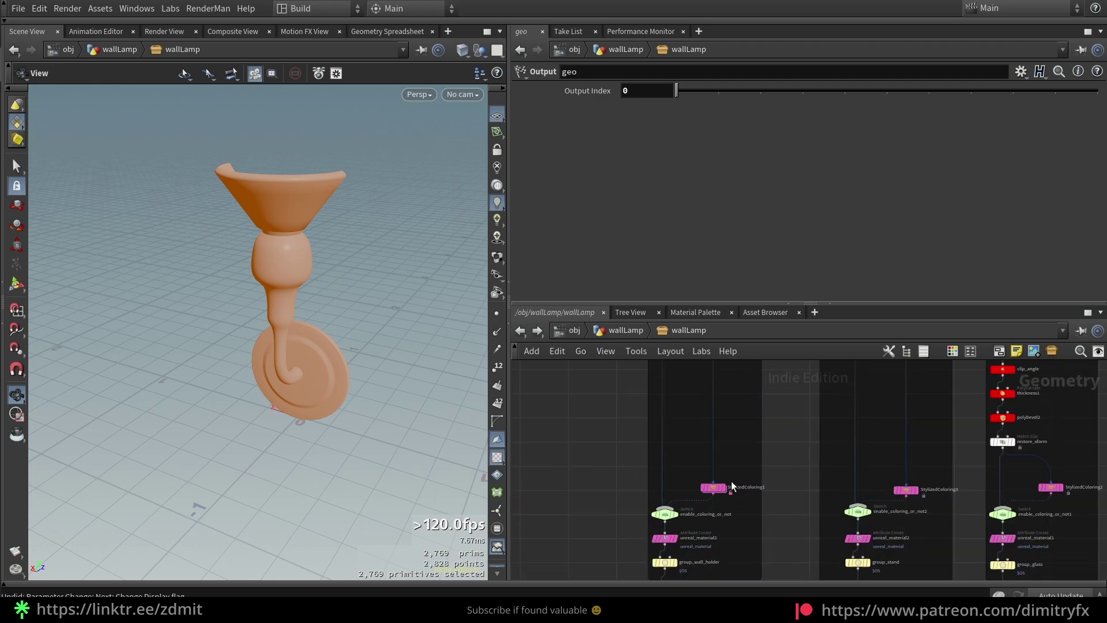
{"action": "double_click", "coordinate": [705, 489]}
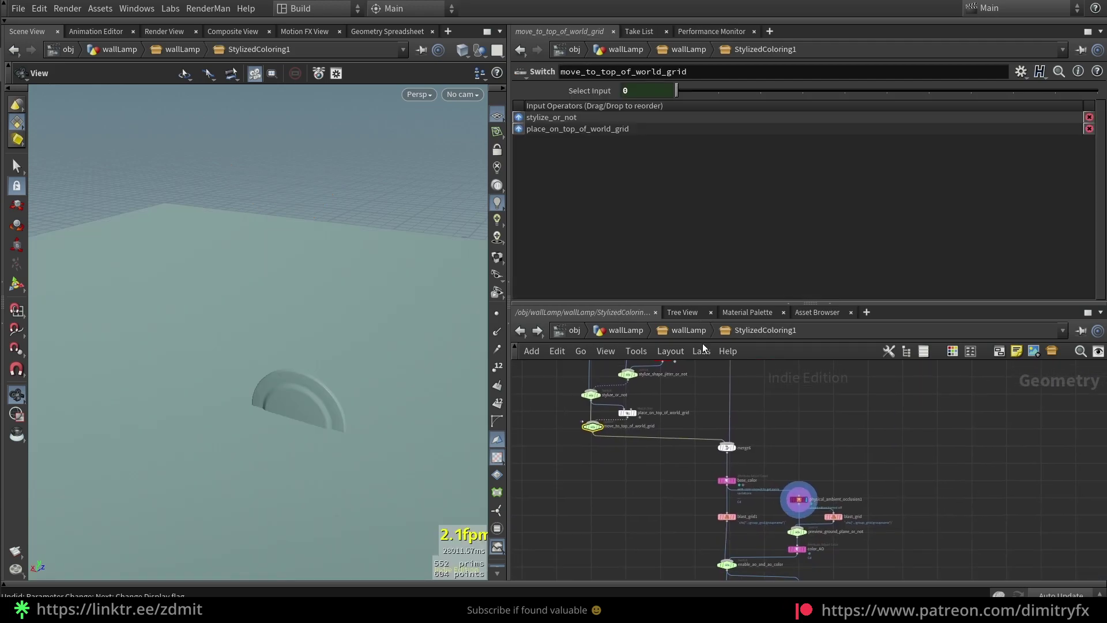
{"action": "scroll", "coordinate": [752, 501], "scroll_direction": "up", "scroll_amount": 5}
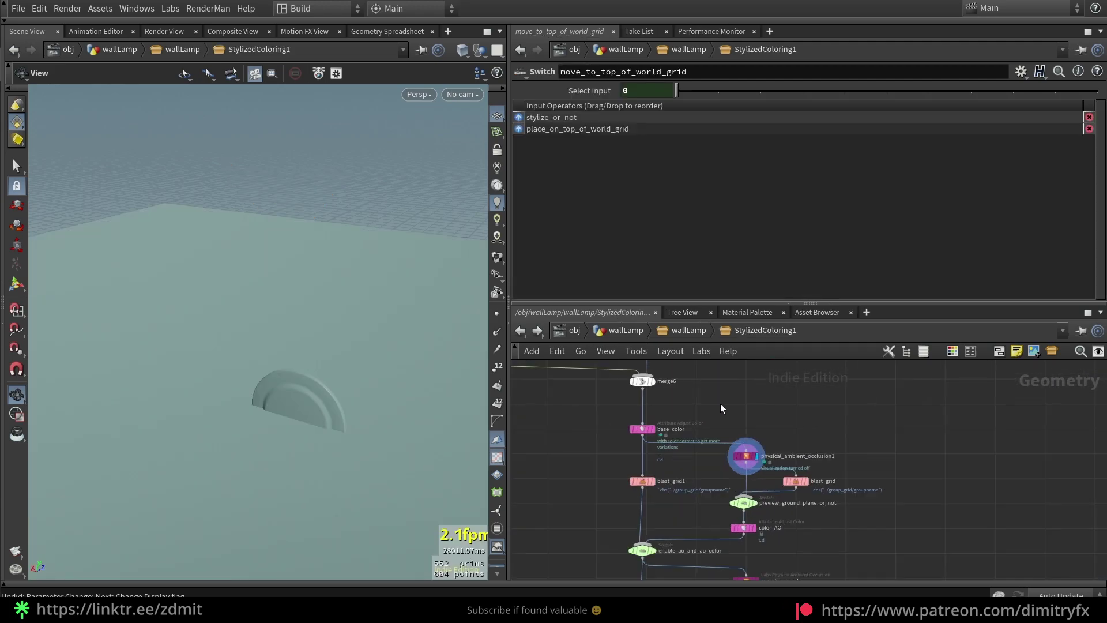
Step: Display base_color inside StylizedColoring1 and examine its constant color and color correction settings
{"action": "left_click", "coordinate": [680, 444]}
{"action": "left_click", "coordinate": [695, 445]}
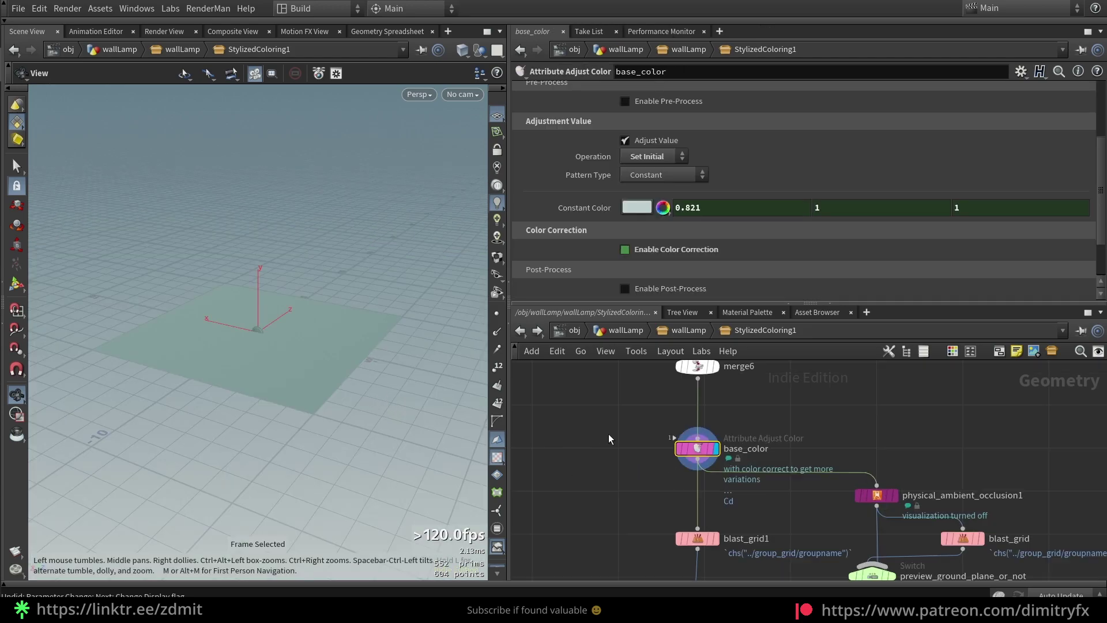
{"action": "scroll", "coordinate": [608, 433], "scroll_direction": "up", "scroll_amount": 4}
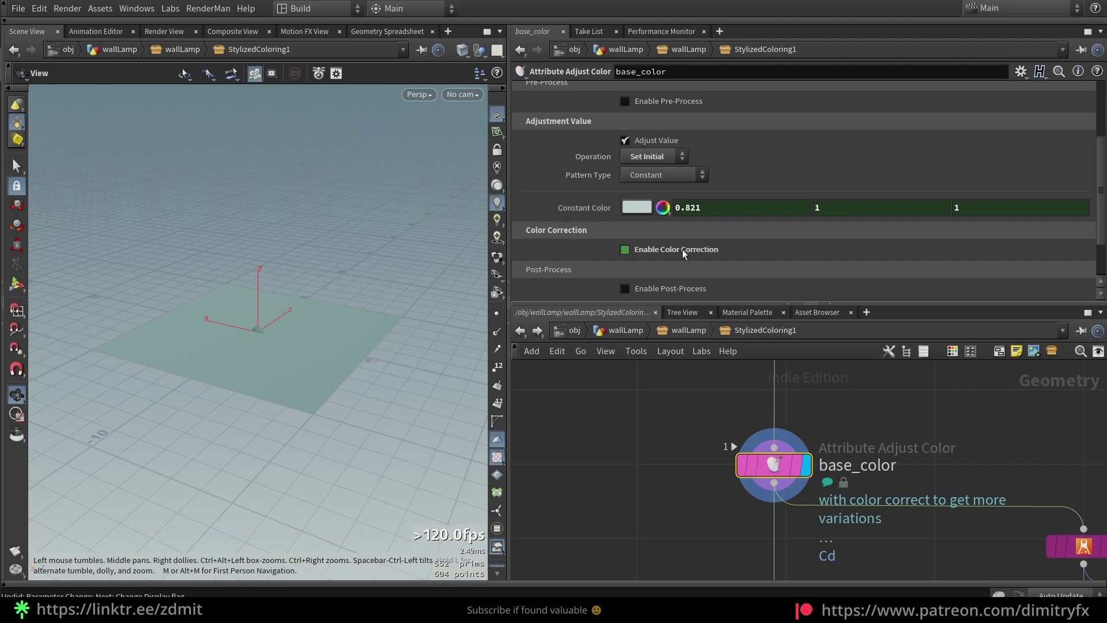
{"action": "scroll", "coordinate": [744, 434], "scroll_direction": "down", "scroll_amount": 2}
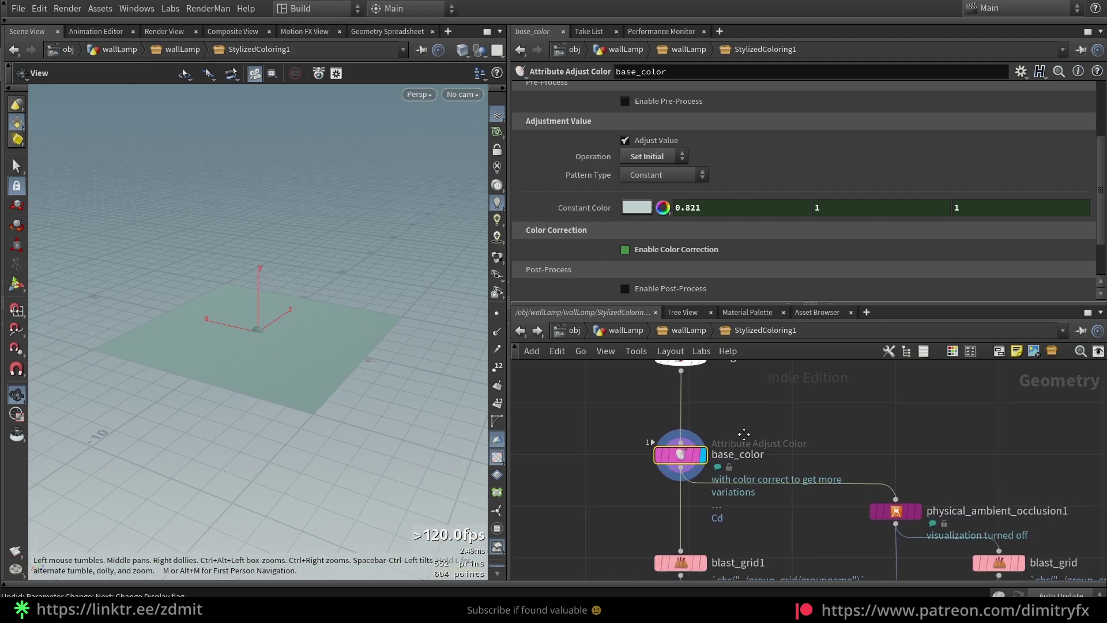
{"action": "scroll", "coordinate": [775, 432], "scroll_direction": "up", "scroll_amount": 2}
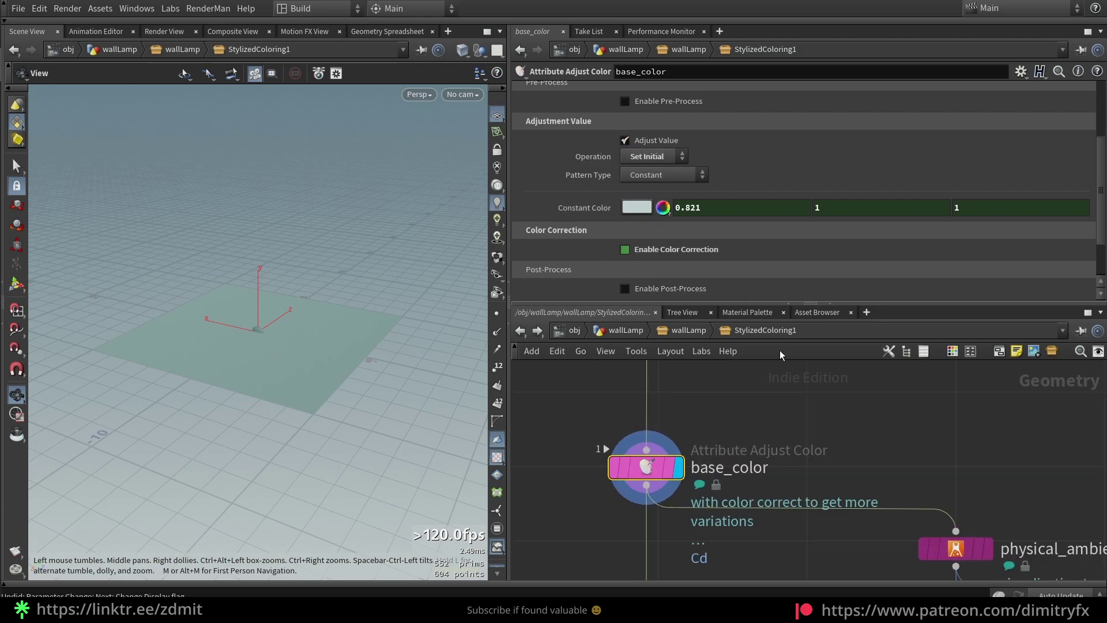
{"action": "scroll", "coordinate": [808, 454], "scroll_direction": "down", "scroll_amount": 2}
{"action": "middle_click_drag", "start_coordinate": [814, 442], "coordinate": [795, 420]}
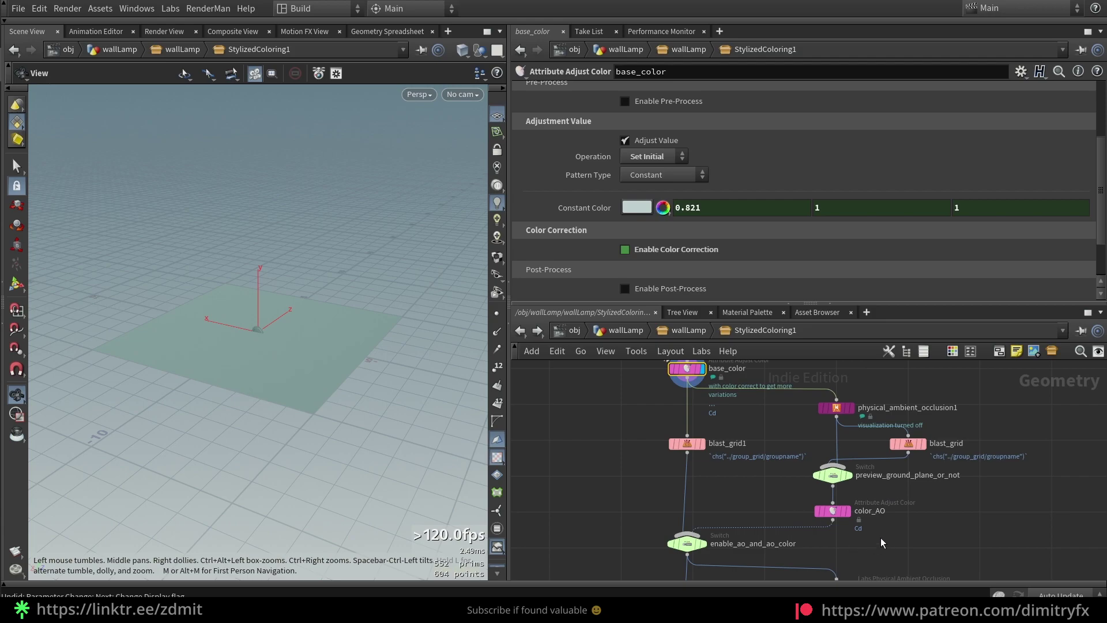
Step: Select color_AO below the ground plane switch and examine its color ramp and remapped source attribute
{"action": "left_click", "coordinate": [832, 474]}
{"action": "left_click", "coordinate": [833, 510]}
{"action": "scroll", "coordinate": [895, 521], "scroll_direction": "up", "scroll_amount": 3}
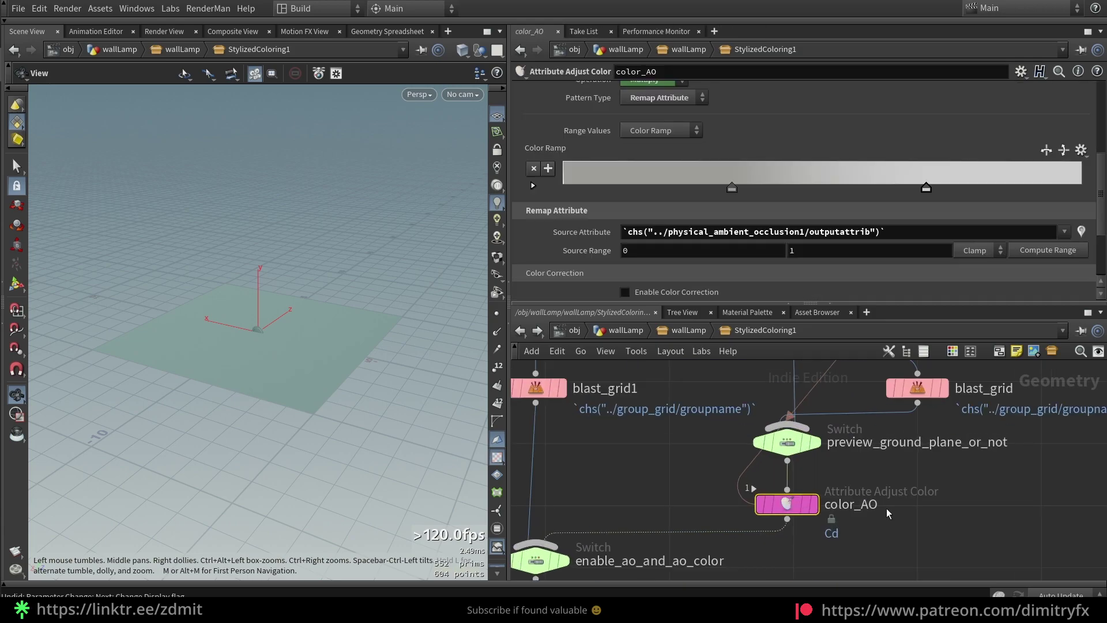
{"action": "scroll", "coordinate": [768, 143], "scroll_direction": "up", "scroll_amount": 3}
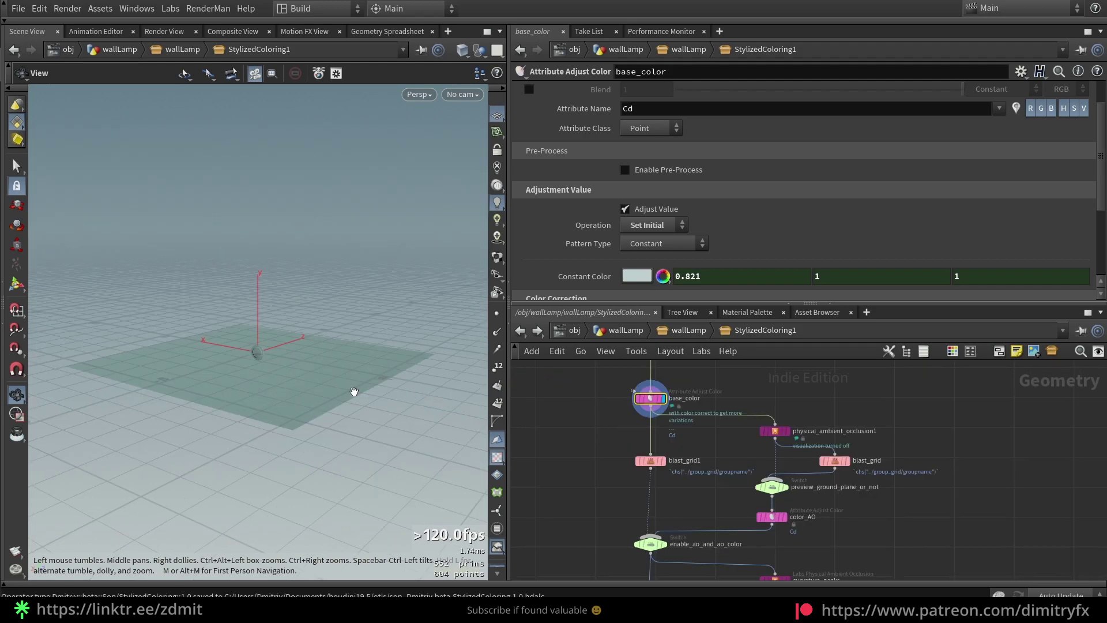
Step: Inspect base_color's result on the wall holder disc up close from several angles
{"action": "scroll", "coordinate": [257, 352], "scroll_direction": "up", "scroll_amount": 8}
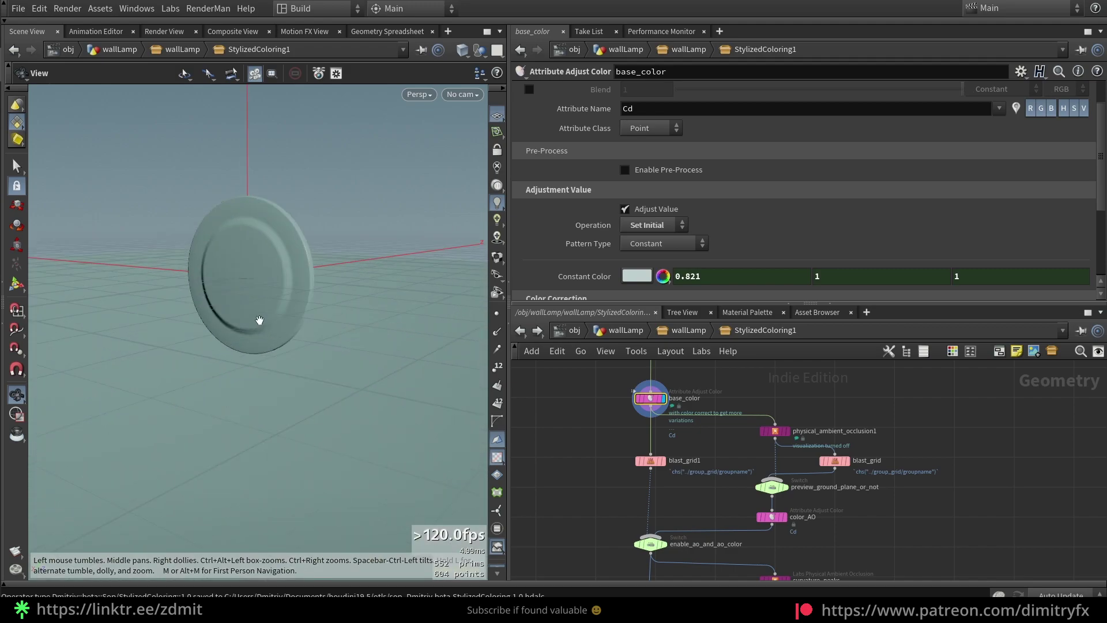
{"action": "left_click_drag", "start_coordinate": [255, 321], "coordinate": [330, 310]}
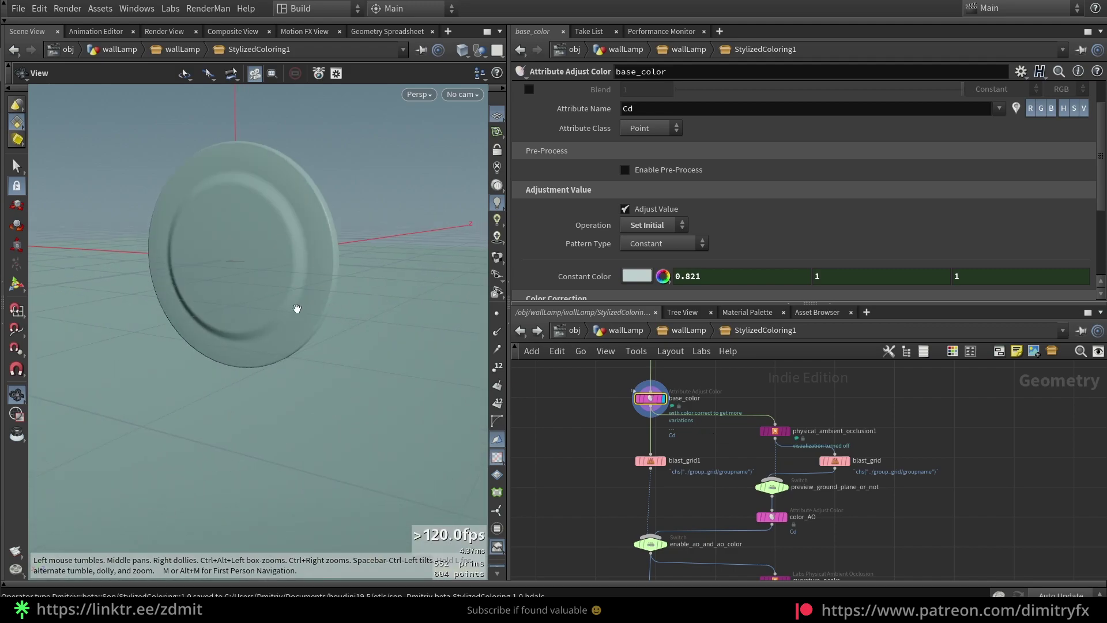
{"action": "left_click_drag", "start_coordinate": [297, 353], "coordinate": [307, 331]}
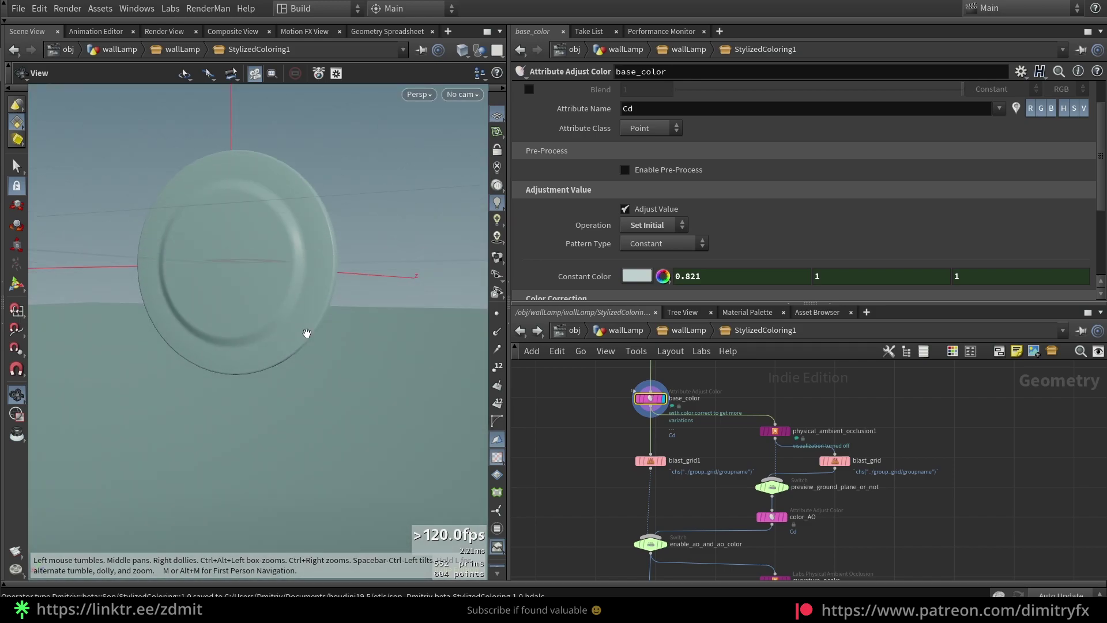
Step: Return to the wallLamp asset level and move both end points of the wall holder's AO Remap Ramp inward
{"action": "left_click", "coordinate": [625, 330]}
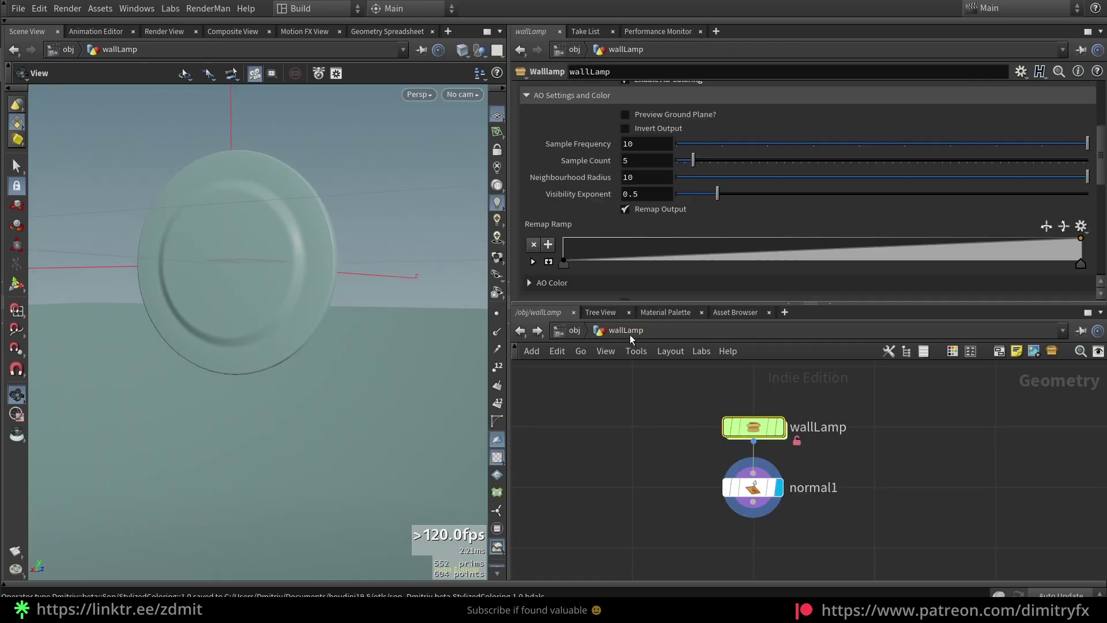
{"action": "key", "text": "f"}
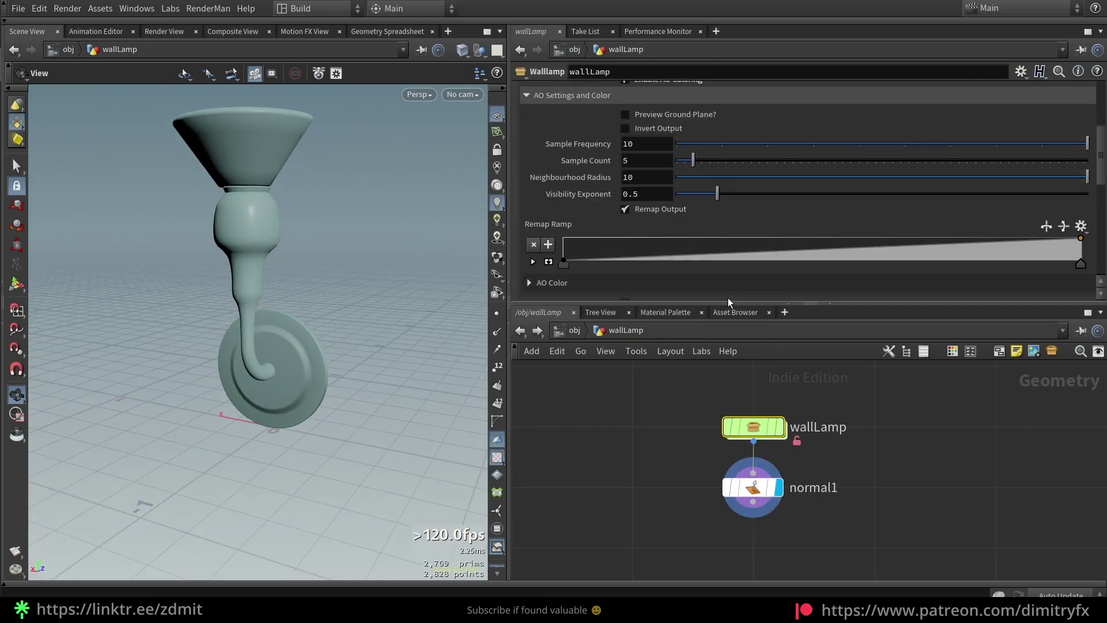
{"action": "scroll", "coordinate": [583, 230], "scroll_direction": "up", "scroll_amount": 3}
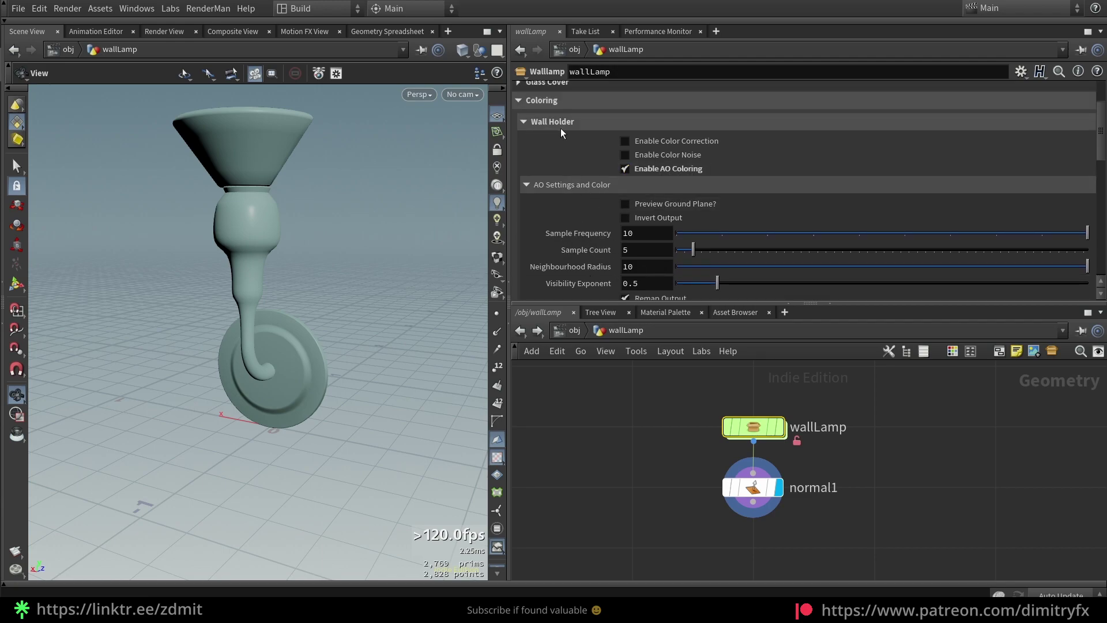
{"action": "scroll", "coordinate": [772, 277], "scroll_direction": "down", "scroll_amount": 5}
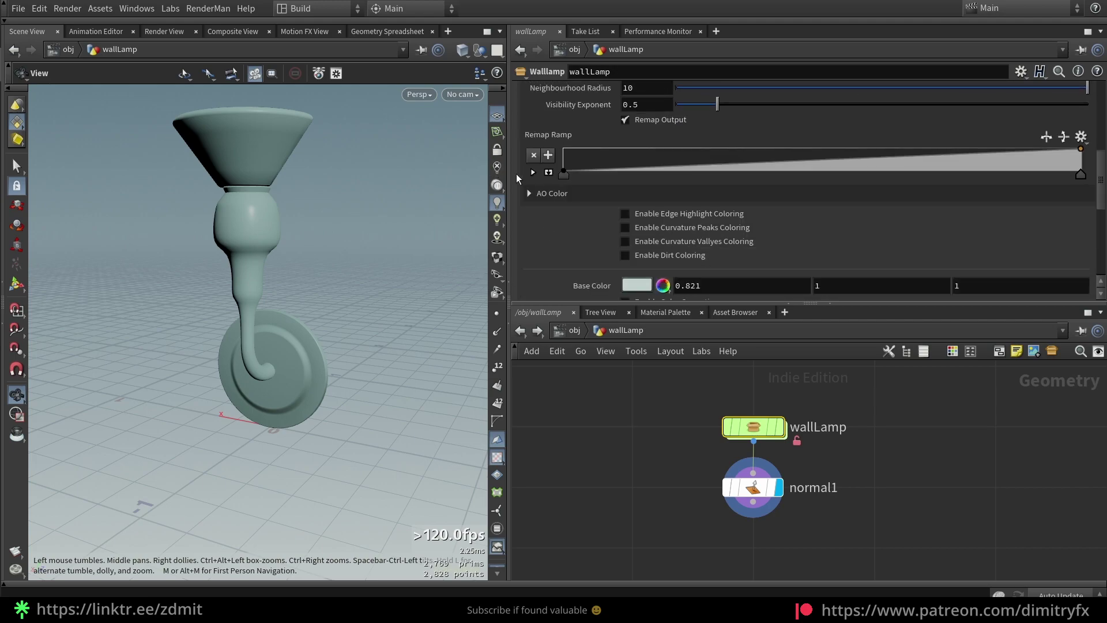
{"action": "mouse_move", "coordinate": [563, 173]}
{"action": "left_mouse_down"}
{"action": "mouse_move", "coordinate": [780, 168]}
{"action": "mouse_move", "coordinate": [661, 161]}
{"action": "left_mouse_up"}
{"action": "mouse_move", "coordinate": [1082, 170]}
{"action": "left_mouse_down"}
{"action": "mouse_move", "coordinate": [1001, 166]}
{"action": "mouse_move", "coordinate": [913, 185]}
{"action": "mouse_move", "coordinate": [1015, 162]}
{"action": "mouse_move", "coordinate": [886, 174]}
{"action": "mouse_move", "coordinate": [1007, 172]}
{"action": "mouse_move", "coordinate": [859, 196]}
{"action": "mouse_move", "coordinate": [958, 189]}
{"action": "mouse_move", "coordinate": [958, 177]}
{"action": "left_mouse_up"}
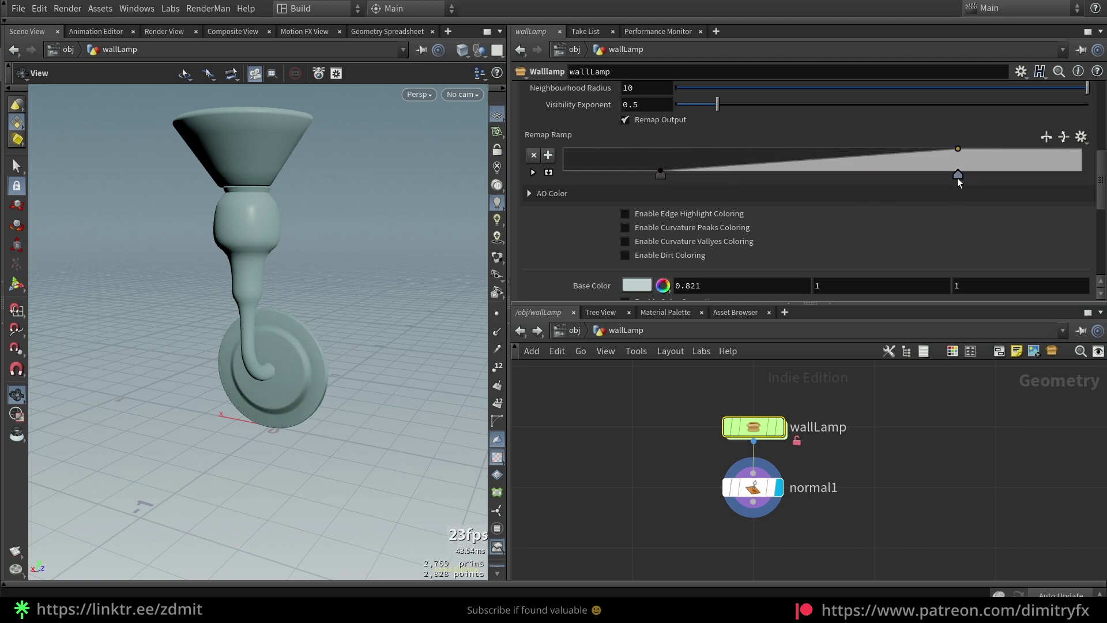
Step: Expand the wall holder's AO Color settings and set the AO Color Ramp's darker point to bright yellow
{"action": "left_click", "coordinate": [656, 200]}
{"action": "scroll", "coordinate": [693, 243], "scroll_direction": "down", "scroll_amount": 2}
{"action": "left_click_drag", "start_coordinate": [732, 220], "coordinate": [679, 220]}
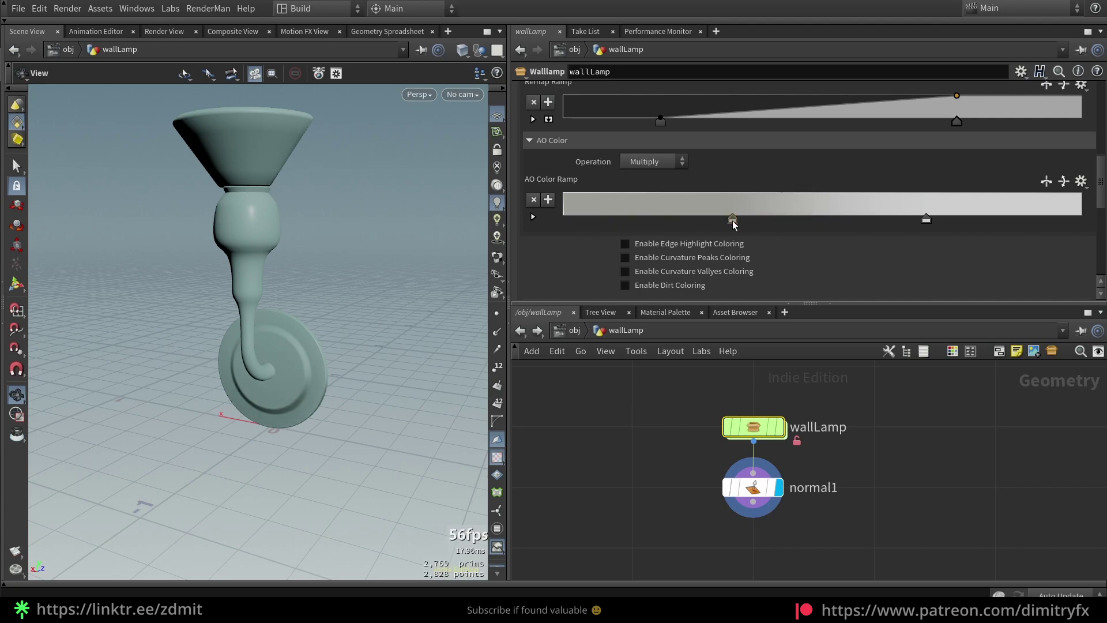
{"action": "double_click", "coordinate": [680, 220]}
{"action": "left_click", "coordinate": [616, 41]}
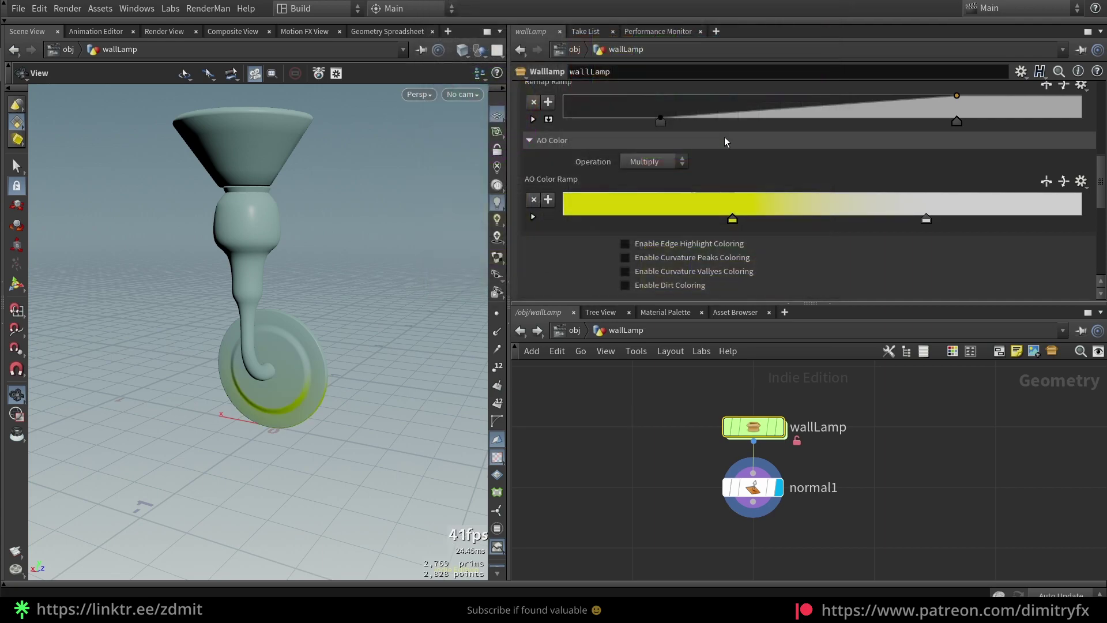
Step: Undo the yellow AO Color Ramp change, bypass the AO temporary ground plane nodes in StylizedColoring1, and return to the wallLamp asset level
{"action": "left_click_drag", "start_coordinate": [680, 220], "coordinate": [885, 211]}
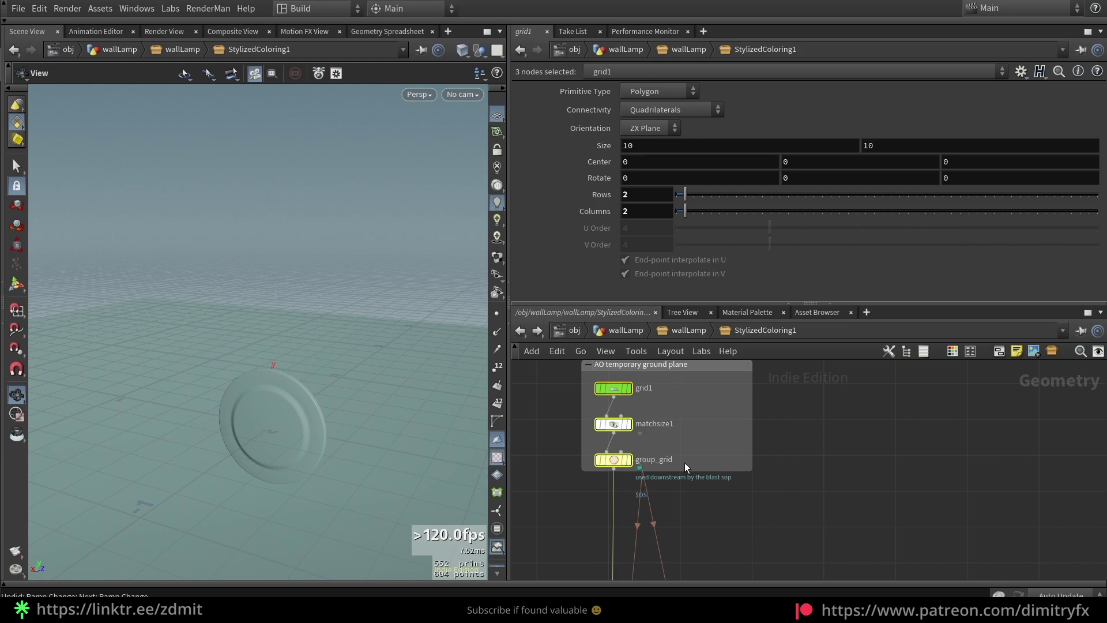
{"action": "left_click", "coordinate": [680, 478]}
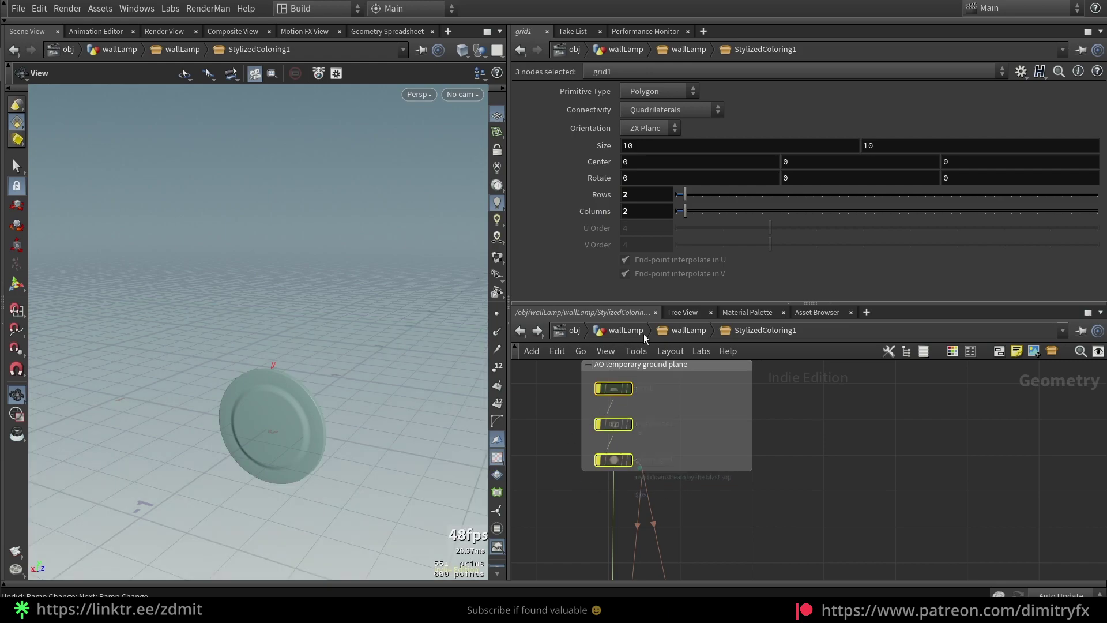
{"action": "left_click", "coordinate": [623, 330]}
{"action": "left_click", "coordinate": [622, 330]}
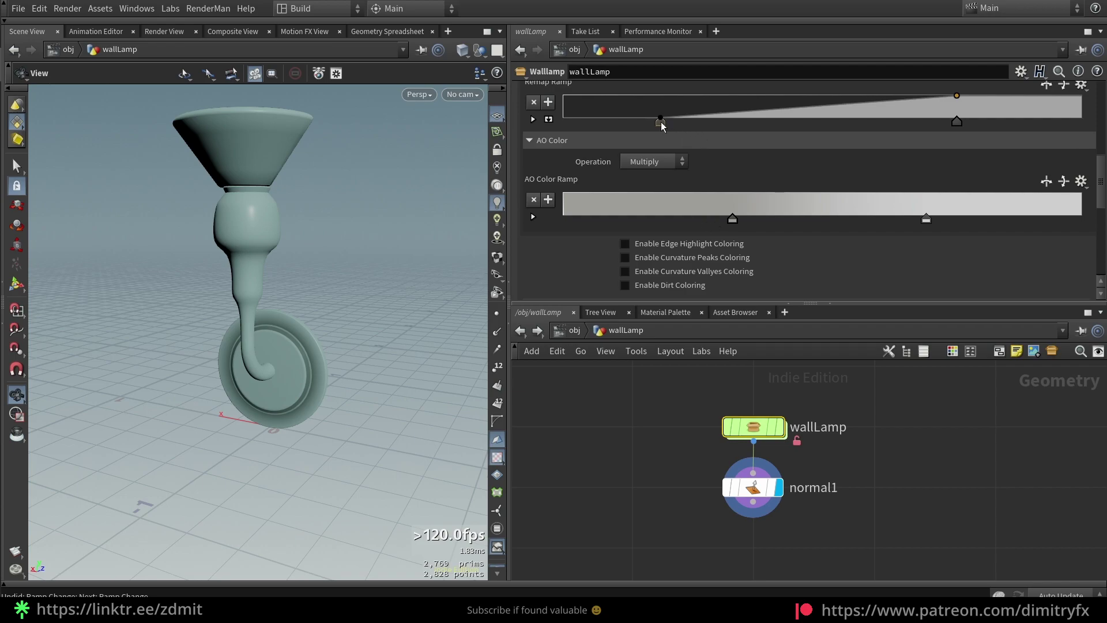
Step: Spread the AO Remap Ramp's dark and bright points to opposite ends of the ramp
{"action": "mouse_move", "coordinate": [660, 121]}
{"action": "left_mouse_down"}
{"action": "mouse_move", "coordinate": [880, 118]}
{"action": "mouse_move", "coordinate": [563, 121]}
{"action": "mouse_move", "coordinate": [837, 120]}
{"action": "left_mouse_up"}
{"action": "scroll", "coordinate": [314, 393], "scroll_direction": "up", "scroll_amount": 3}
{"action": "scroll", "coordinate": [314, 393], "scroll_direction": "up", "scroll_amount": 3}
{"action": "left_click_drag", "start_coordinate": [956, 122], "coordinate": [1081, 122]}
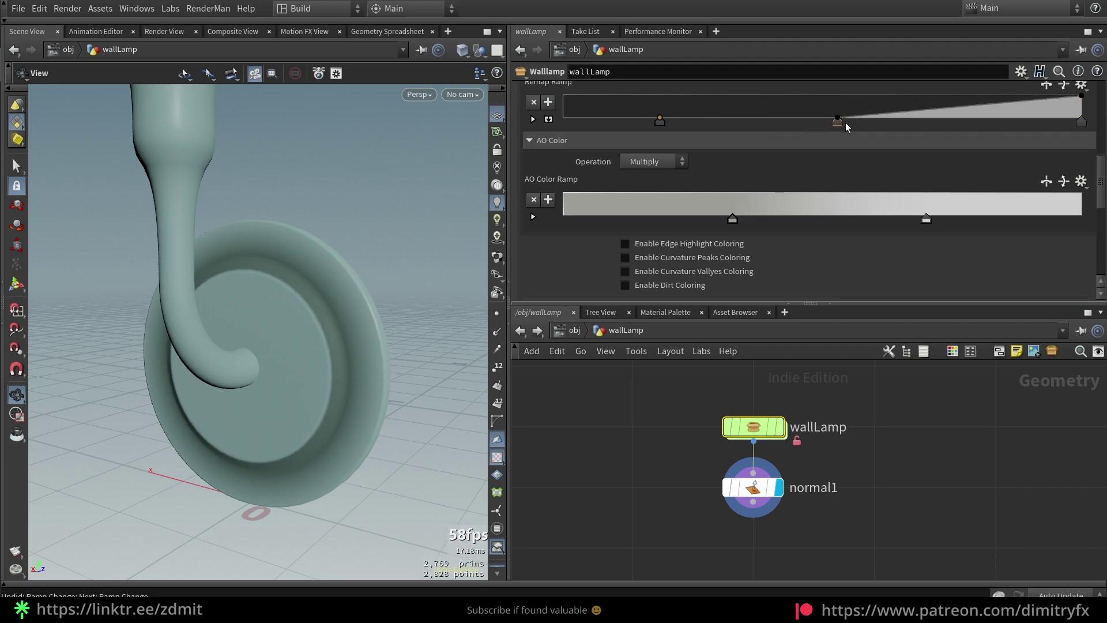
{"action": "mouse_move", "coordinate": [842, 121]}
{"action": "left_mouse_down"}
{"action": "mouse_move", "coordinate": [783, 136]}
{"action": "mouse_move", "coordinate": [505, 134]}
{"action": "left_mouse_up"}
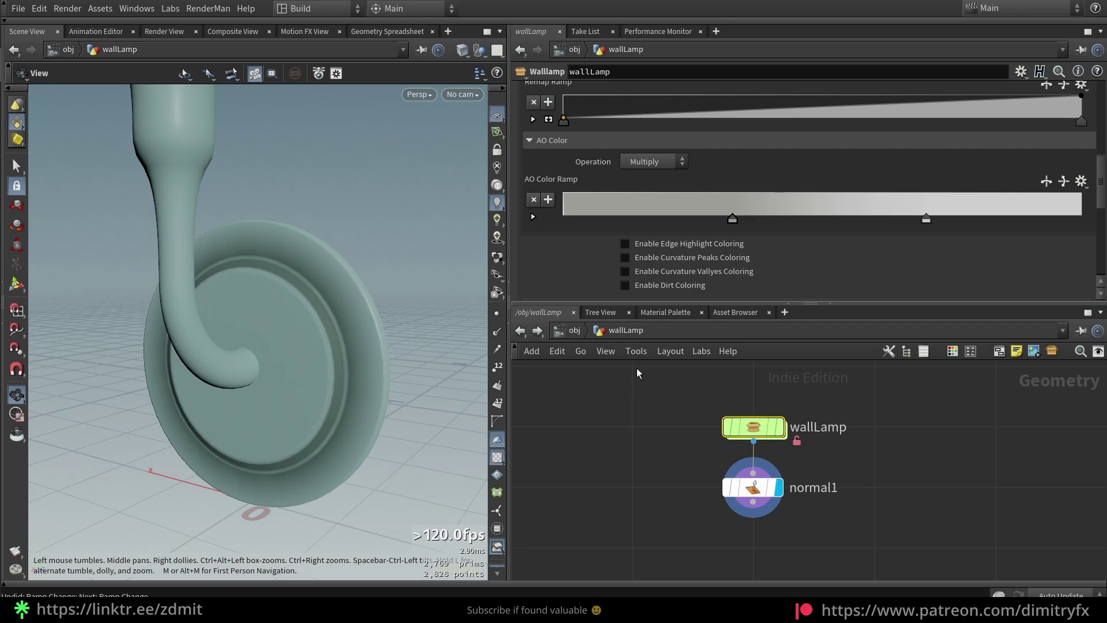
Step: Reactivate StylizedColoring1's temporary ground plane nodes, then move the wallLamp asset's AO Remap Ramp dark point slightly inward
{"action": "double_click", "coordinate": [753, 426]}
{"action": "double_click", "coordinate": [630, 519]}
{"action": "left_click_drag", "start_coordinate": [647, 506], "coordinate": [594, 372]}
{"action": "left_click", "coordinate": [627, 330]}
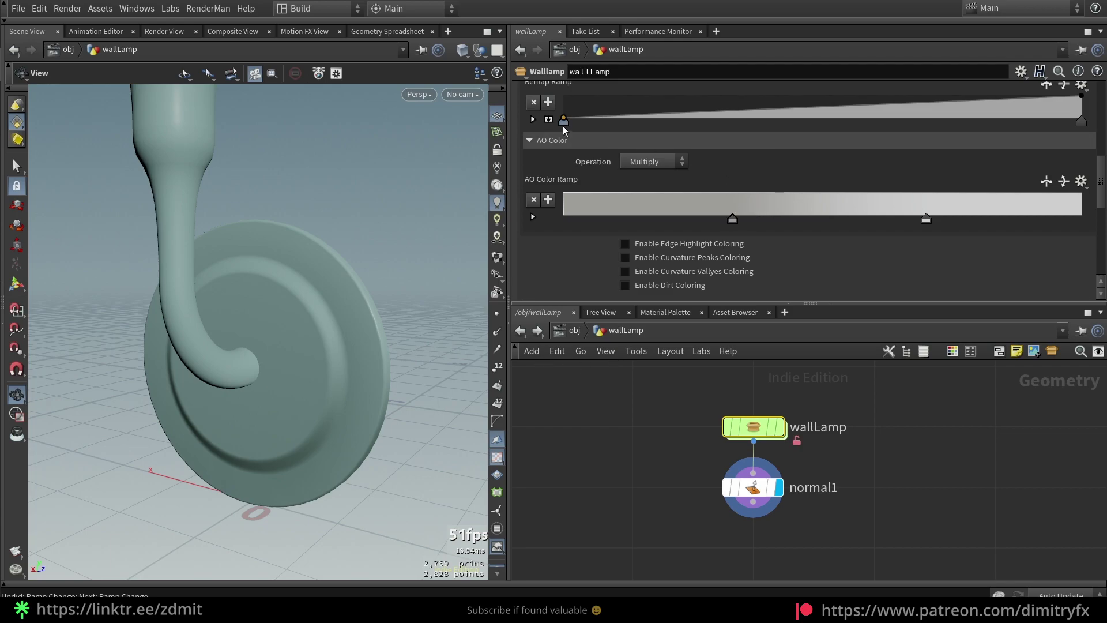
{"action": "mouse_move", "coordinate": [564, 120]}
{"action": "left_mouse_down"}
{"action": "mouse_move", "coordinate": [786, 121]}
{"action": "mouse_move", "coordinate": [573, 121]}
{"action": "mouse_move", "coordinate": [594, 121]}
{"action": "left_mouse_up"}
Step: Go into StylizedColoring1 and display the physical_ambient_occlusion1 node's result
{"action": "double_click", "coordinate": [775, 427]}
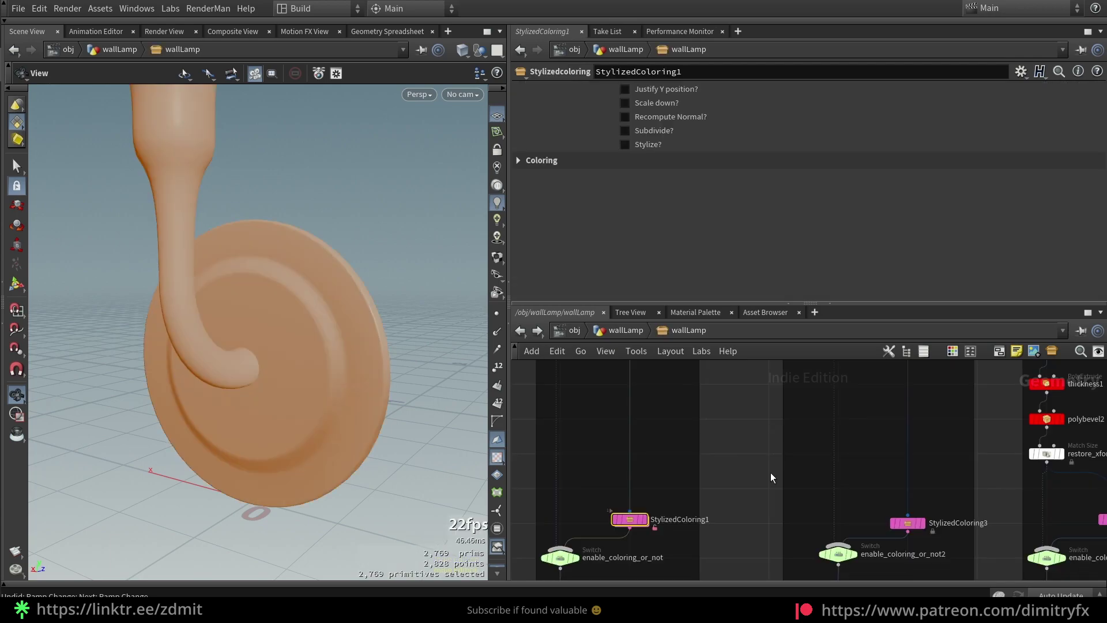
{"action": "double_click", "coordinate": [696, 506]}
{"action": "middle_click_drag", "start_coordinate": [735, 526], "coordinate": [701, 434]}
{"action": "left_click", "coordinate": [730, 412]}
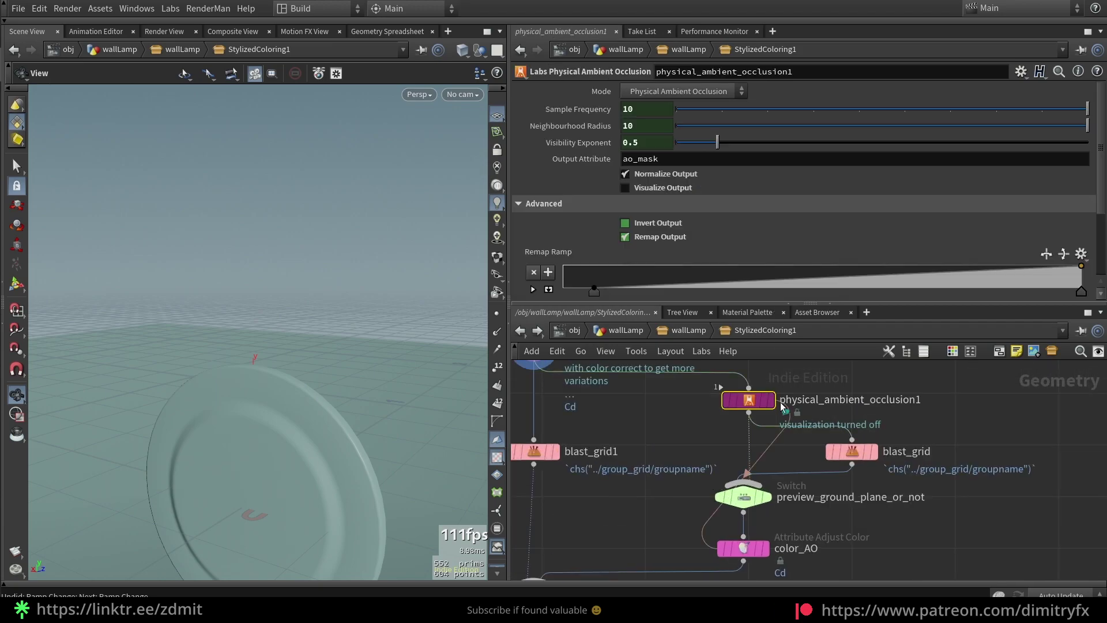
{"action": "scroll", "coordinate": [730, 413], "scroll_direction": "up", "scroll_amount": 3}
{"action": "left_click", "coordinate": [717, 433]}
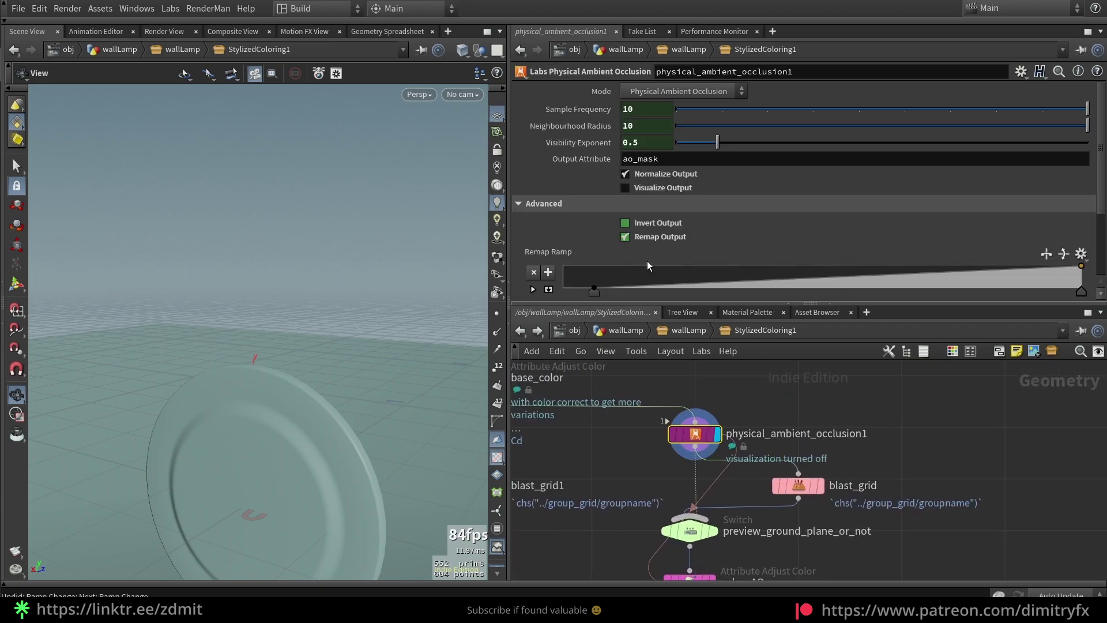
Step: Examine the ambient occlusion node's mode, sampling, visibility and advanced remap settings
{"action": "left_click", "coordinate": [577, 88]}
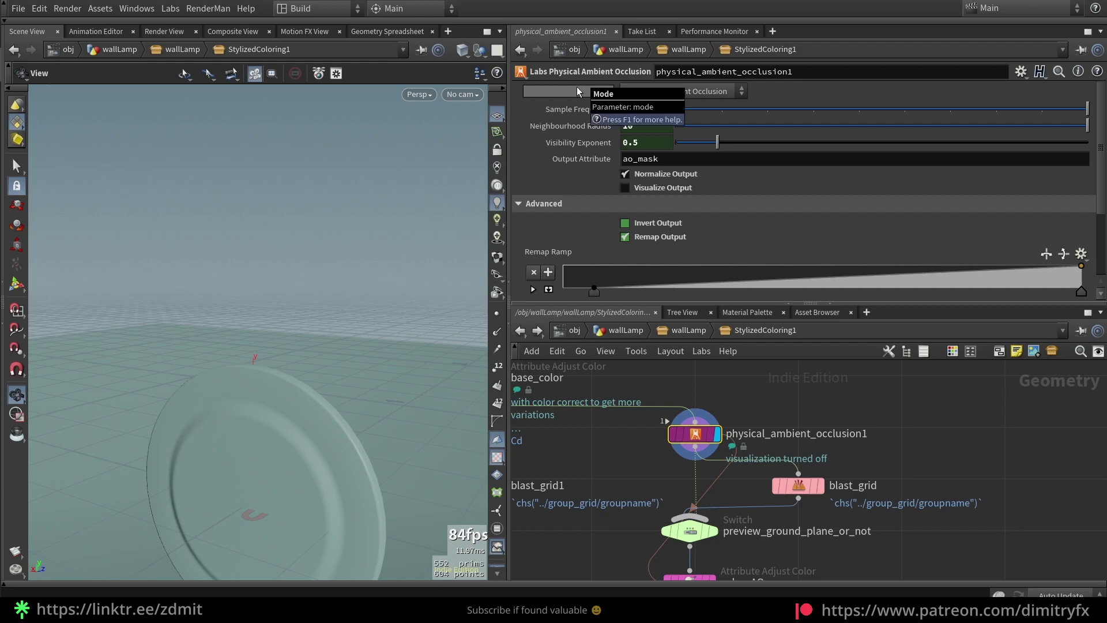
{"action": "left_click", "coordinate": [738, 94]}
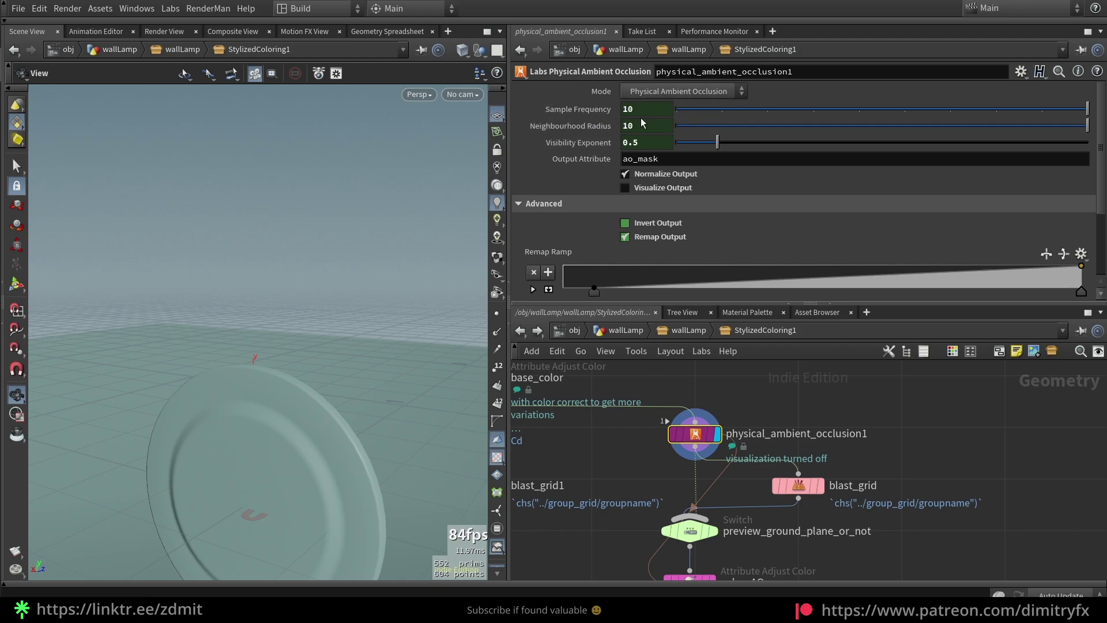
{"action": "scroll", "coordinate": [618, 257], "scroll_direction": "down", "scroll_amount": 1}
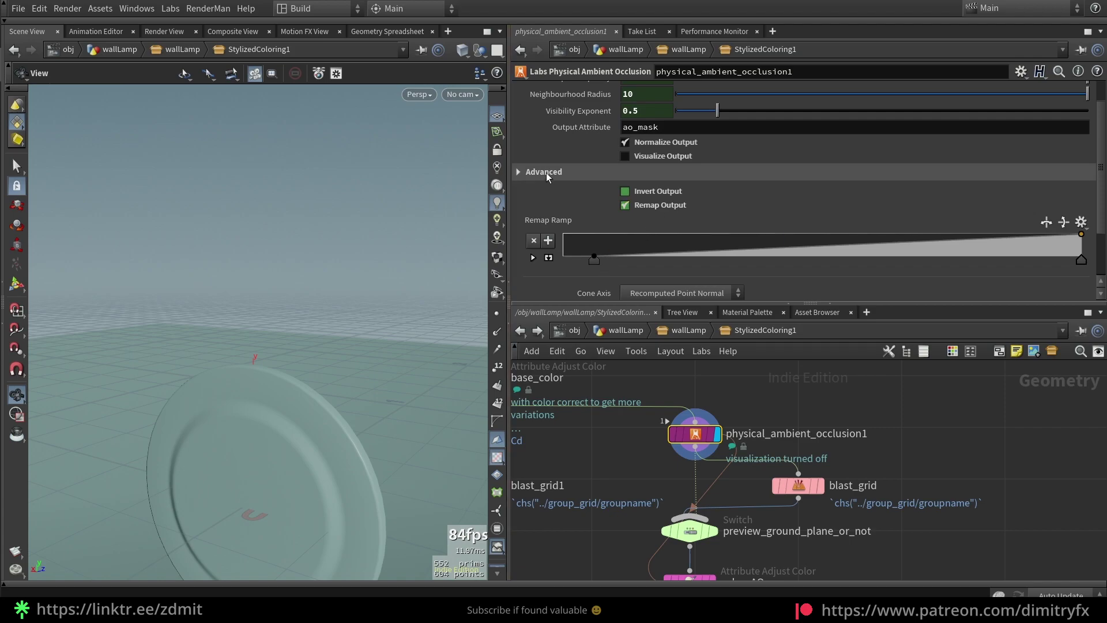
{"action": "scroll", "coordinate": [545, 172], "scroll_direction": "up", "scroll_amount": 1}
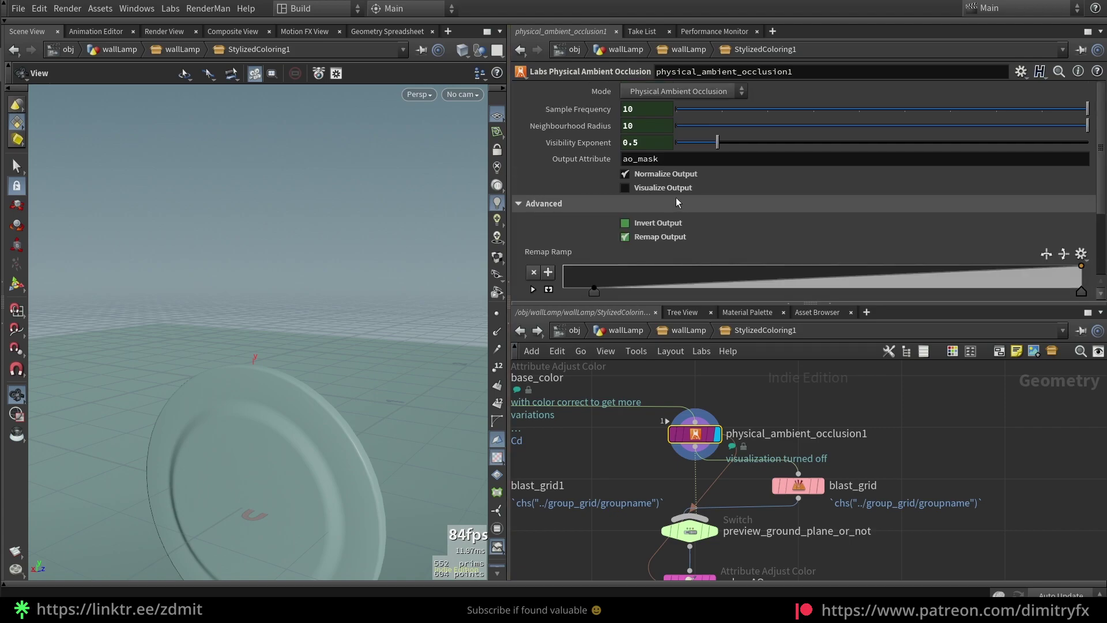
{"action": "key", "text": "space+h"}
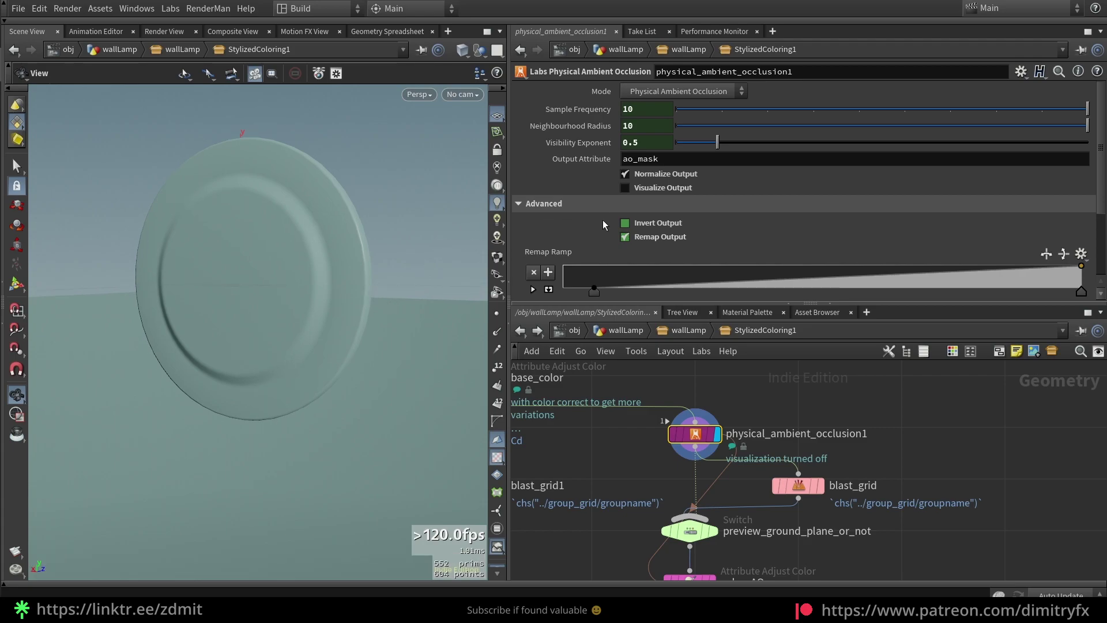
Step: Toggle the ambient occlusion node's Visualize Output option on and off to compare the viewport result
{"action": "left_click", "coordinate": [658, 188]}
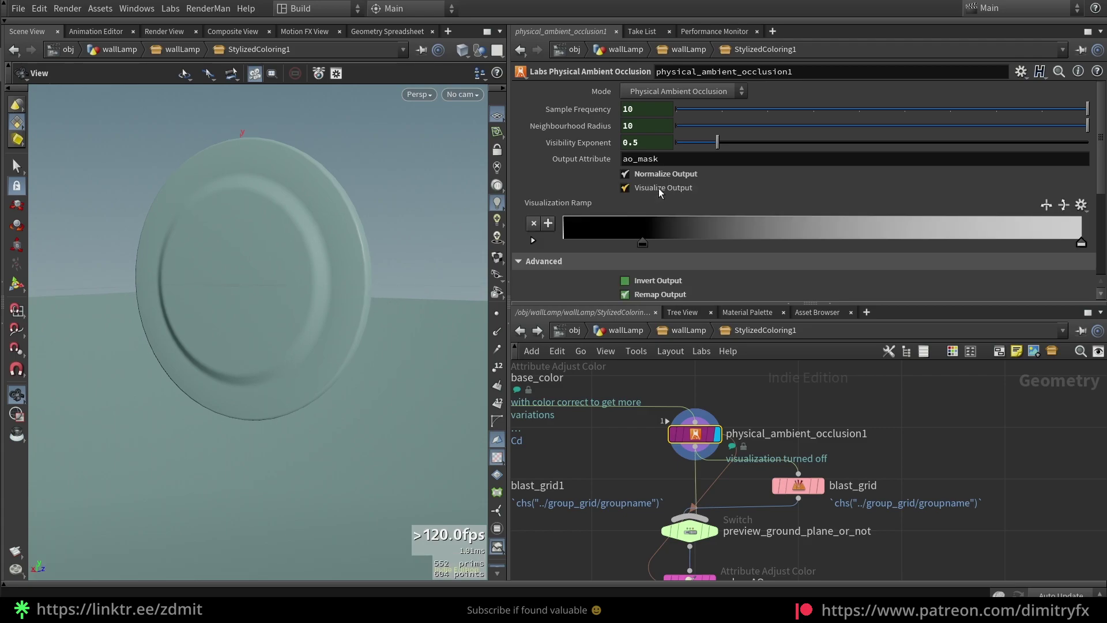
{"action": "left_click", "coordinate": [659, 188]}
{"action": "left_click", "coordinate": [659, 188]}
{"action": "left_click", "coordinate": [659, 188]}
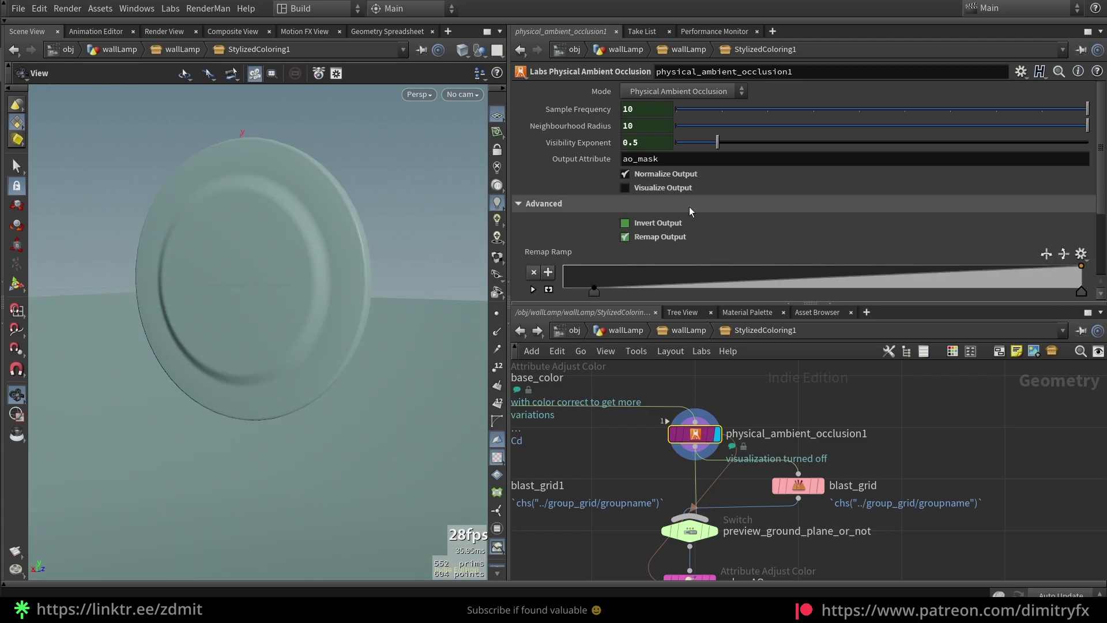
{"action": "scroll", "coordinate": [690, 207], "scroll_direction": "down", "scroll_amount": 2}
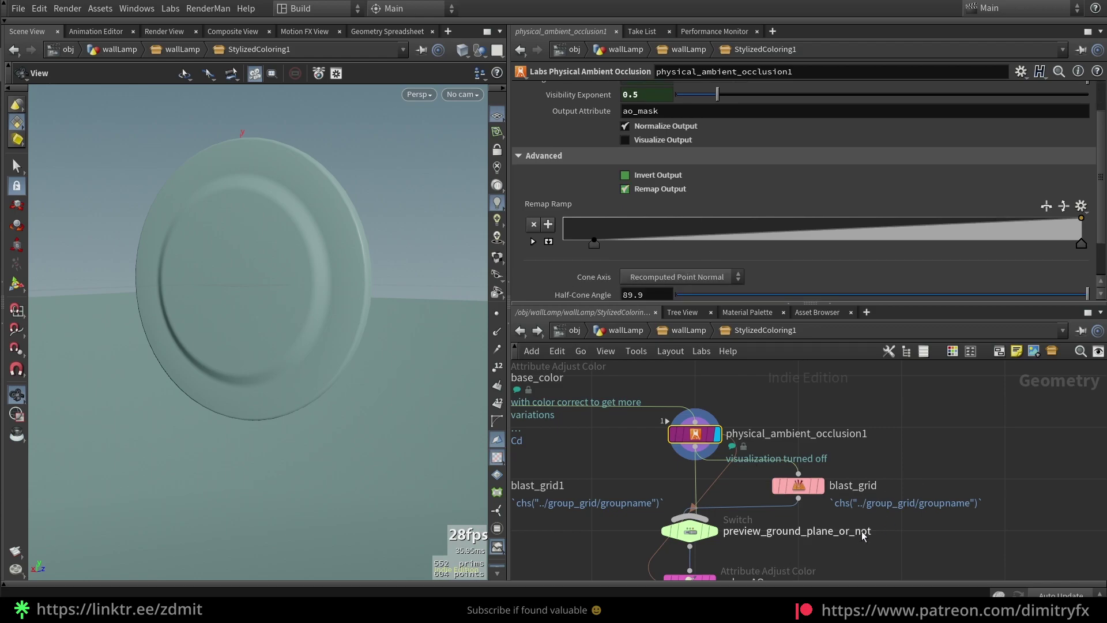
Step: Select blast_grid and display its result to view the disc without the ground plane
{"action": "key", "text": "h"}
{"action": "scroll", "coordinate": [918, 452], "scroll_direction": "up", "scroll_amount": 3}
{"action": "left_click", "coordinate": [885, 412]}
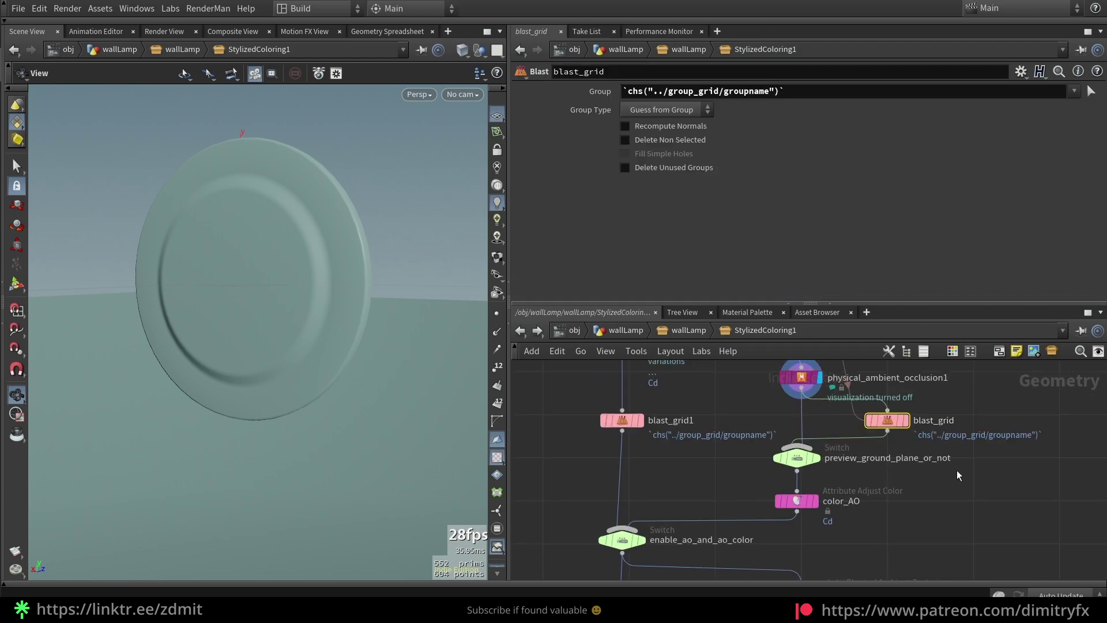
{"action": "key", "text": "r"}
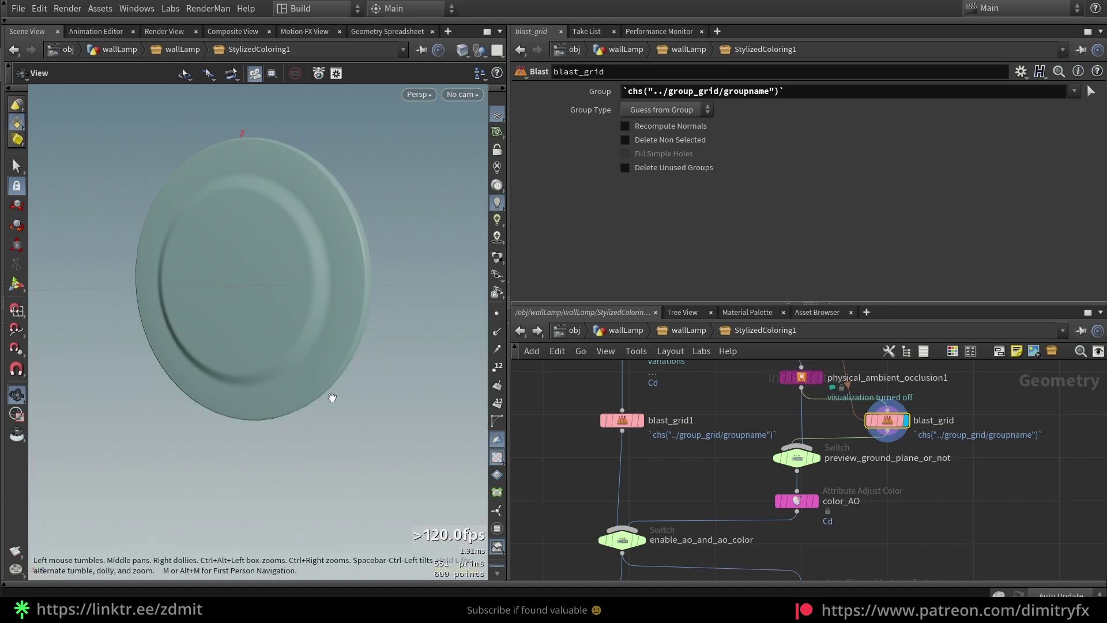
Step: Inspect the preview_ground_plane_or_not switch and blast_grid1, and display the color_AO node's result
{"action": "left_click", "coordinate": [796, 458]}
{"action": "left_click", "coordinate": [622, 420]}
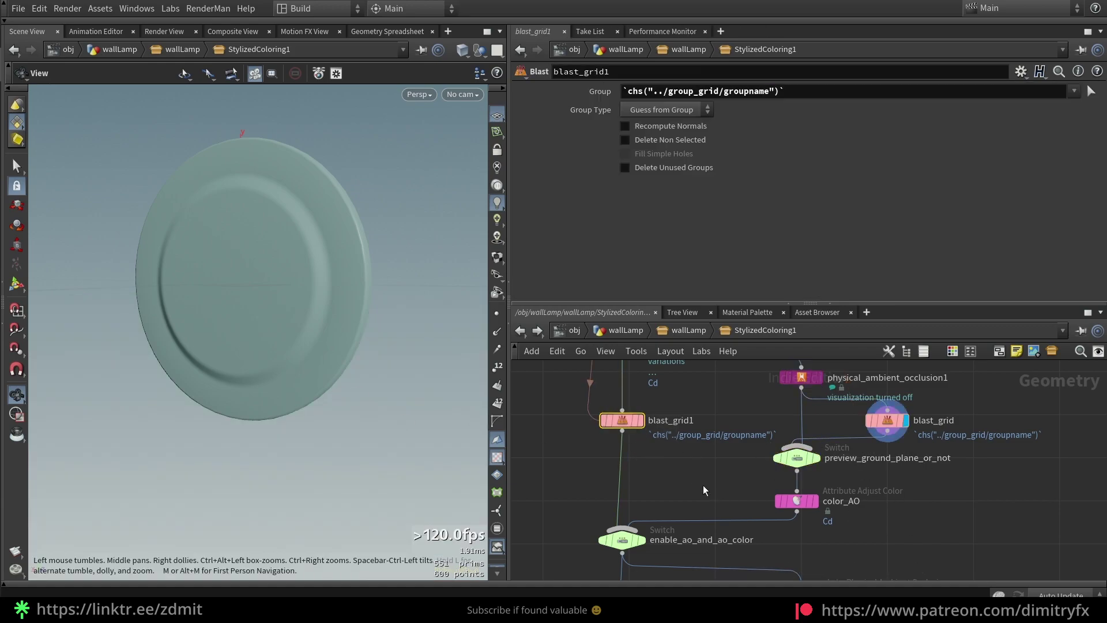
{"action": "scroll", "coordinate": [704, 486], "scroll_direction": "down", "scroll_amount": 2}
{"action": "key", "text": "r"}
{"action": "scroll", "coordinate": [709, 485], "scroll_direction": "up", "scroll_amount": 2}
{"action": "left_click", "coordinate": [789, 504]}
{"action": "key", "text": "r"}
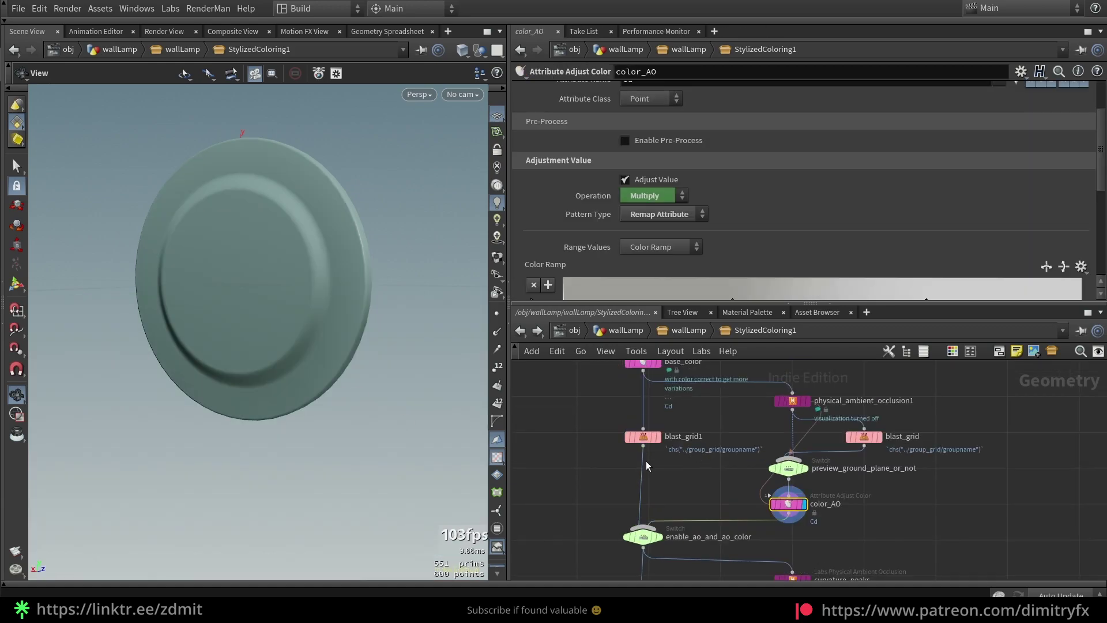
Step: Trace the ao_mask output attribute from physical_ambient_occlusion1 to color_AO's Remap Attribute pattern and Source Attribute
{"action": "left_click", "coordinate": [792, 401]}
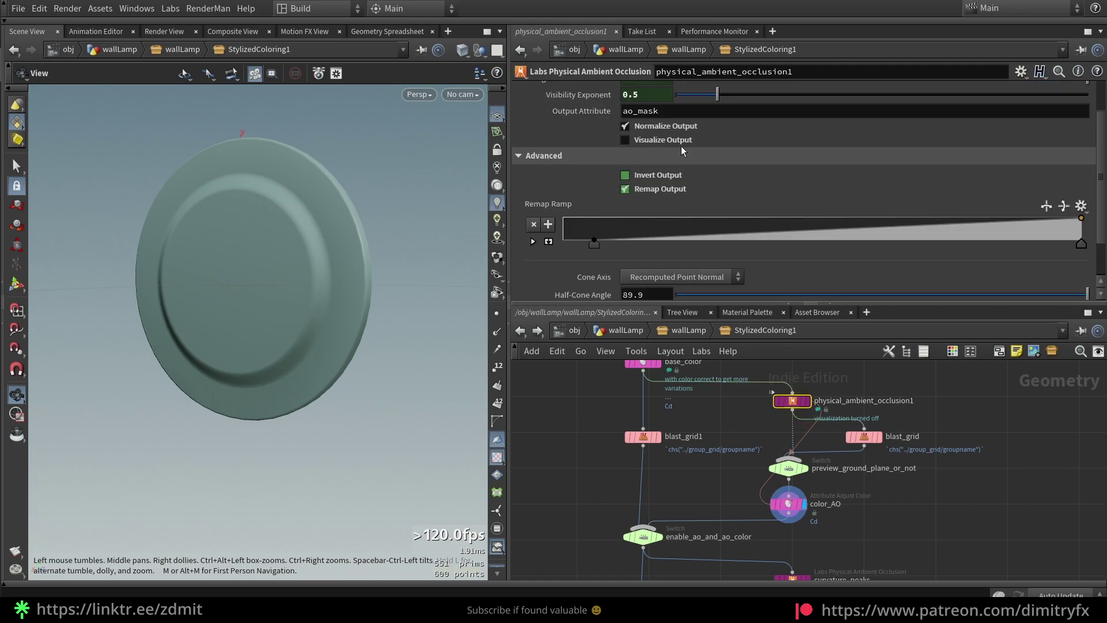
{"action": "scroll", "coordinate": [629, 173], "scroll_direction": "up", "scroll_amount": 2}
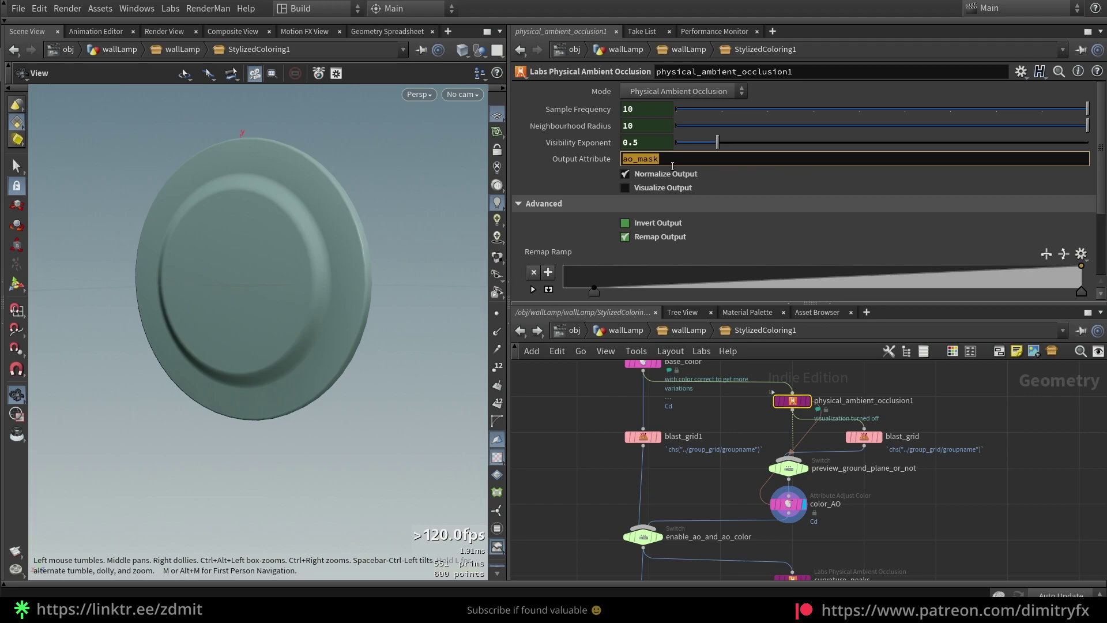
{"action": "left_click", "coordinate": [789, 504]}
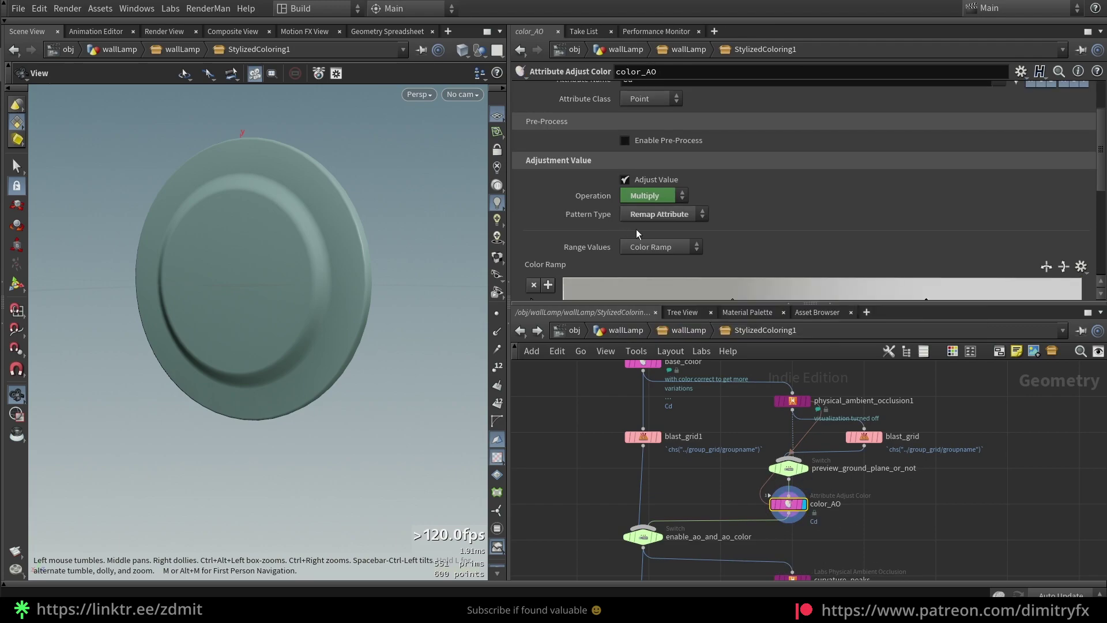
{"action": "left_click", "coordinate": [688, 217]}
{"action": "scroll", "coordinate": [806, 182], "scroll_direction": "down", "scroll_amount": 1}
{"action": "scroll", "coordinate": [805, 188], "scroll_direction": "down", "scroll_amount": 3}
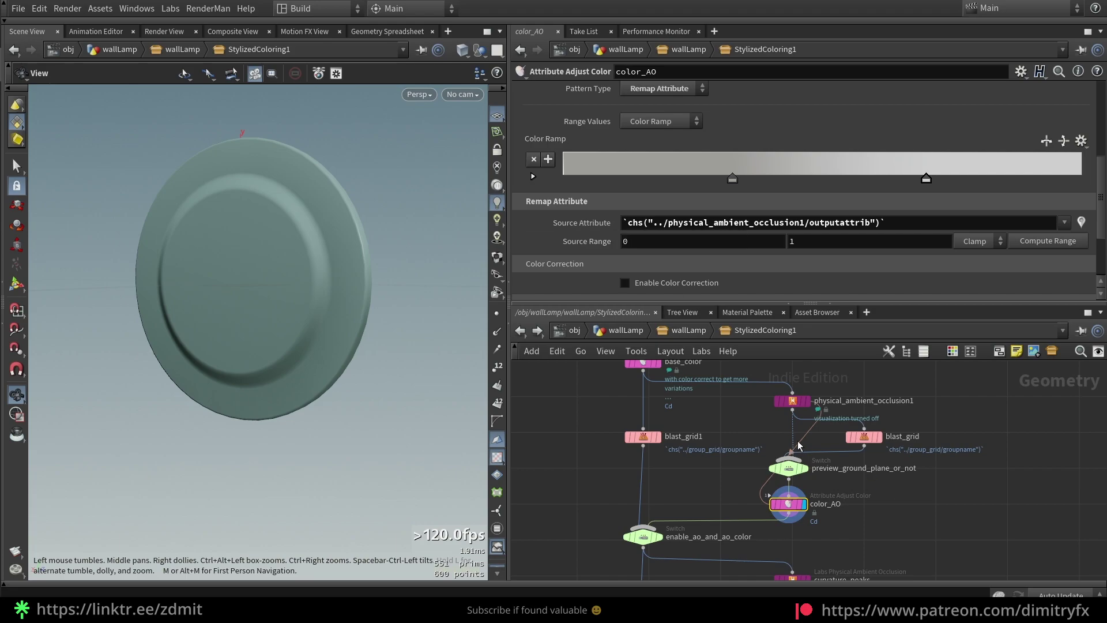
Step: Copy physical_ambient_occlusion1's Output Attribute parameter and paste it as a relative reference into color_AO's Source Attribute
{"action": "left_click", "coordinate": [785, 401]}
{"action": "right_click", "coordinate": [678, 157]}
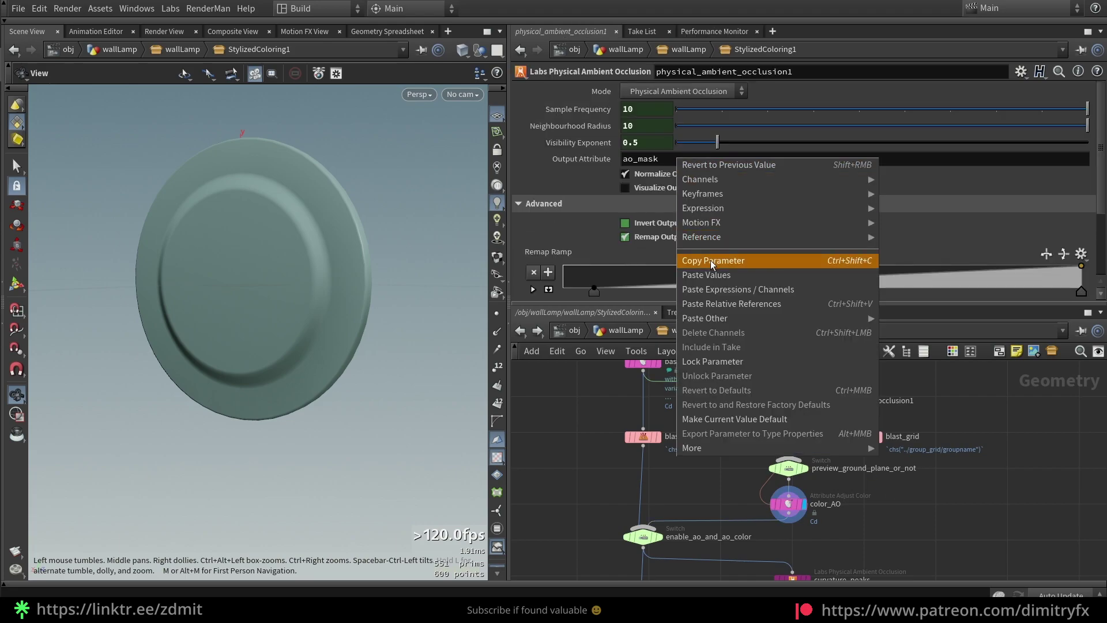
{"action": "left_click", "coordinate": [711, 261]}
{"action": "left_click", "coordinate": [784, 503]}
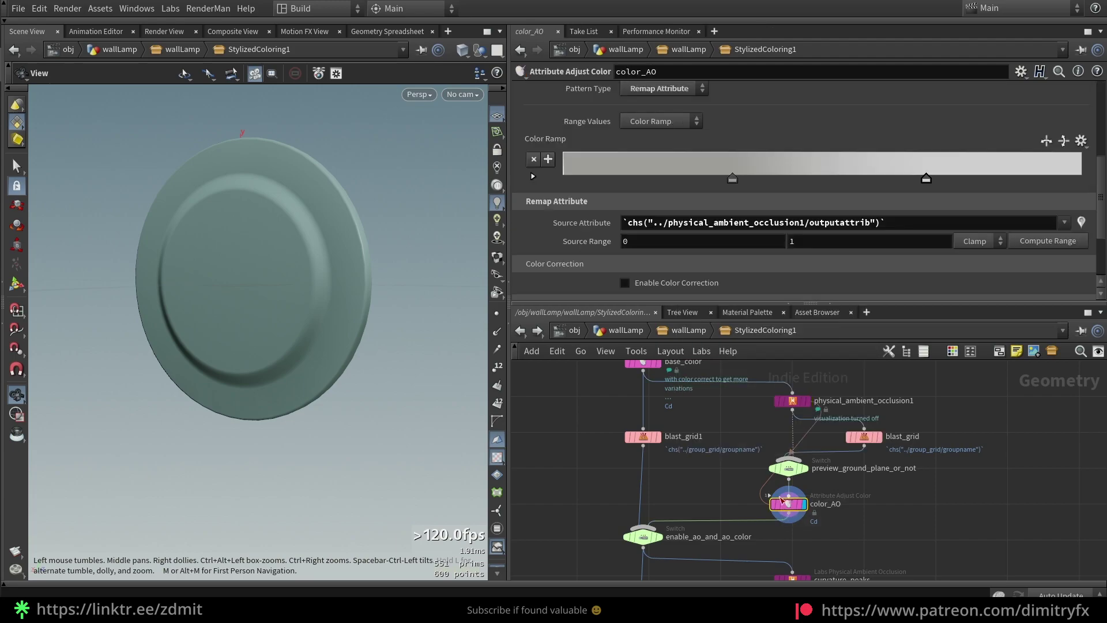
{"action": "right_click", "coordinate": [696, 224]}
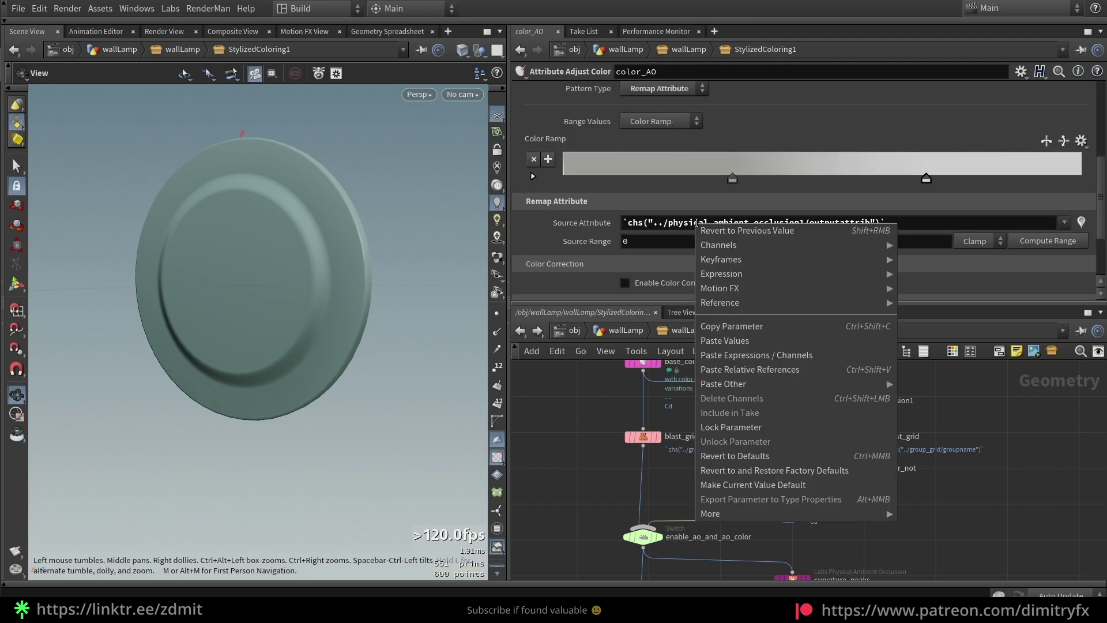
{"action": "left_click", "coordinate": [745, 367]}
Step: Examine color_AO's Range Values options and color ramp, and the Cd attribute shown on its node
{"action": "scroll", "coordinate": [662, 176], "scroll_direction": "up", "scroll_amount": 1}
{"action": "left_click", "coordinate": [662, 157]}
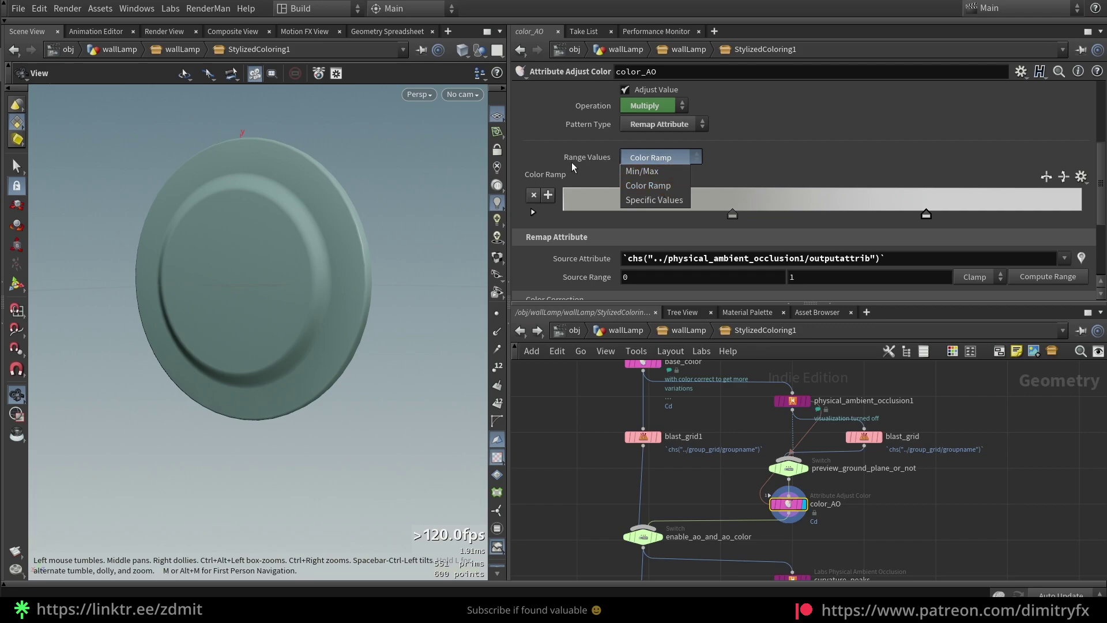
{"action": "left_click", "coordinate": [675, 157]}
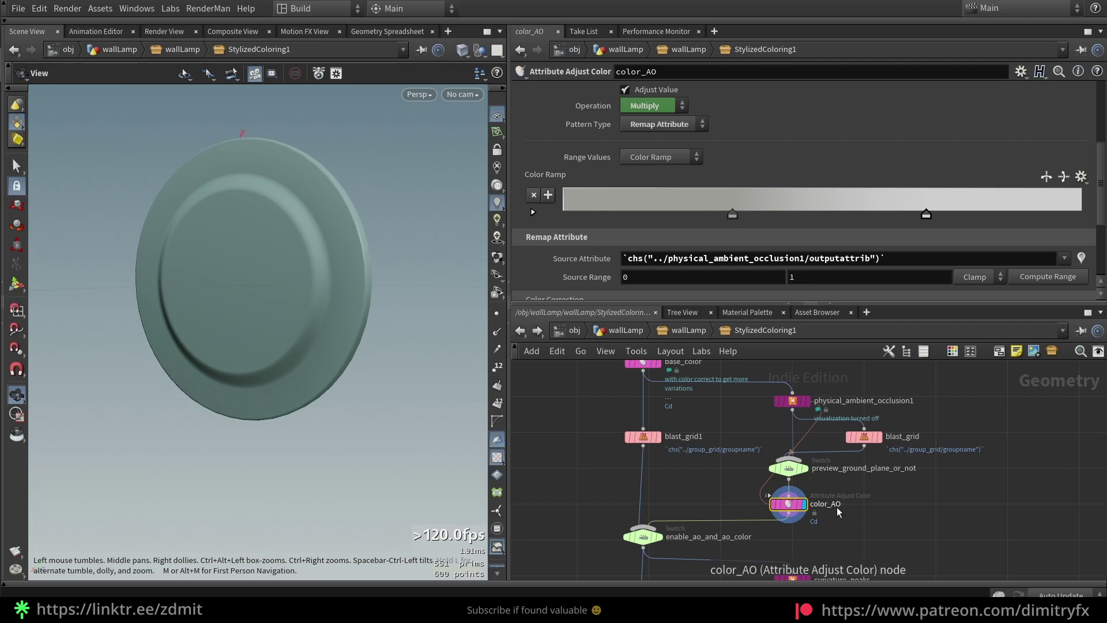
{"action": "scroll", "coordinate": [849, 506], "scroll_direction": "up", "scroll_amount": 3}
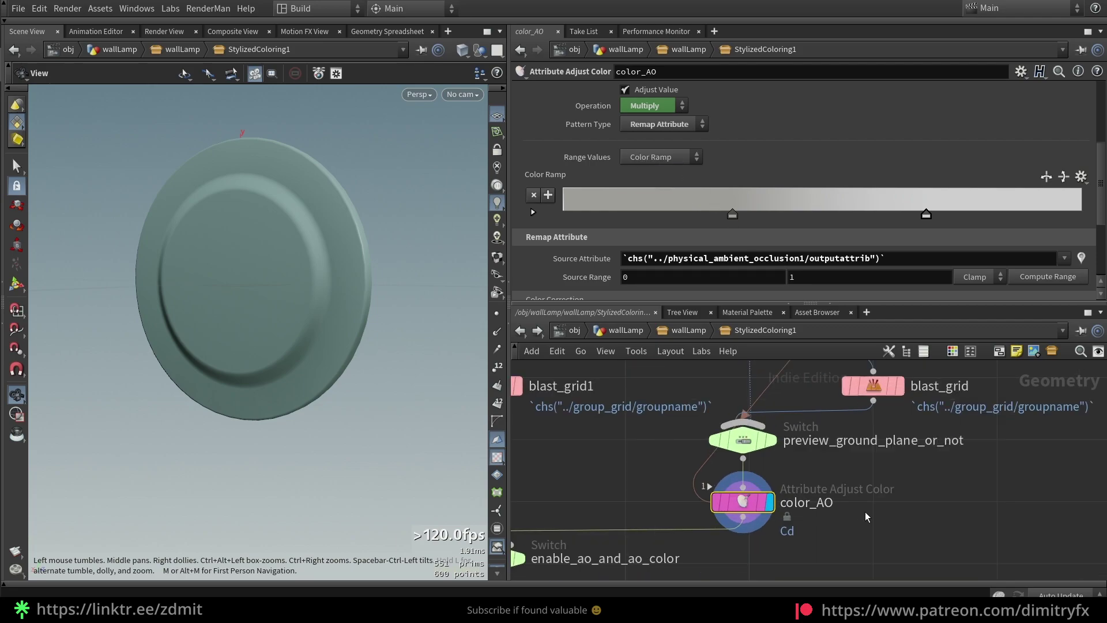
{"action": "scroll", "coordinate": [865, 511], "scroll_direction": "down", "scroll_amount": 3}
{"action": "scroll", "coordinate": [855, 498], "scroll_direction": "up", "scroll_amount": 2}
{"action": "scroll", "coordinate": [829, 513], "scroll_direction": "down", "scroll_amount": 2}
Step: Select the enable_ao_and_ao_color switch and examine its input expression and connected inputs
{"action": "left_click", "coordinate": [635, 491]}
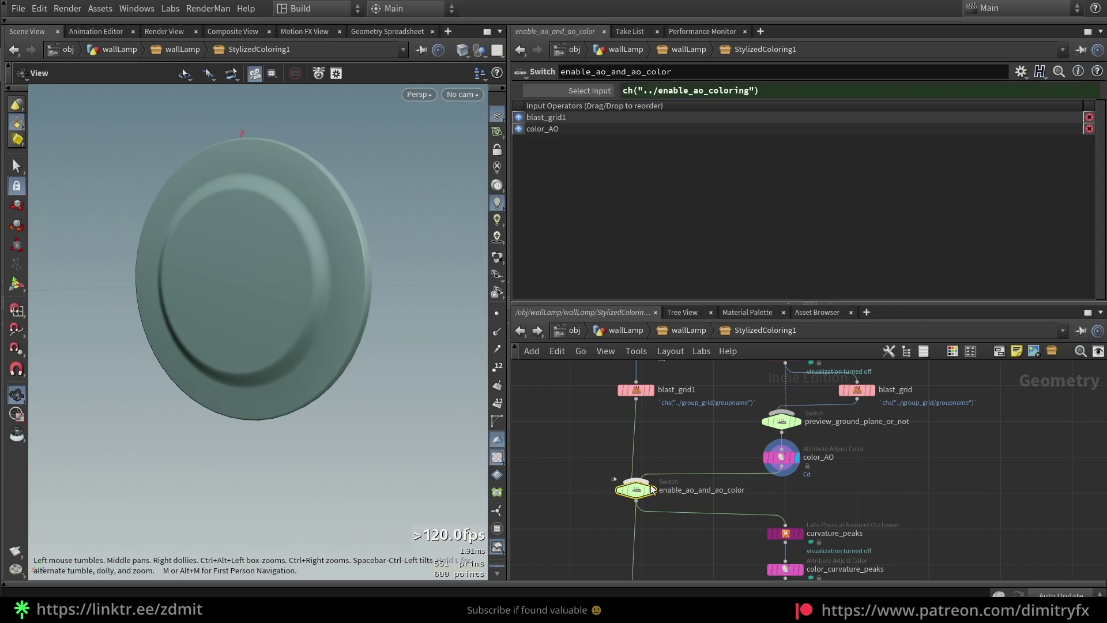
{"action": "scroll", "coordinate": [719, 500], "scroll_direction": "up", "scroll_amount": 2}
{"action": "scroll", "coordinate": [761, 511], "scroll_direction": "down", "scroll_amount": 2}
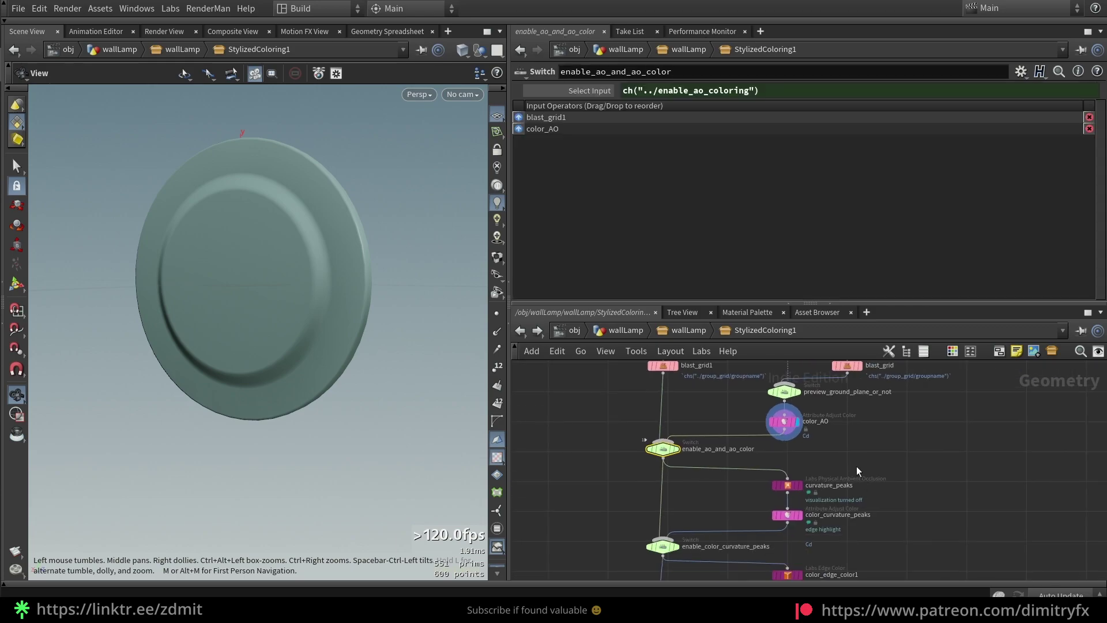
Step: Inspect the curvature_peaks node's Peaks settings and the color_edge_color1 node's convex and concave edge settings
{"action": "scroll", "coordinate": [857, 466], "scroll_direction": "up", "scroll_amount": 2}
{"action": "left_click", "coordinate": [736, 476]}
{"action": "middle_click_drag", "start_coordinate": [912, 518], "coordinate": [897, 493]}
{"action": "scroll", "coordinate": [854, 495], "scroll_direction": "down", "scroll_amount": 2}
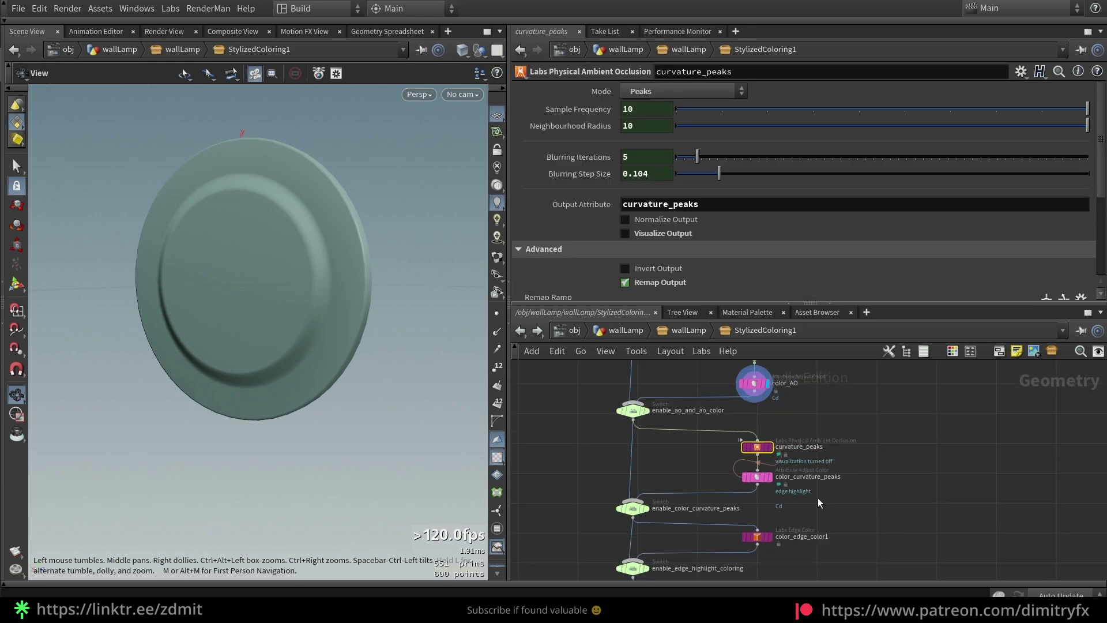
{"action": "scroll", "coordinate": [814, 508], "scroll_direction": "up", "scroll_amount": 2}
{"action": "left_click", "coordinate": [744, 481]}
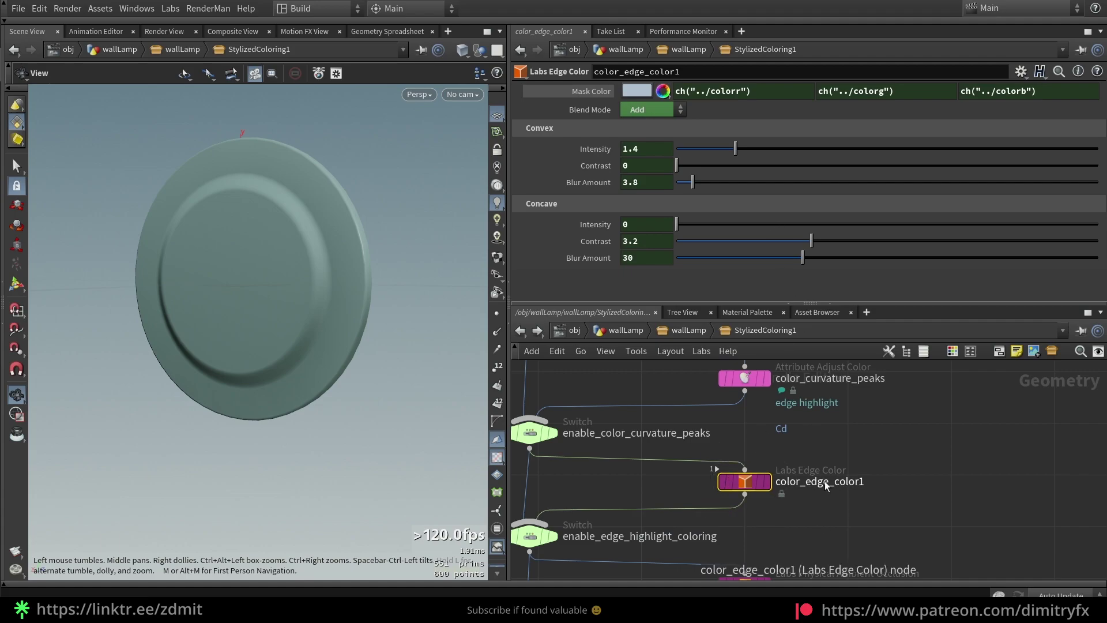
Step: Compare the settings of the curvature_peaks and curvature_valleys nodes with the edge settings of color_edge_color1
{"action": "scroll", "coordinate": [825, 485], "scroll_direction": "up", "scroll_amount": 2}
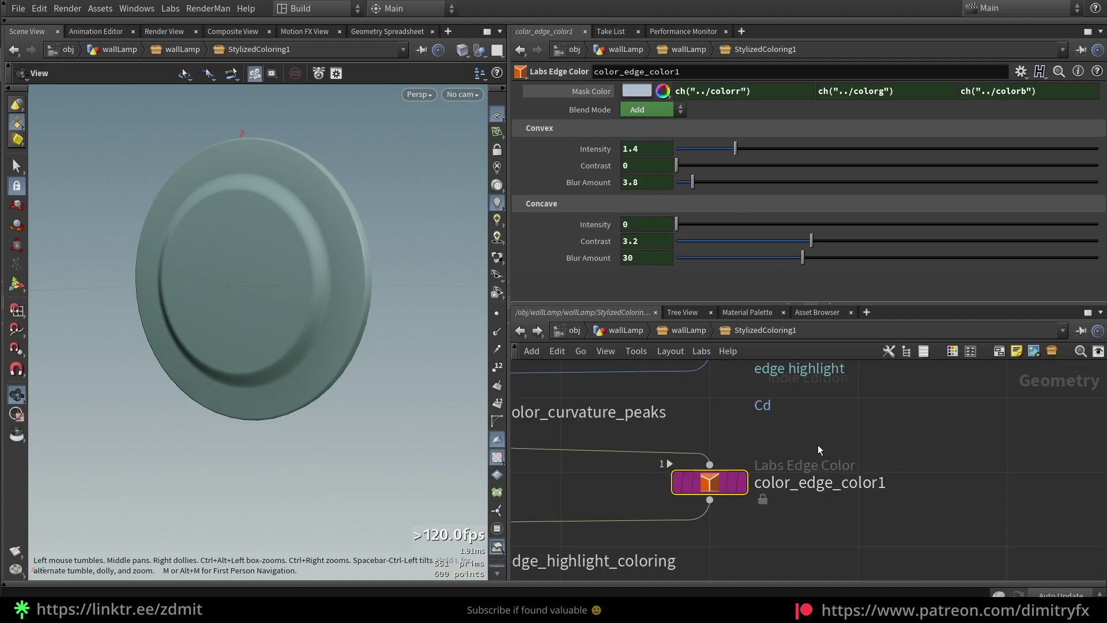
{"action": "scroll", "coordinate": [818, 444], "scroll_direction": "down", "scroll_amount": 2}
{"action": "scroll", "coordinate": [701, 427], "scroll_direction": "up", "scroll_amount": 2}
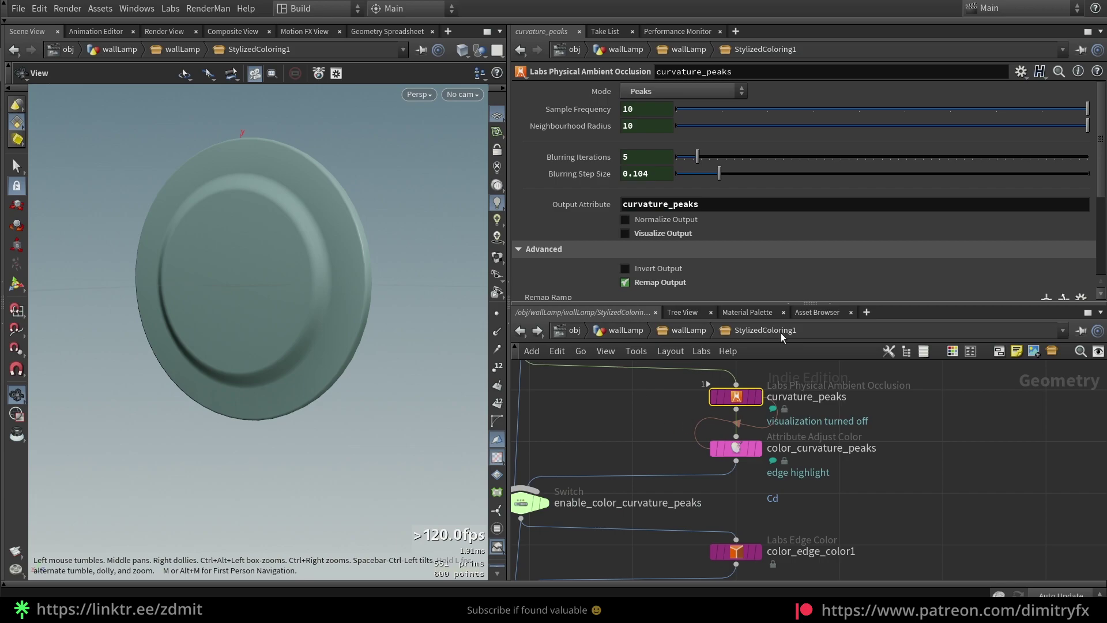
{"action": "scroll", "coordinate": [850, 389], "scroll_direction": "down", "scroll_amount": 3}
{"action": "scroll", "coordinate": [680, 517], "scroll_direction": "up", "scroll_amount": 3}
{"action": "left_click", "coordinate": [766, 489]}
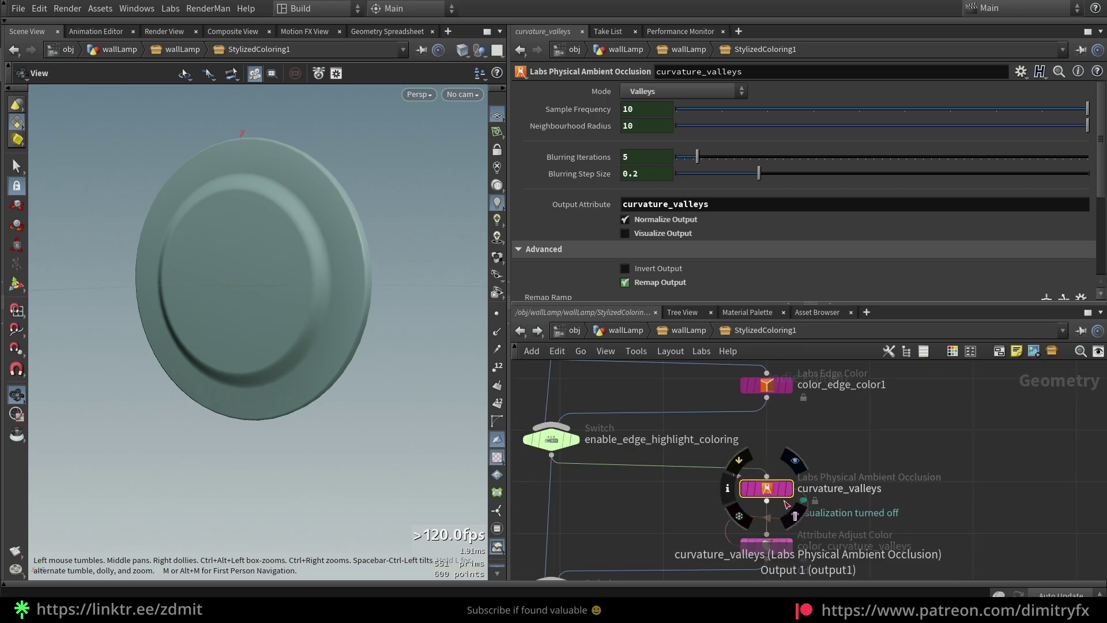
{"action": "scroll", "coordinate": [836, 548], "scroll_direction": "up", "scroll_amount": 3}
{"action": "scroll", "coordinate": [760, 490], "scroll_direction": "down", "scroll_amount": 2}
{"action": "left_click", "coordinate": [707, 443]}
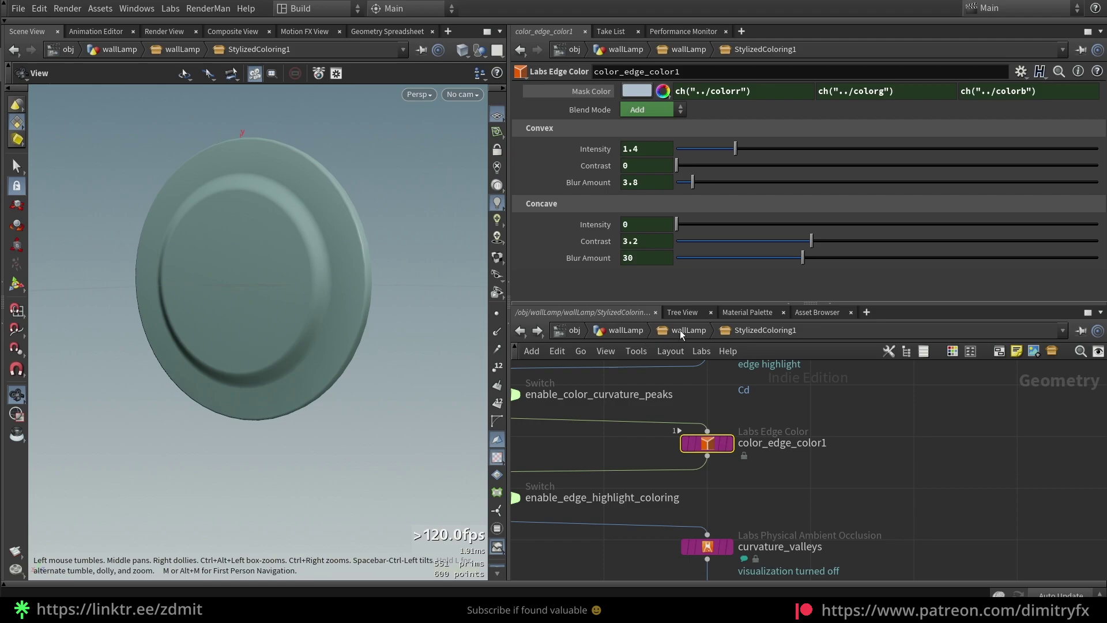
Step: Inspect the dirt_buildup node's settings and its Mode options, keeping Dirt Buildup selected
{"action": "scroll", "coordinate": [728, 382], "scroll_direction": "down", "scroll_amount": 3}
{"action": "scroll", "coordinate": [764, 469], "scroll_direction": "up", "scroll_amount": 2}
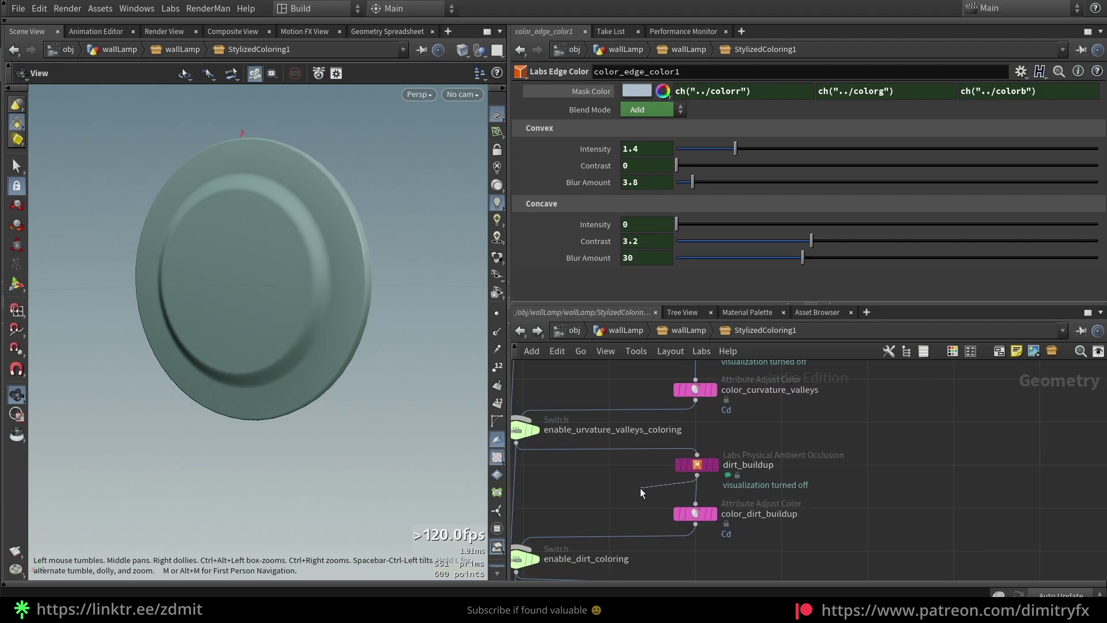
{"action": "left_click", "coordinate": [696, 465]}
{"action": "left_click", "coordinate": [671, 92]}
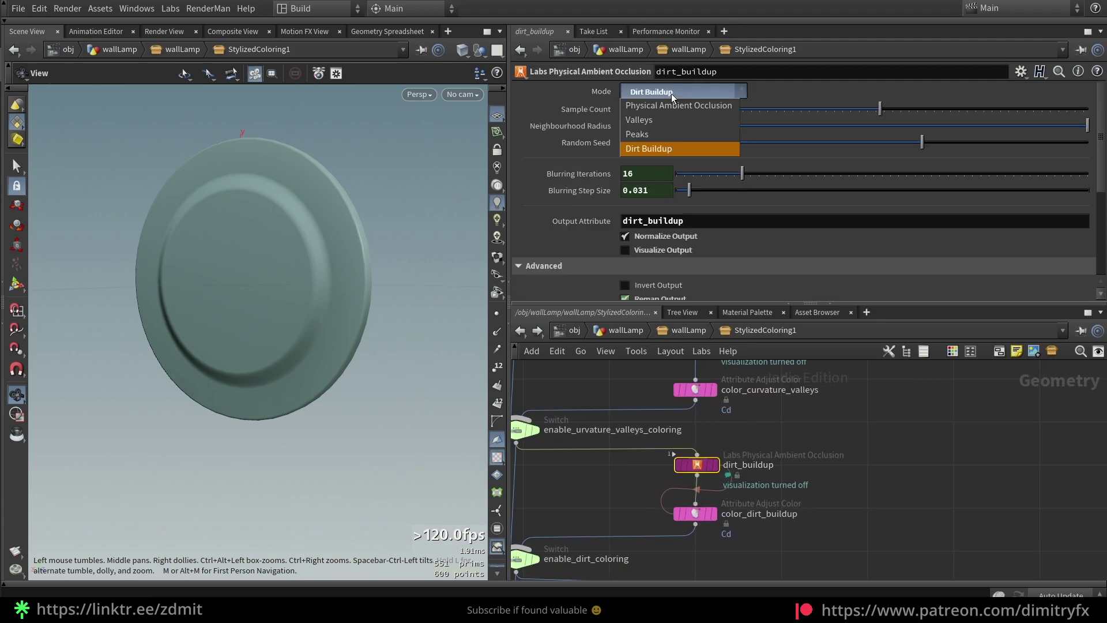
{"action": "left_click", "coordinate": [659, 148]}
{"action": "scroll", "coordinate": [815, 431], "scroll_direction": "down", "scroll_amount": 2}
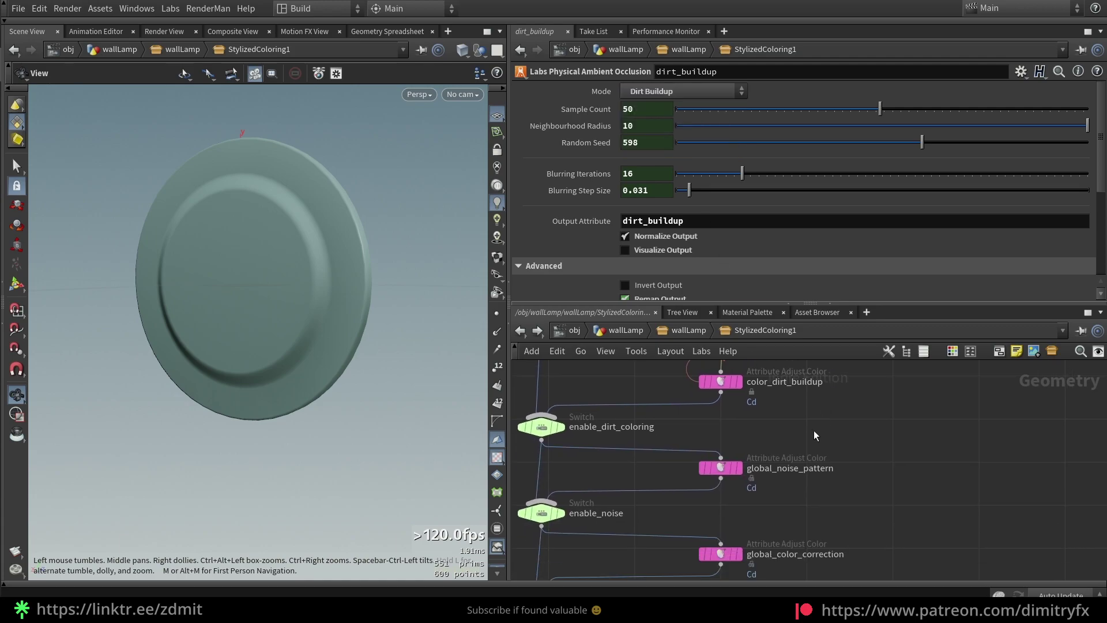
Step: Examine global_noise_pattern's Operation and Pattern Type options, along with its noise, fractal and warping settings
{"action": "left_click", "coordinate": [721, 468]}
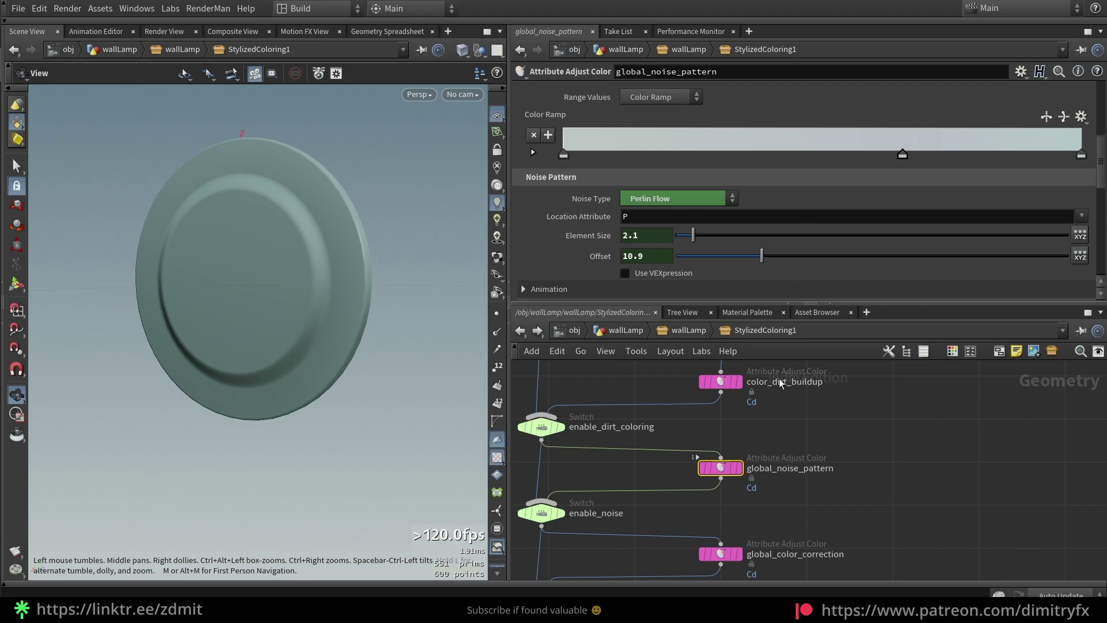
{"action": "scroll", "coordinate": [724, 186], "scroll_direction": "up", "scroll_amount": 4}
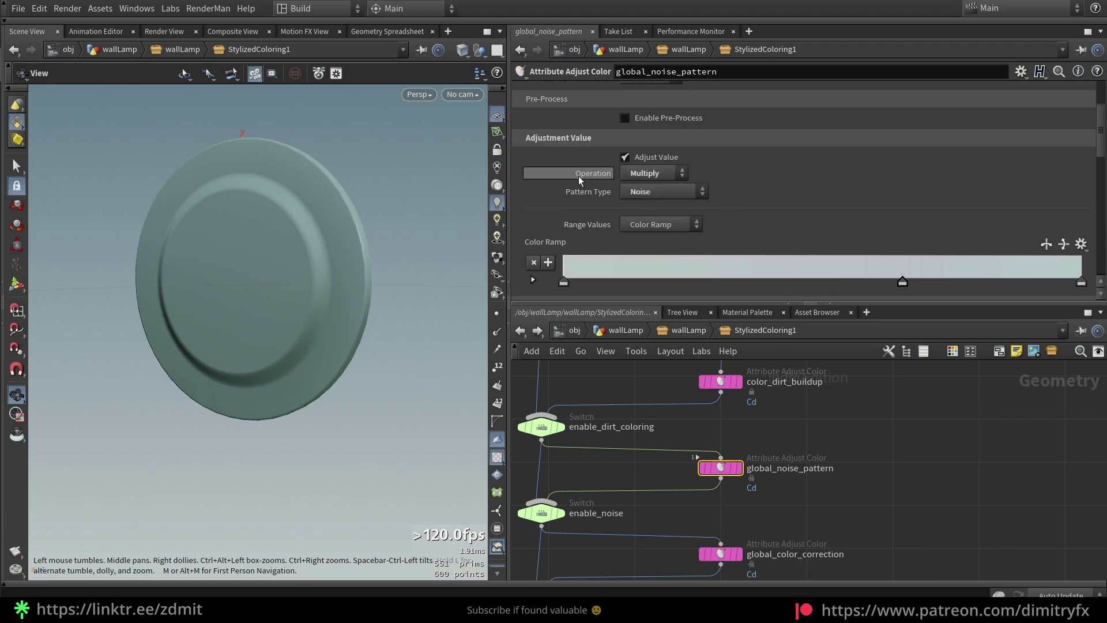
{"action": "left_click", "coordinate": [655, 173]}
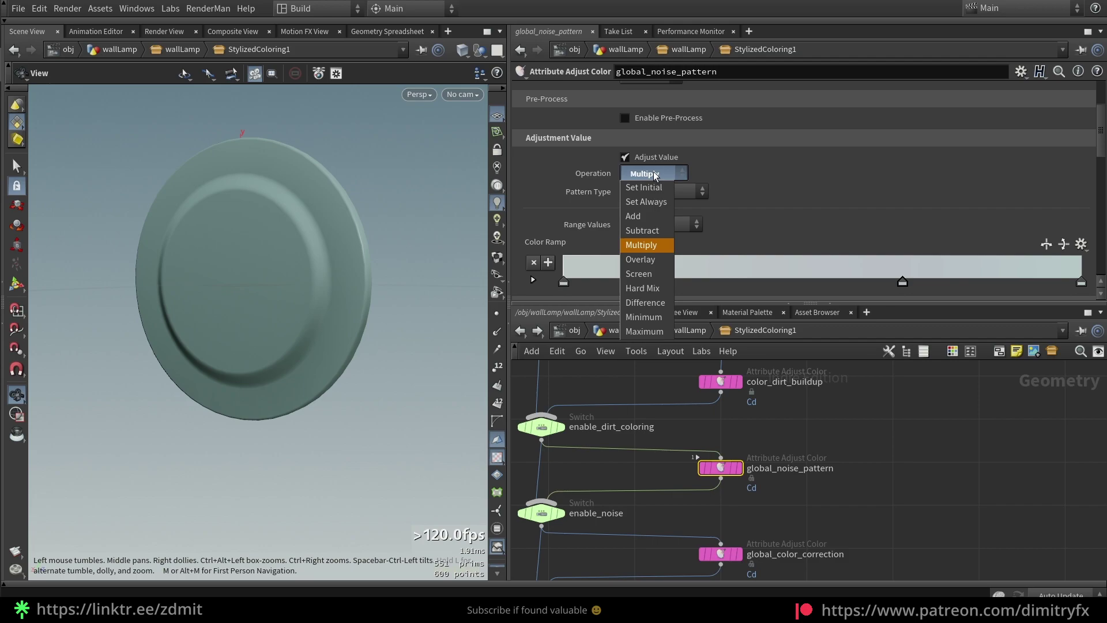
{"action": "left_click", "coordinate": [610, 210]}
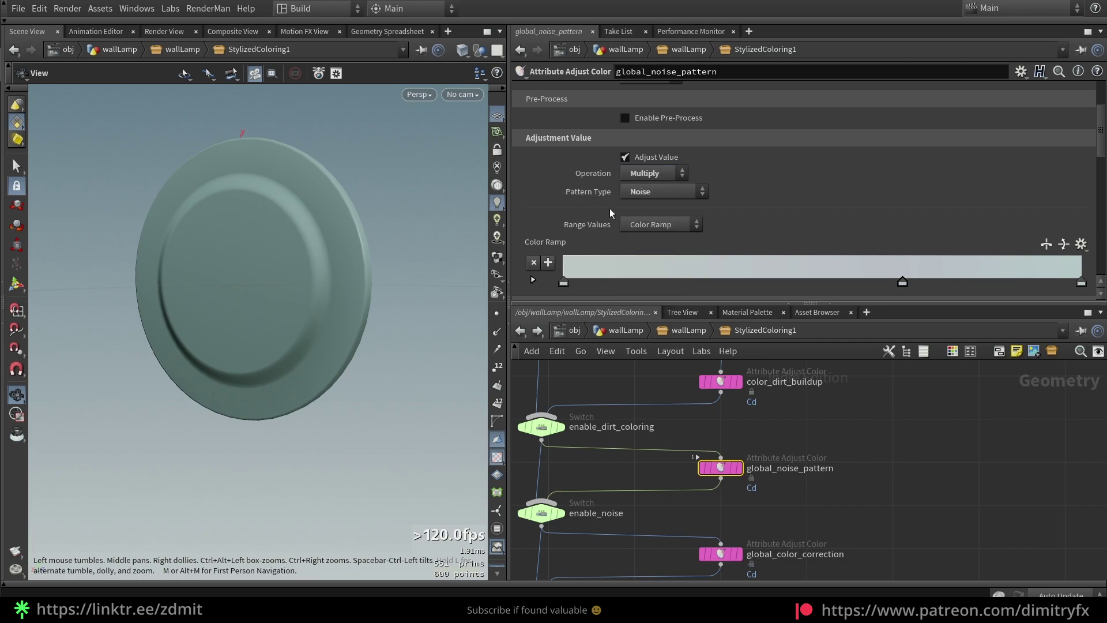
{"action": "left_click", "coordinate": [664, 193]}
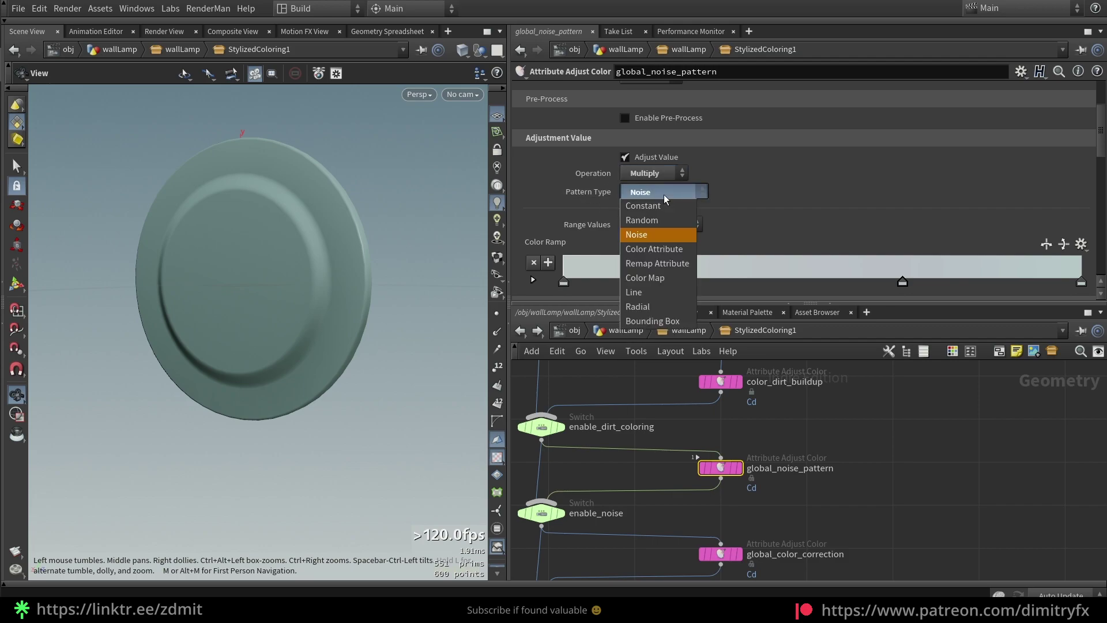
{"action": "left_click", "coordinate": [830, 206]}
{"action": "scroll", "coordinate": [750, 199], "scroll_direction": "down", "scroll_amount": 5}
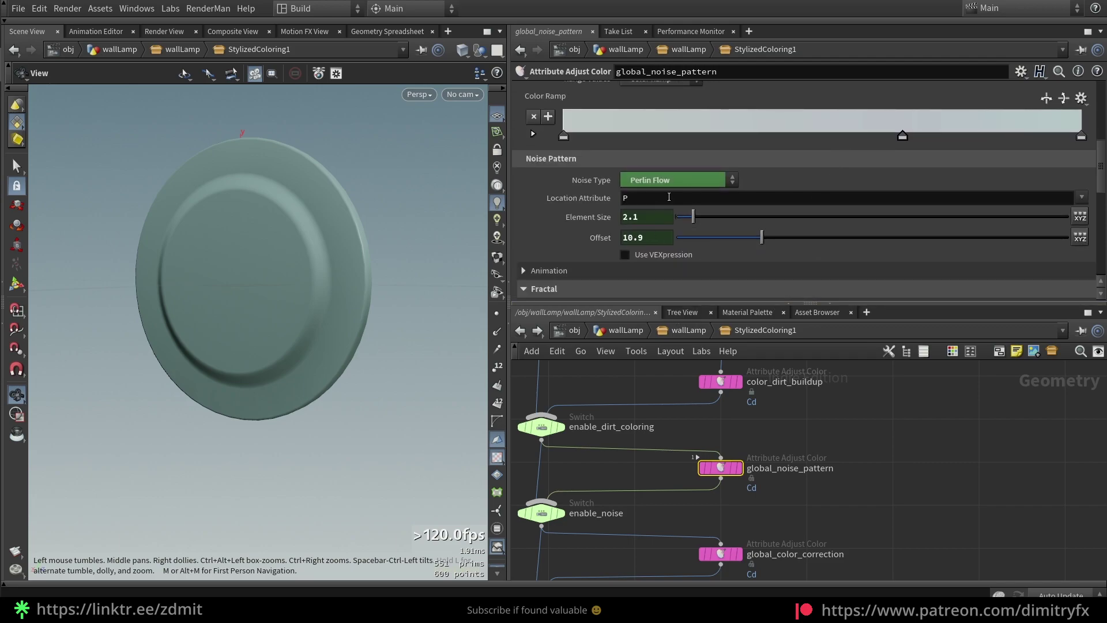
{"action": "scroll", "coordinate": [646, 251], "scroll_direction": "down", "scroll_amount": 5}
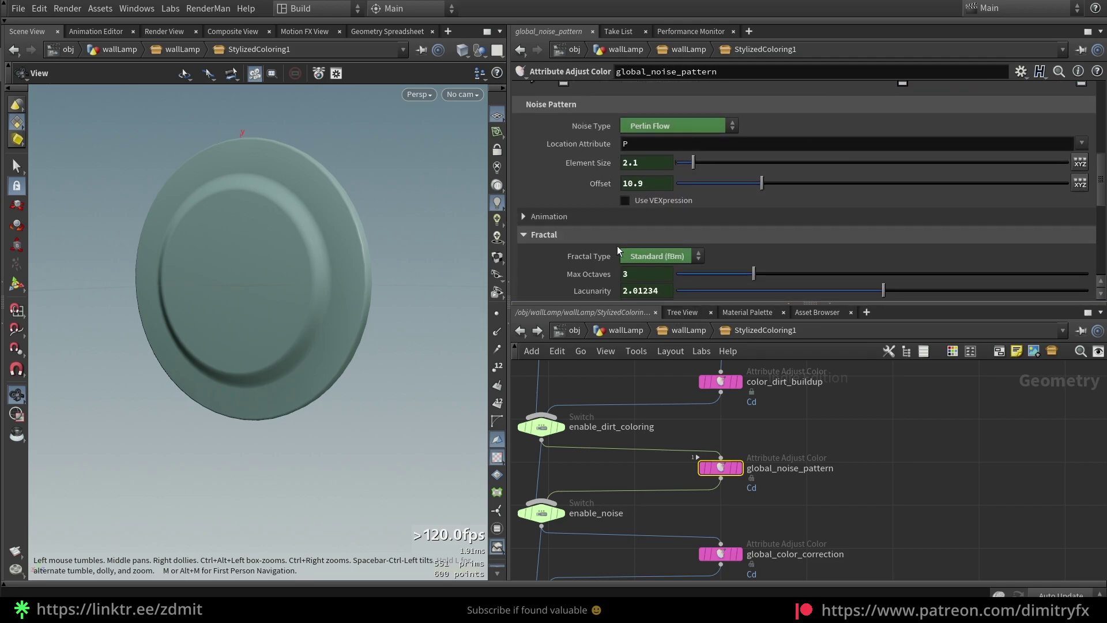
Step: Display the output of the global_color_correction node in the viewport
{"action": "middle_click_drag", "start_coordinate": [870, 502], "coordinate": [887, 441]}
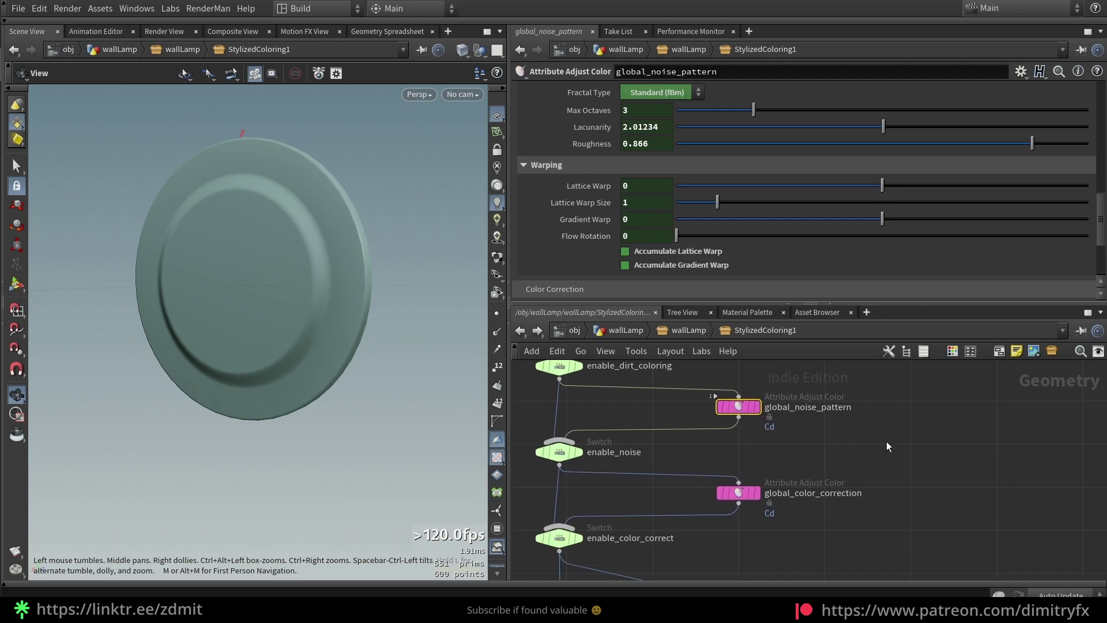
{"action": "middle_click_drag", "start_coordinate": [797, 538], "coordinate": [866, 458]}
{"action": "left_click", "coordinate": [827, 426]}
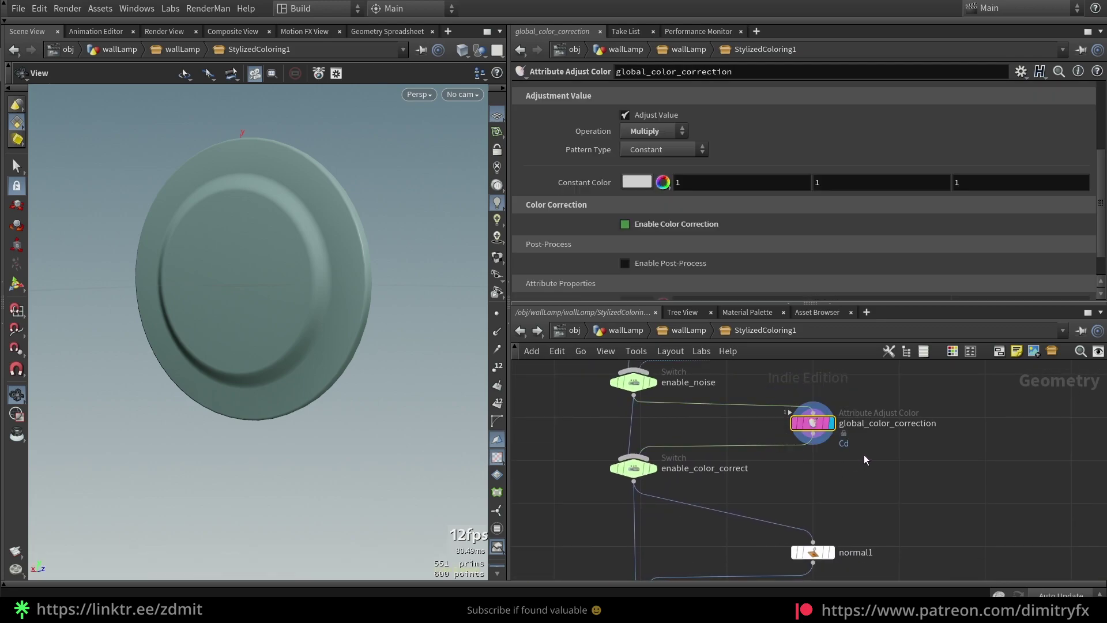
Step: Return to the top-level wallLamp network, collapse the Glass Cover coloring settings and expand those of the Wall Holder
{"action": "left_click", "coordinate": [615, 335]}
{"action": "scroll", "coordinate": [553, 193], "scroll_direction": "up", "scroll_amount": 5}
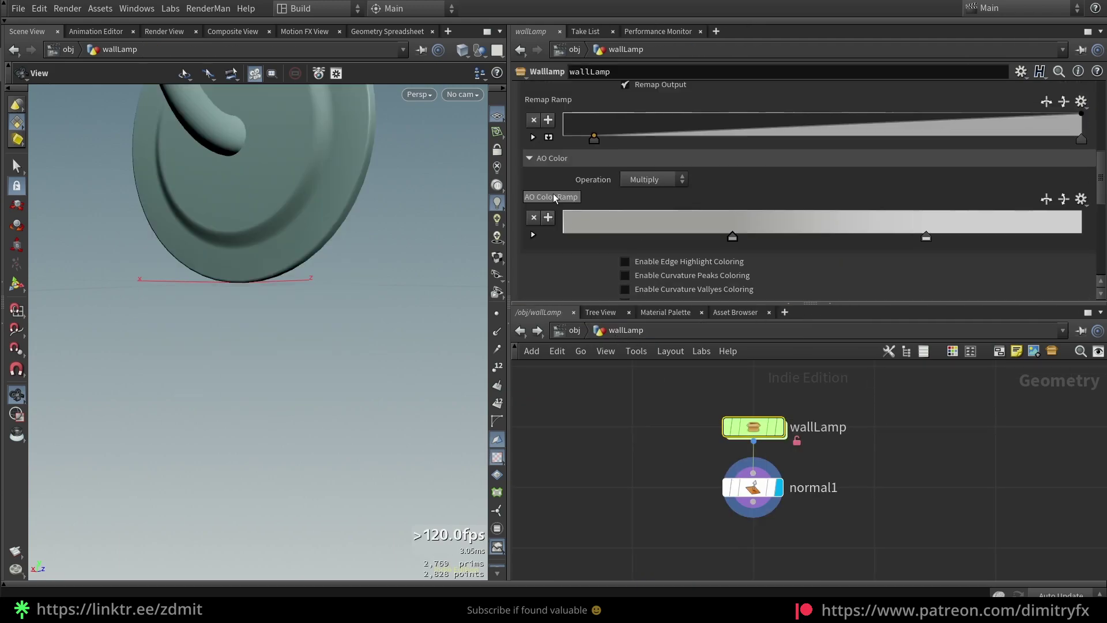
{"action": "left_click", "coordinate": [527, 131]}
{"action": "left_click", "coordinate": [529, 137]}
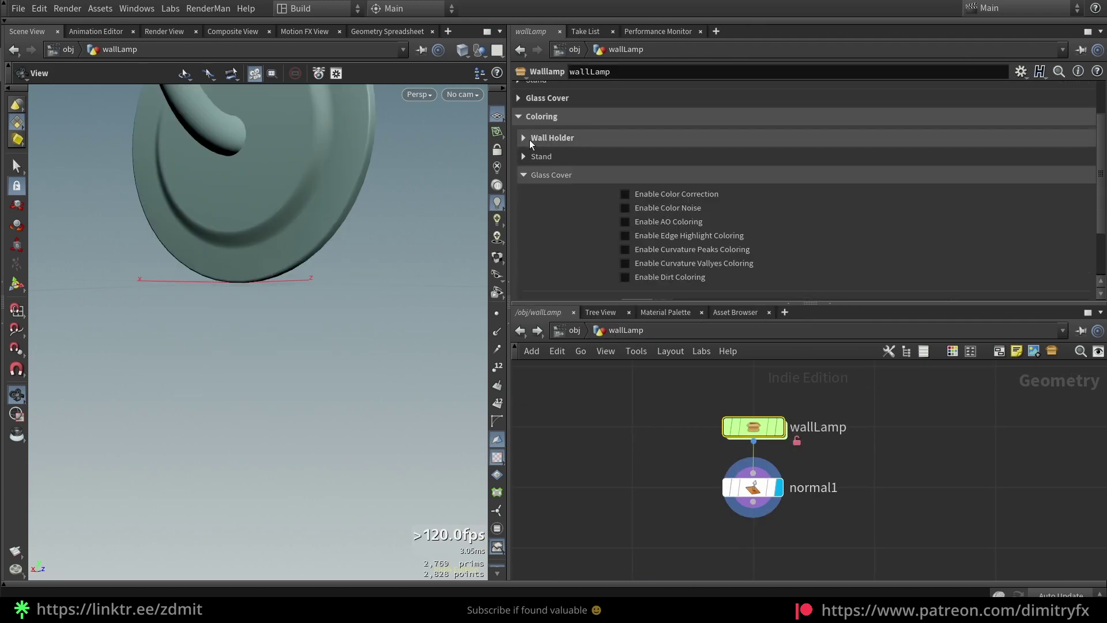
{"action": "left_click", "coordinate": [525, 175]}
{"action": "left_click", "coordinate": [571, 197]}
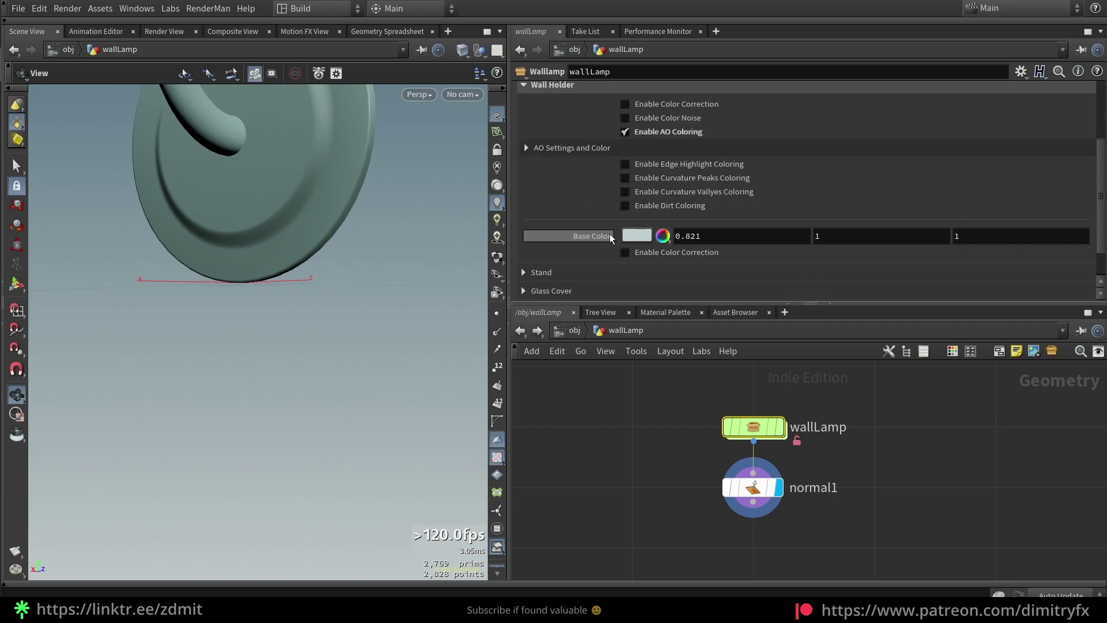
{"action": "scroll", "coordinate": [610, 233], "scroll_direction": "down", "scroll_amount": 2}
{"action": "scroll", "coordinate": [603, 214], "scroll_direction": "up", "scroll_amount": 5}
Step: Enable the Wall Holder's color correction and set its Saturation to 1.43 and Contrast to 1.64
{"action": "left_click", "coordinate": [661, 157]}
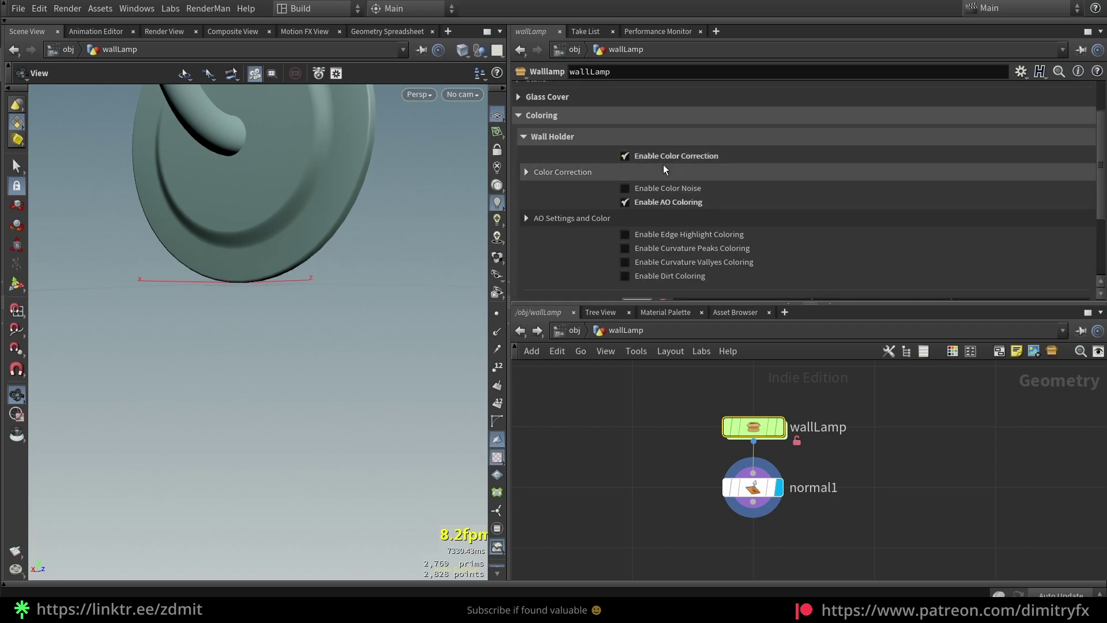
{"action": "left_click", "coordinate": [568, 172]}
{"action": "left_click_drag", "start_coordinate": [312, 190], "coordinate": [369, 220]}
{"action": "left_click_drag", "start_coordinate": [708, 213], "coordinate": [721, 213]}
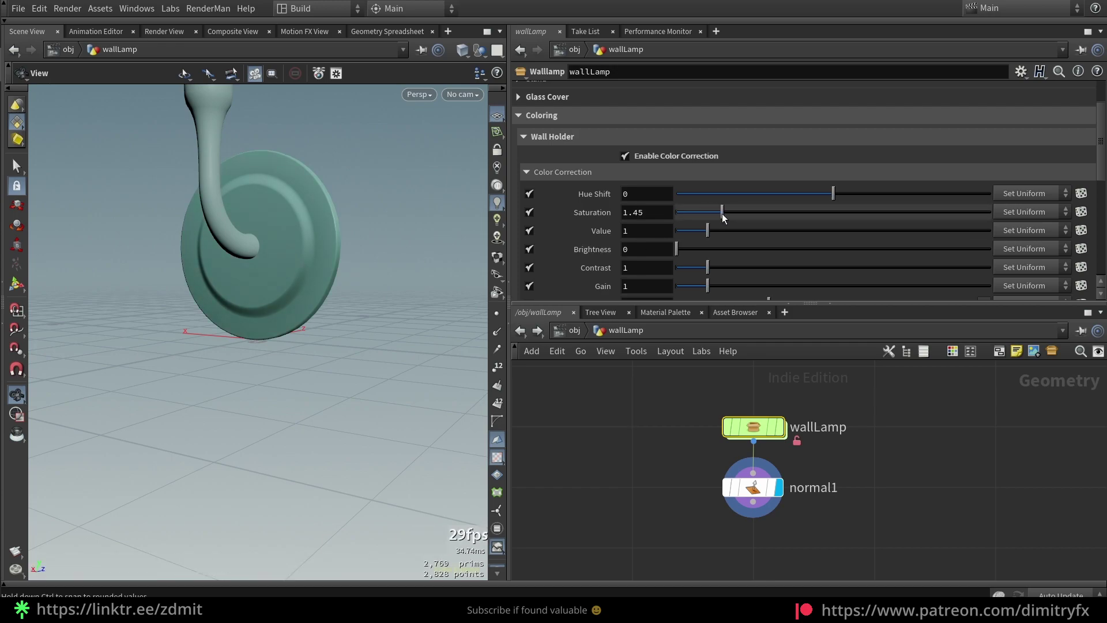
{"action": "mouse_move", "coordinate": [704, 250]}
{"action": "left_mouse_down"}
{"action": "mouse_move", "coordinate": [670, 246]}
{"action": "mouse_move", "coordinate": [736, 280]}
{"action": "mouse_move", "coordinate": [717, 281]}
{"action": "left_mouse_up"}
{"action": "key", "text": "ctrl+z"}
{"action": "scroll", "coordinate": [717, 279], "scroll_direction": "down", "scroll_amount": 2}
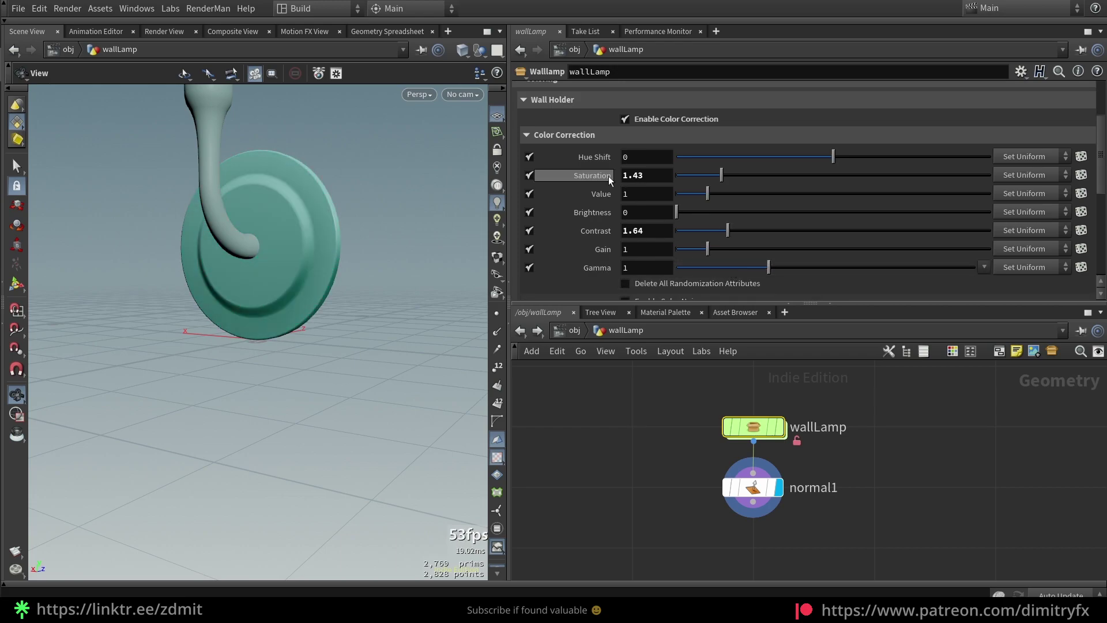
Step: Collapse the Wall Holder's Color Correction settings and enable color correction for its Base Color
{"action": "left_click", "coordinate": [565, 135]}
{"action": "scroll", "coordinate": [594, 223], "scroll_direction": "down", "scroll_amount": 2}
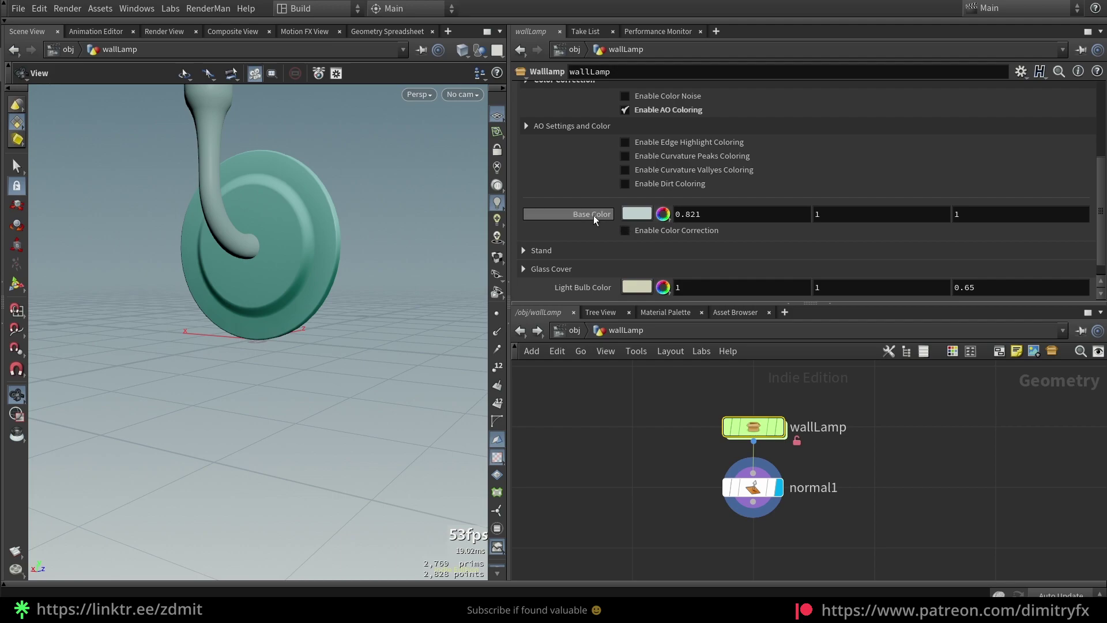
{"action": "left_click", "coordinate": [642, 231]}
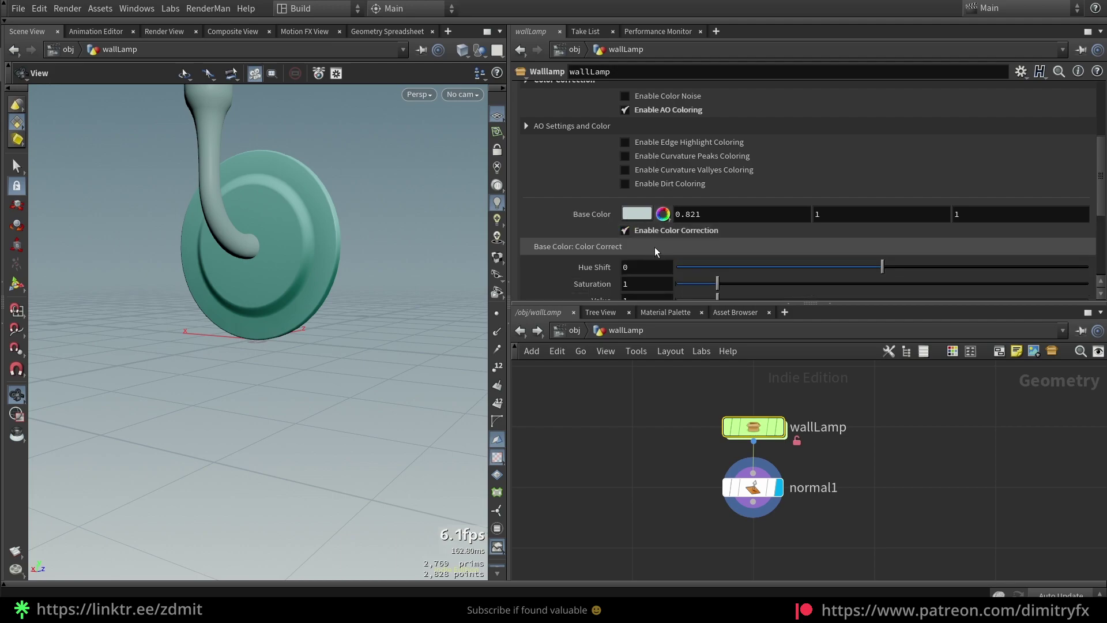
Step: Try orange FF7F00 as the Wall Holder's Base Color, and undo the color changes
{"action": "left_click", "coordinate": [636, 214]}
{"action": "left_click", "coordinate": [597, 63]}
{"action": "left_click", "coordinate": [601, 44]}
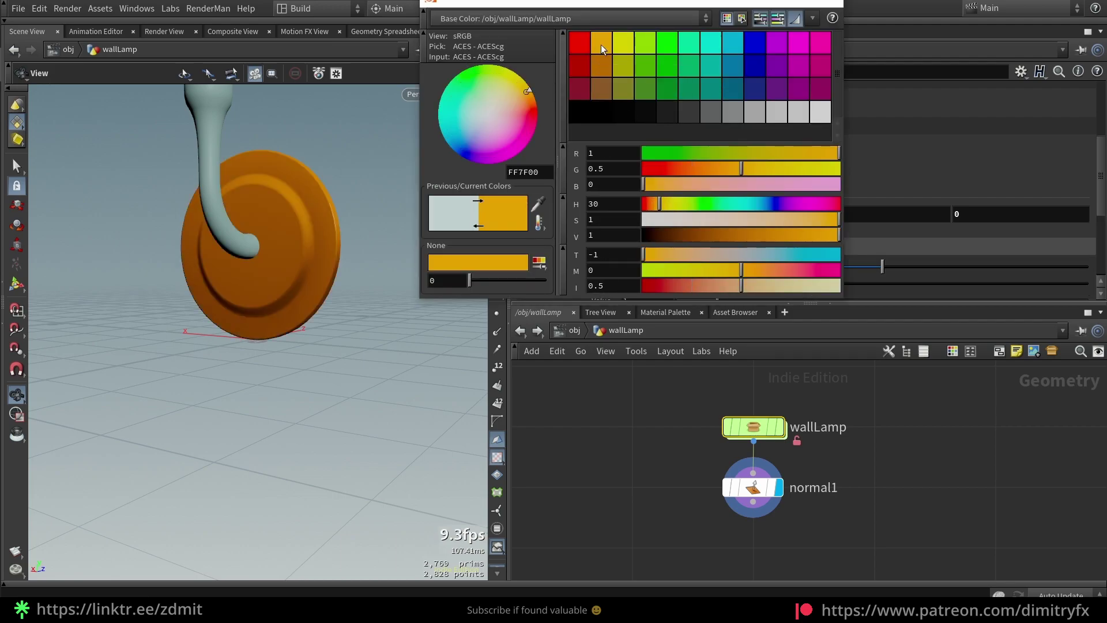
{"action": "key", "text": "ctrl+z"}
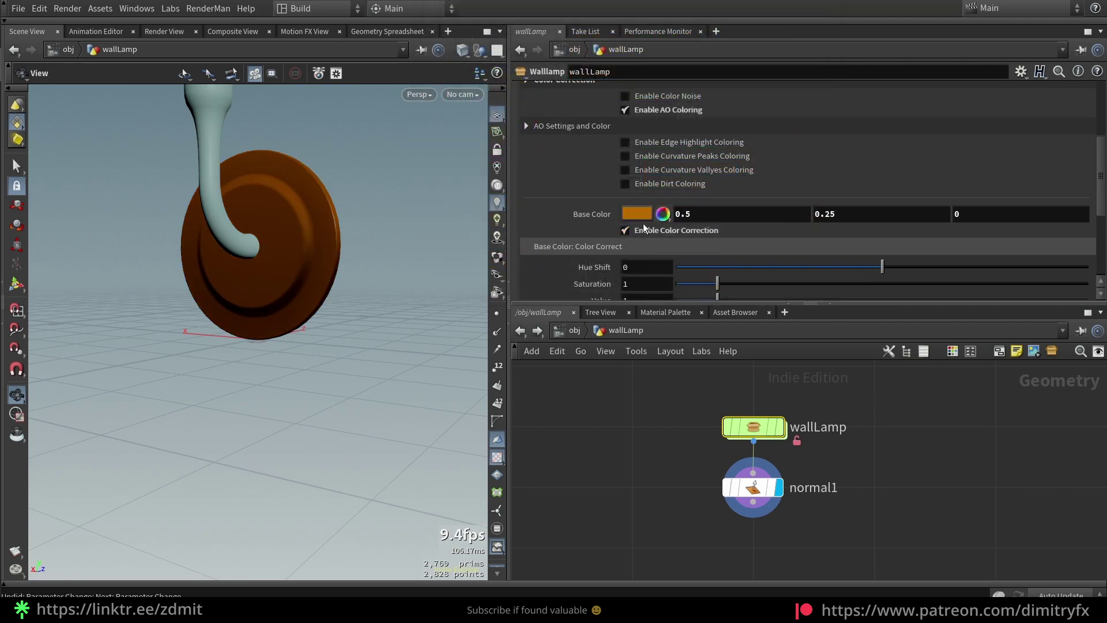
{"action": "key", "text": "ctrl+z"}
Step: Set the Saturation of the Wall Holder's Base Color correction to 1.26
{"action": "scroll", "coordinate": [701, 241], "scroll_direction": "down", "scroll_amount": 3}
{"action": "mouse_move", "coordinate": [721, 228]}
{"action": "left_mouse_down"}
{"action": "mouse_move", "coordinate": [739, 228]}
{"action": "mouse_move", "coordinate": [716, 238]}
{"action": "mouse_move", "coordinate": [728, 224]}
{"action": "left_mouse_up"}
{"action": "scroll", "coordinate": [735, 261], "scroll_direction": "down", "scroll_amount": 2}
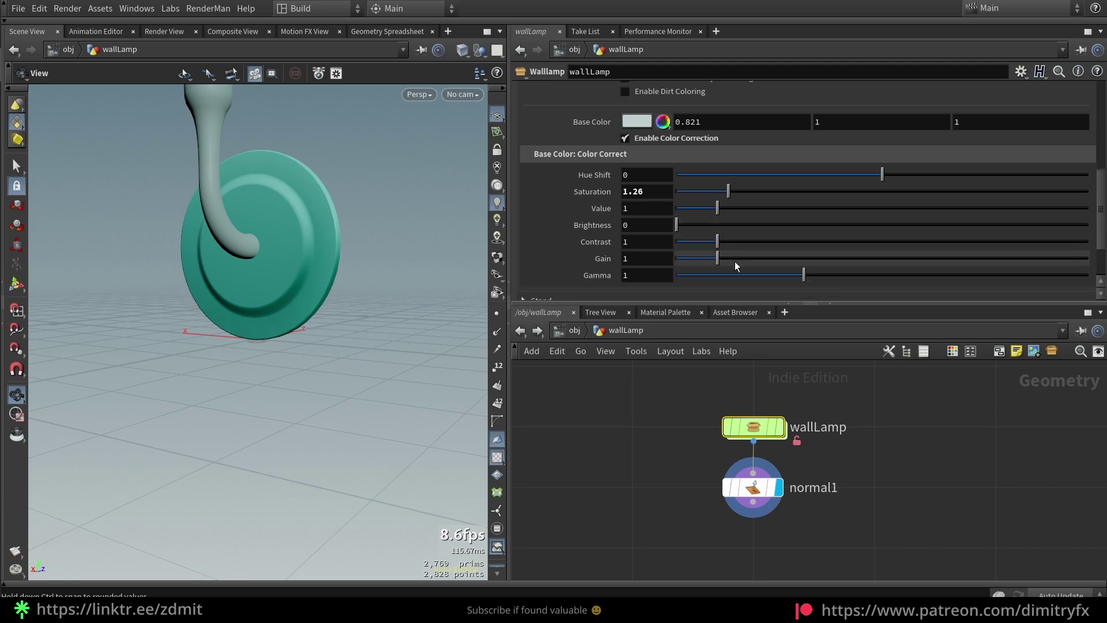
Step: Enable color noise for the Wall Holder and expand its Noise Color settings
{"action": "scroll", "coordinate": [667, 184], "scroll_direction": "up", "scroll_amount": 8}
{"action": "left_click", "coordinate": [641, 226]}
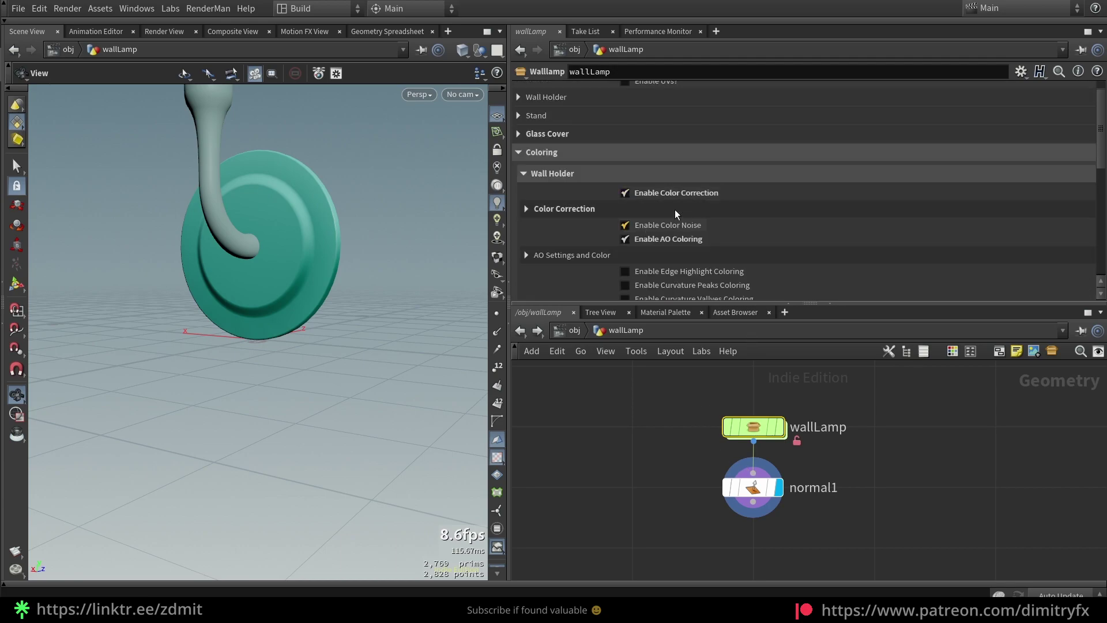
{"action": "scroll", "coordinate": [692, 222], "scroll_direction": "down", "scroll_amount": 2}
{"action": "left_click", "coordinate": [566, 154]}
{"action": "left_click", "coordinate": [566, 153]}
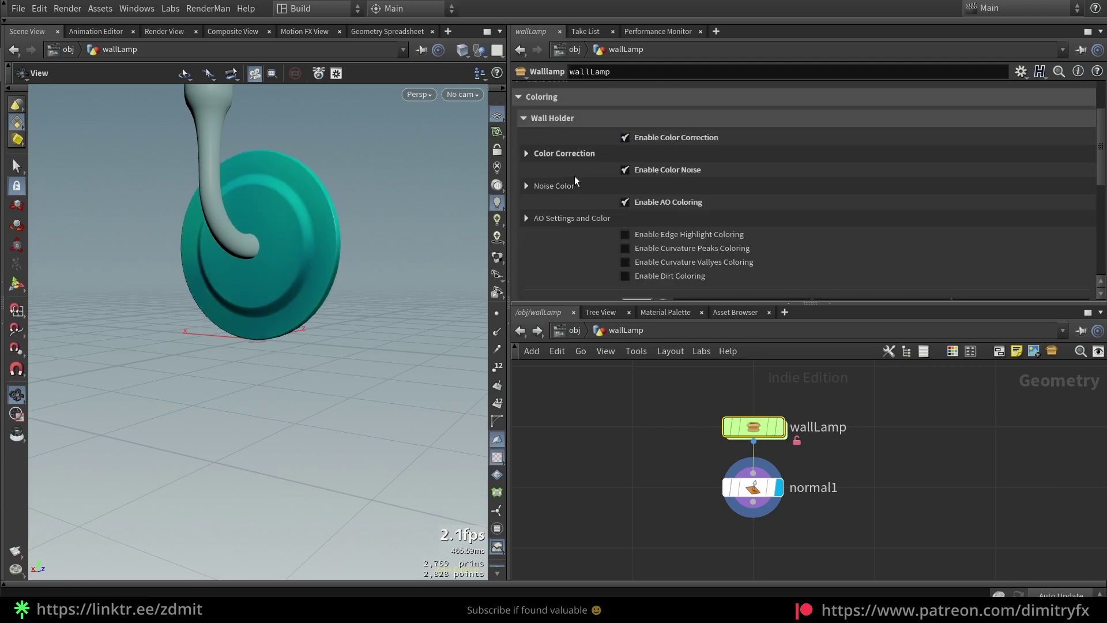
{"action": "left_click", "coordinate": [571, 181]}
{"action": "scroll", "coordinate": [634, 231], "scroll_direction": "down", "scroll_amount": 2}
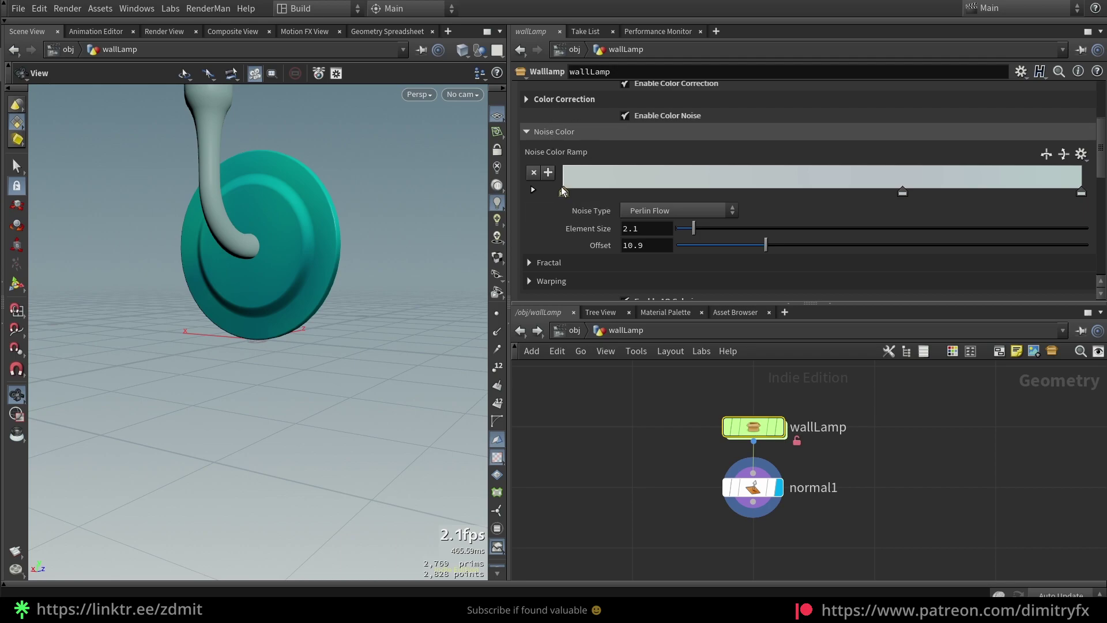
Step: Color the Noise Color Ramp's first point orange, its middle point light blue and its last point purple 7F007F
{"action": "left_click", "coordinate": [564, 193]}
{"action": "left_click", "coordinate": [606, 45]}
{"action": "left_click", "coordinate": [838, 3]}
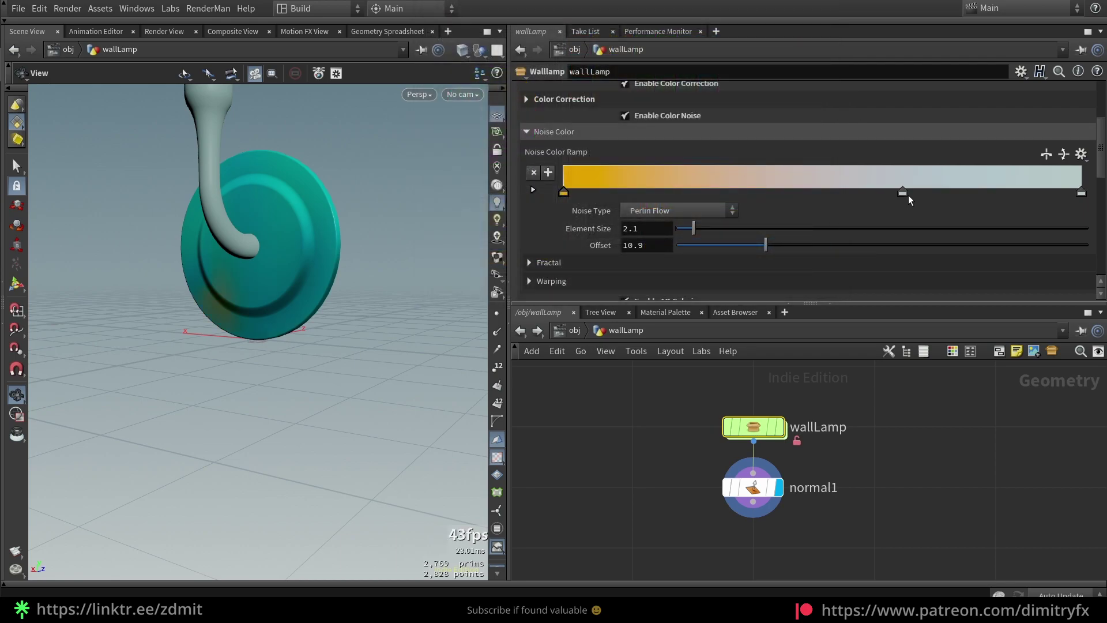
{"action": "left_click", "coordinate": [904, 192]}
{"action": "left_click", "coordinate": [738, 45]}
{"action": "left_click", "coordinate": [838, 3]}
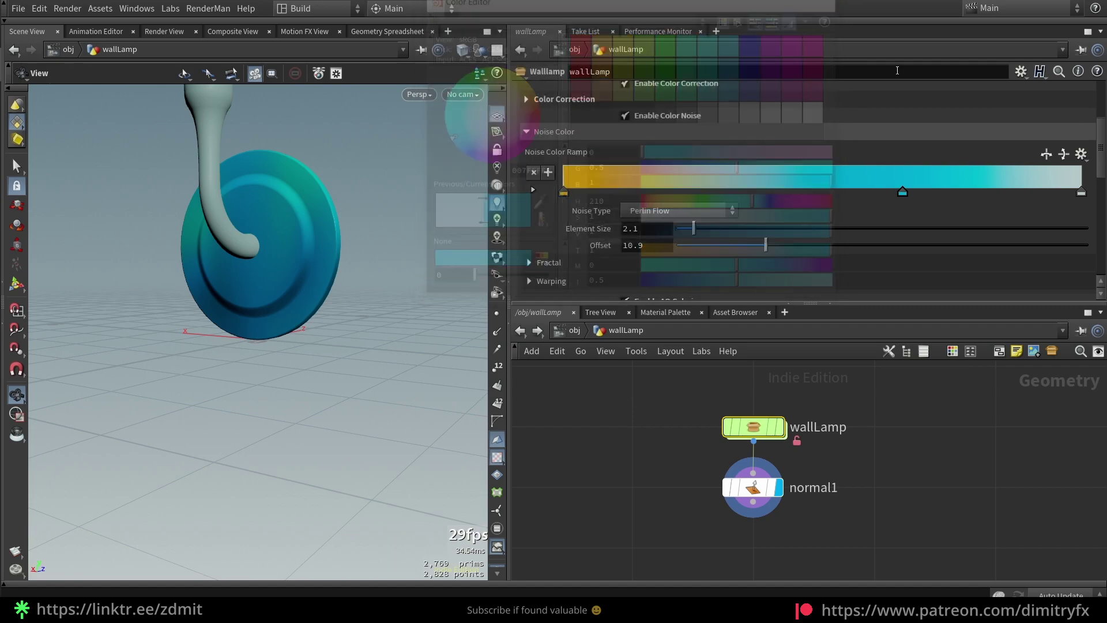
{"action": "left_click", "coordinate": [1081, 192]}
{"action": "left_click", "coordinate": [792, 58]}
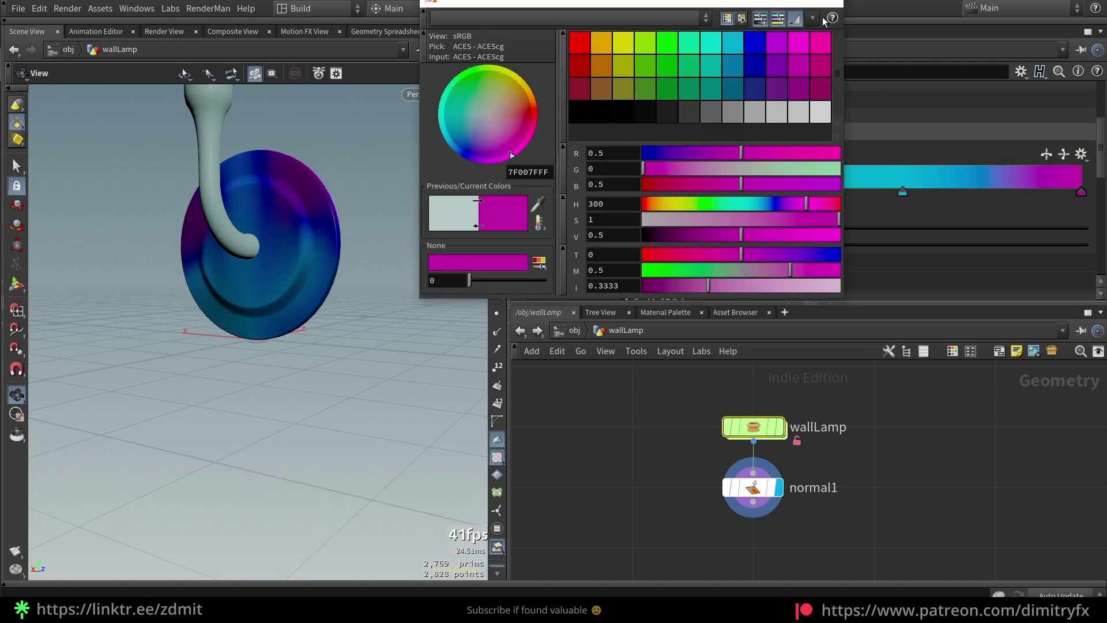
{"action": "left_click", "coordinate": [838, 2]}
Step: Set the Wall Holder's Base Color to pure green, 00FF00
{"action": "scroll", "coordinate": [603, 195], "scroll_direction": "down", "scroll_amount": 5}
{"action": "scroll", "coordinate": [588, 227], "scroll_direction": "down", "scroll_amount": 2}
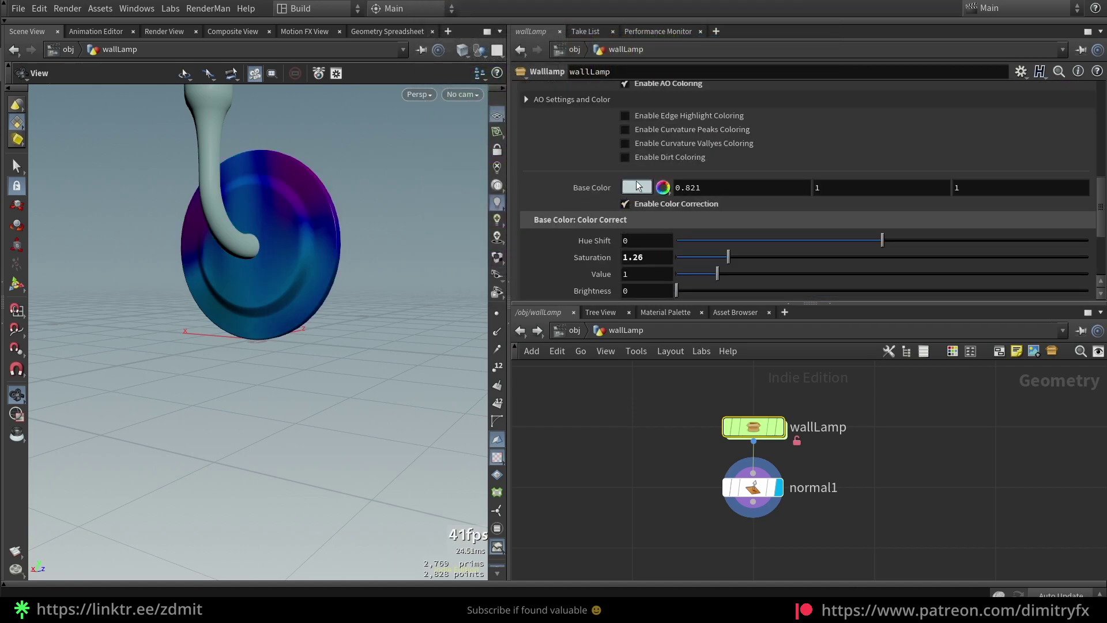
{"action": "left_click", "coordinate": [636, 183]}
{"action": "left_click", "coordinate": [664, 45]}
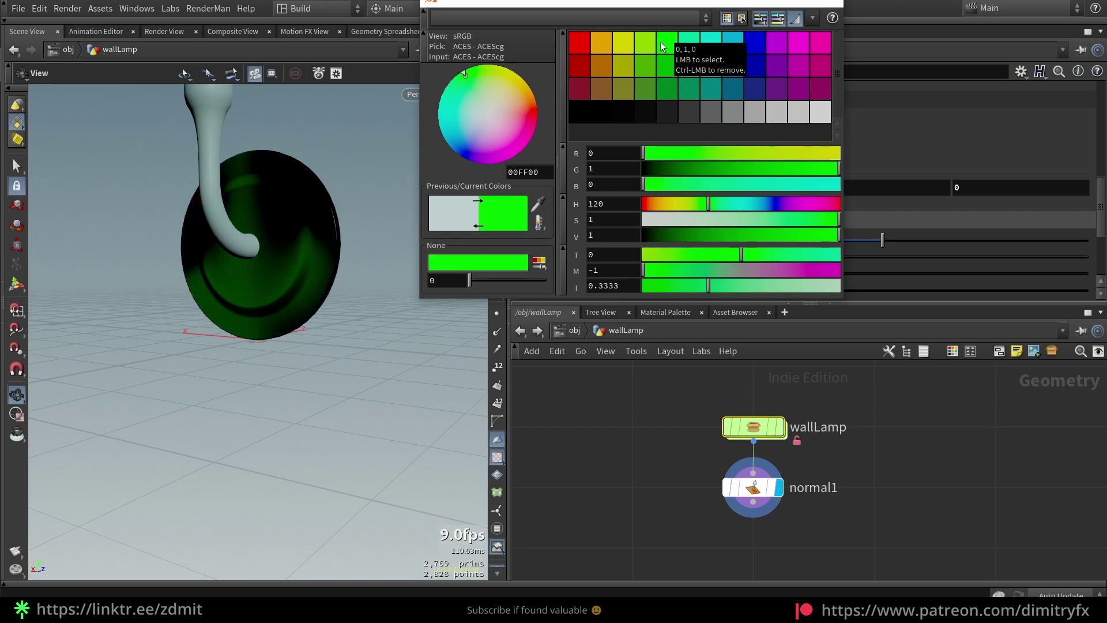
Step: Try pure red as the Wall Holder's Base Color, then set it to blue with RGB values 0, 0.25, 0.5
{"action": "left_click", "coordinate": [572, 49]}
{"action": "left_click", "coordinate": [564, 75]}
{"action": "left_click", "coordinate": [628, 78]}
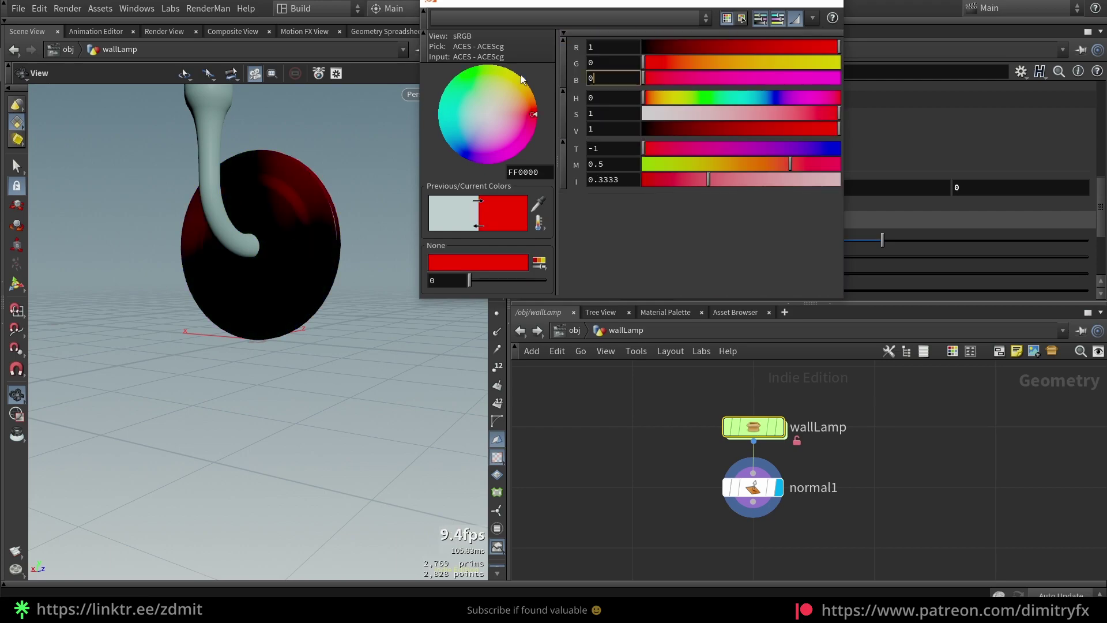
{"action": "left_click", "coordinate": [563, 41]}
{"action": "left_click", "coordinate": [563, 60]}
{"action": "left_click", "coordinate": [564, 33]}
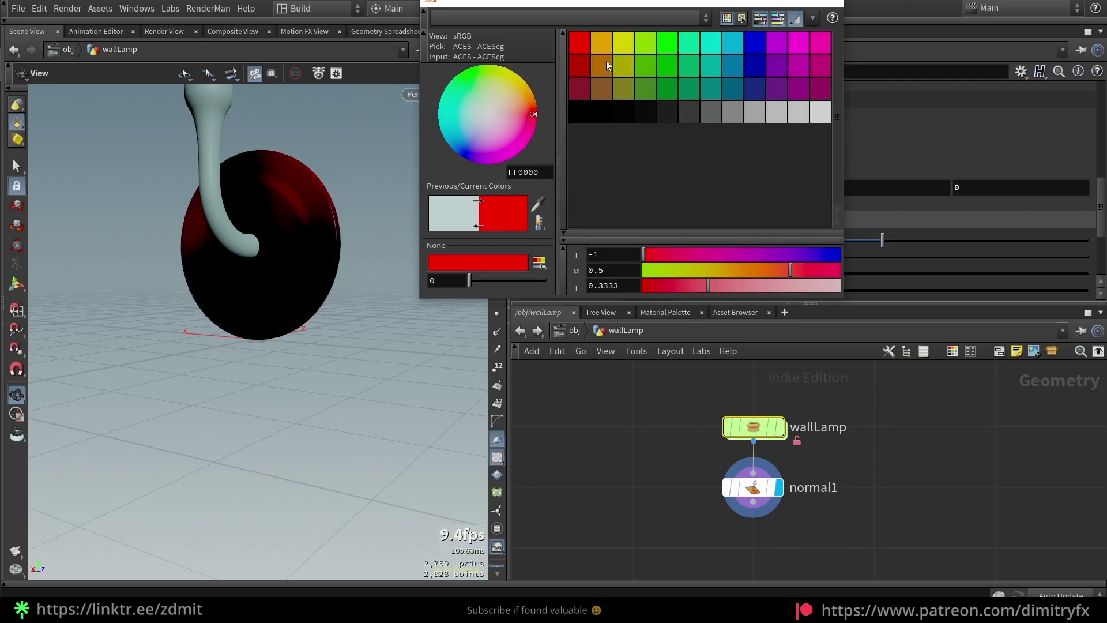
{"action": "left_click", "coordinate": [667, 46]}
{"action": "key", "text": "Escape"}
Step: Set the Brightness to 0.87 and the Gamma to 0.381 in the Wall Holder's Base Color correction
{"action": "scroll", "coordinate": [642, 260], "scroll_direction": "down", "scroll_amount": 3}
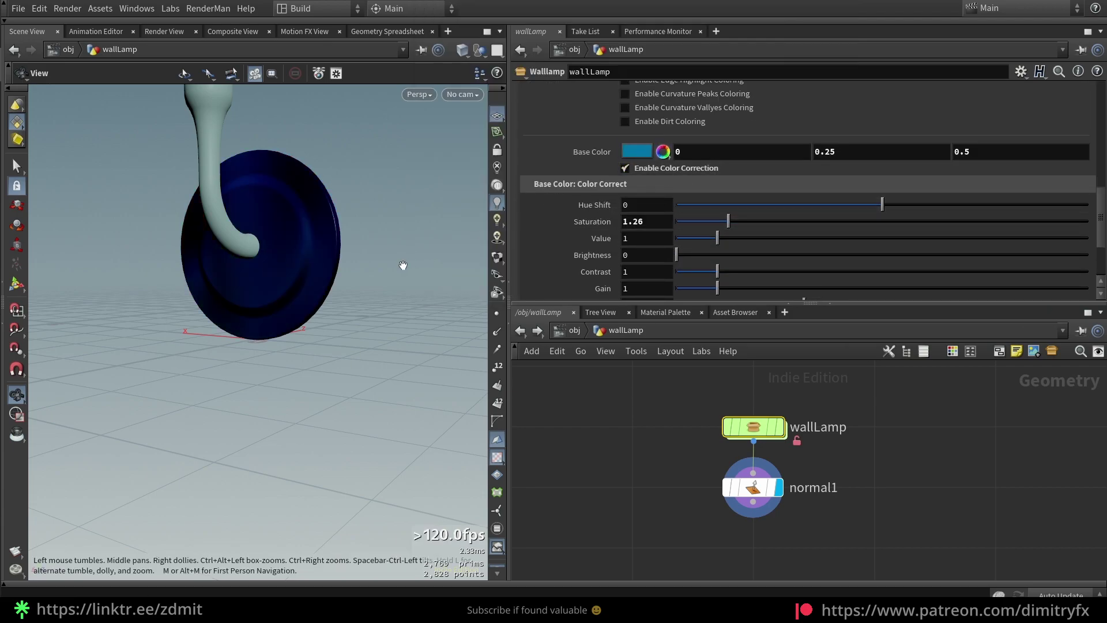
{"action": "mouse_move", "coordinate": [677, 255]}
{"action": "left_mouse_down"}
{"action": "mouse_move", "coordinate": [713, 256]}
{"action": "mouse_move", "coordinate": [721, 239]}
{"action": "mouse_move", "coordinate": [680, 231]}
{"action": "mouse_move", "coordinate": [716, 226]}
{"action": "left_mouse_up"}
{"action": "scroll", "coordinate": [716, 277], "scroll_direction": "down", "scroll_amount": 2}
Step: Expand the Wall Holder's general Color Correction settings and reset Contrast and Saturation to their default of 1
{"action": "scroll", "coordinate": [677, 188], "scroll_direction": "up", "scroll_amount": 5}
{"action": "scroll", "coordinate": [680, 193], "scroll_direction": "up", "scroll_amount": 8}
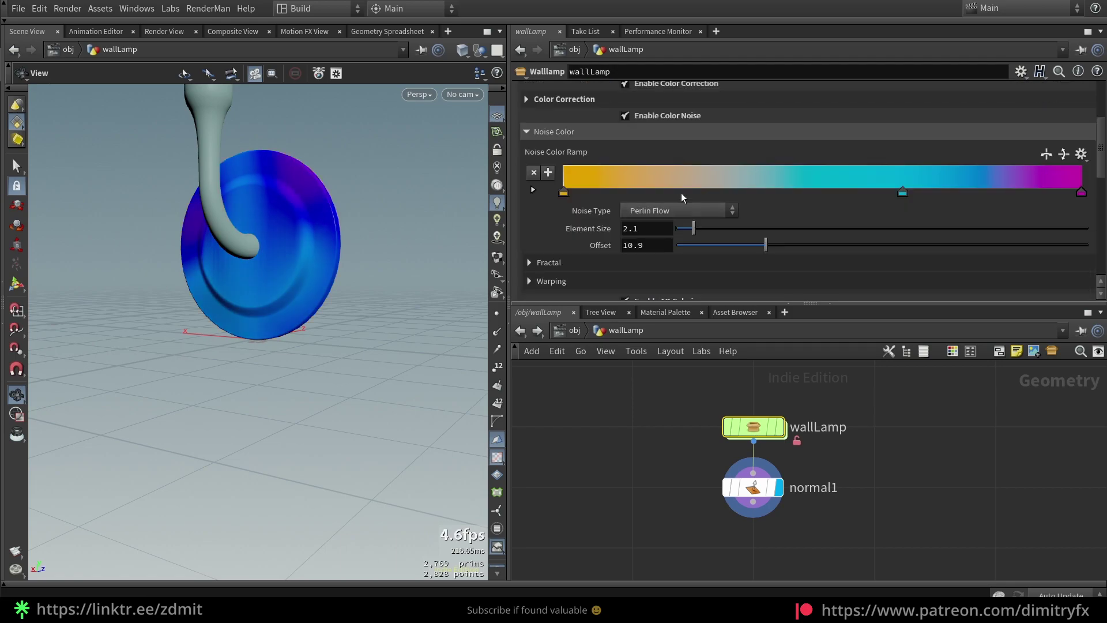
{"action": "left_click", "coordinate": [587, 171]}
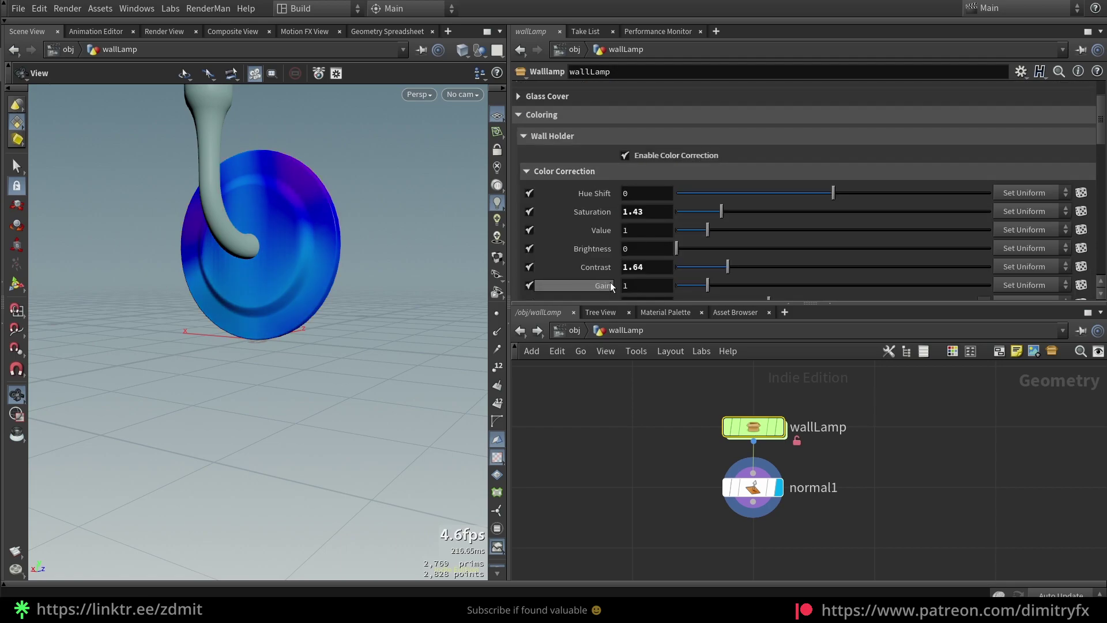
{"action": "middle_click", "coordinate": [593, 267], "text": "ctrl"}
{"action": "middle_click", "coordinate": [594, 212], "text": "ctrl"}
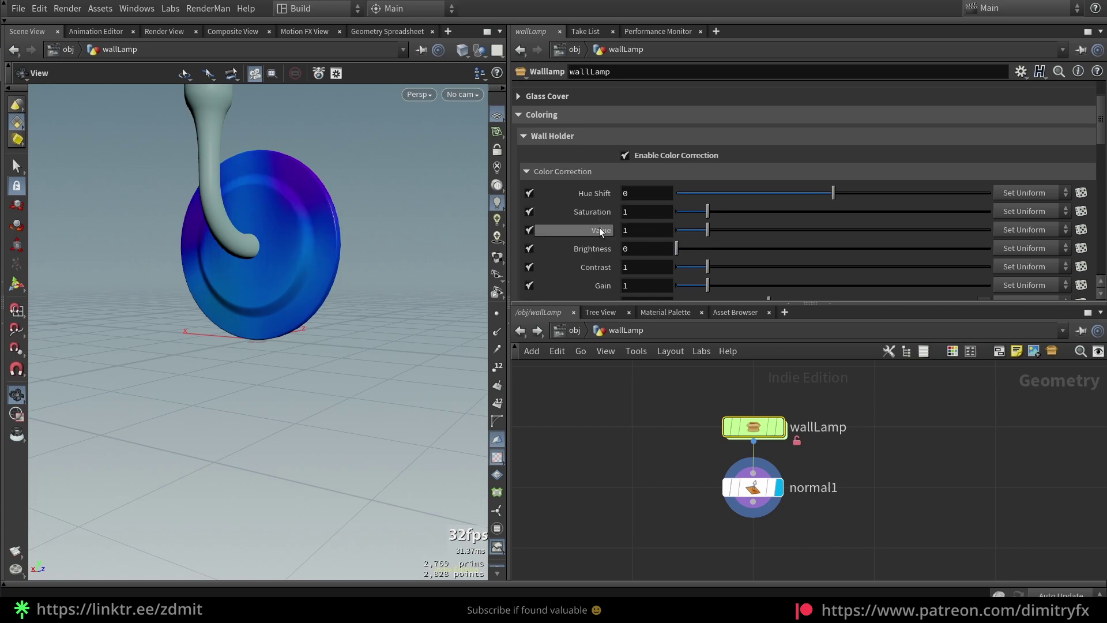
Step: Set the Base Color correction's Hue Shift to -37.1 and try the Hue Shift in the Wall Holder's general Color Correction
{"action": "scroll", "coordinate": [599, 227], "scroll_direction": "down", "scroll_amount": 8}
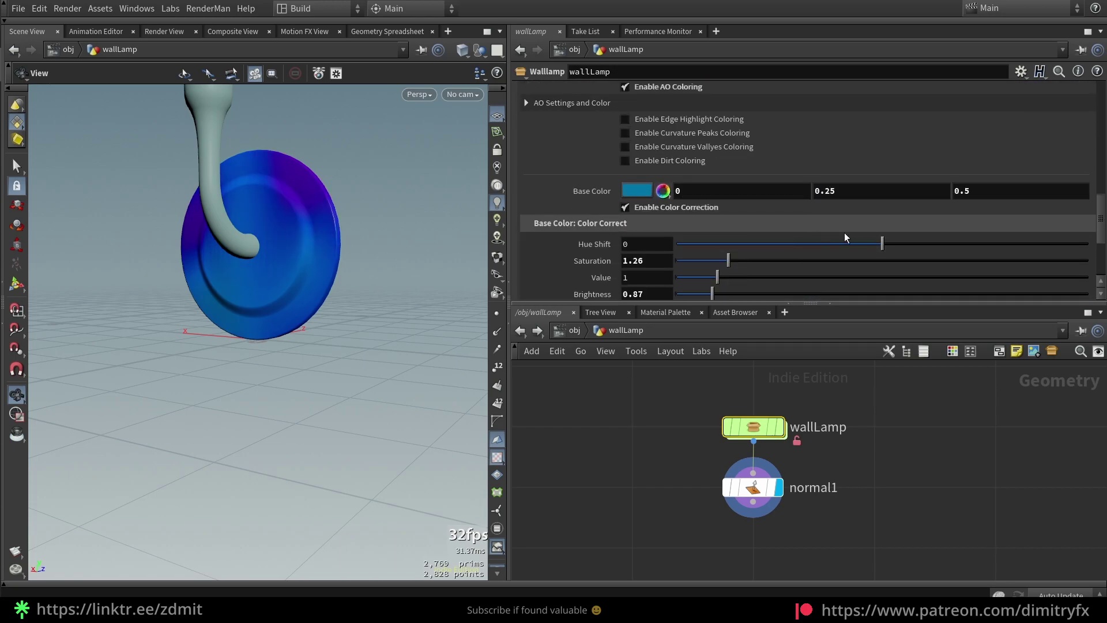
{"action": "left_click_drag", "start_coordinate": [882, 243], "coordinate": [840, 233]}
{"action": "scroll", "coordinate": [712, 214], "scroll_direction": "up", "scroll_amount": 10}
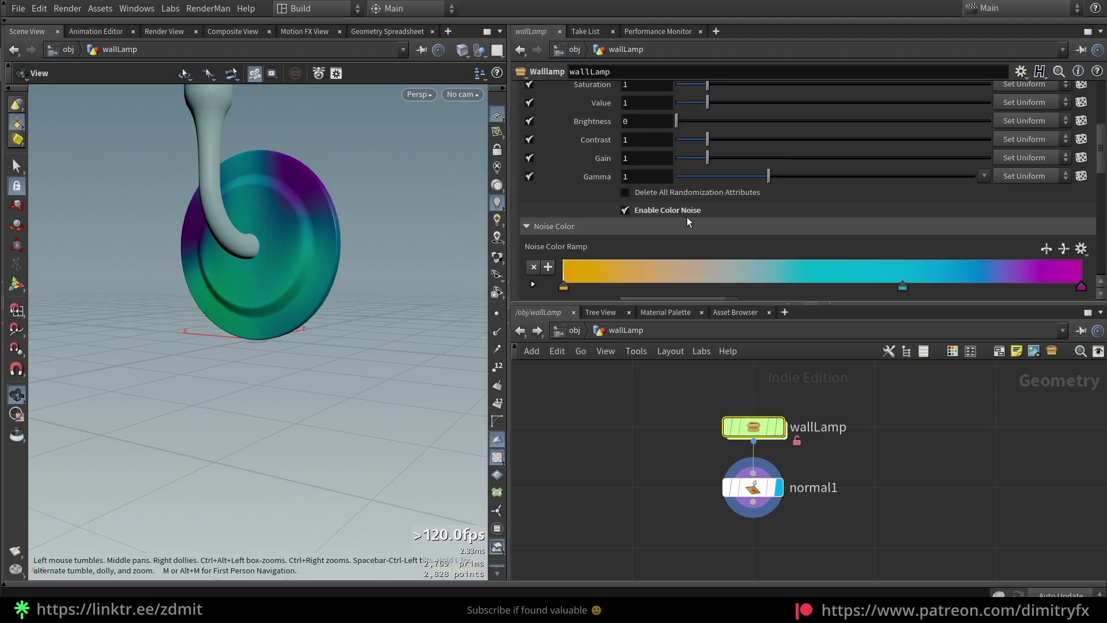
{"action": "scroll", "coordinate": [687, 216], "scroll_direction": "up", "scroll_amount": 3}
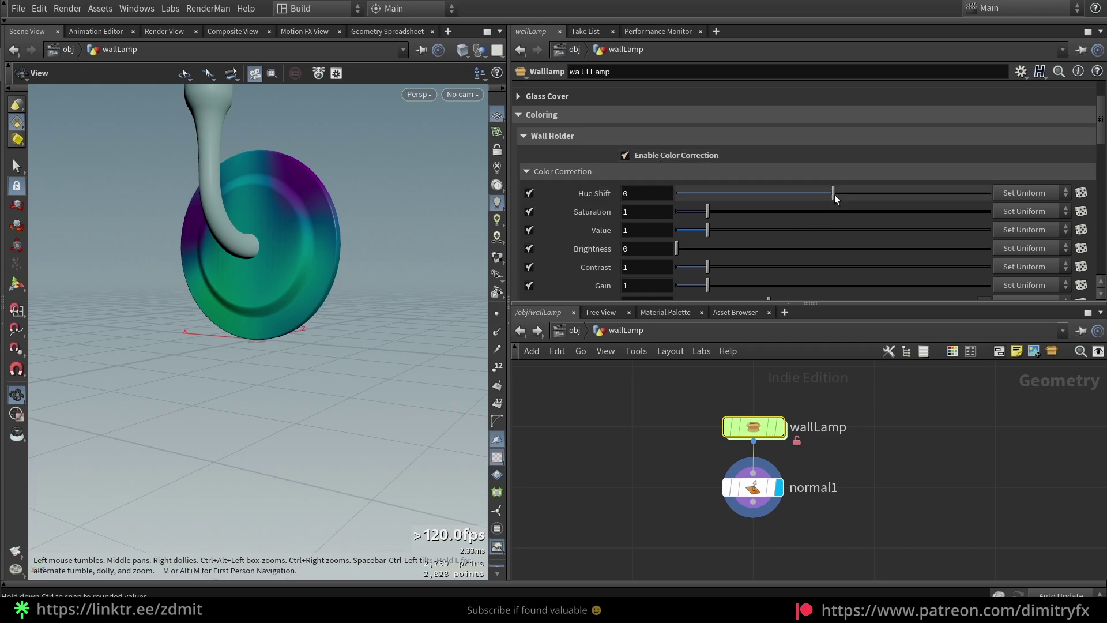
{"action": "mouse_move", "coordinate": [835, 195]}
{"action": "left_mouse_down"}
{"action": "mouse_move", "coordinate": [754, 183]}
{"action": "mouse_move", "coordinate": [856, 195]}
{"action": "mouse_move", "coordinate": [833, 194]}
{"action": "left_mouse_up"}
Step: Try a higher Hue Shift in the Wall Holder's Base Color correction and undo the change
{"action": "scroll", "coordinate": [677, 264], "scroll_direction": "down", "scroll_amount": 10}
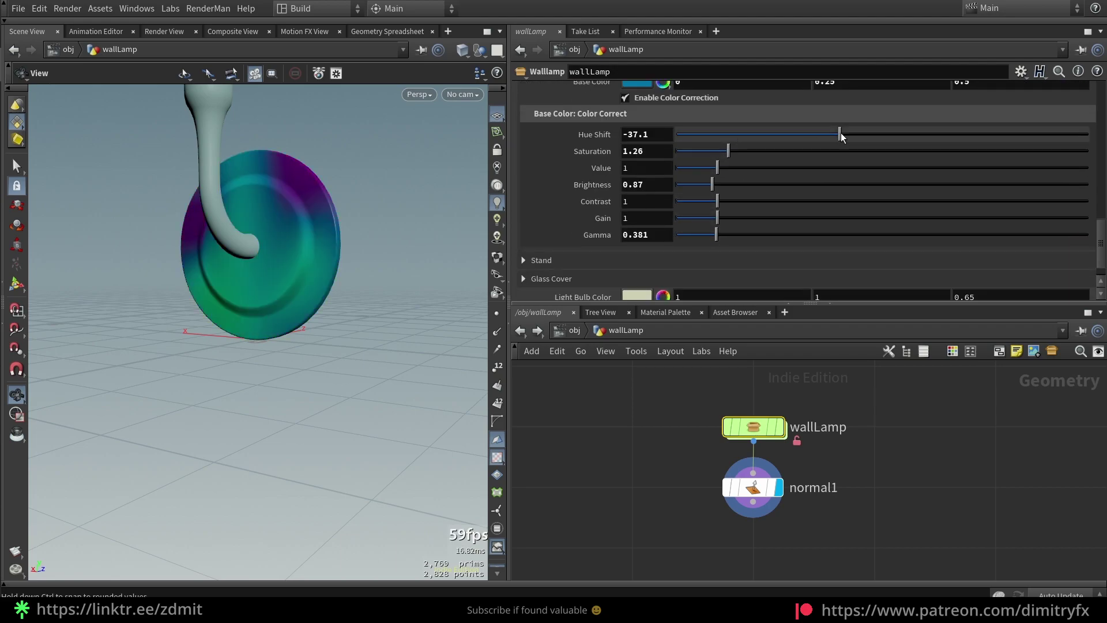
{"action": "left_click_drag", "start_coordinate": [840, 135], "coordinate": [907, 126]}
{"action": "key", "text": "ctrl+z"}
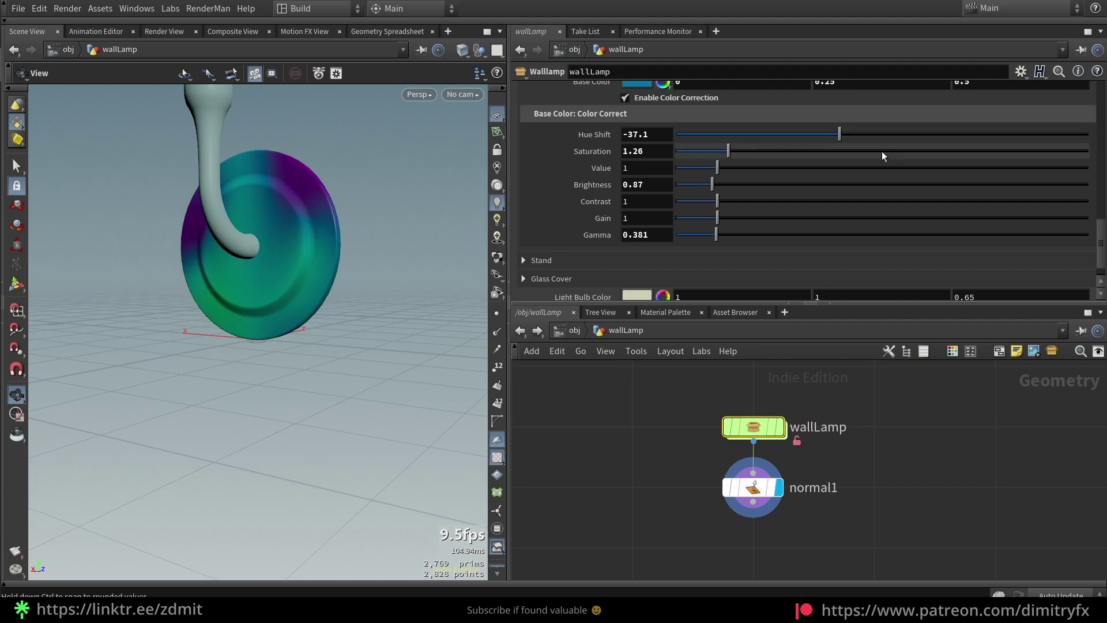
Step: Reset the Base Color correction to defaults: Gamma 1, Brightness 0, Saturation 1 and Hue Shift 0
{"action": "middle_click", "coordinate": [646, 235], "text": "ctrl"}
{"action": "middle_click", "coordinate": [640, 185], "text": "ctrl"}
{"action": "middle_click", "coordinate": [641, 151], "text": "ctrl"}
{"action": "middle_click", "coordinate": [640, 134], "text": "ctrl"}
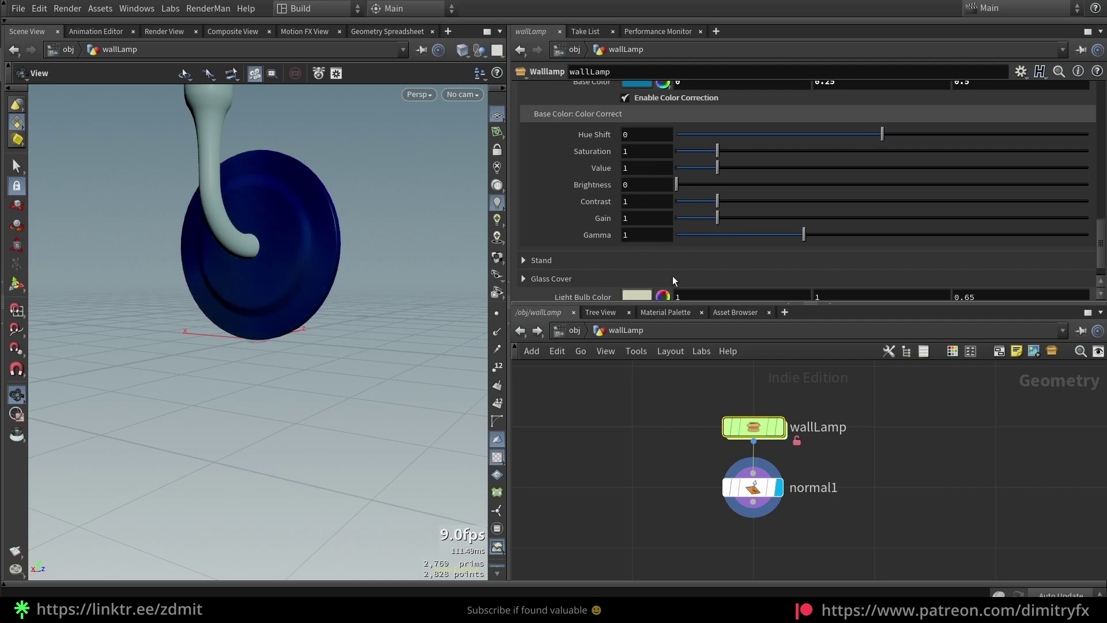
Step: Open the wallLamp asset's internal network, examine its coloring branches and select the light_bulb_color node
{"action": "left_click", "coordinate": [754, 442]}
{"action": "double_click", "coordinate": [760, 431]}
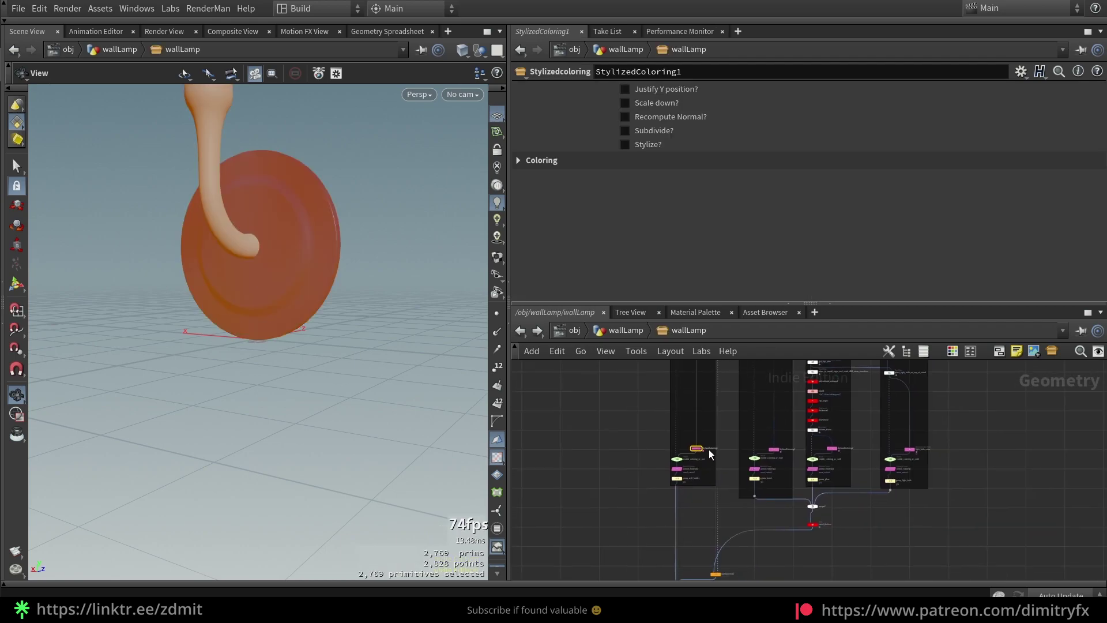
{"action": "scroll", "coordinate": [686, 376], "scroll_direction": "up", "scroll_amount": 5}
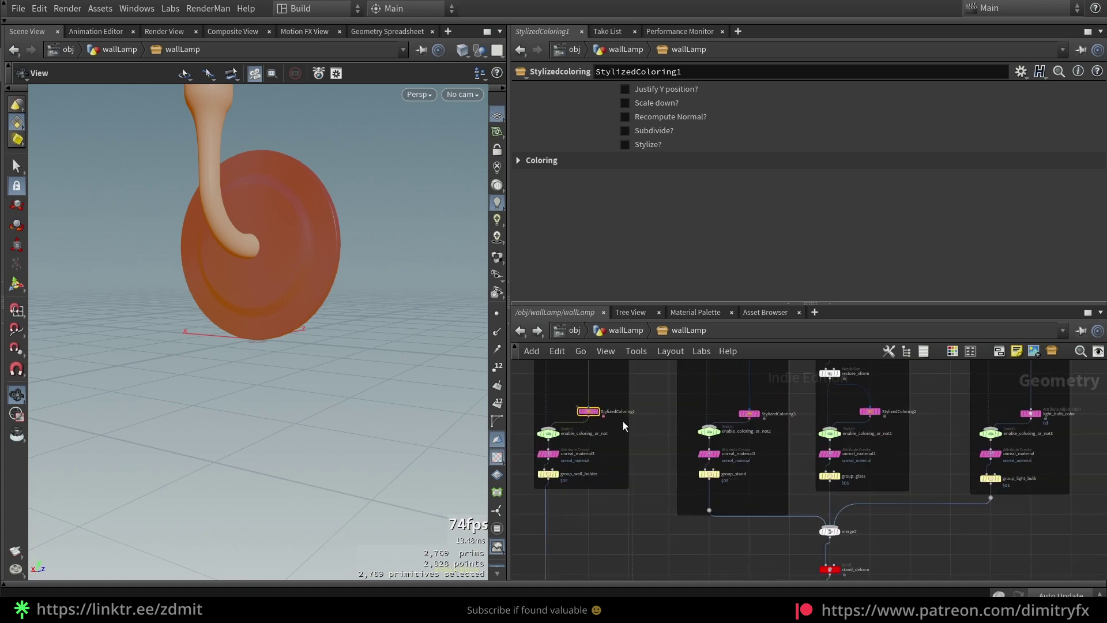
{"action": "scroll", "coordinate": [658, 425], "scroll_direction": "down", "scroll_amount": 2}
{"action": "scroll", "coordinate": [947, 420], "scroll_direction": "up", "scroll_amount": 5}
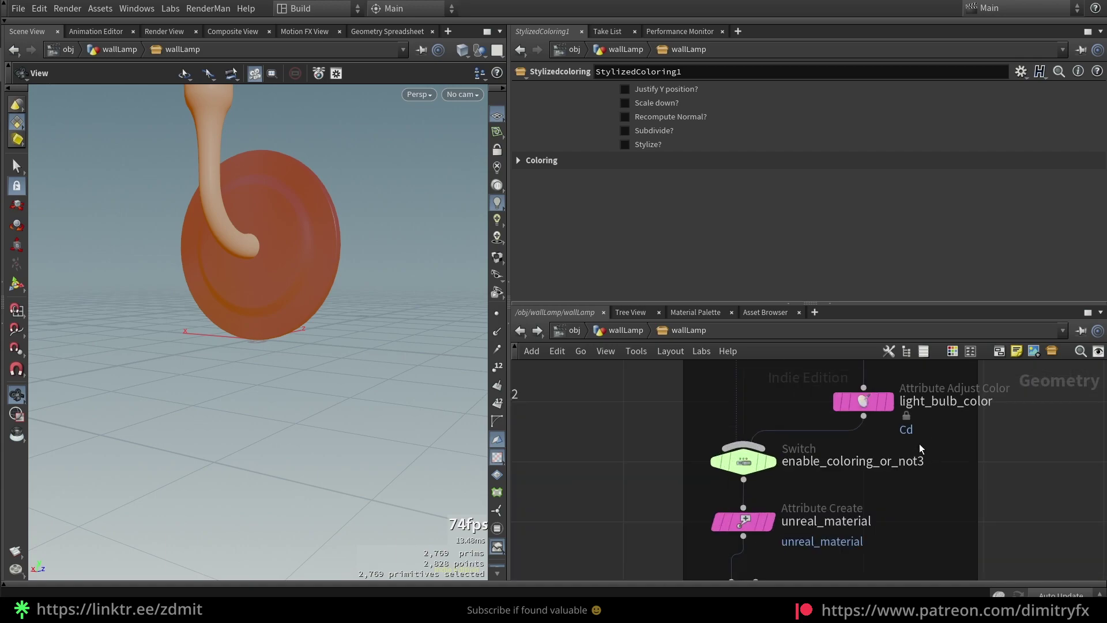
{"action": "scroll", "coordinate": [937, 434], "scroll_direction": "down", "scroll_amount": 2}
{"action": "scroll", "coordinate": [750, 458], "scroll_direction": "down", "scroll_amount": 4}
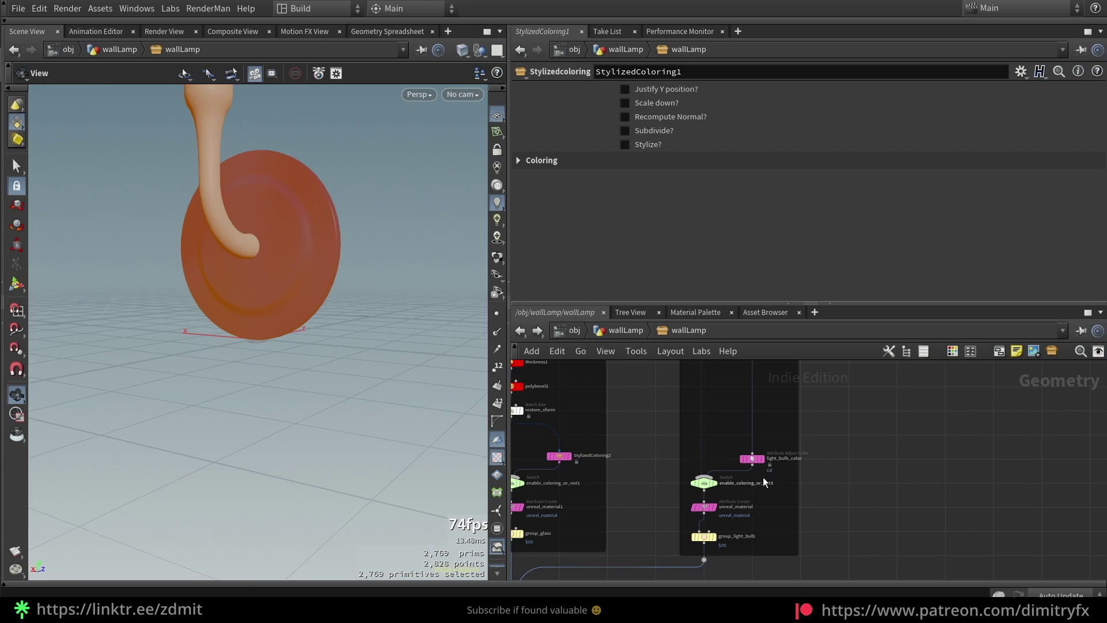
{"action": "scroll", "coordinate": [772, 474], "scroll_direction": "up", "scroll_amount": 6}
{"action": "left_click", "coordinate": [782, 443]}
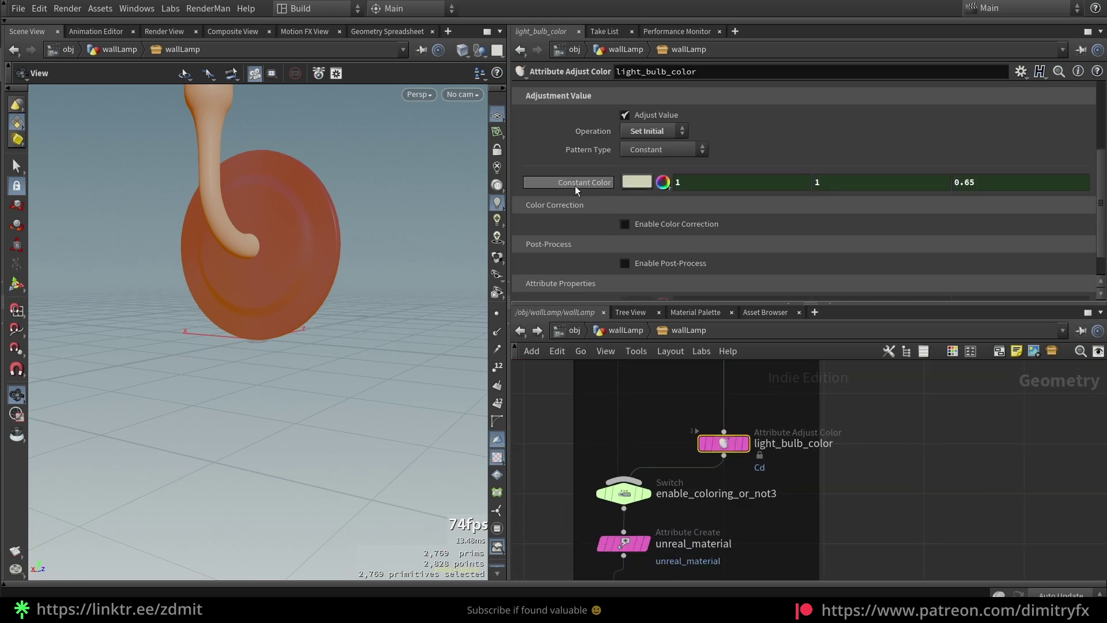
Step: Inspect the channel references and color of light_bulb_color's Constant Color, then return to the parent wallLamp network
{"action": "scroll", "coordinate": [577, 173], "scroll_direction": "up", "scroll_amount": 3}
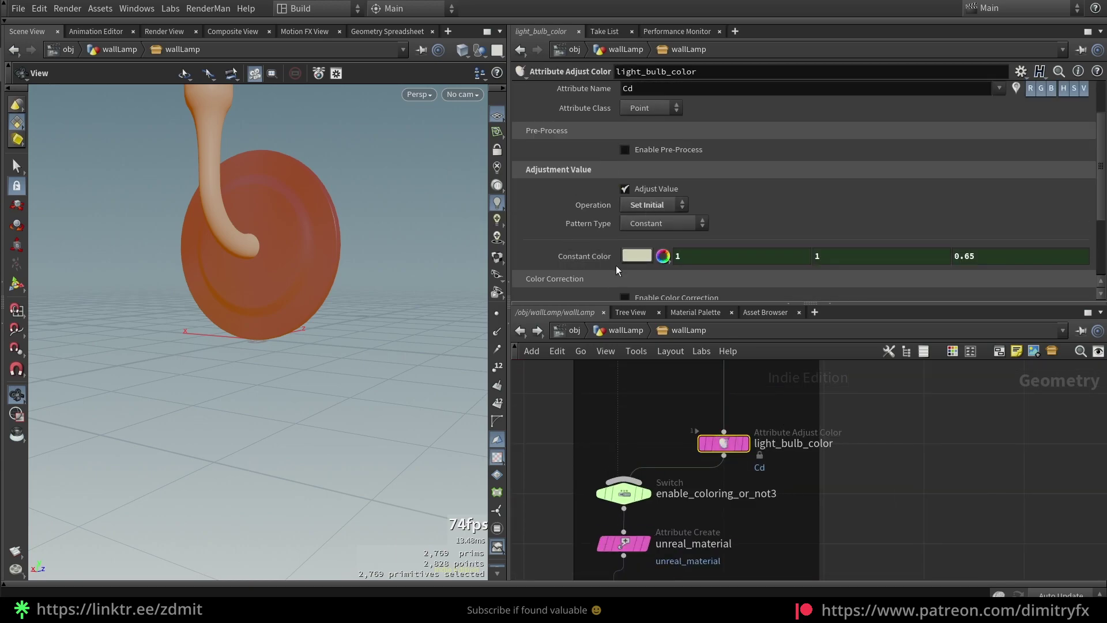
{"action": "scroll", "coordinate": [632, 230], "scroll_direction": "down", "scroll_amount": 2}
{"action": "middle_click", "coordinate": [594, 217]}
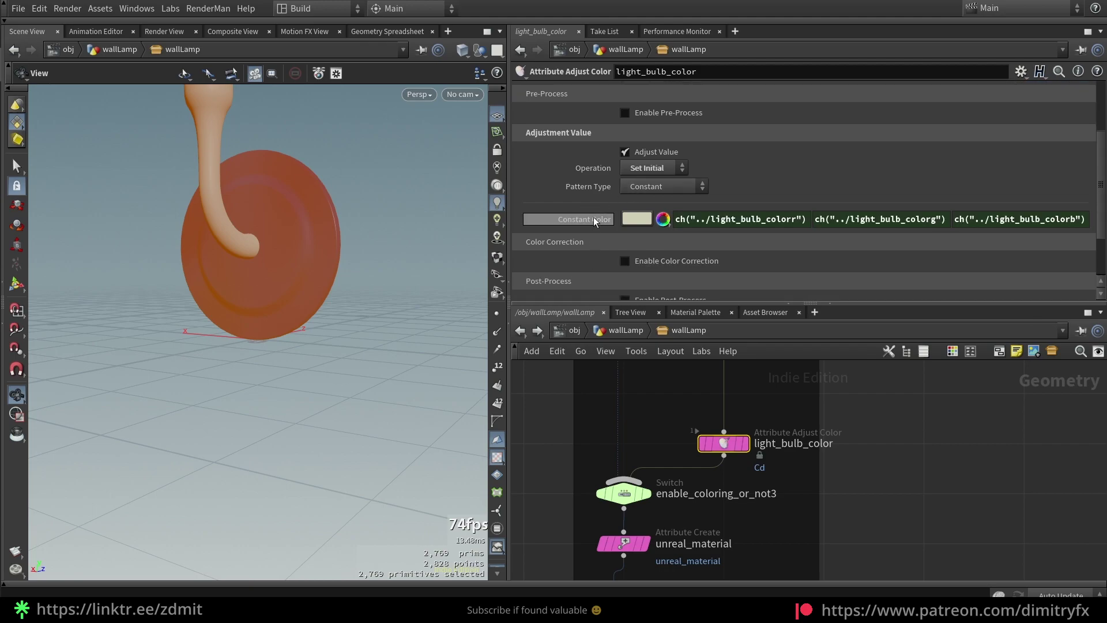
{"action": "left_click", "coordinate": [629, 221]}
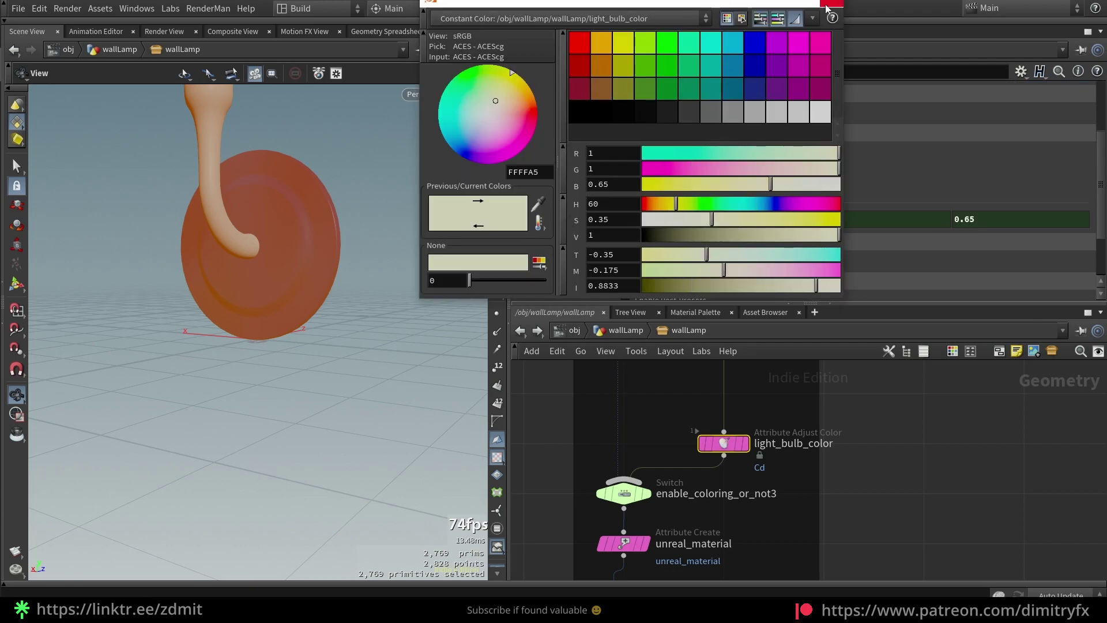
{"action": "left_click", "coordinate": [626, 329]}
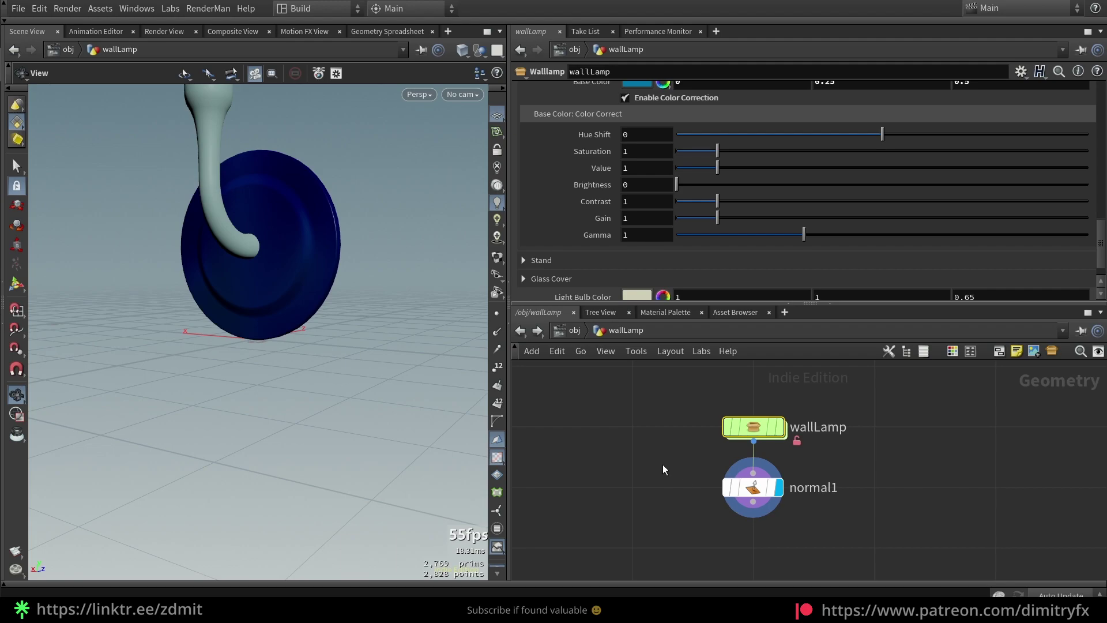
Step: Disable the Wall Holder's color noise, AO coloring, general color correction and Base Color correction
{"action": "scroll", "coordinate": [631, 210], "scroll_direction": "up", "scroll_amount": 12}
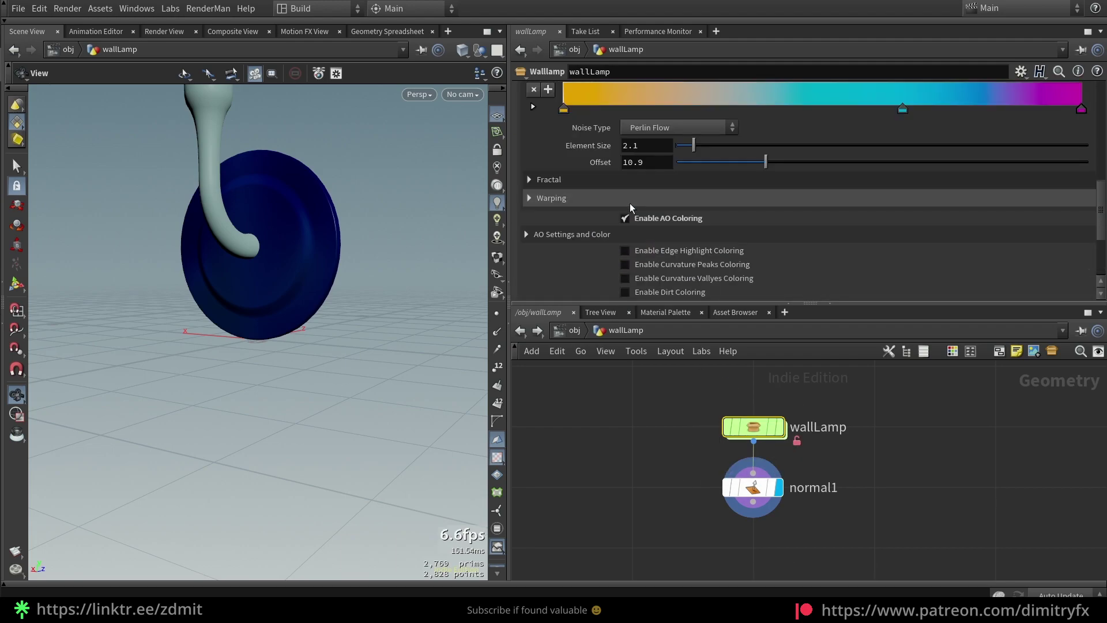
{"action": "scroll", "coordinate": [638, 215], "scroll_direction": "up", "scroll_amount": 3}
{"action": "left_click", "coordinate": [641, 142]}
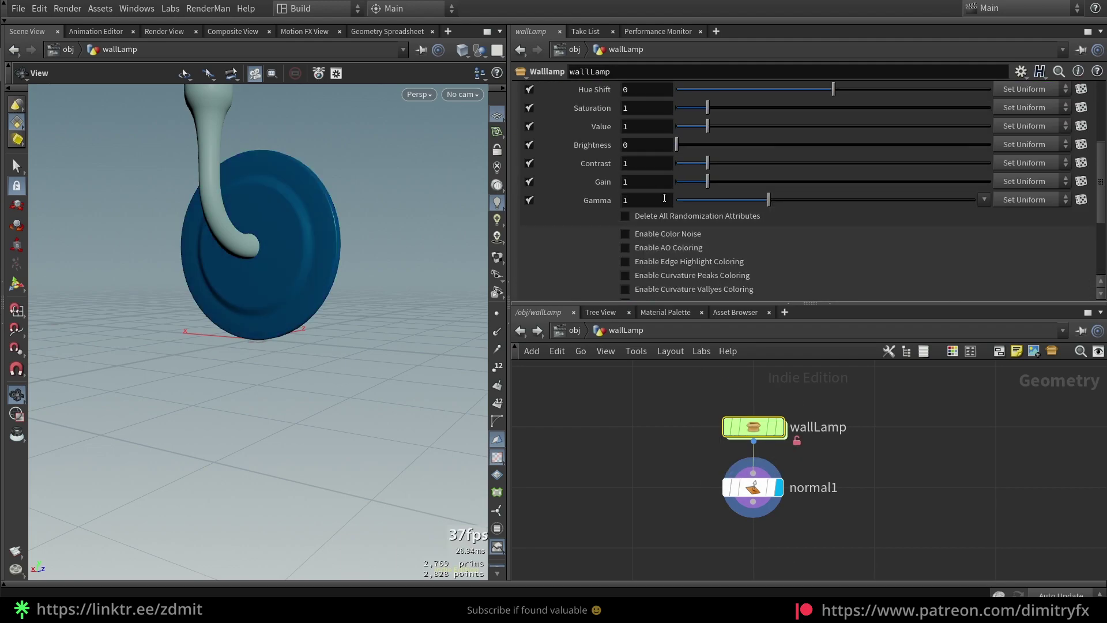
{"action": "scroll", "coordinate": [640, 147], "scroll_direction": "up", "scroll_amount": 4}
{"action": "left_click", "coordinate": [639, 143]}
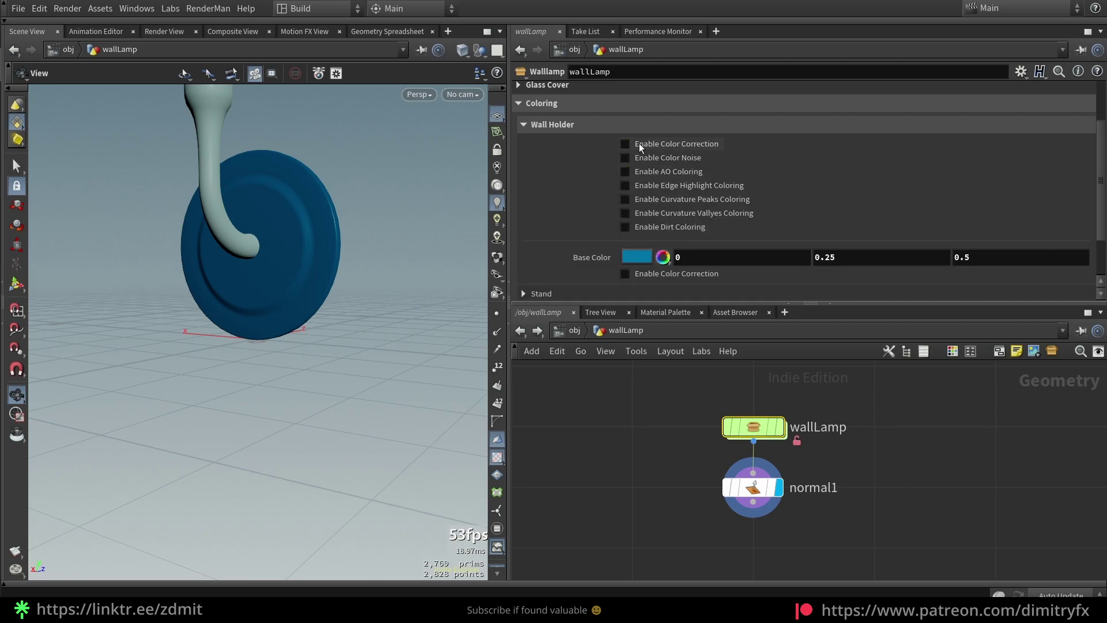
Step: Lighten the Wall Holder's Base Color to a pale blue with RGB values 0.679, 0.929, 1.179 and view the whole lamp
{"action": "left_click", "coordinate": [639, 256]}
{"action": "left_click_drag", "start_coordinate": [770, 288], "coordinate": [815, 297]}
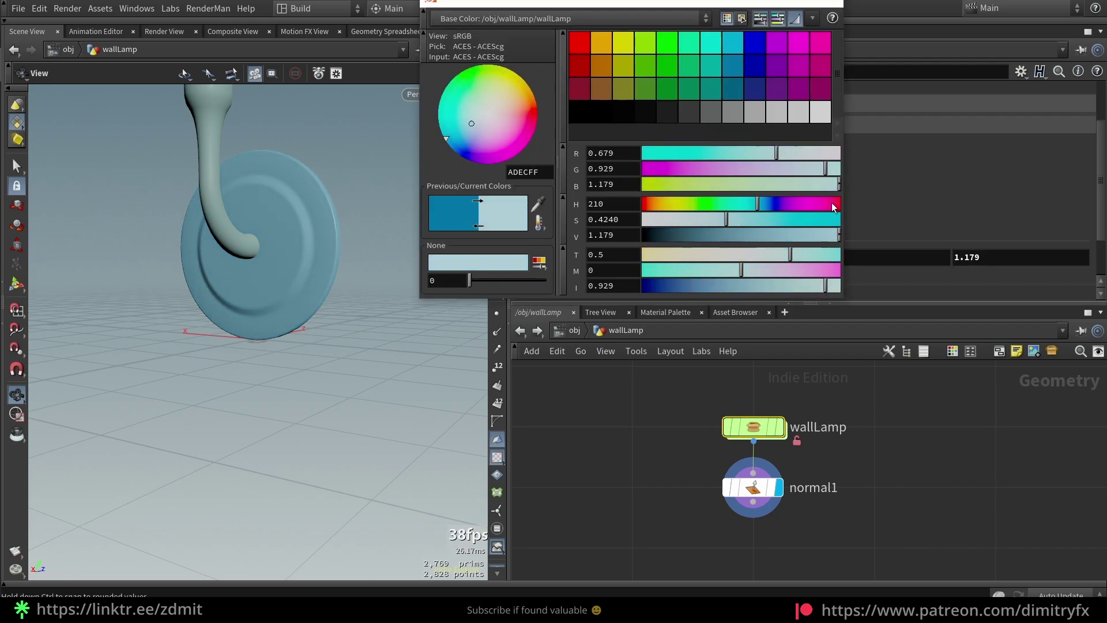
{"action": "left_click_drag", "start_coordinate": [396, 205], "coordinate": [353, 370]}
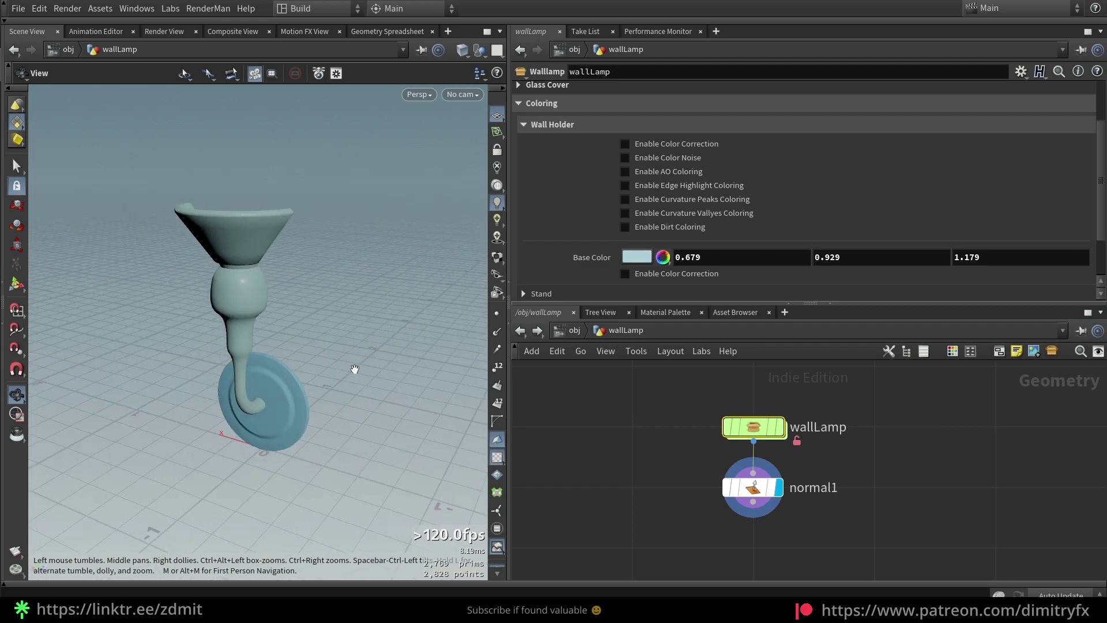